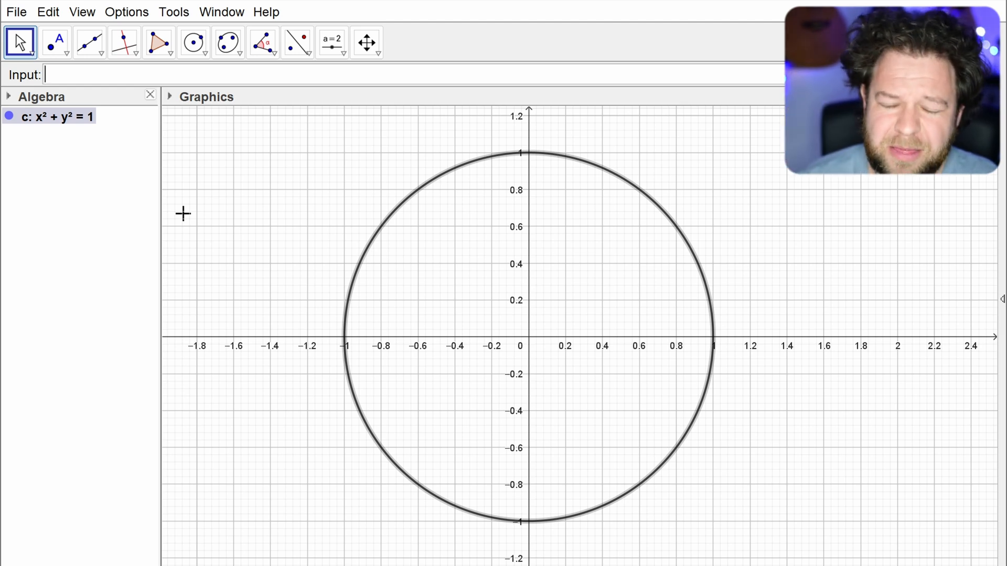
Step: Place a free point A outside the unit circle, on its negative x side, at about (-2.45, 0.27)
{"action": "left_click_drag", "start_coordinate": [305, 288], "coordinate": [371, 270]}
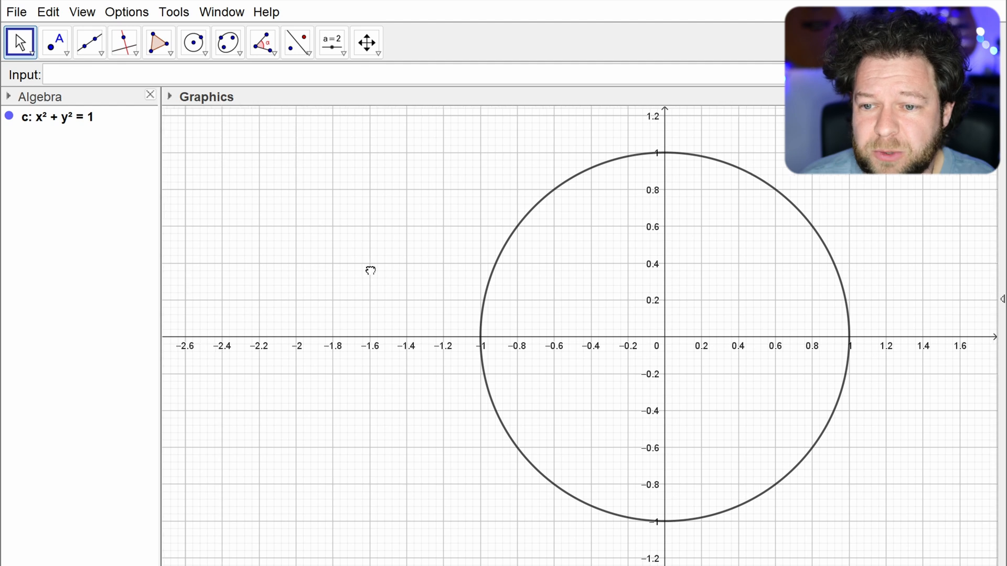
{"action": "left_click", "coordinate": [55, 42]}
{"action": "left_click", "coordinate": [214, 294]}
{"action": "key", "text": "Escape"}
{"action": "left_click_drag", "start_coordinate": [214, 303], "coordinate": [195, 315]}
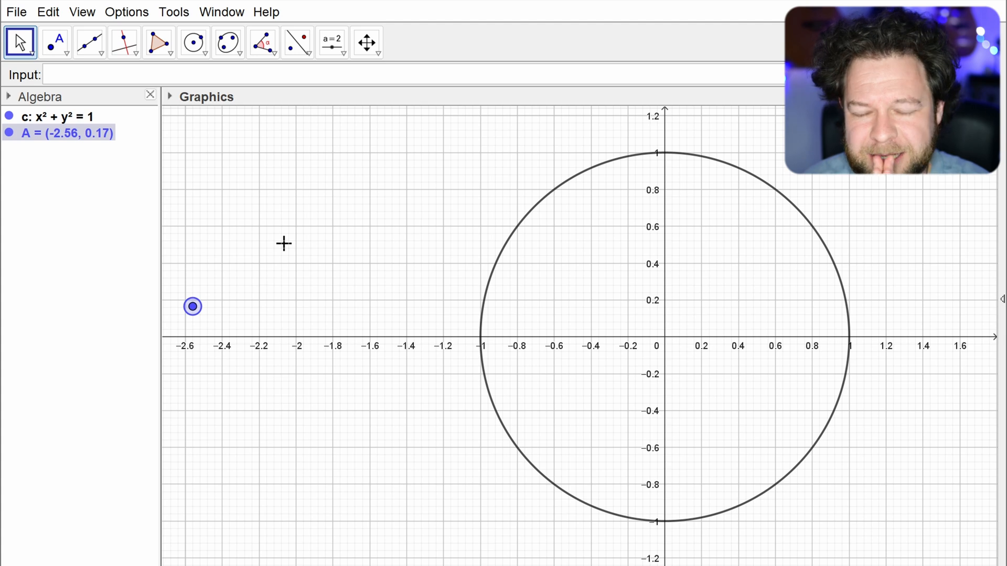
{"action": "left_click_drag", "start_coordinate": [193, 307], "coordinate": [214, 287]}
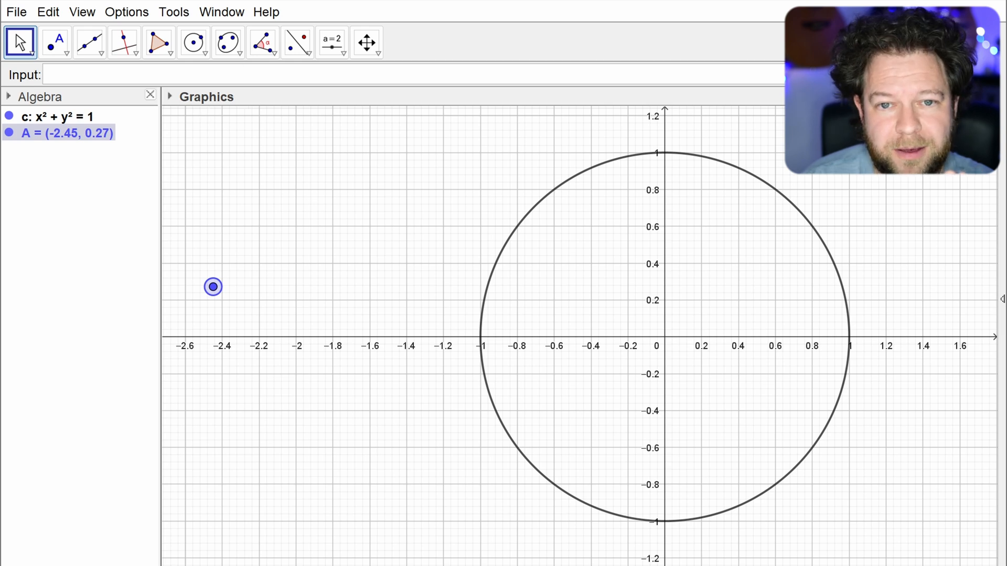
Step: Construct the tangent lines from point A to circle c with the command Tangent(A, c)
{"action": "type", "text": "tange"}
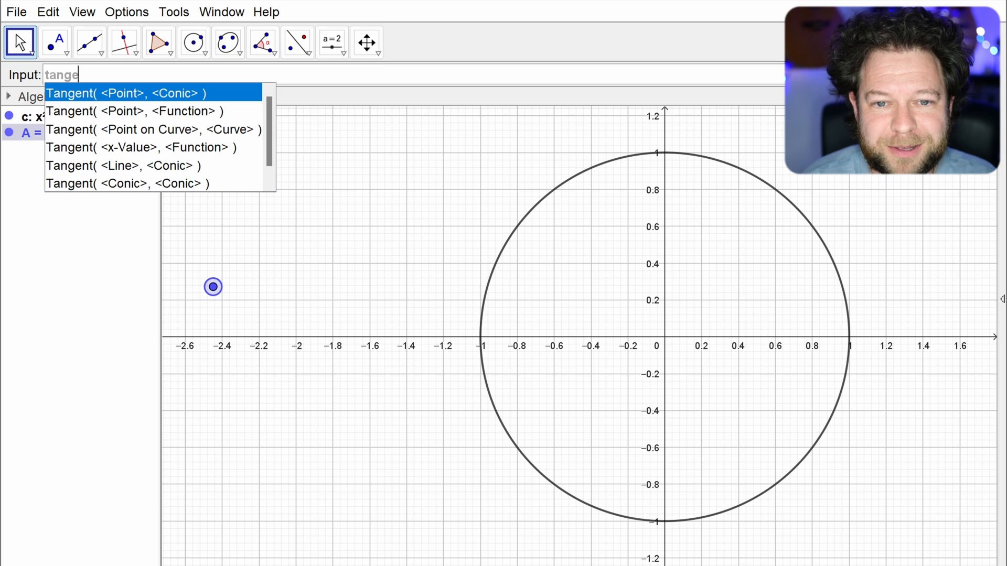
{"action": "key", "text": "Return"}
{"action": "type", "text": "A"}
{"action": "key", "text": "Tab"}
{"action": "type", "text": "c"}
{"action": "key", "text": "Return"}
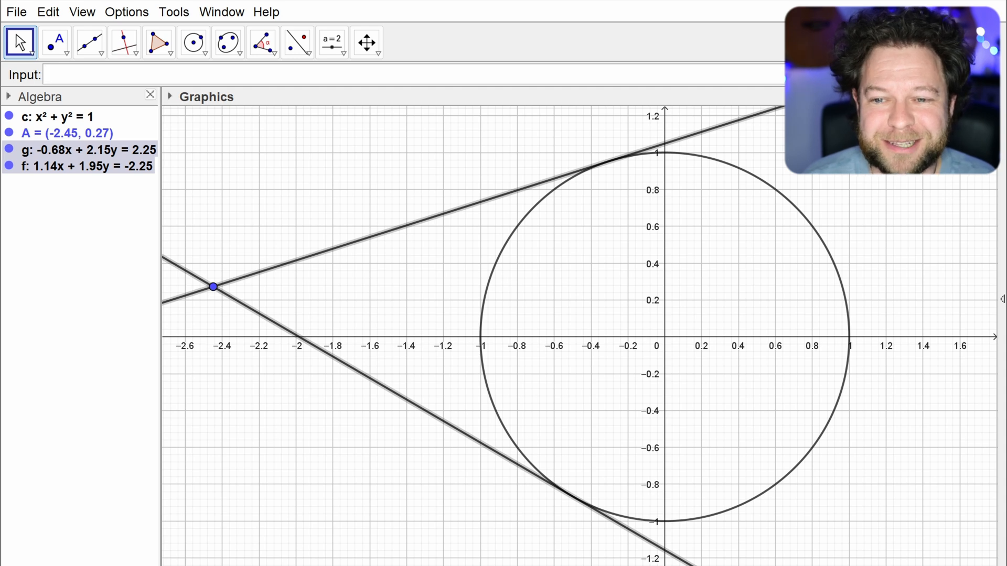
{"action": "left_click", "coordinate": [134, 52]}
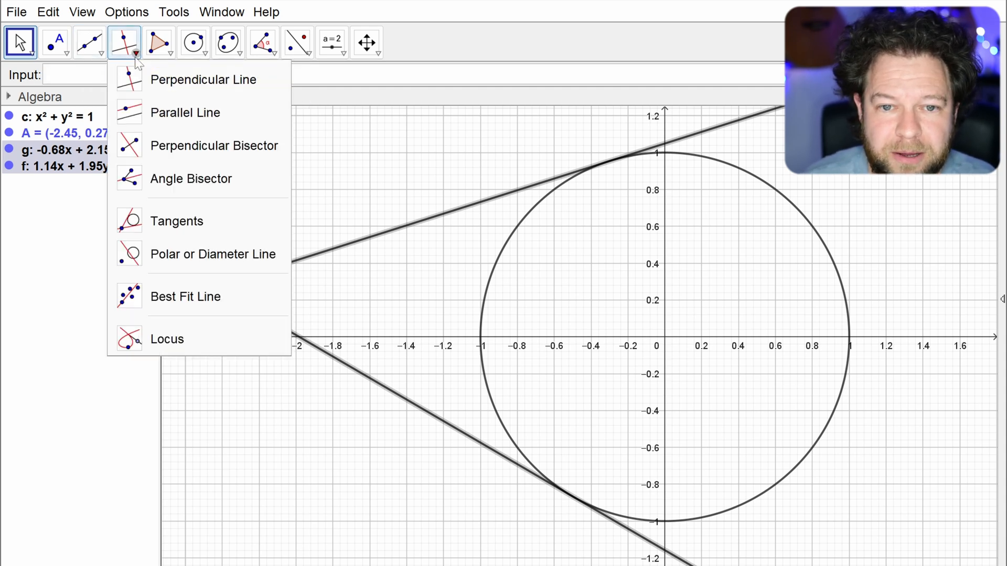
{"action": "left_click", "coordinate": [168, 220]}
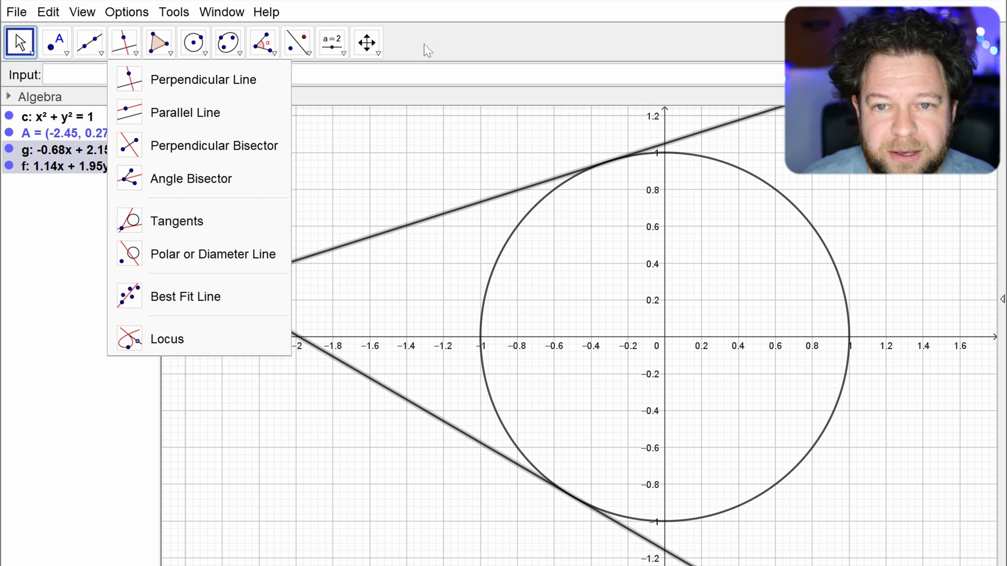
{"action": "key", "text": "Escape"}
Step: Move point A slightly lower to about (-2.46, 0.2)
{"action": "mouse_move", "coordinate": [221, 294]}
{"action": "left_mouse_down"}
{"action": "mouse_move", "coordinate": [406, 461]}
{"action": "mouse_move", "coordinate": [340, 261]}
{"action": "mouse_move", "coordinate": [305, 264]}
{"action": "mouse_move", "coordinate": [215, 305]}
{"action": "left_mouse_up"}
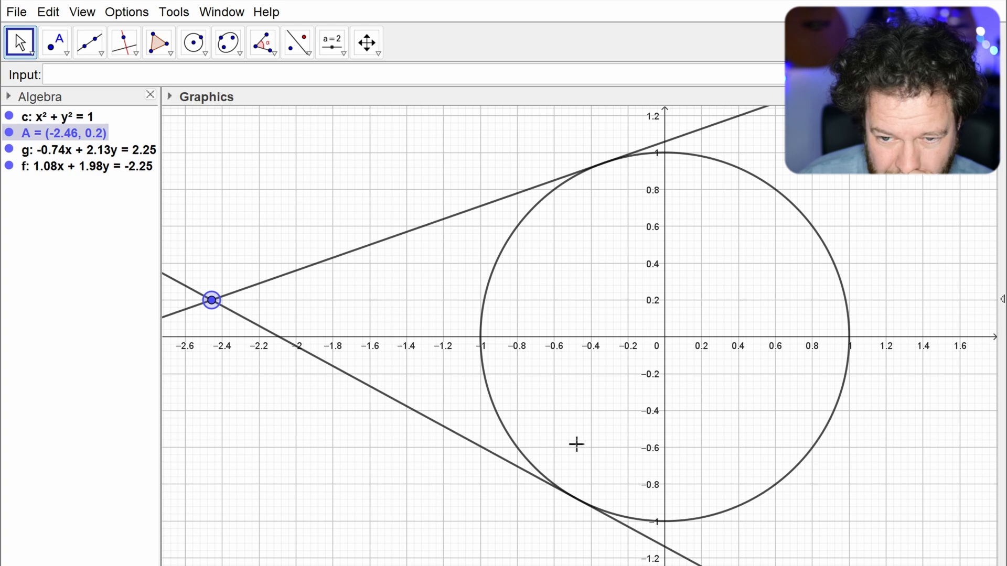
{"action": "left_click", "coordinate": [157, 74]}
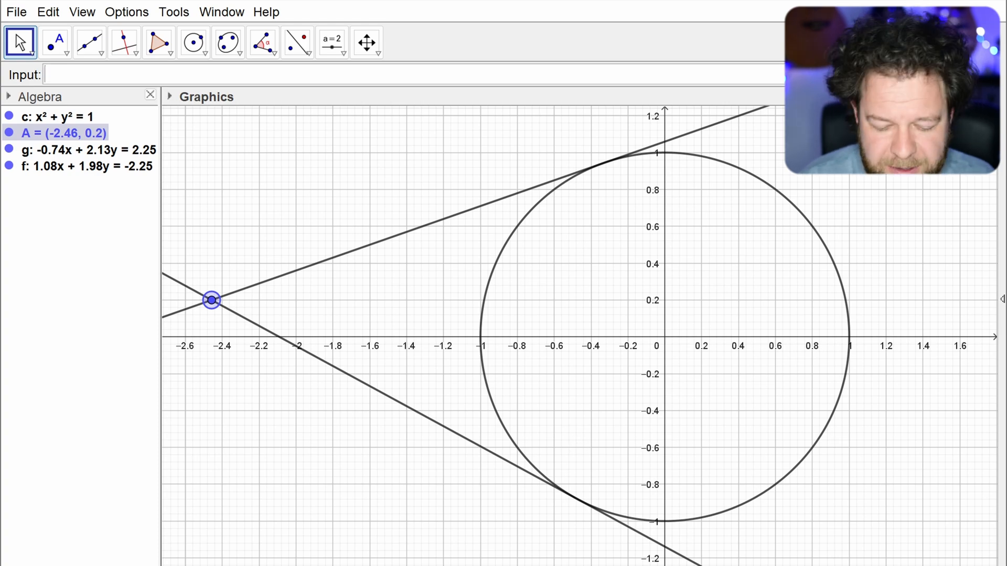
{"action": "type", "text": "inters"}
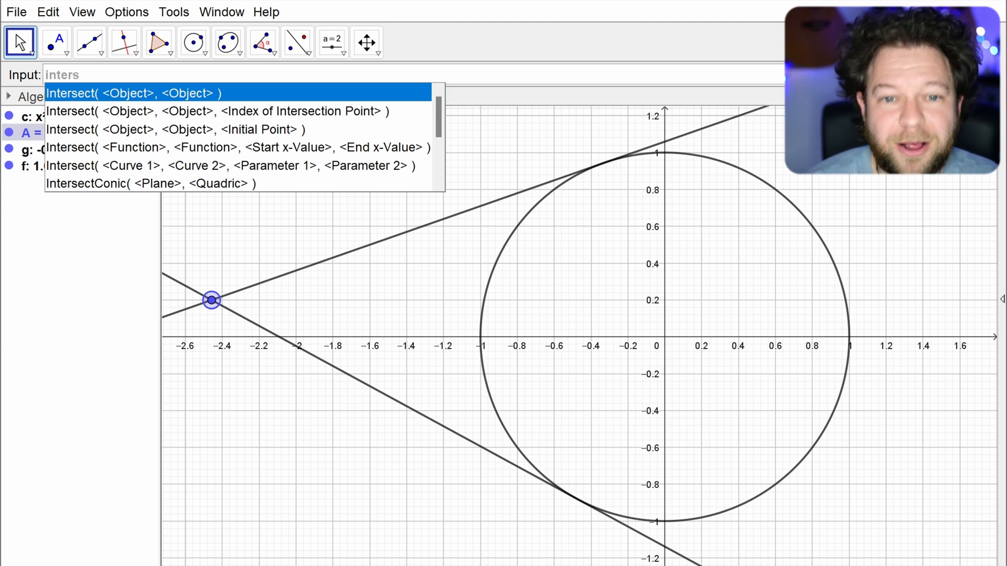
{"action": "key", "text": "Escape"}
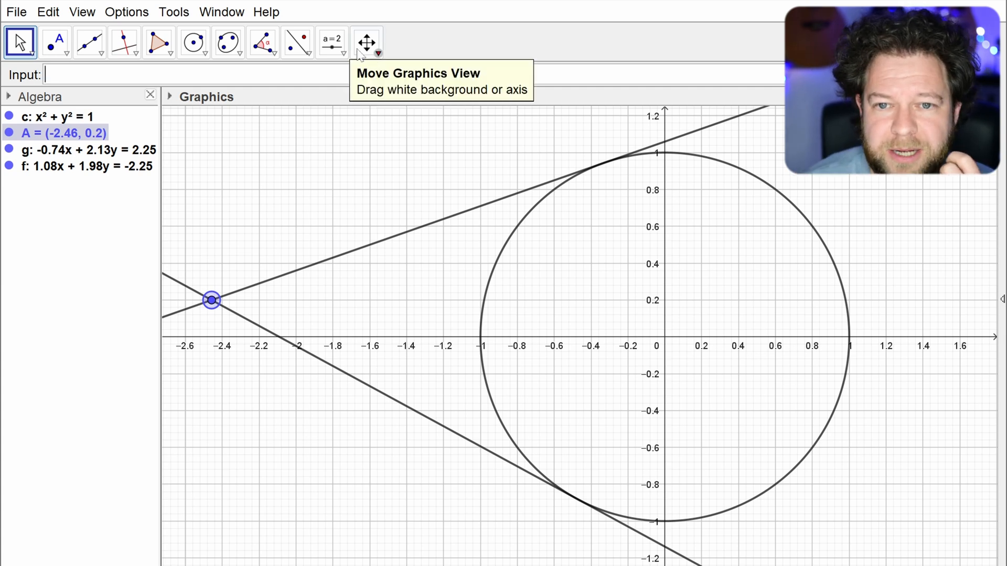
Step: Create an integer slider n with a maximum of 100 in the empty area above the tangents and set it to 16
{"action": "left_click", "coordinate": [332, 43]}
{"action": "left_click", "coordinate": [270, 160]}
{"action": "left_click", "coordinate": [324, 251]}
{"action": "type", "text": "n"}
{"action": "left_click", "coordinate": [497, 324]}
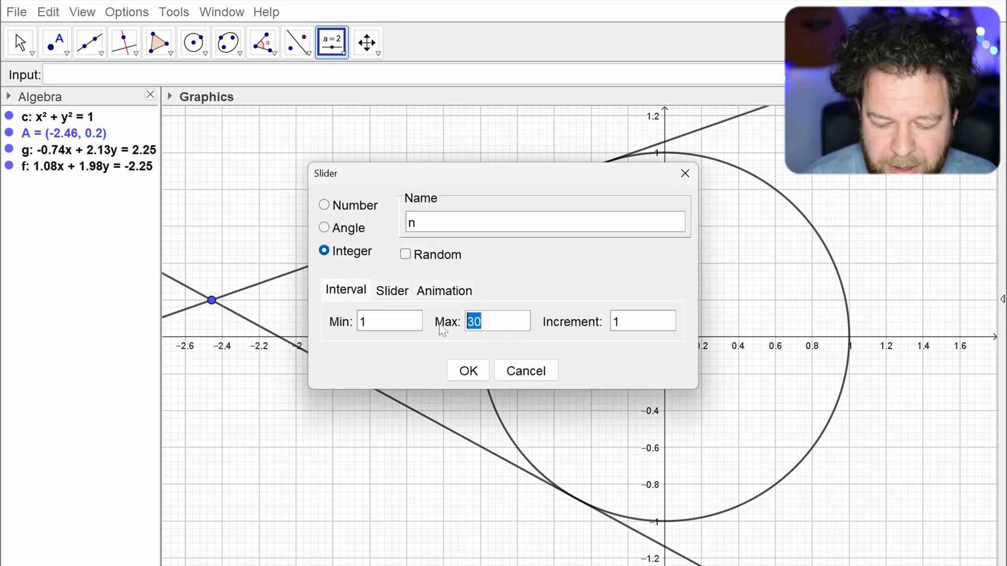
{"action": "type", "text": "100"}
{"action": "left_click", "coordinate": [469, 371]}
{"action": "left_click_drag", "start_coordinate": [245, 159], "coordinate": [270, 168]}
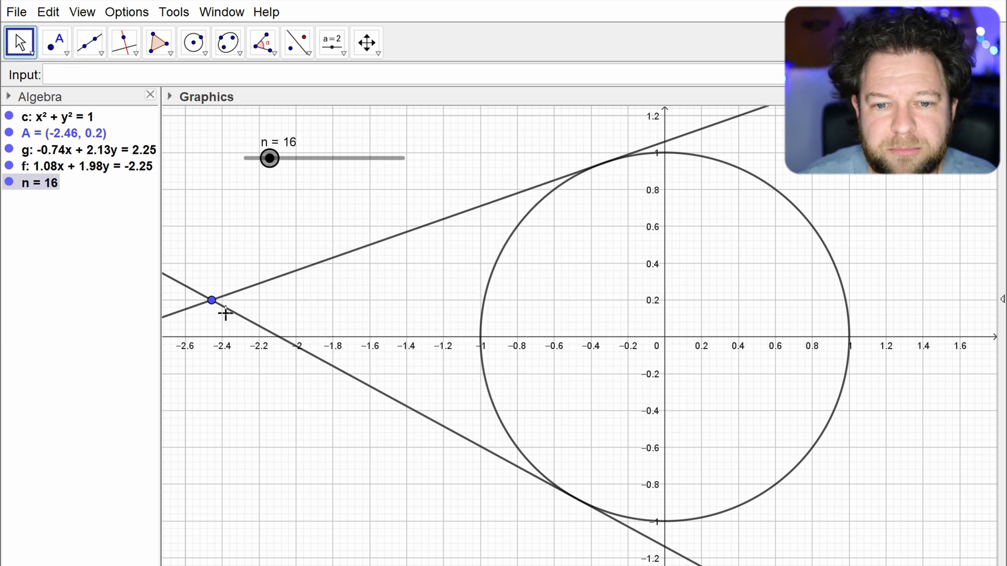
Step: Start a Sequence command in the form that takes an expression, variable, start value and end value
{"action": "left_click", "coordinate": [225, 75]}
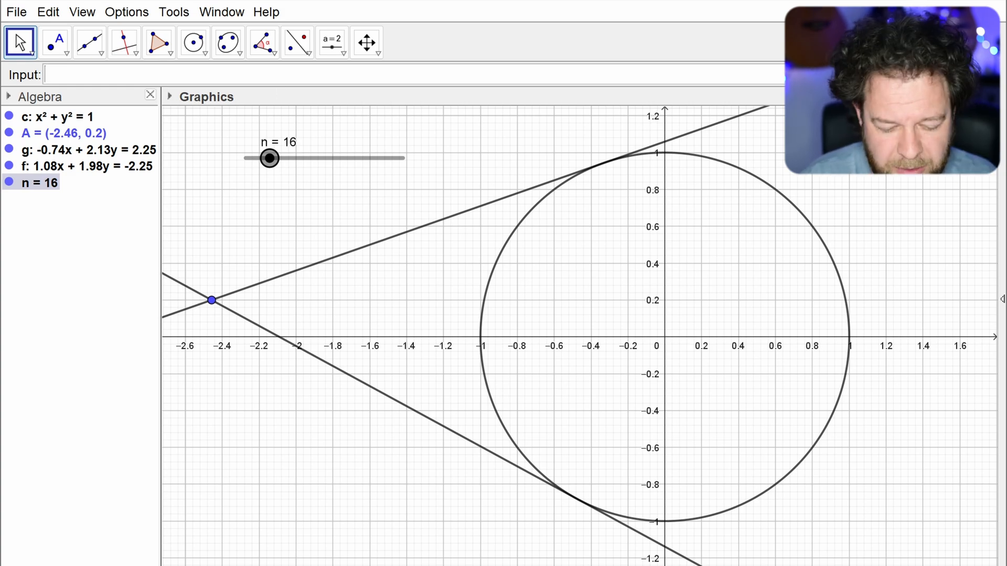
{"action": "type", "text": "sequence"}
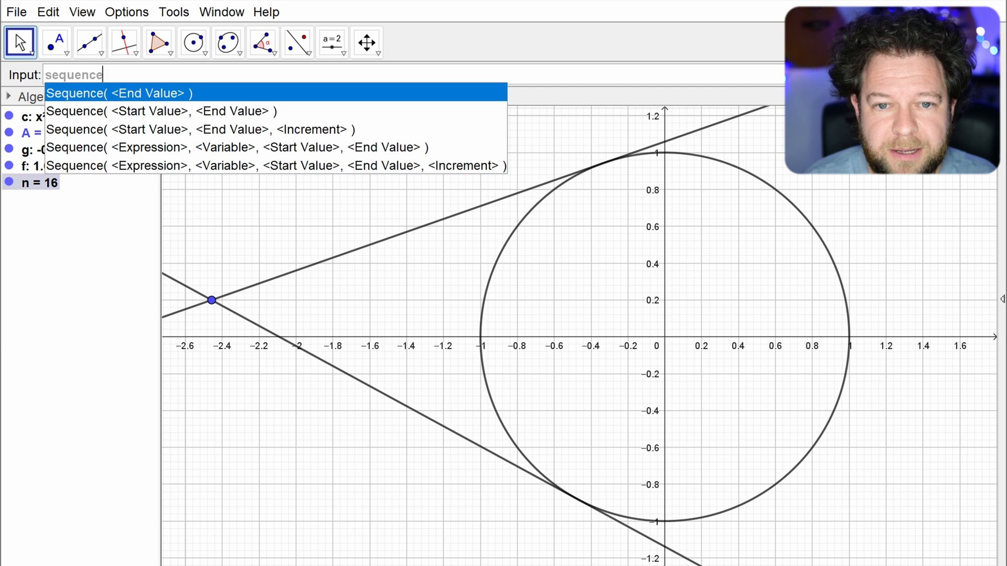
{"action": "key", "text": "Down"}
{"action": "key", "text": "Down"}
{"action": "key", "text": "Down"}
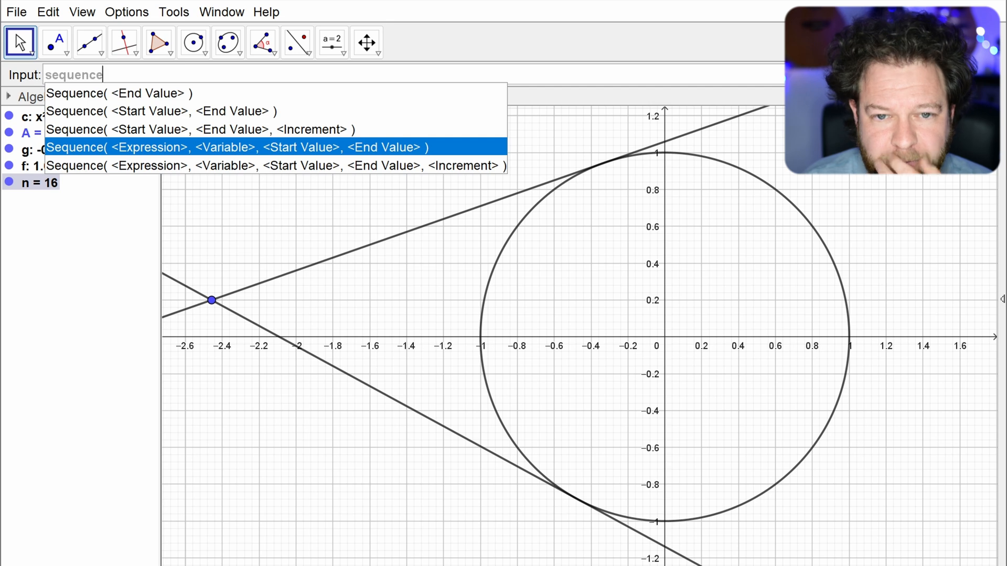
{"action": "key", "text": "Return"}
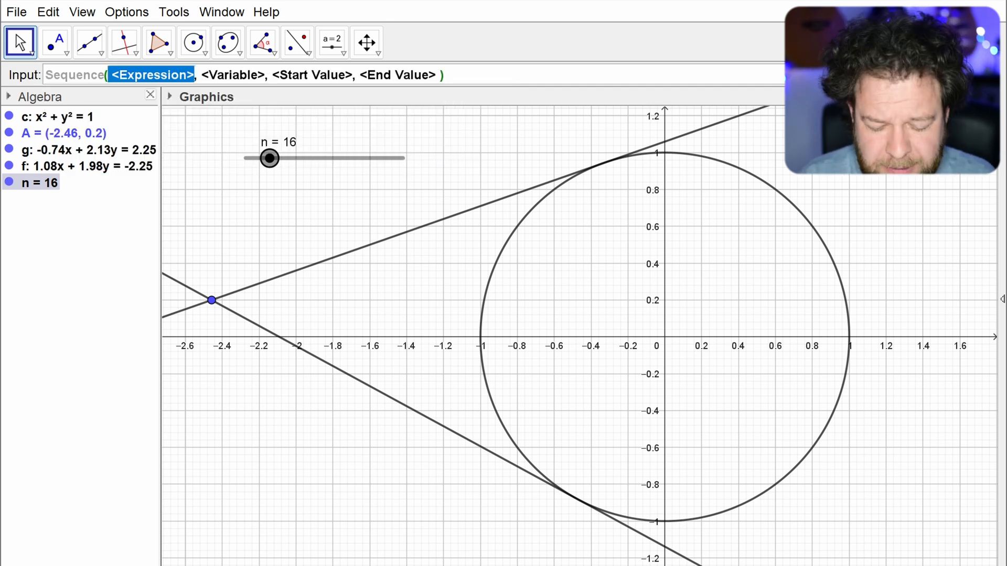
{"action": "type", "text": "line"}
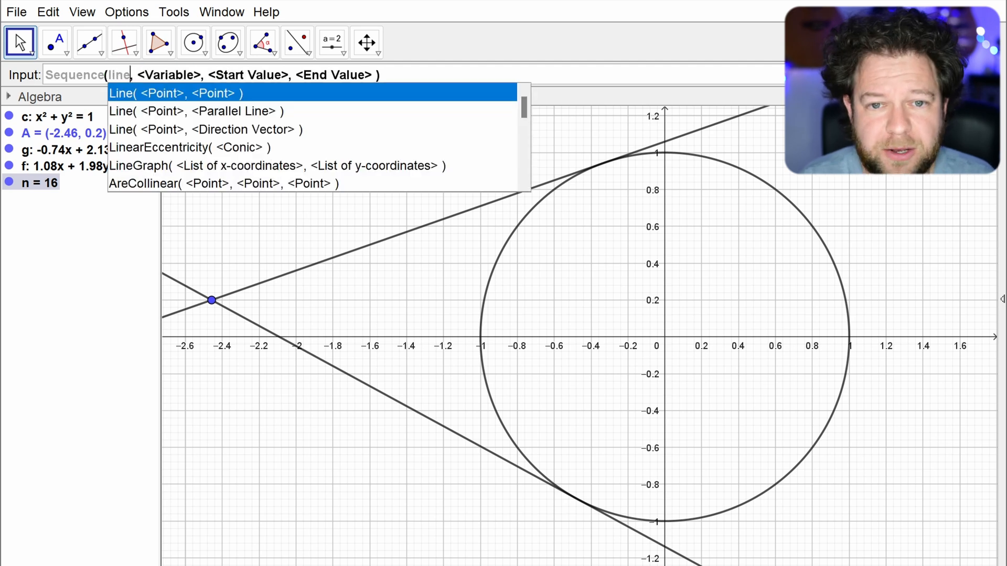
{"action": "key", "text": "Escape"}
{"action": "key", "text": "BackSpace"}
{"action": "key", "text": "BackSpace"}
{"action": "key", "text": "BackSpace"}
{"action": "key", "text": "BackSpace"}
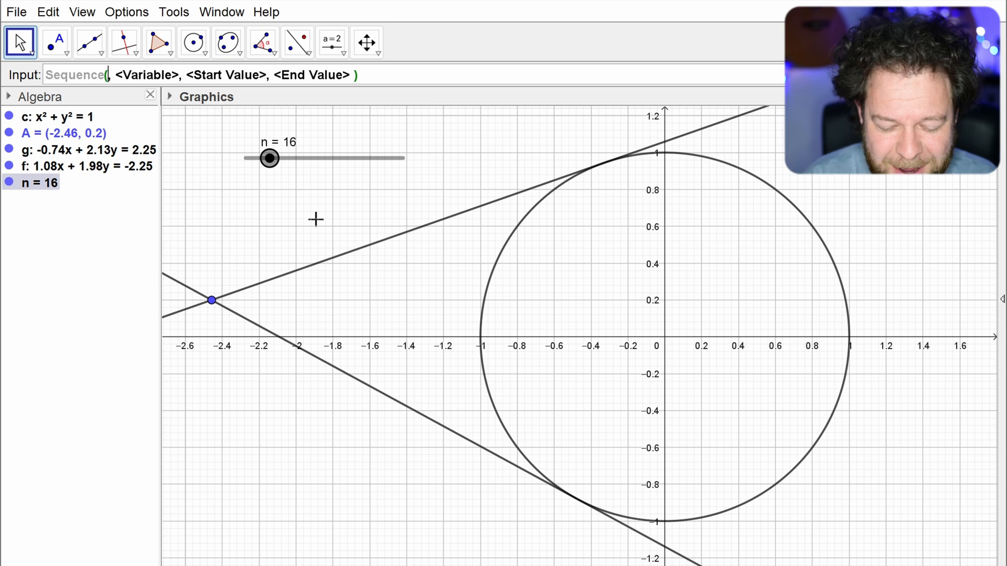
Step: Use a Rotate command with line f as its object for the sequence expression
{"action": "type", "text": "roat"}
{"action": "key", "text": "BackSpace"}
{"action": "key", "text": "BackSpace"}
{"action": "type", "text": "tate"}
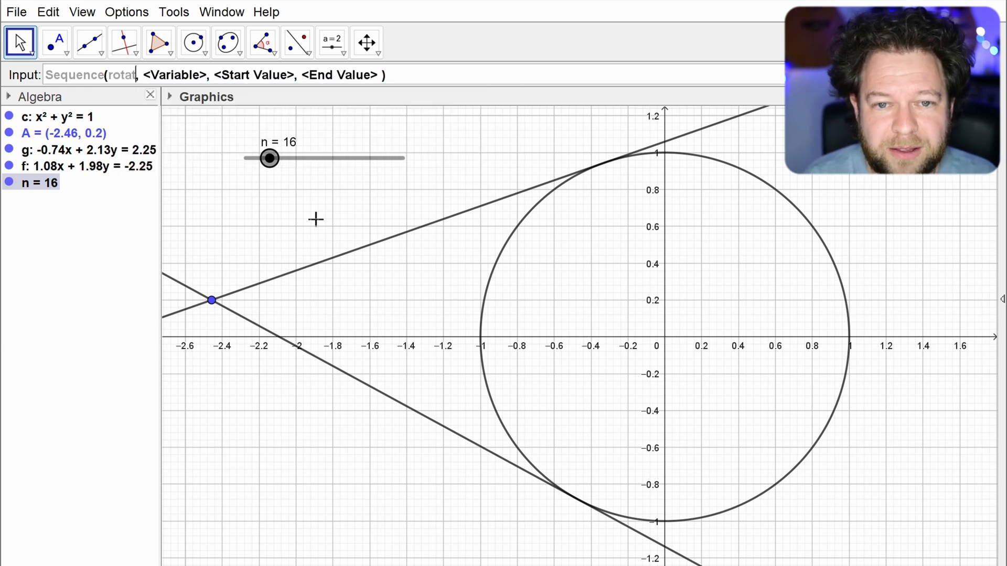
{"action": "key", "text": "Return"}
{"action": "type", "text": "f"}
{"action": "key", "text": "Tab"}
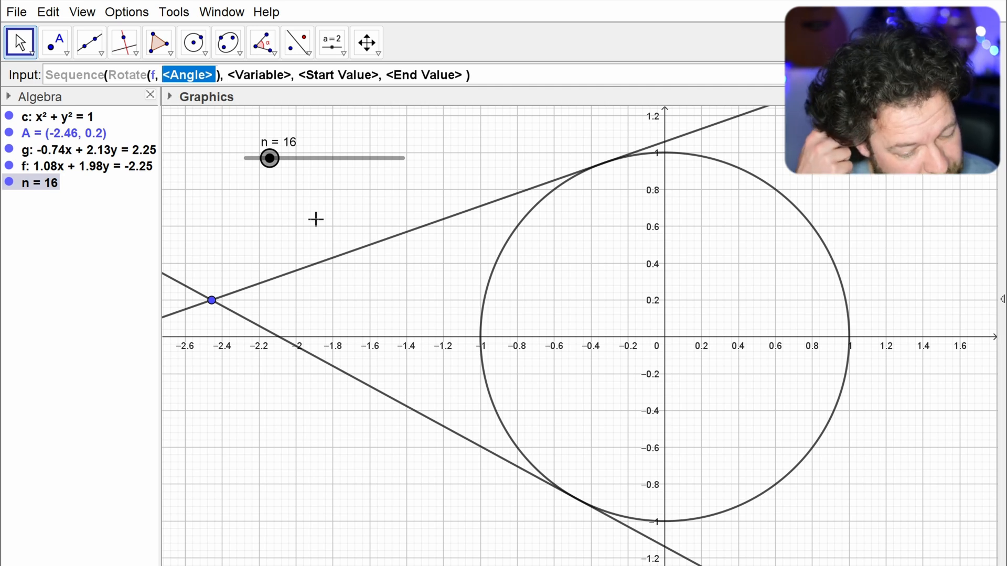
Step: Enter k*Angle(f, g)/n as the rotation angle in the Rotate expression
{"action": "type", "text": "k*"}
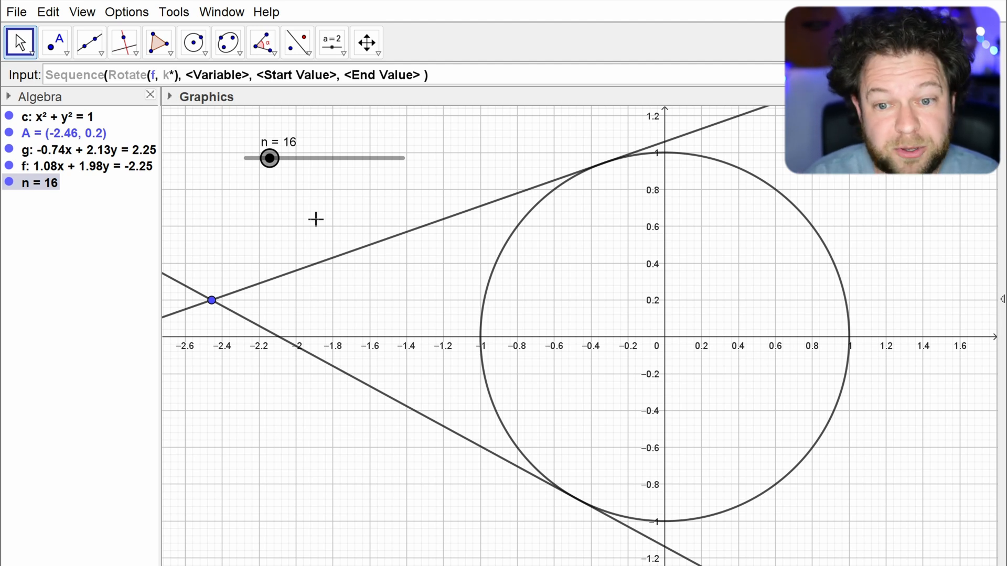
{"action": "type", "text": "angle"}
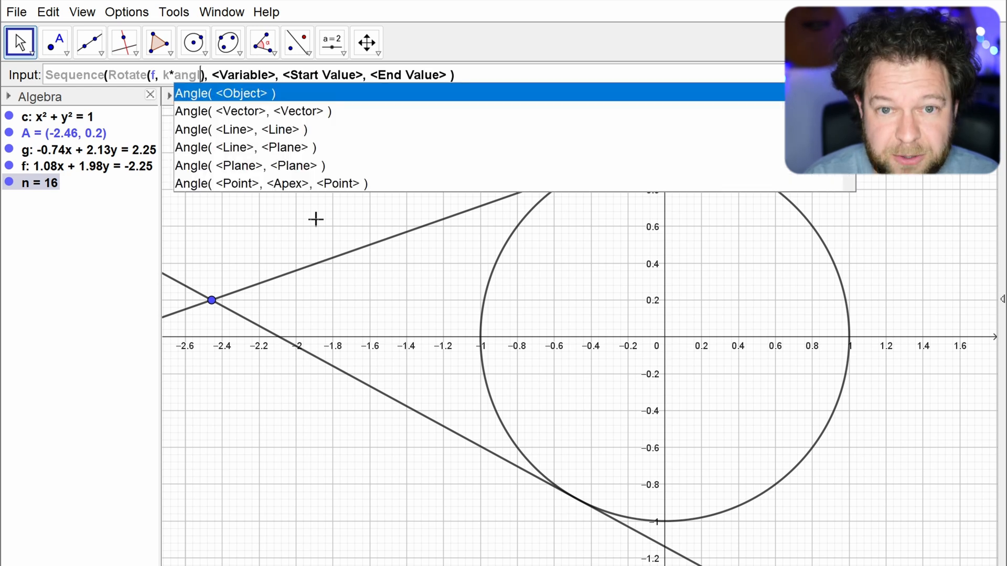
{"action": "key", "text": "Down"}
{"action": "key", "text": "Down"}
{"action": "key", "text": "Return"}
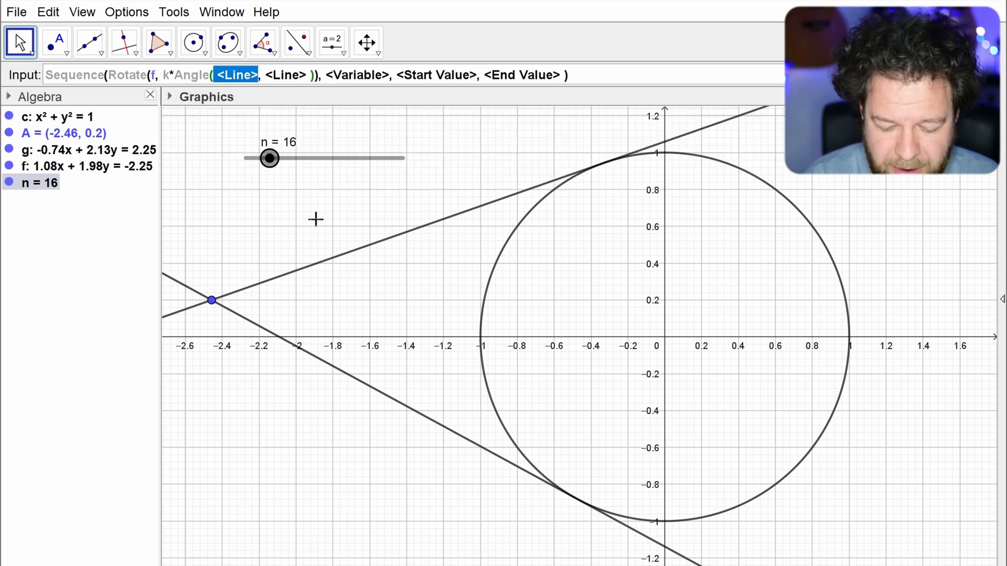
{"action": "type", "text": "f"}
{"action": "key", "text": "Tab"}
{"action": "type", "text": "g"}
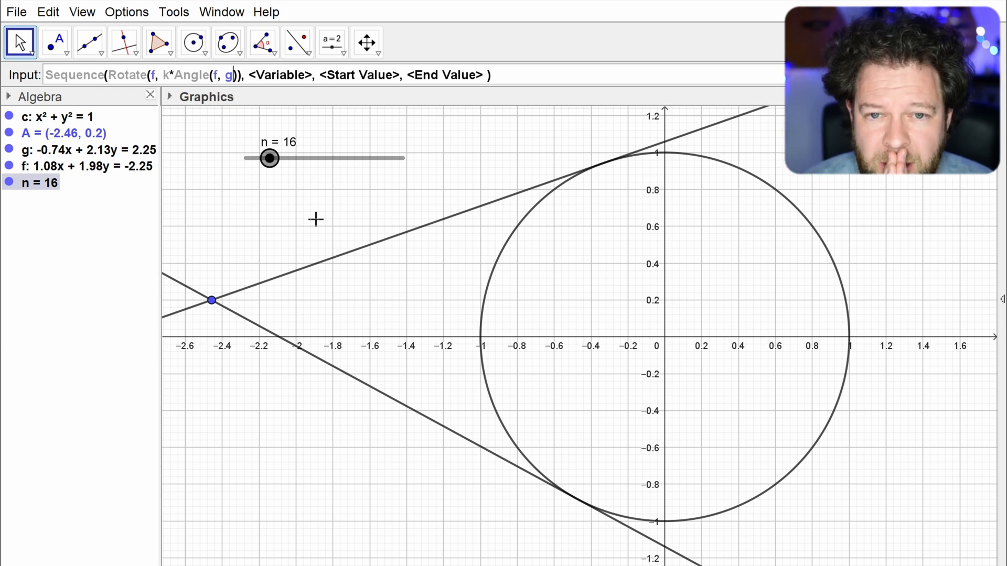
{"action": "type", "text": ")/"}
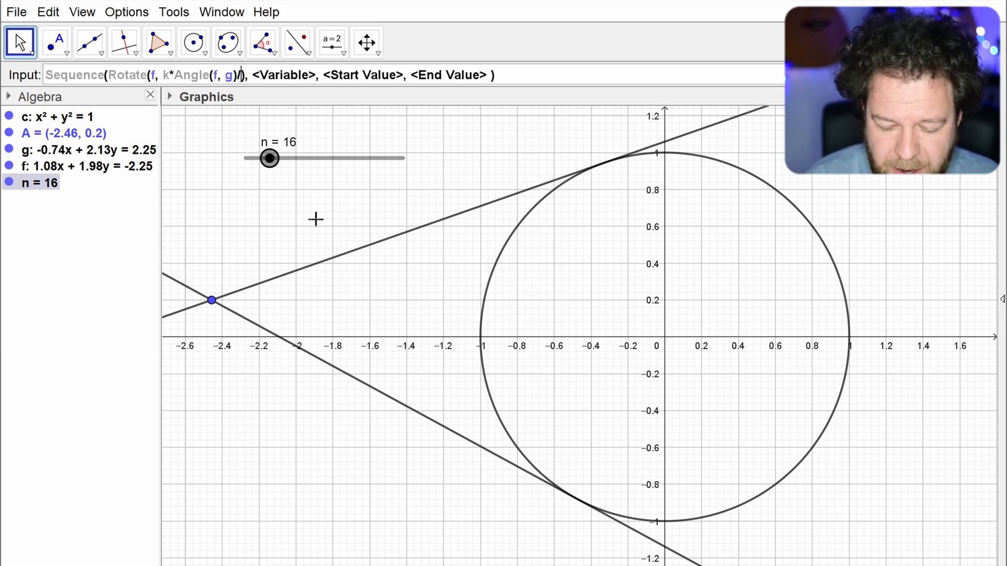
{"action": "type", "text": "n"}
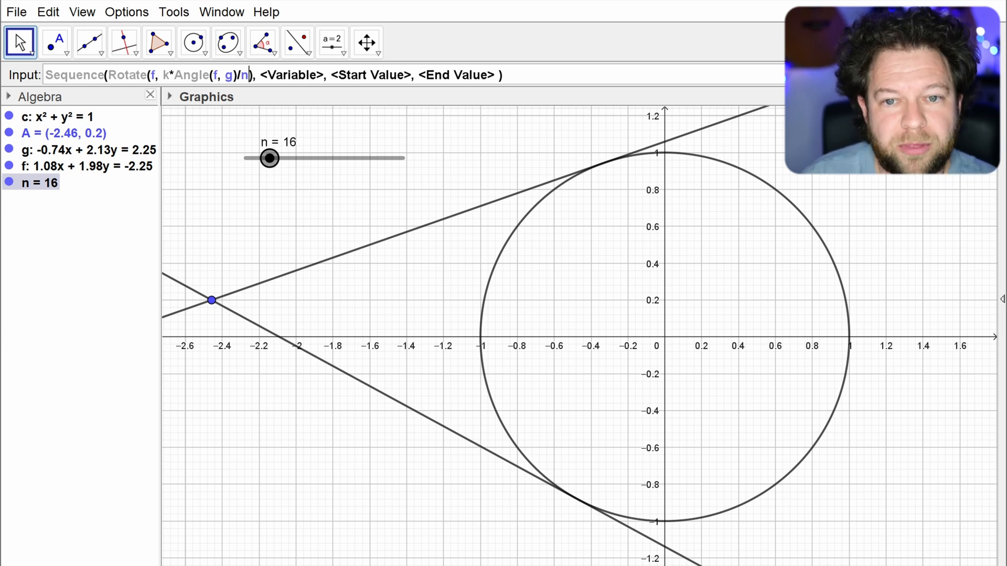
Step: Complete the sequence arguments with variable k, start value 0 and end value n
{"action": "left_click", "coordinate": [297, 86]}
{"action": "type", "text": "k"}
{"action": "key", "text": "Tab"}
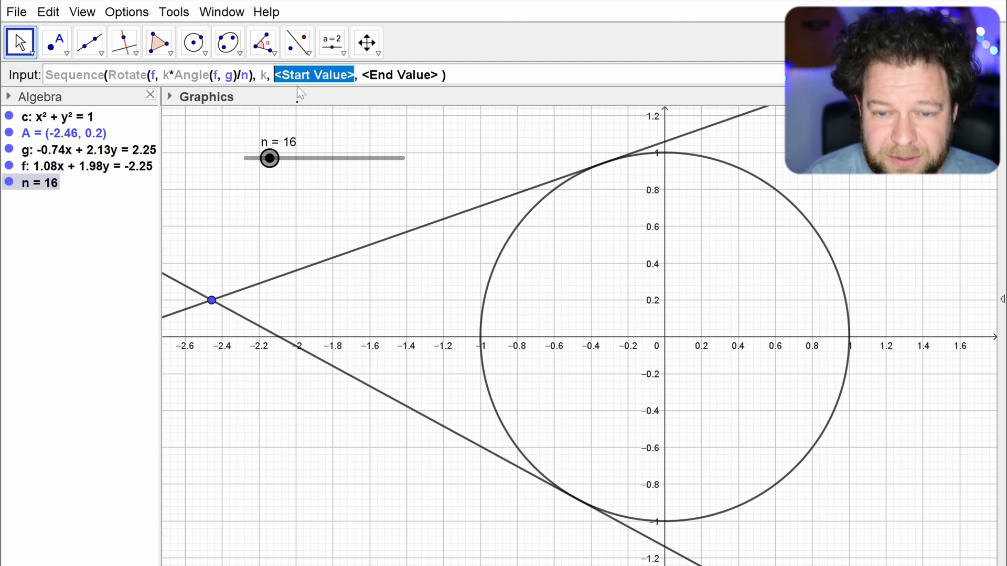
{"action": "type", "text": "0"}
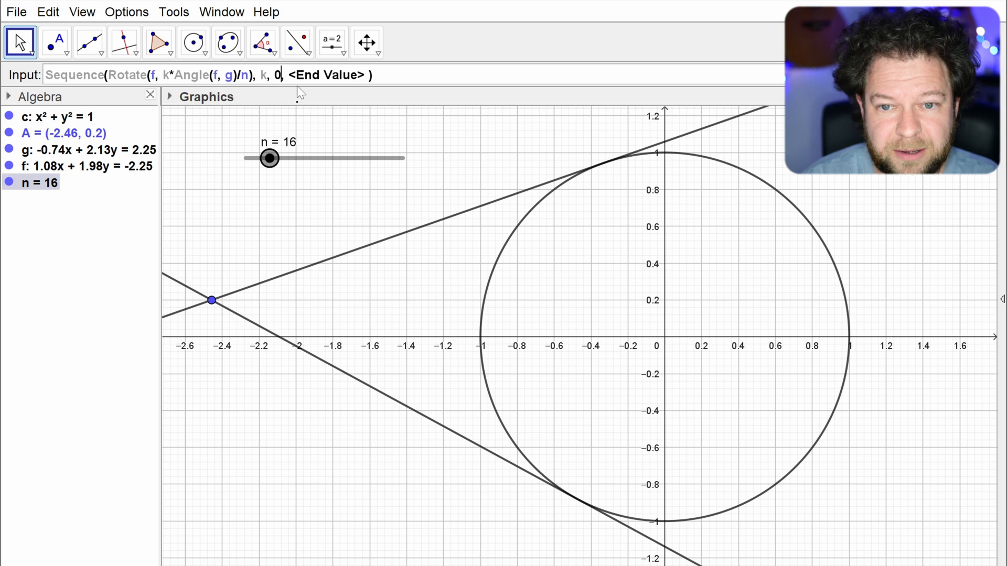
{"action": "key", "text": "Tab"}
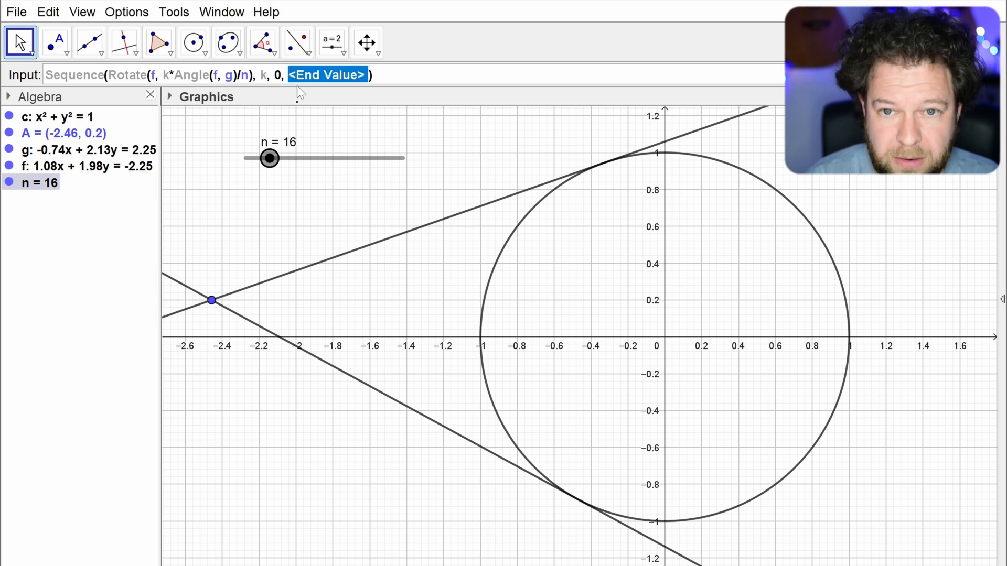
{"action": "type", "text": "n"}
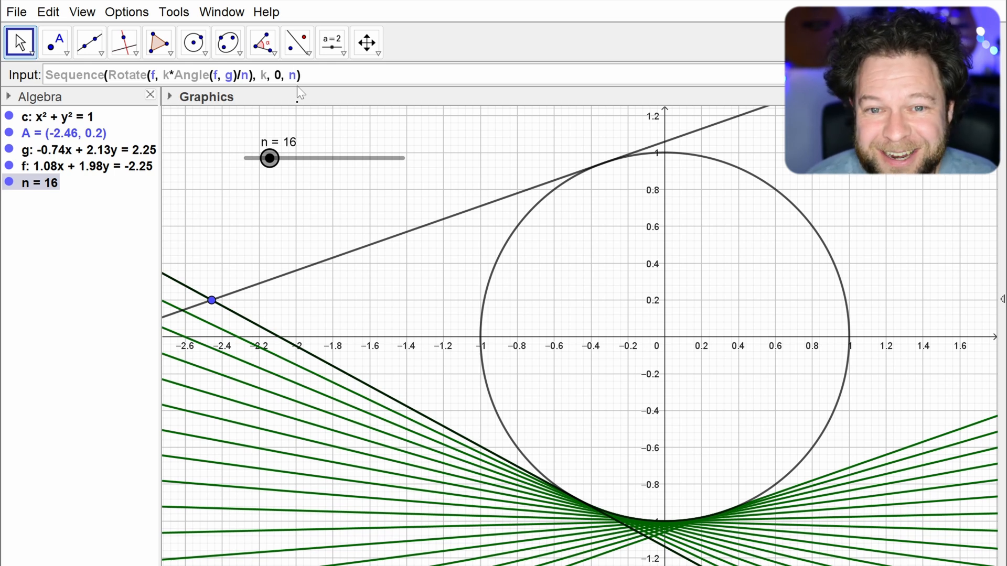
Step: Add point A as the centre of rotation after the angle and create Sequence(Rotate(f, k*Angle(f, g)/n,A), k, 0, n)
{"action": "key", "text": "Left"}
{"action": "key", "text": "Left"}
{"action": "key", "text": "Left"}
{"action": "key", "text": "Left"}
{"action": "key", "text": "Left"}
{"action": "key", "text": "Left"}
{"action": "key", "text": "Left"}
{"action": "key", "text": "Left"}
{"action": "key", "text": "Left"}
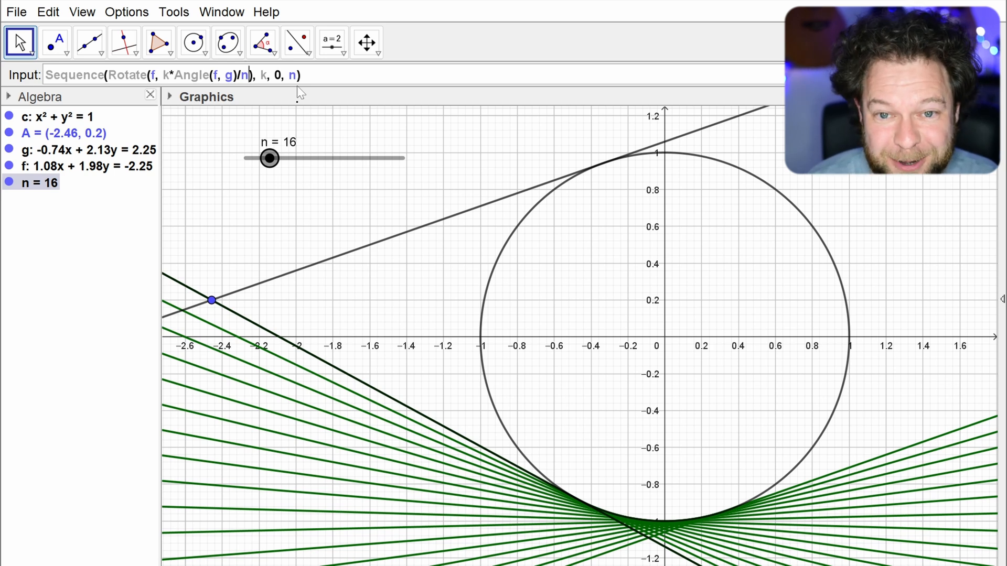
{"action": "type", "text": ","}
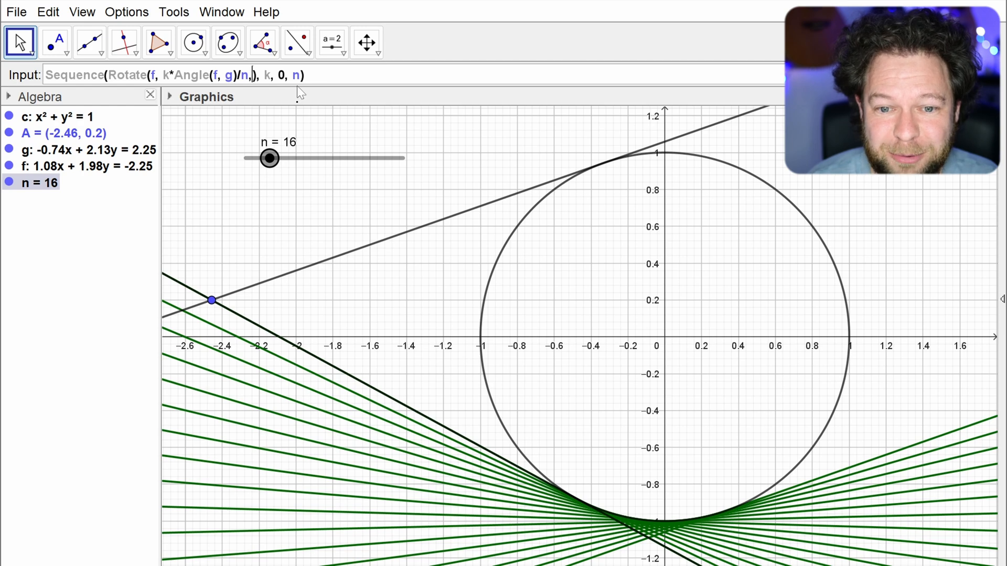
{"action": "type", "text": "A"}
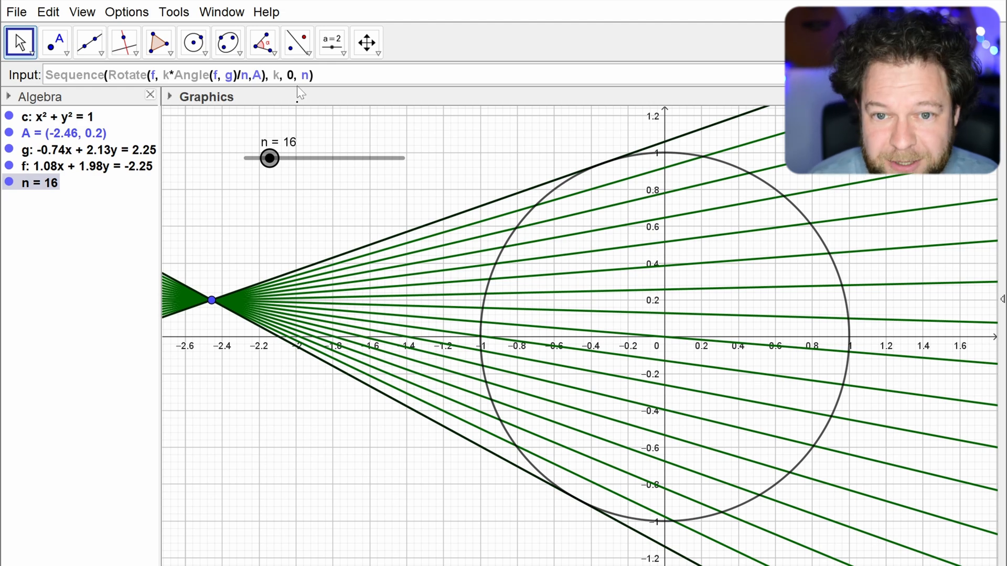
{"action": "key", "text": "Return"}
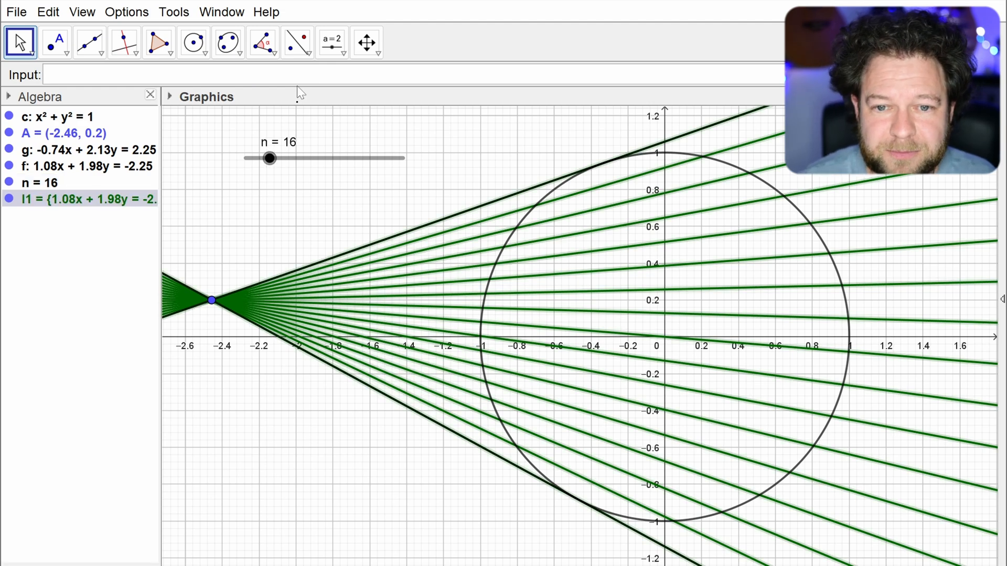
Step: Hide the two tangent lines f and g
{"action": "left_click", "coordinate": [9, 167]}
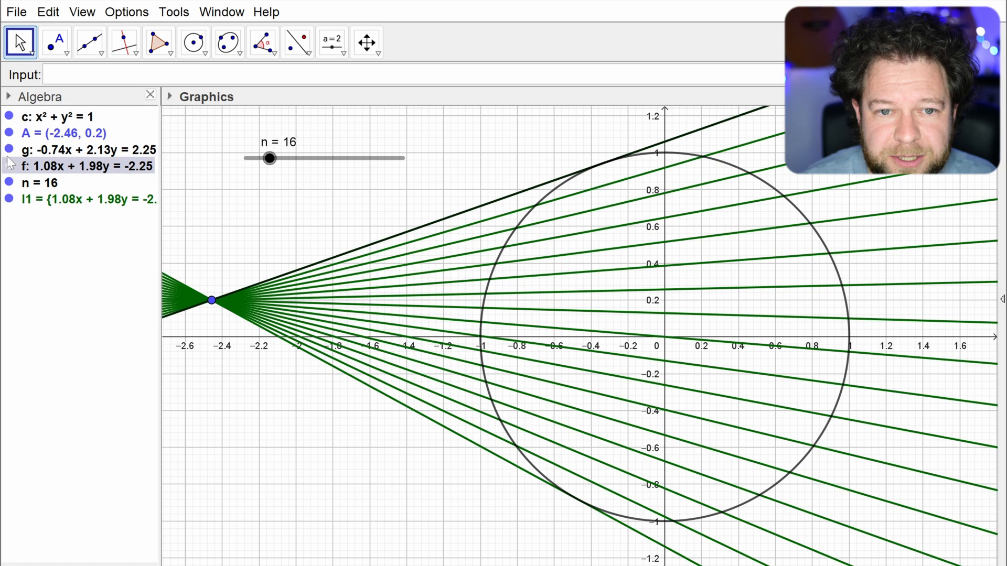
{"action": "left_click", "coordinate": [9, 150]}
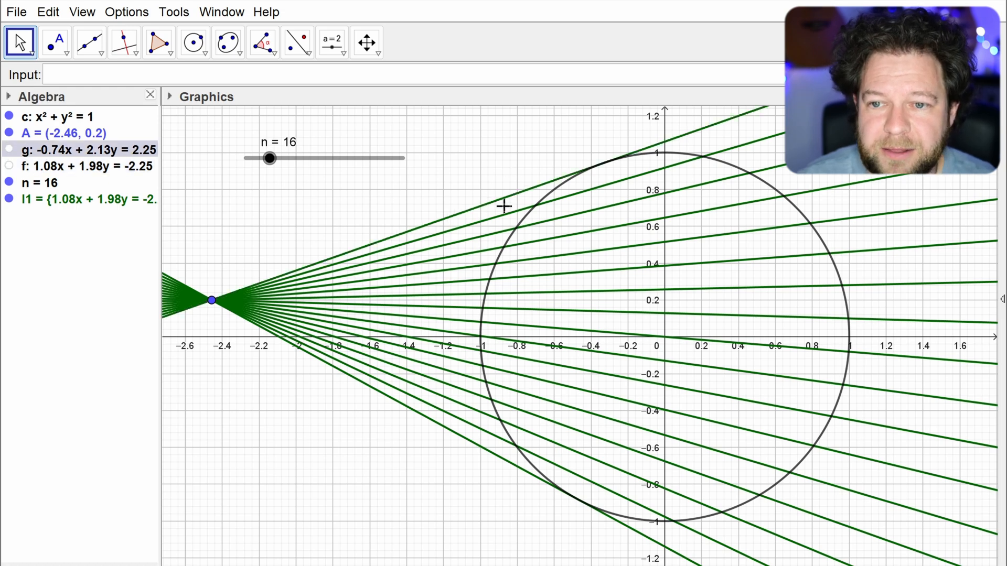
Step: Set slider n to 12 and reposition point A at about (-2.33, 0.22)
{"action": "mouse_move", "coordinate": [212, 300]}
{"action": "left_mouse_down"}
{"action": "mouse_move", "coordinate": [366, 233]}
{"action": "mouse_move", "coordinate": [419, 281]}
{"action": "mouse_move", "coordinate": [269, 443]}
{"action": "mouse_move", "coordinate": [212, 328]}
{"action": "mouse_move", "coordinate": [391, 428]}
{"action": "mouse_move", "coordinate": [272, 346]}
{"action": "mouse_move", "coordinate": [252, 300]}
{"action": "mouse_move", "coordinate": [352, 306]}
{"action": "mouse_move", "coordinate": [475, 221]}
{"action": "mouse_move", "coordinate": [649, 122]}
{"action": "mouse_move", "coordinate": [892, 189]}
{"action": "mouse_move", "coordinate": [402, 314]}
{"action": "mouse_move", "coordinate": [328, 520]}
{"action": "mouse_move", "coordinate": [333, 291]}
{"action": "mouse_move", "coordinate": [263, 300]}
{"action": "mouse_move", "coordinate": [222, 289]}
{"action": "mouse_move", "coordinate": [244, 298]}
{"action": "mouse_move", "coordinate": [235, 311]}
{"action": "mouse_move", "coordinate": [225, 296]}
{"action": "mouse_move", "coordinate": [218, 304]}
{"action": "left_mouse_up"}
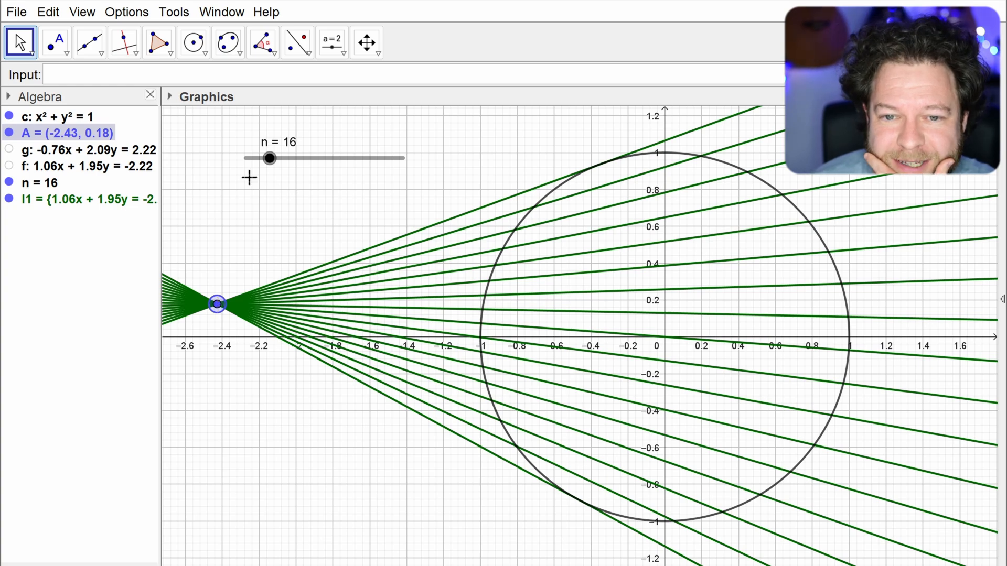
{"action": "left_click_drag", "start_coordinate": [271, 162], "coordinate": [261, 191]}
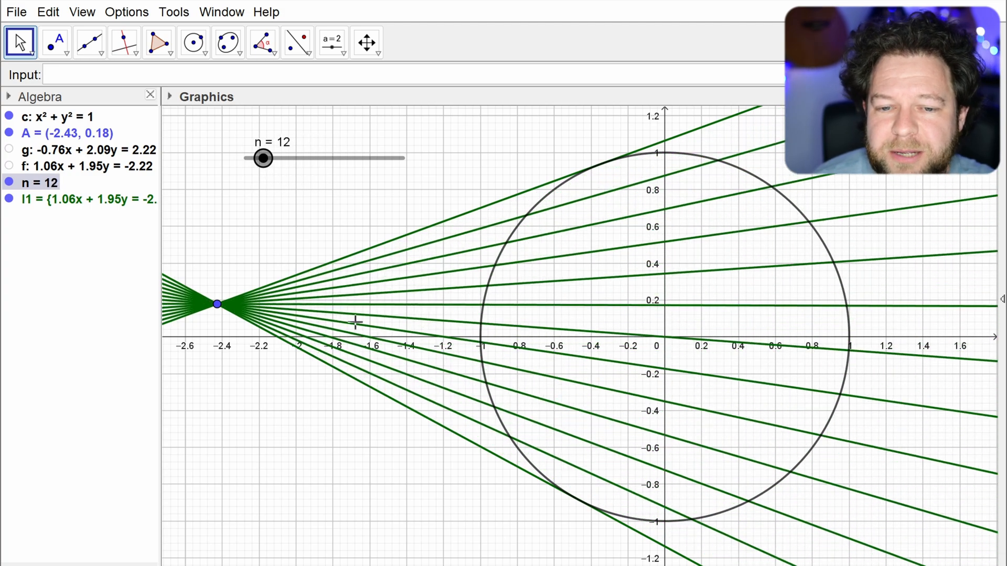
{"action": "mouse_move", "coordinate": [218, 304]}
{"action": "left_mouse_down"}
{"action": "mouse_move", "coordinate": [262, 274]}
{"action": "mouse_move", "coordinate": [280, 282]}
{"action": "mouse_move", "coordinate": [238, 305]}
{"action": "left_mouse_up"}
Step: Rename the list of rotated lines as lines1
{"action": "right_click", "coordinate": [82, 203]}
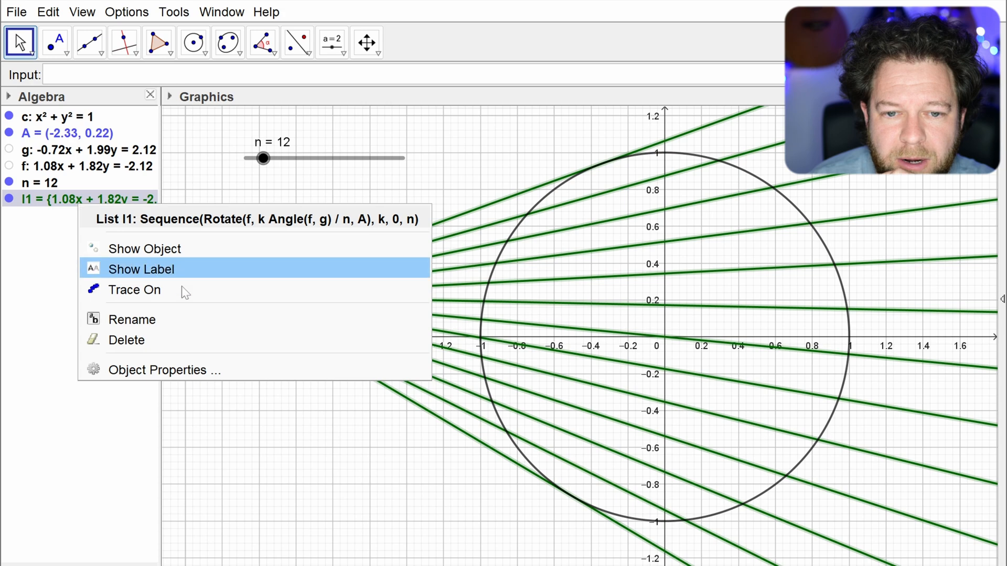
{"action": "left_click", "coordinate": [171, 319]}
{"action": "type", "text": "lines1"}
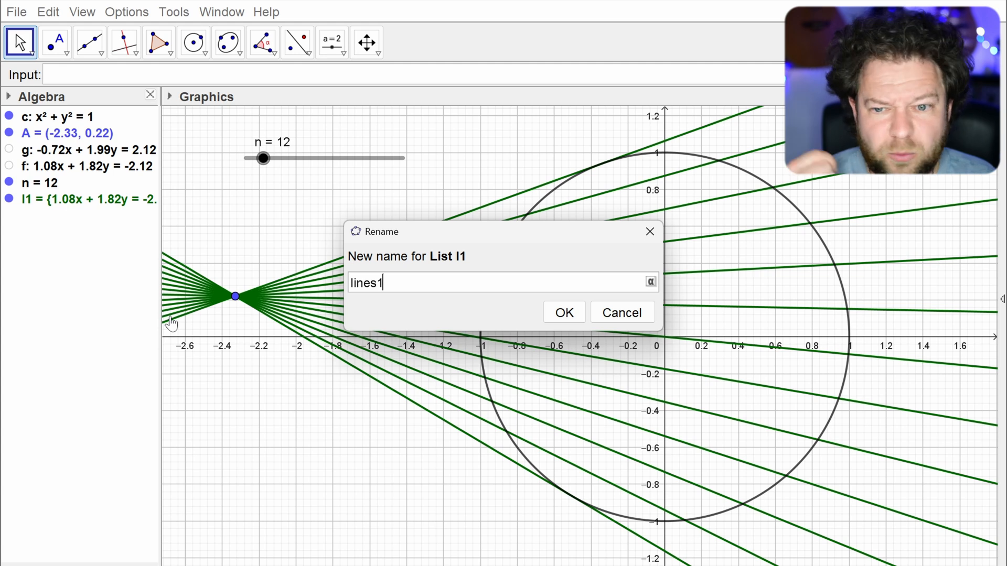
{"action": "key", "text": "Return"}
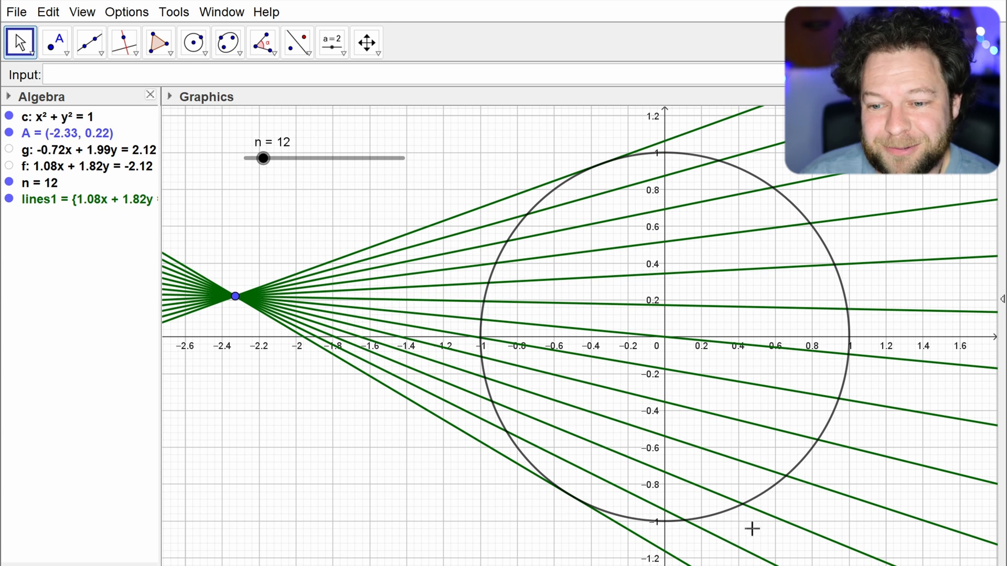
Step: Start a Zip command with an Intersect command as its expression
{"action": "left_click", "coordinate": [135, 74]}
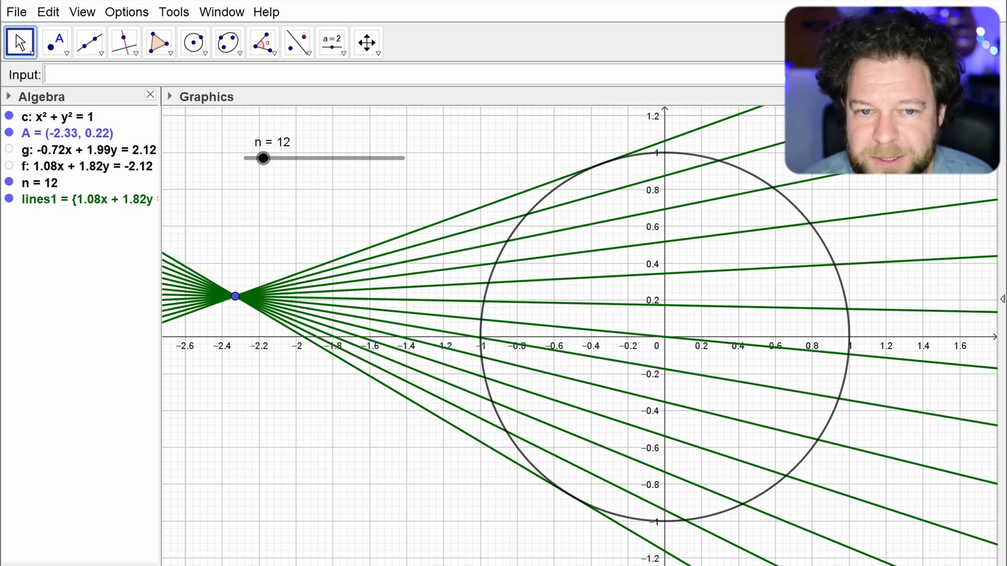
{"action": "type", "text": "zip"}
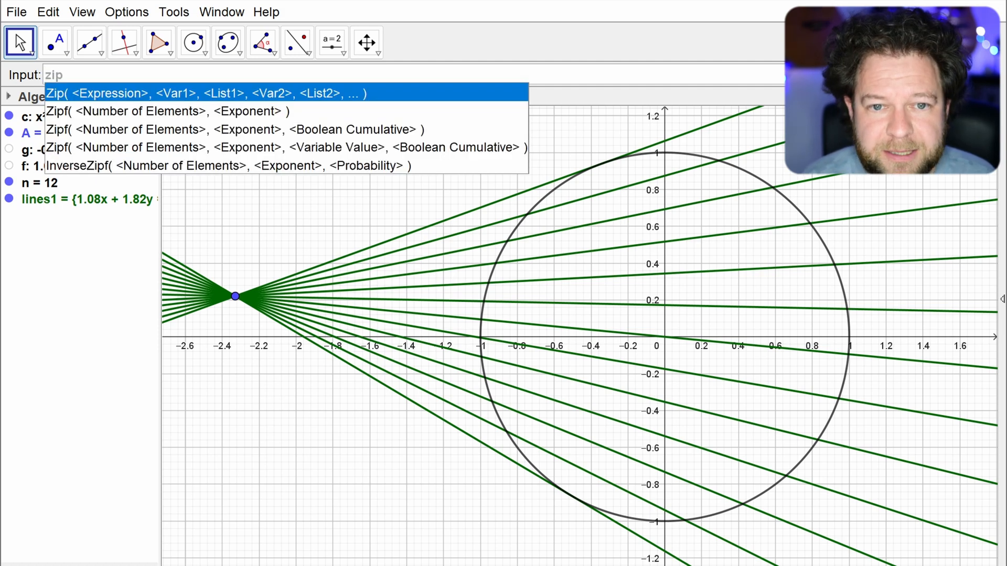
{"action": "key", "text": "Return"}
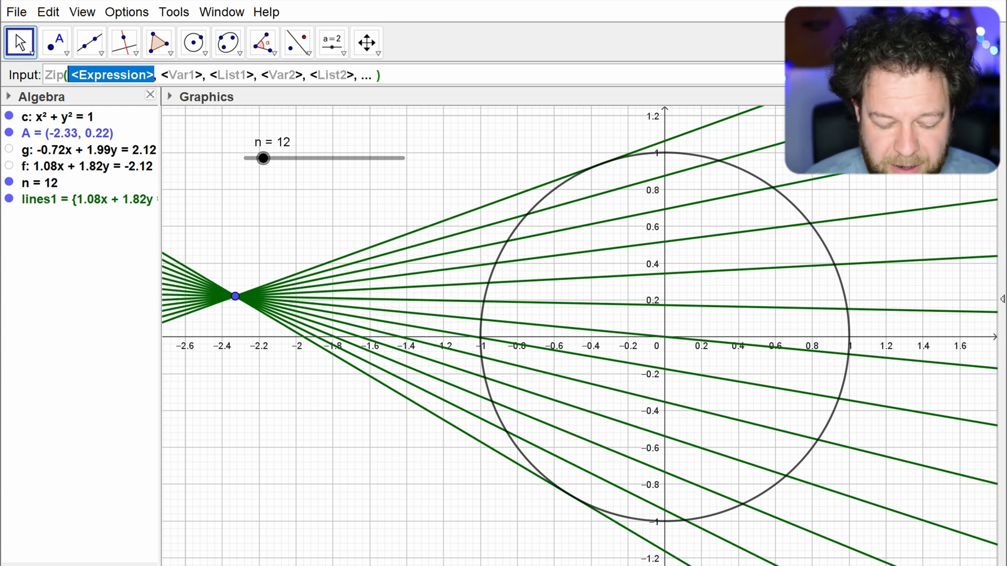
{"action": "type", "text": "Interse"}
{"action": "key", "text": "Return"}
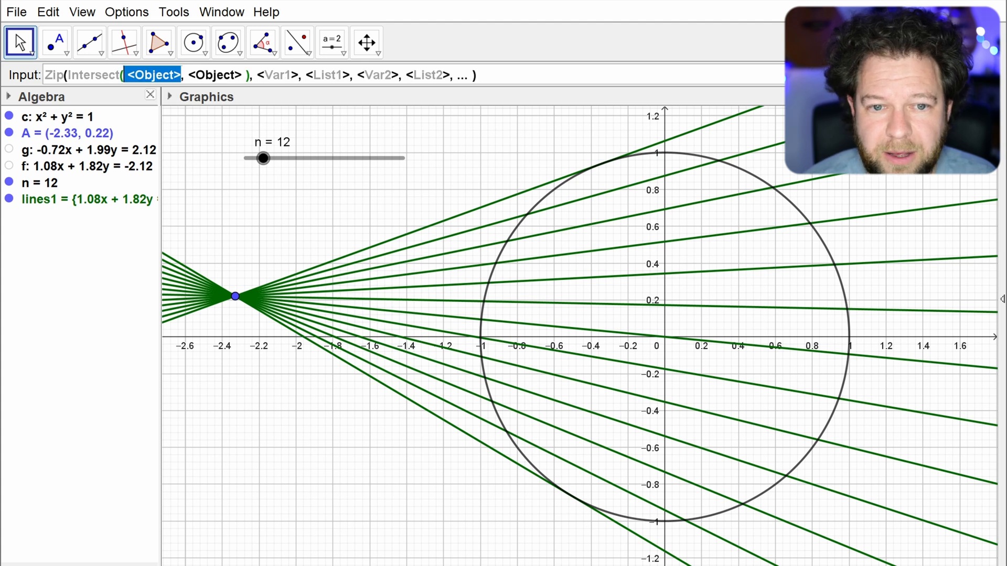
{"action": "type", "text": "l"}
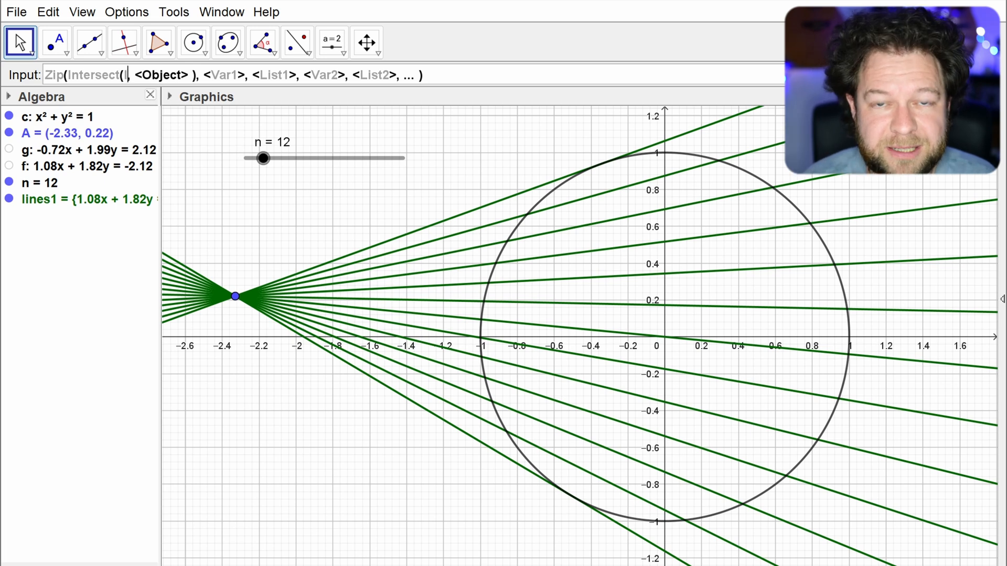
{"action": "key", "text": "Tab"}
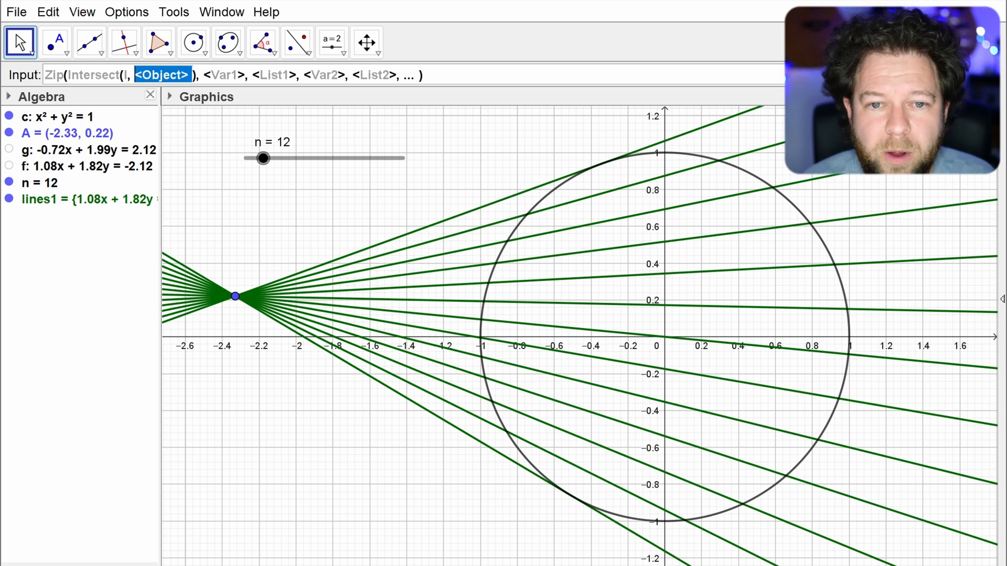
{"action": "type", "text": "c"}
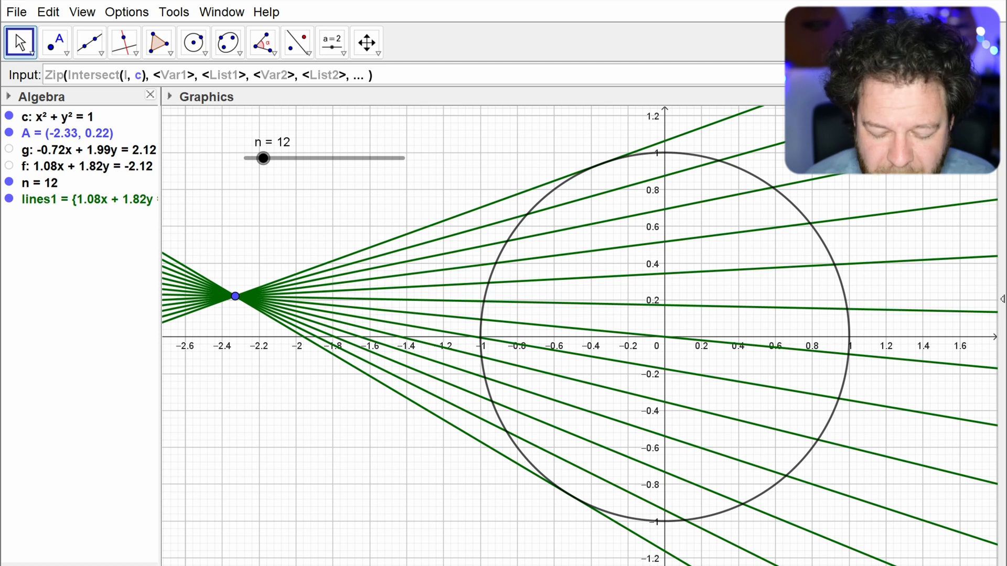
{"action": "type", "text": ","}
{"action": "key", "text": "BackSpace"}
{"action": "key", "text": "BackSpace"}
{"action": "key", "text": "BackSpace"}
{"action": "key", "text": "BackSpace"}
{"action": "key", "text": "BackSpace"}
{"action": "key", "text": "BackSpace"}
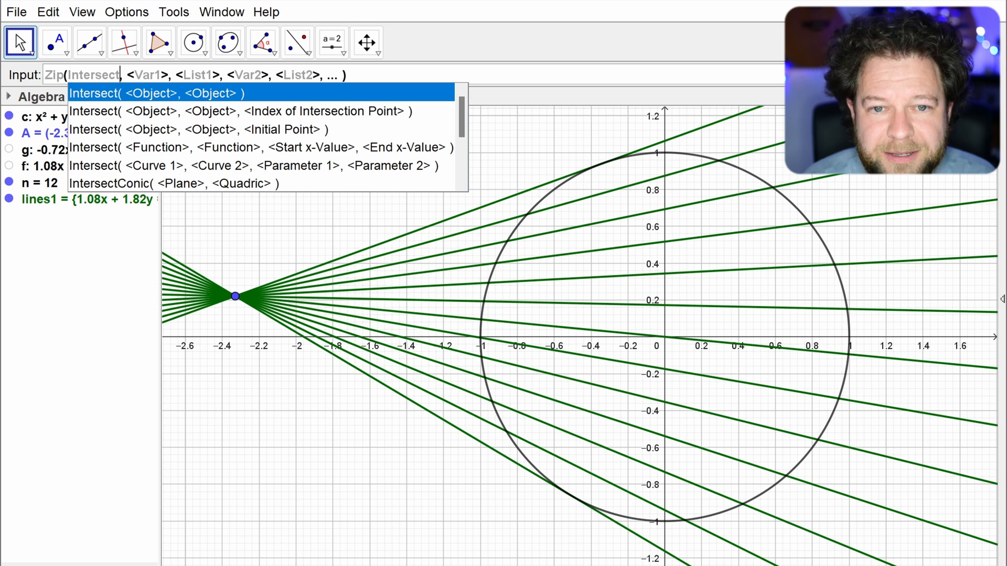
Step: Use the Intersect variant with an intersection point index and fill in l, c and 1
{"action": "key", "text": "Down"}
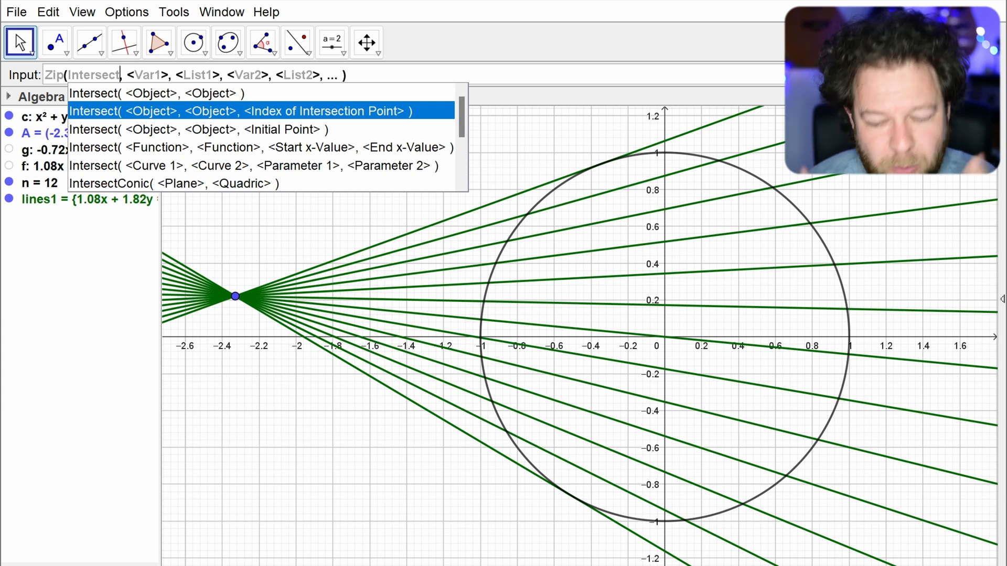
{"action": "key", "text": "Return"}
{"action": "type", "text": "l"}
{"action": "key", "text": "Tab"}
{"action": "type", "text": "c"}
{"action": "key", "text": "Tab"}
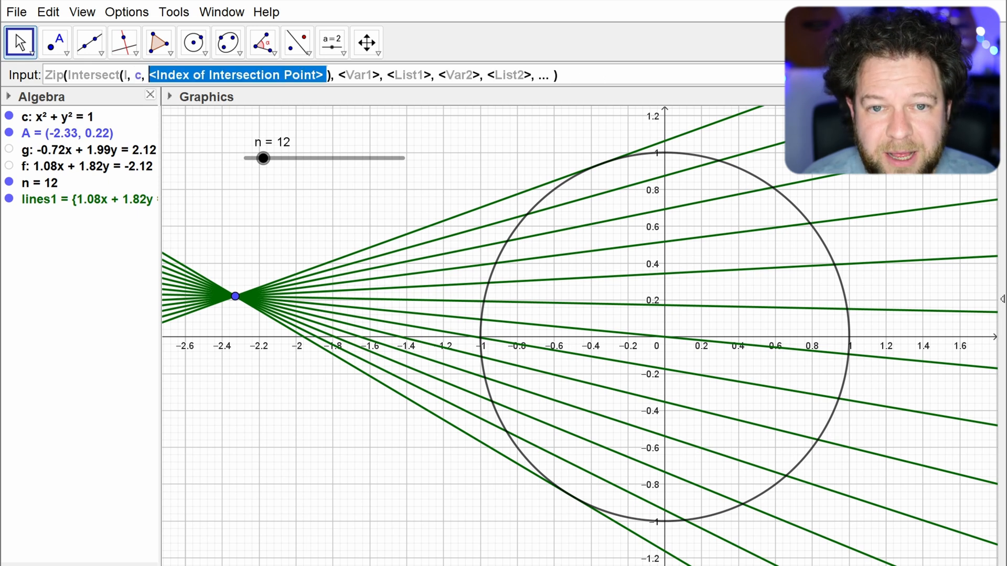
{"action": "type", "text": "1"}
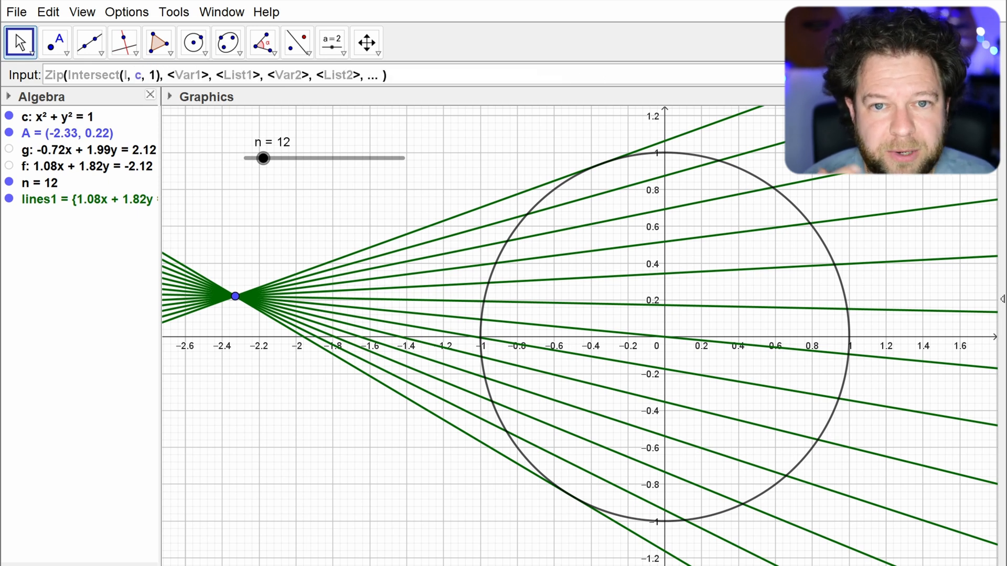
Step: Complete the Zip command with variable l and list lines1, removing the unused second variable and list placeholders
{"action": "key", "text": "Tab"}
{"action": "type", "text": "l"}
{"action": "key", "text": "Tab"}
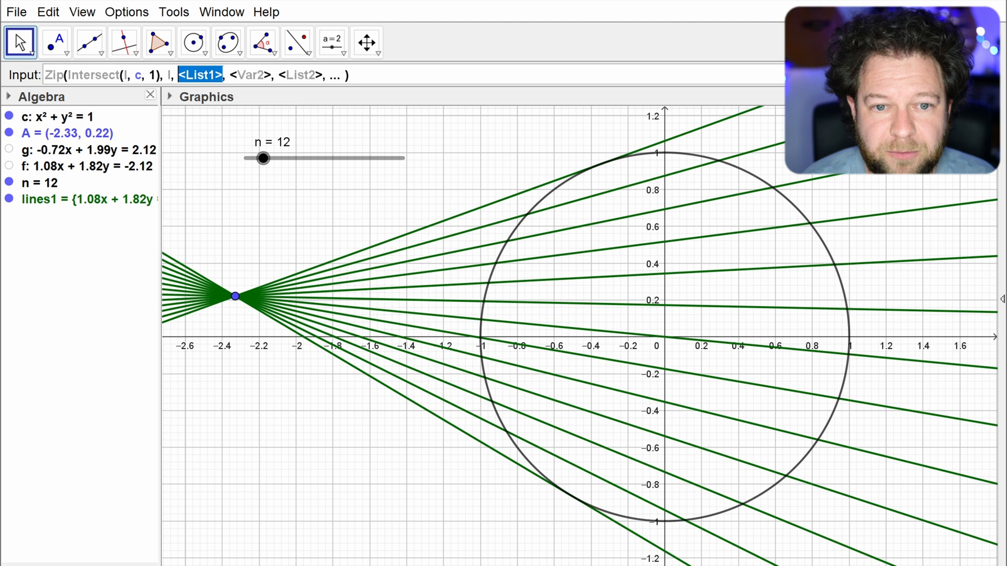
{"action": "type", "text": "lines1"}
{"action": "key", "text": "Delete"}
{"action": "key", "text": "Delete"}
{"action": "key", "text": "Delete"}
{"action": "key", "text": "Delete"}
{"action": "key", "text": "Delete"}
{"action": "key", "text": "Delete"}
{"action": "key", "text": "Delete"}
{"action": "key", "text": "Delete"}
{"action": "key", "text": "Delete"}
{"action": "key", "text": "Delete"}
{"action": "key", "text": "Delete"}
{"action": "key", "text": "Delete"}
{"action": "key", "text": "Delete"}
{"action": "key", "text": "Delete"}
{"action": "key", "text": "Delete"}
{"action": "key", "text": "Delete"}
{"action": "key", "text": "Delete"}
{"action": "key", "text": "Delete"}
{"action": "key", "text": "Delete"}
{"action": "key", "text": "Delete"}
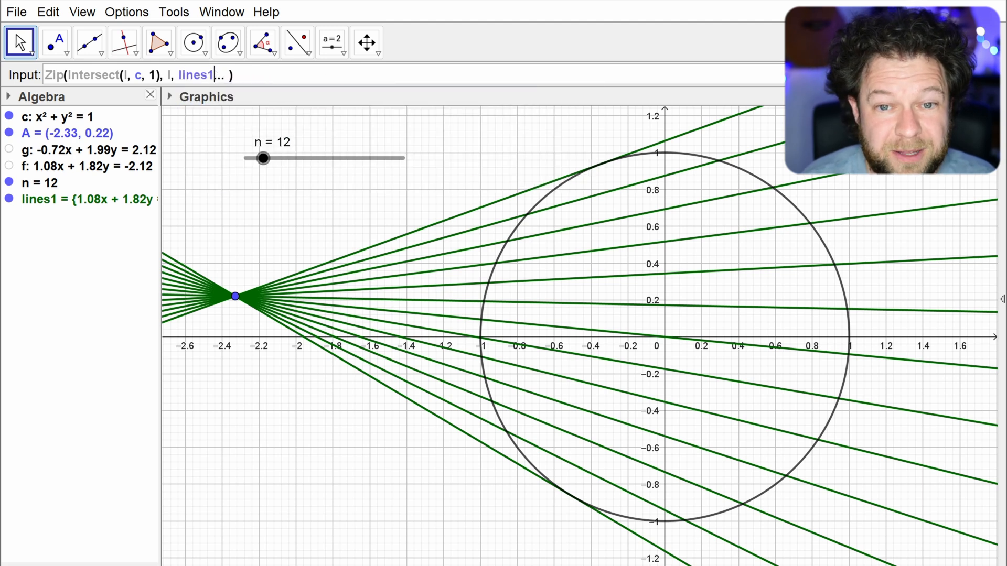
{"action": "key", "text": "Delete"}
{"action": "key", "text": "Delete"}
{"action": "key", "text": "Delete"}
{"action": "key", "text": "Return"}
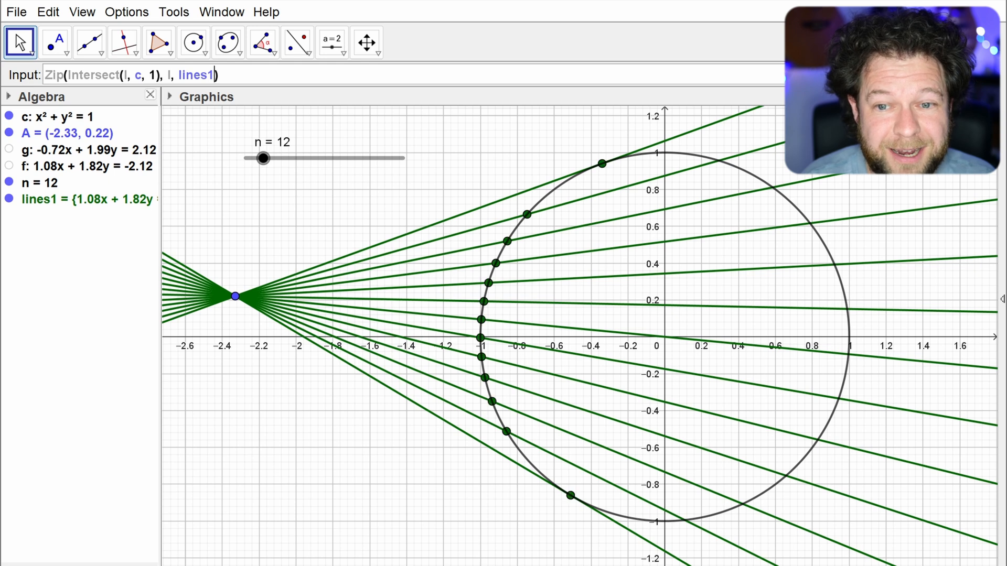
Step: Change the intersection index to 2 and create Zip(Intersect(l, c, 2), l, lines1)
{"action": "key", "text": "Left"}
{"action": "key", "text": "Left"}
{"action": "key", "text": "Left"}
{"action": "key", "text": "Left"}
{"action": "key", "text": "Left"}
{"action": "key", "text": "Left"}
{"action": "key", "text": "Left"}
{"action": "key", "text": "Left"}
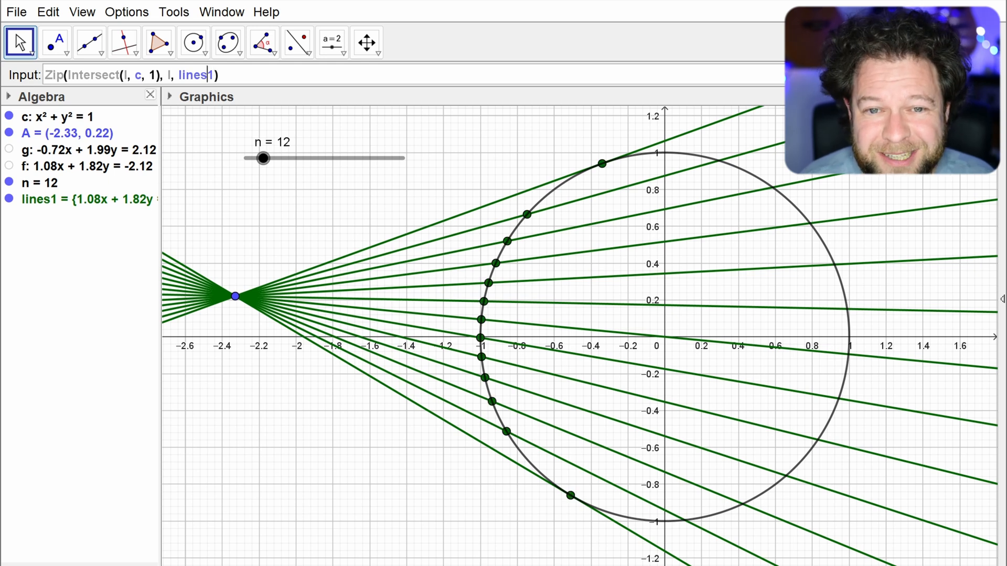
{"action": "key", "text": "Left"}
{"action": "key", "text": "Left"}
{"action": "key", "text": "Left"}
{"action": "key", "text": "Left"}
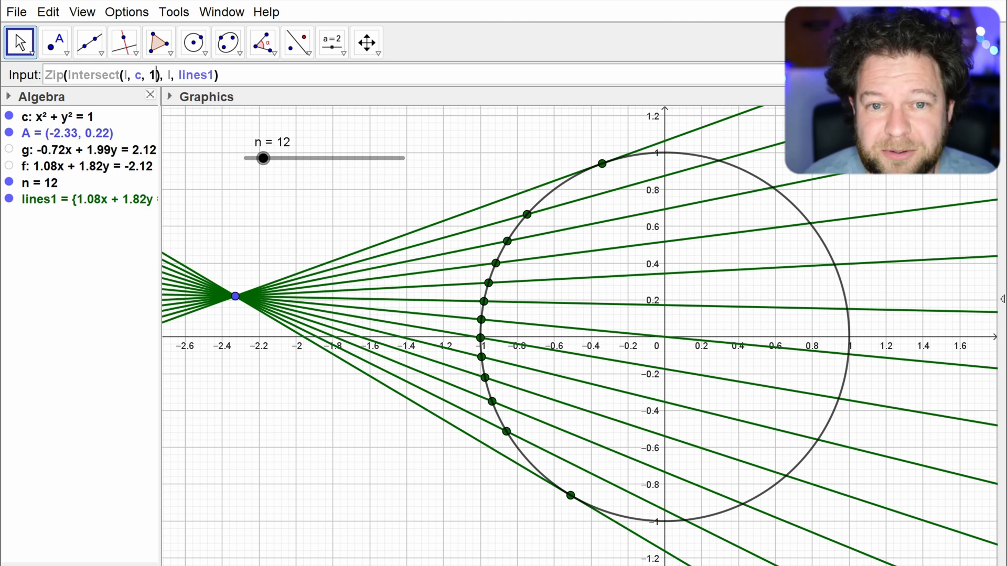
{"action": "key", "text": "BackSpace"}
{"action": "type", "text": "2"}
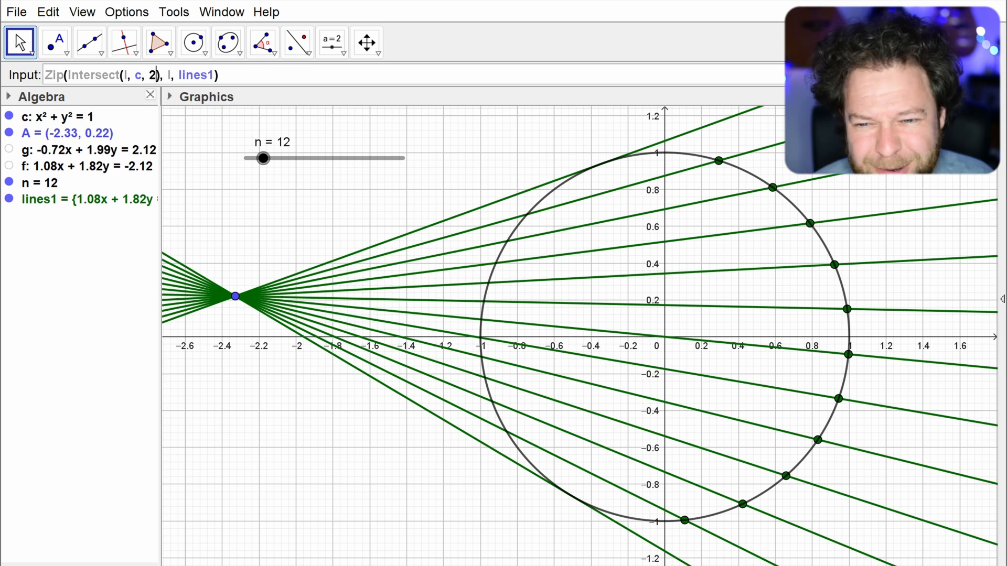
{"action": "key", "text": "End"}
{"action": "key", "text": "Return"}
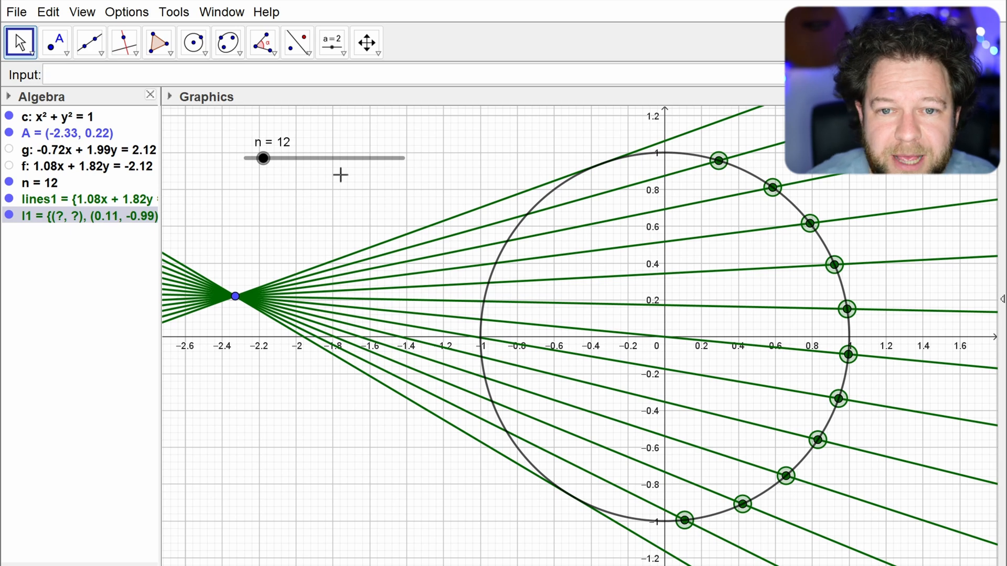
Step: Set slider n to 25 and move point A to about (-2.4, 0.4)
{"action": "mouse_move", "coordinate": [264, 159]}
{"action": "left_mouse_down"}
{"action": "mouse_move", "coordinate": [294, 159]}
{"action": "mouse_move", "coordinate": [282, 159]}
{"action": "left_mouse_up"}
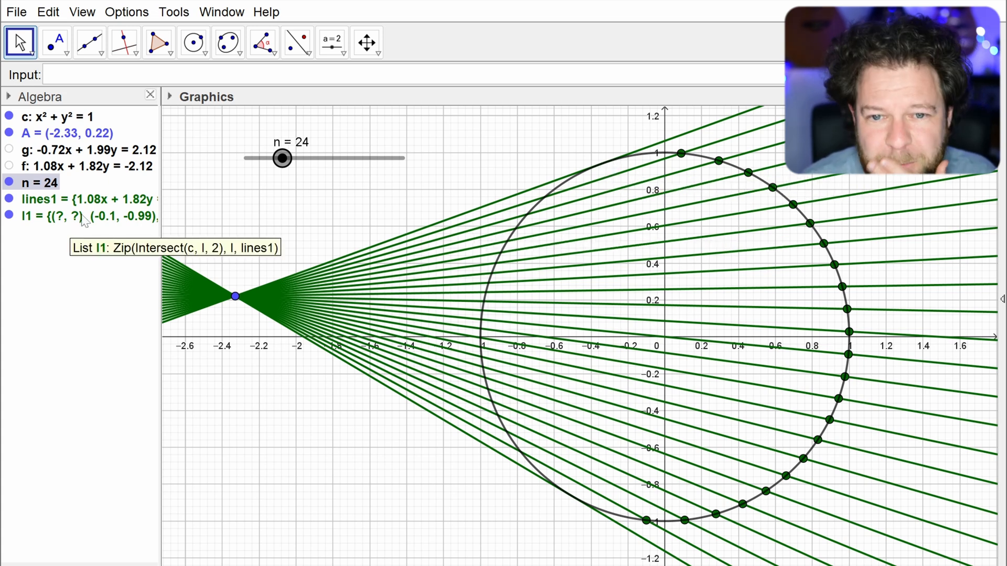
{"action": "mouse_move", "coordinate": [282, 158]}
{"action": "left_mouse_down"}
{"action": "mouse_move", "coordinate": [257, 159]}
{"action": "mouse_move", "coordinate": [284, 158]}
{"action": "left_mouse_up"}
{"action": "left_click_drag", "start_coordinate": [236, 297], "coordinate": [284, 258]}
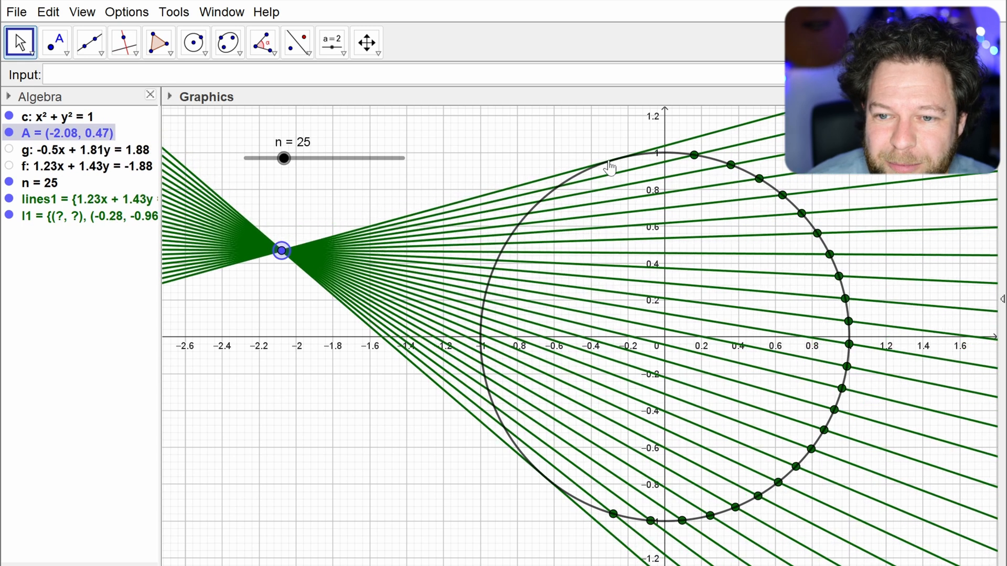
{"action": "left_click_drag", "start_coordinate": [282, 252], "coordinate": [223, 264]}
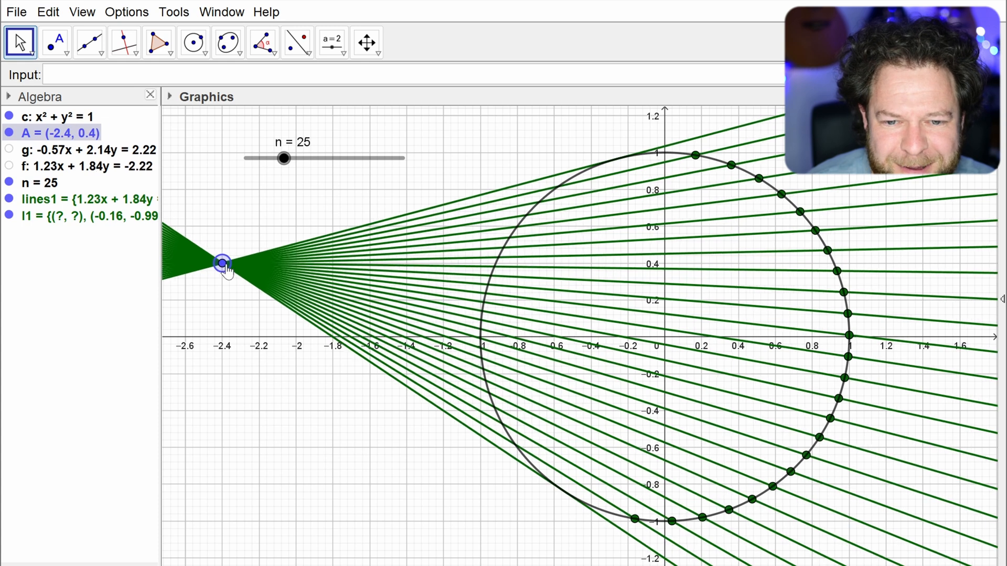
Step: Hide the list of lines lines1
{"action": "left_click", "coordinate": [250, 232]}
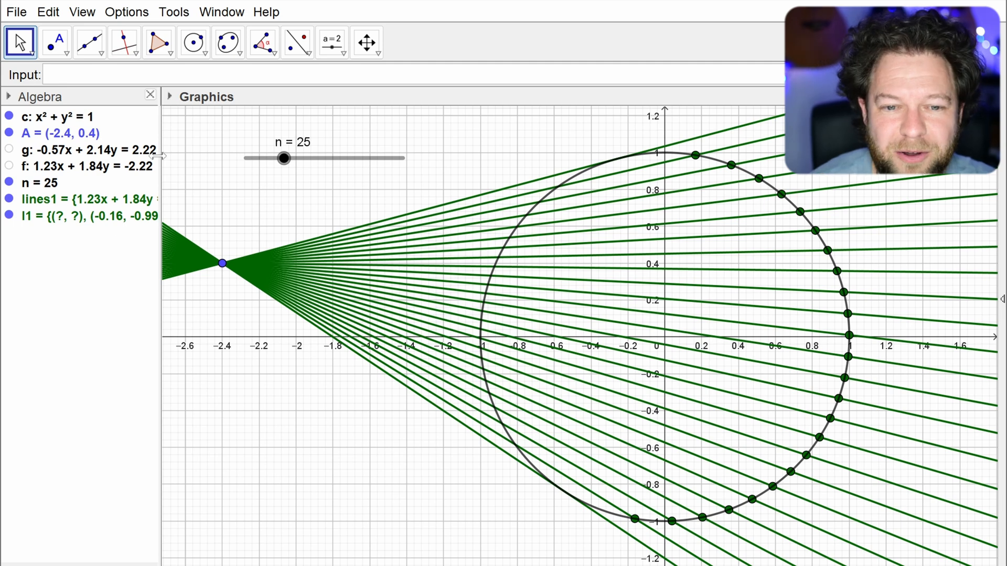
{"action": "left_click", "coordinate": [21, 202]}
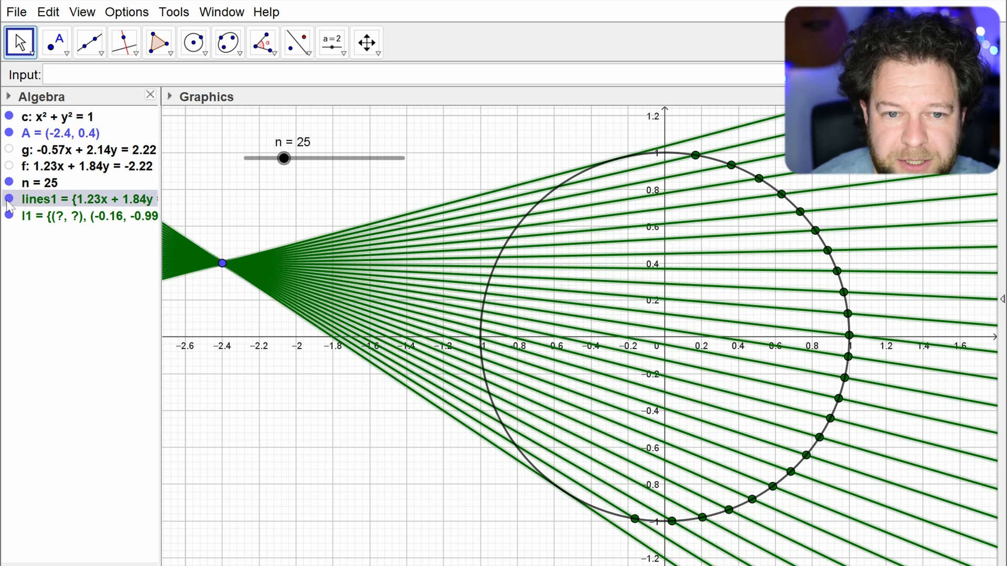
{"action": "left_click", "coordinate": [8, 199]}
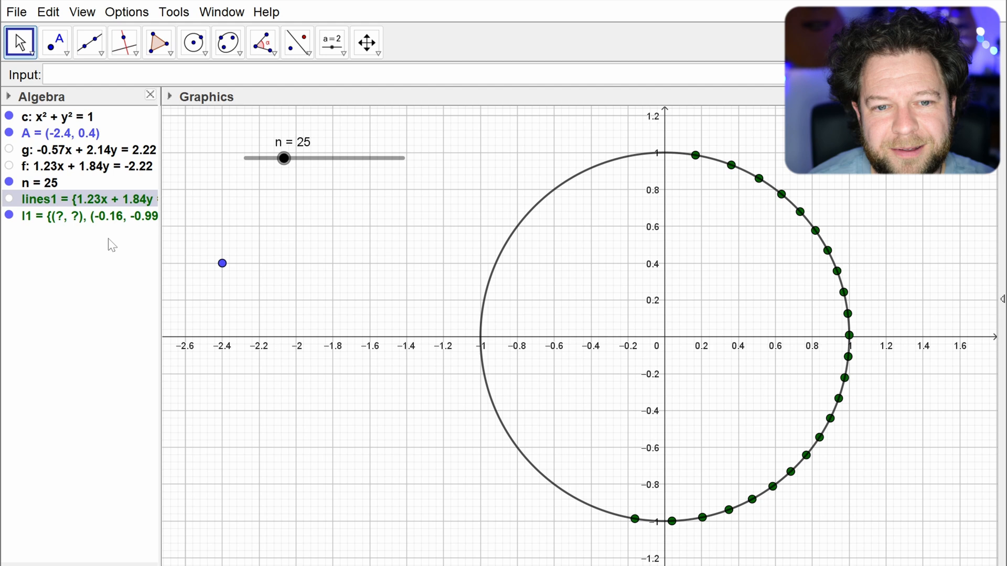
Step: Rename the list of intersection points on the circle as ends1
{"action": "right_click", "coordinate": [91, 217]}
{"action": "left_click", "coordinate": [156, 338]}
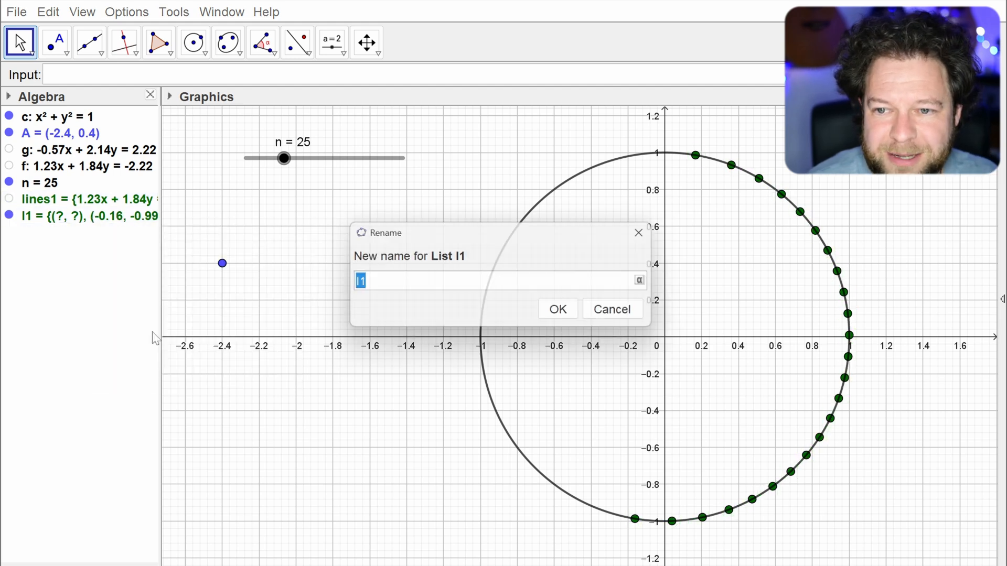
{"action": "type", "text": "ends1"}
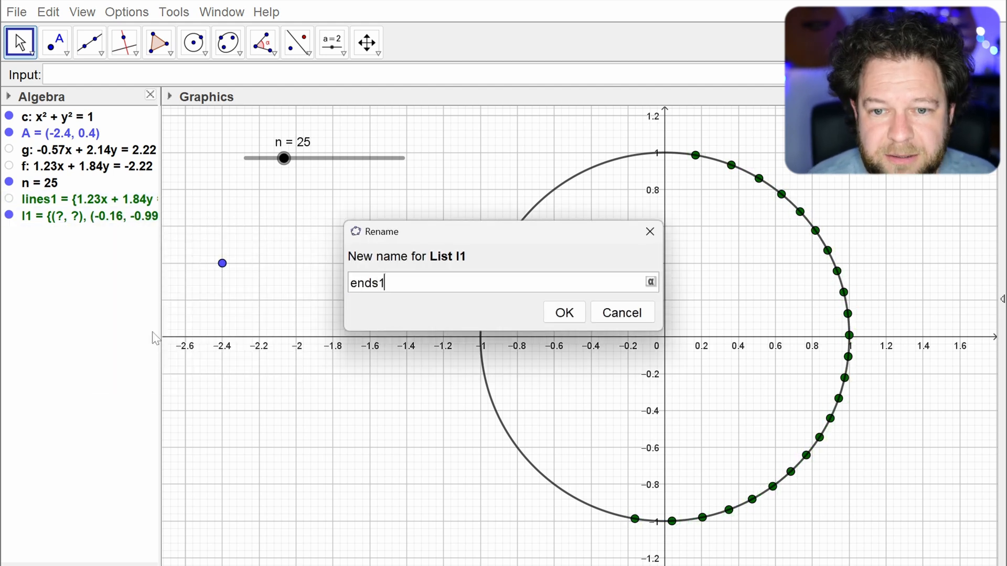
{"action": "key", "text": "Return"}
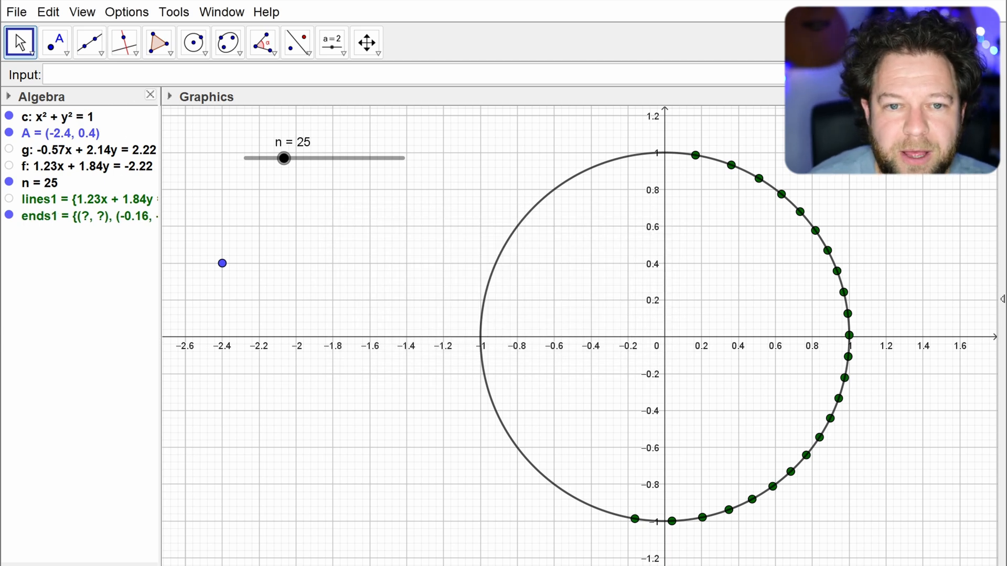
Step: Create the segments from point A to the circle points as paths1=Zip(Segment(A, P), P, ends1)
{"action": "left_click", "coordinate": [131, 75]}
{"action": "type", "text": "paths1"}
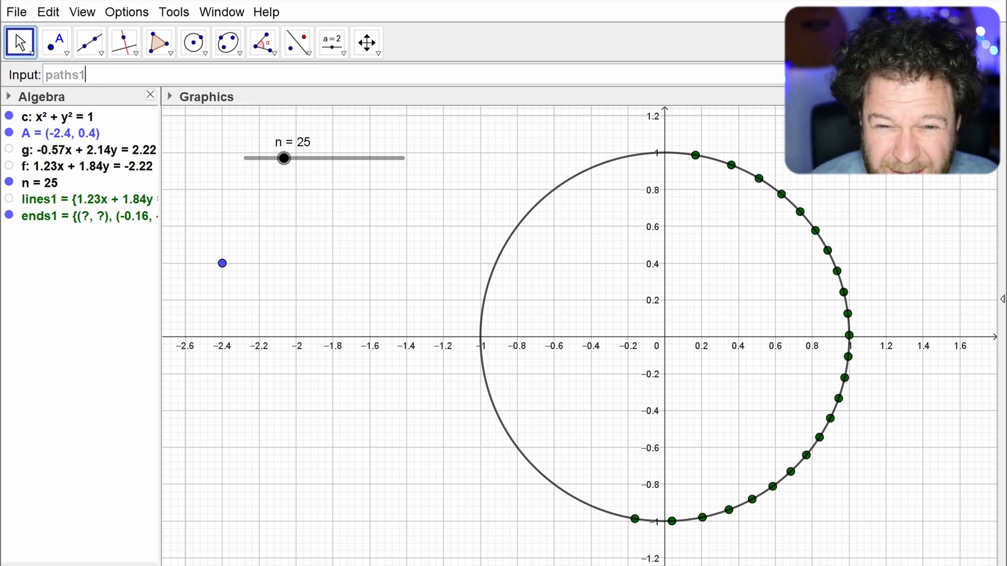
{"action": "type", "text": "="}
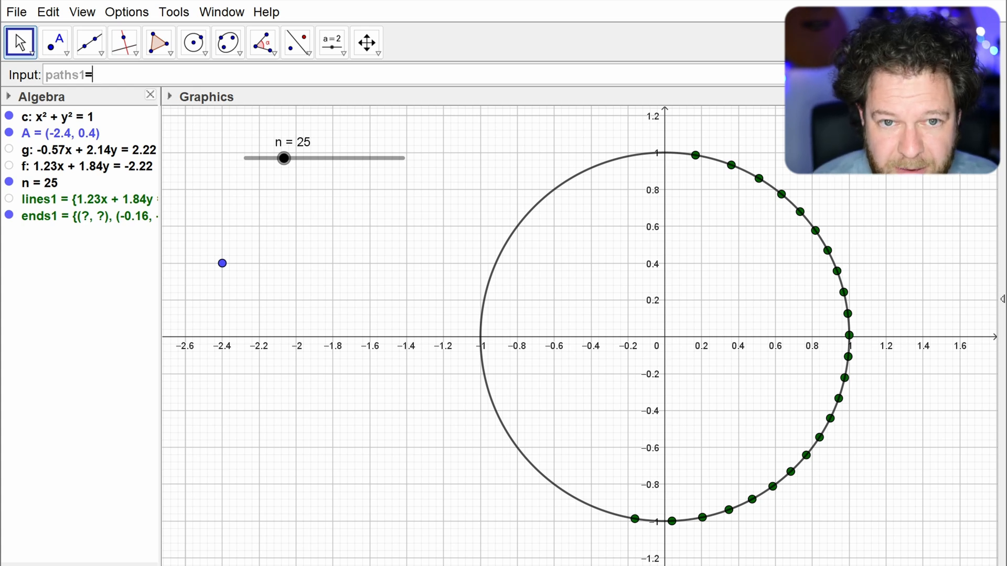
{"action": "type", "text": "zip"}
{"action": "key", "text": "Return"}
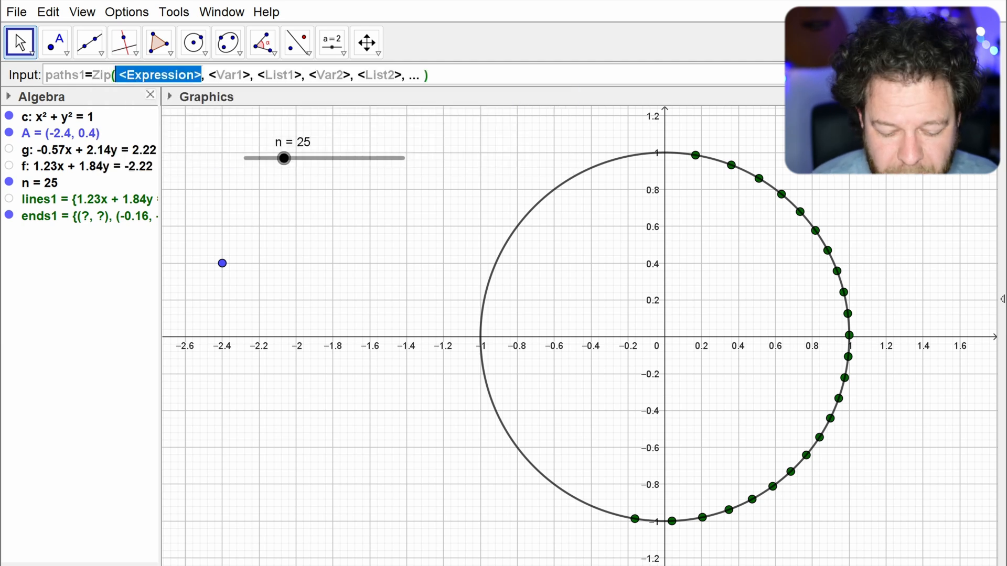
{"action": "type", "text": "segment"}
{"action": "key", "text": "Return"}
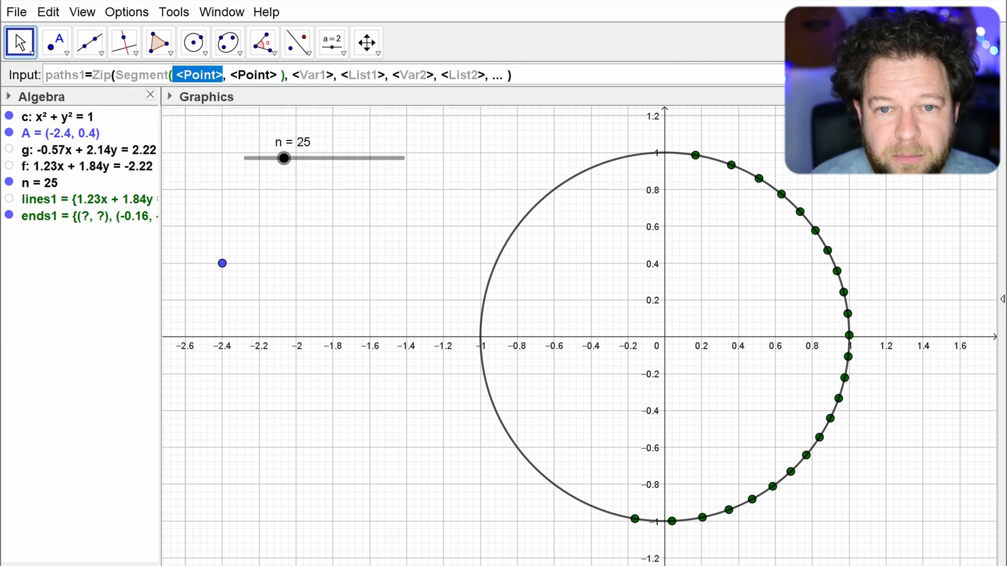
{"action": "type", "text": "A"}
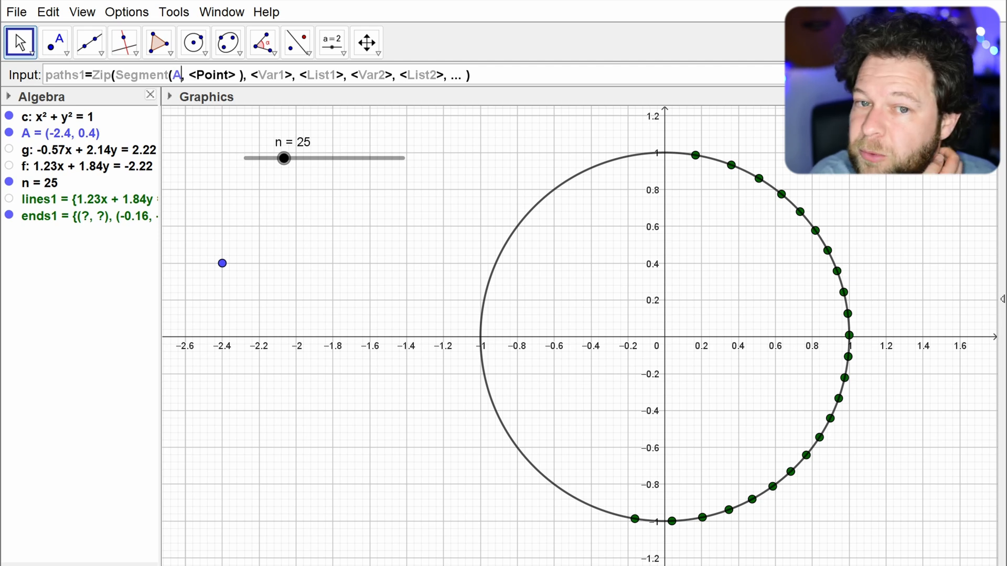
{"action": "key", "text": "Tab"}
{"action": "type", "text": "P"}
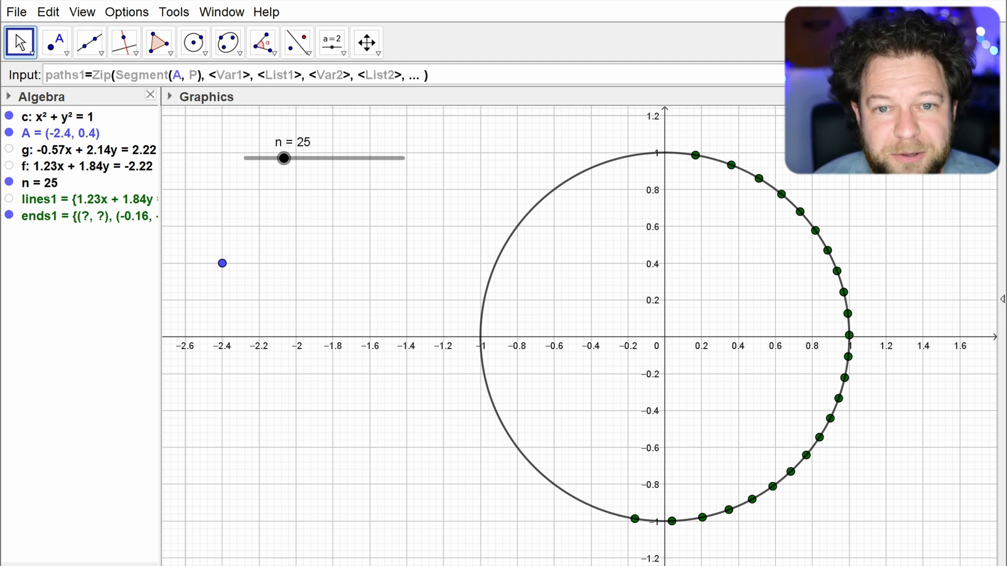
{"action": "key", "text": "Tab"}
{"action": "type", "text": "P"}
{"action": "key", "text": "Tab"}
{"action": "type", "text": "ends"}
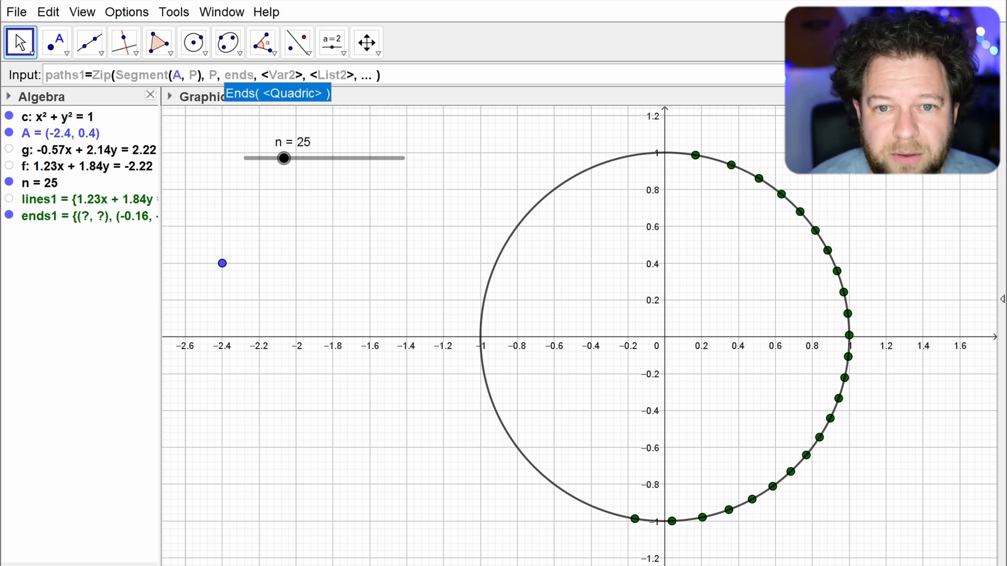
{"action": "type", "text": "1"}
{"action": "key", "text": "Delete"}
{"action": "key", "text": "Delete"}
{"action": "key", "text": "Delete"}
{"action": "key", "text": "Delete"}
{"action": "key", "text": "Delete"}
{"action": "key", "text": "Delete"}
{"action": "key", "text": "Delete"}
{"action": "key", "text": "Delete"}
{"action": "key", "text": "Delete"}
{"action": "key", "text": "Delete"}
{"action": "key", "text": "Delete"}
{"action": "key", "text": "Delete"}
{"action": "key", "text": "Delete"}
{"action": "key", "text": "Delete"}
{"action": "key", "text": "Delete"}
{"action": "key", "text": "Delete"}
{"action": "key", "text": "Delete"}
{"action": "key", "text": "Delete"}
{"action": "key", "text": "Delete"}
{"action": "key", "text": "Delete"}
{"action": "key", "text": "Delete"}
{"action": "key", "text": "Delete"}
{"action": "key", "text": "Delete"}
{"action": "key", "text": "Return"}
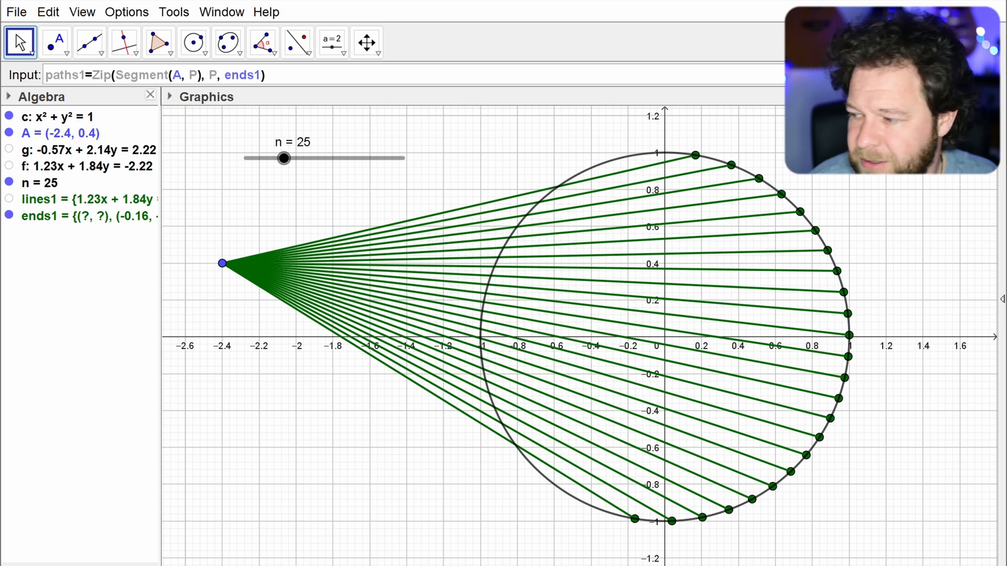
{"action": "key", "text": "Return"}
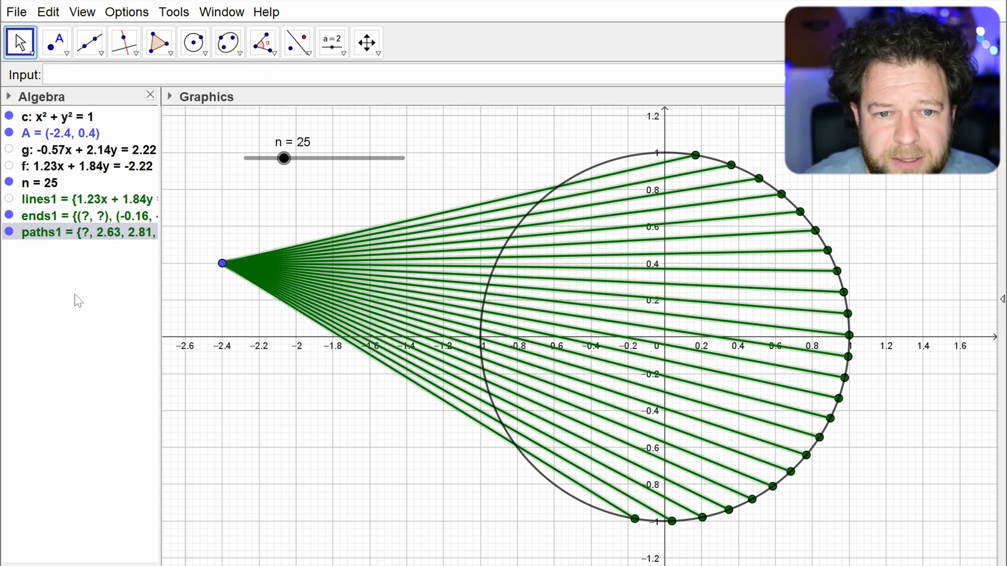
Step: Toggle the visibility of paths1 off and on, and move point A to about (-2.45, 0.46)
{"action": "left_click", "coordinate": [9, 232]}
{"action": "left_click", "coordinate": [9, 232]}
{"action": "left_click", "coordinate": [232, 270]}
{"action": "left_click_drag", "start_coordinate": [234, 274], "coordinate": [214, 252]}
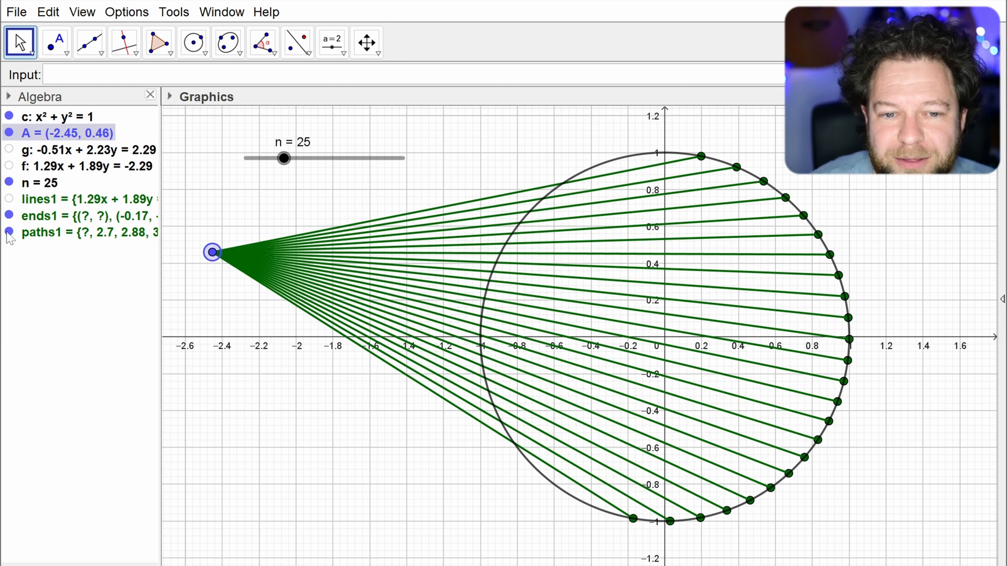
Step: Toggle lines1 on and off, and hide the list of circle points ends1
{"action": "left_click", "coordinate": [10, 199]}
{"action": "left_click", "coordinate": [10, 199]}
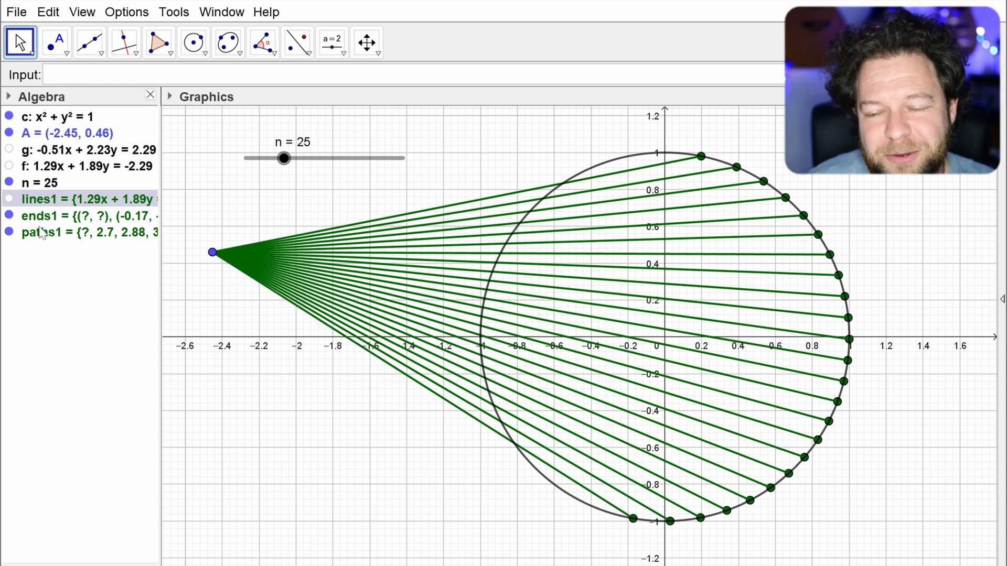
{"action": "left_click", "coordinate": [8, 220]}
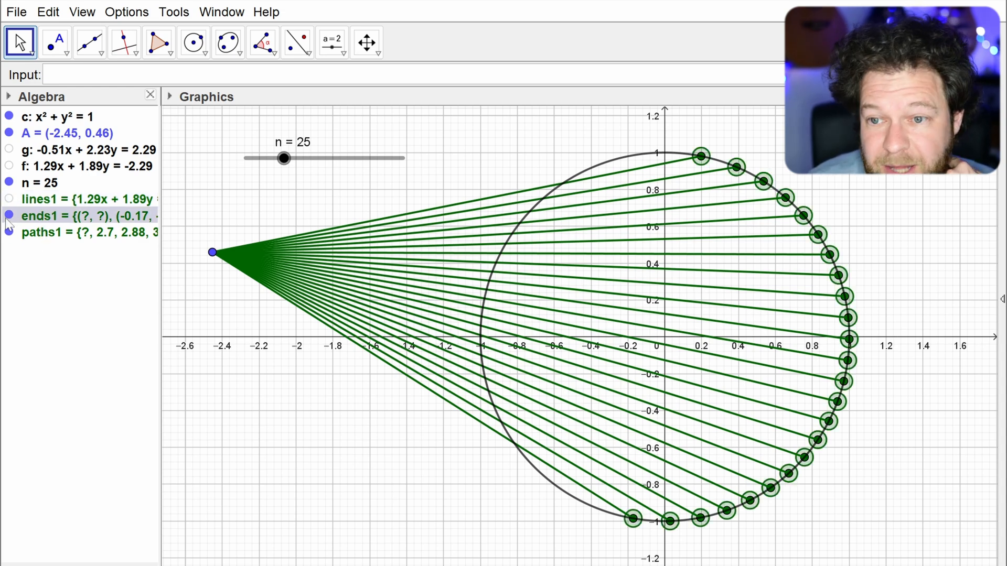
{"action": "left_click", "coordinate": [9, 217]}
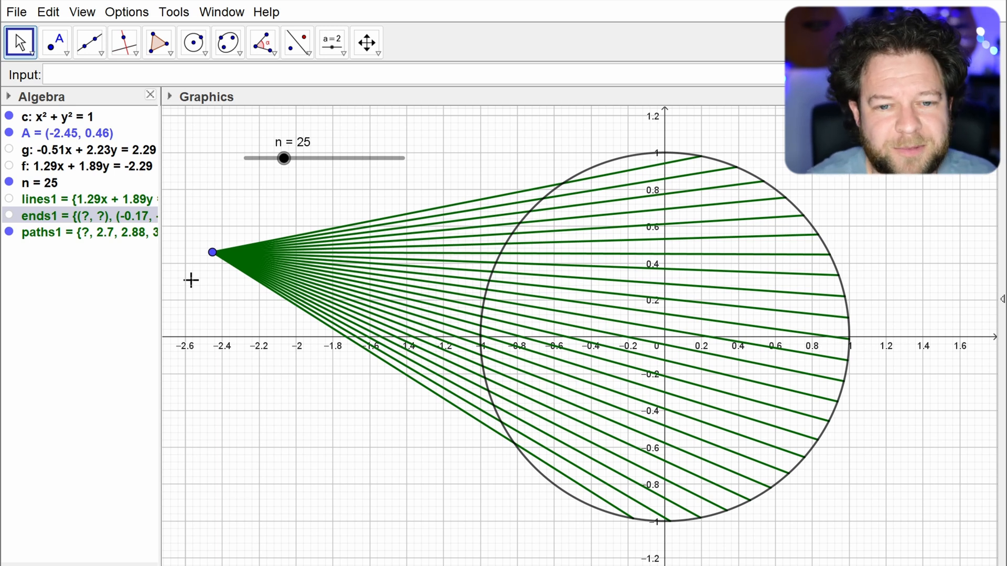
Step: Begin defining a list named lines2 with the Zip command
{"action": "left_click", "coordinate": [131, 75]}
{"action": "type", "text": "lines2="}
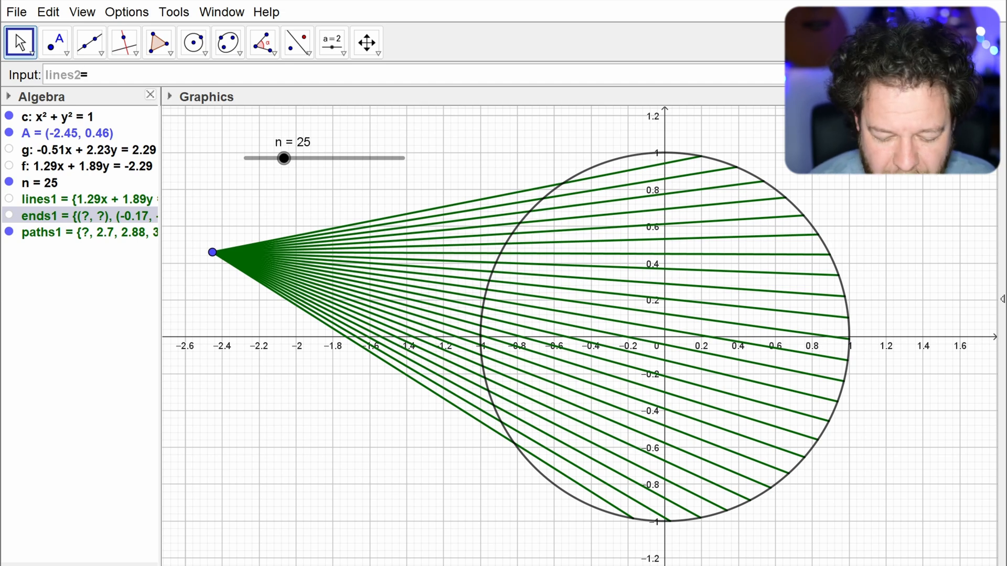
{"action": "type", "text": "Zip"}
{"action": "key", "text": "Return"}
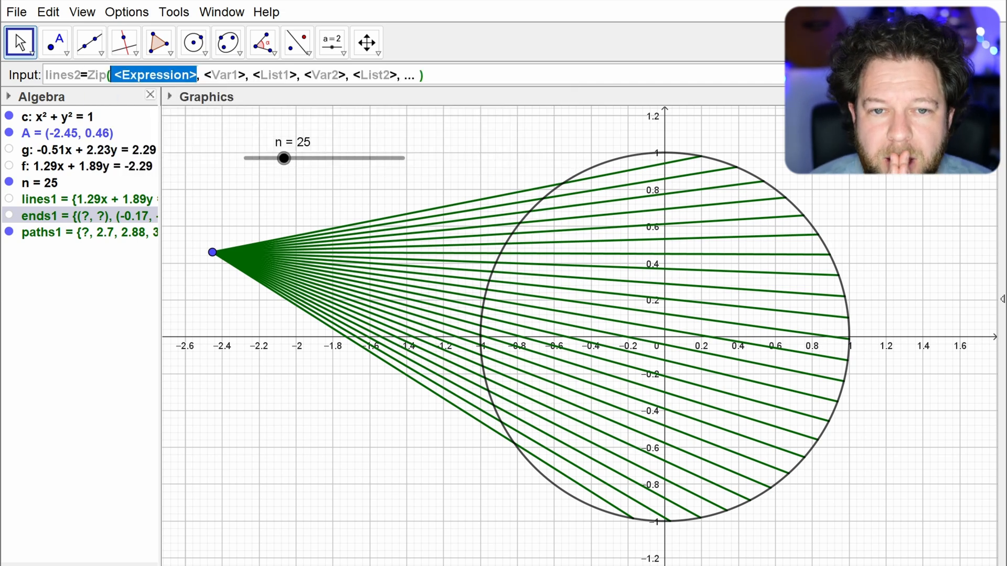
{"action": "type", "text": "line"}
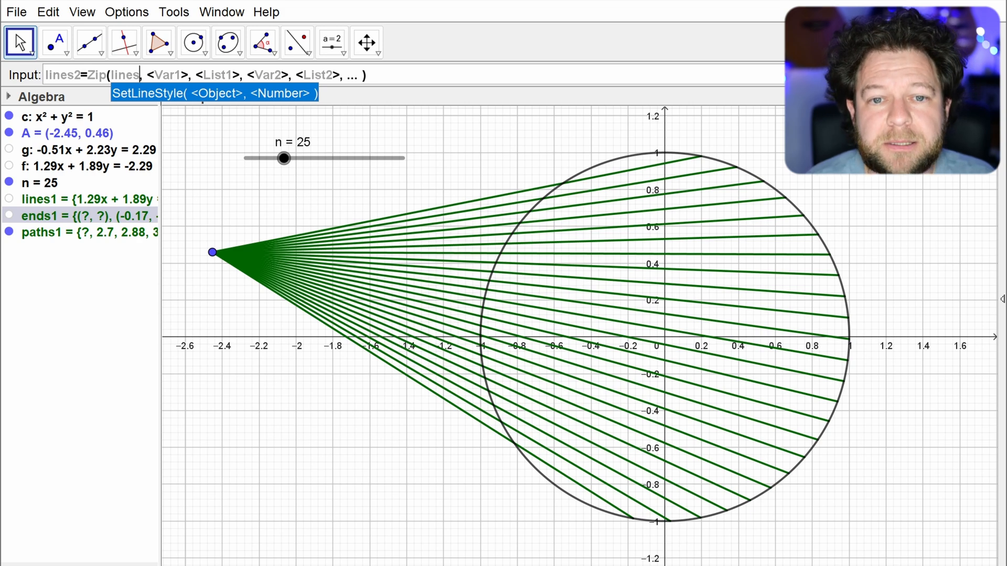
{"action": "key", "text": "Escape"}
{"action": "key", "text": "Return"}
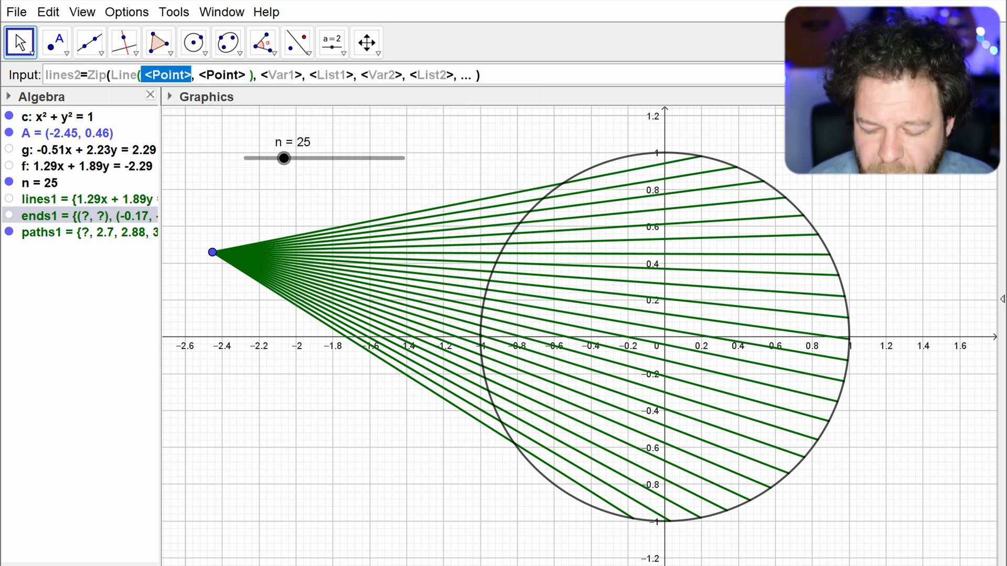
{"action": "key", "text": "Delete"}
{"action": "key", "text": "Delete"}
{"action": "key", "text": "Delete"}
{"action": "key", "text": "Delete"}
{"action": "key", "text": "Delete"}
{"action": "key", "text": "Delete"}
{"action": "key", "text": "Delete"}
{"action": "key", "text": "Delete"}
{"action": "key", "text": "Delete"}
{"action": "key", "text": "Delete"}
{"action": "key", "text": "Delete"}
{"action": "key", "text": "Delete"}
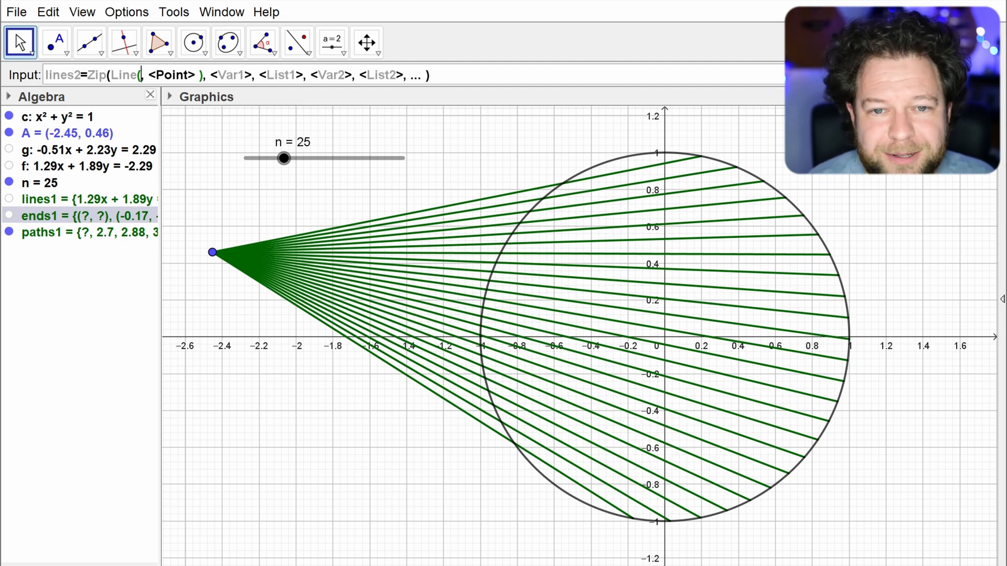
{"action": "key", "text": "BackSpace"}
{"action": "key", "text": "BackSpace"}
{"action": "key", "text": "BackSpace"}
{"action": "key", "text": "BackSpace"}
{"action": "key", "text": "BackSpace"}
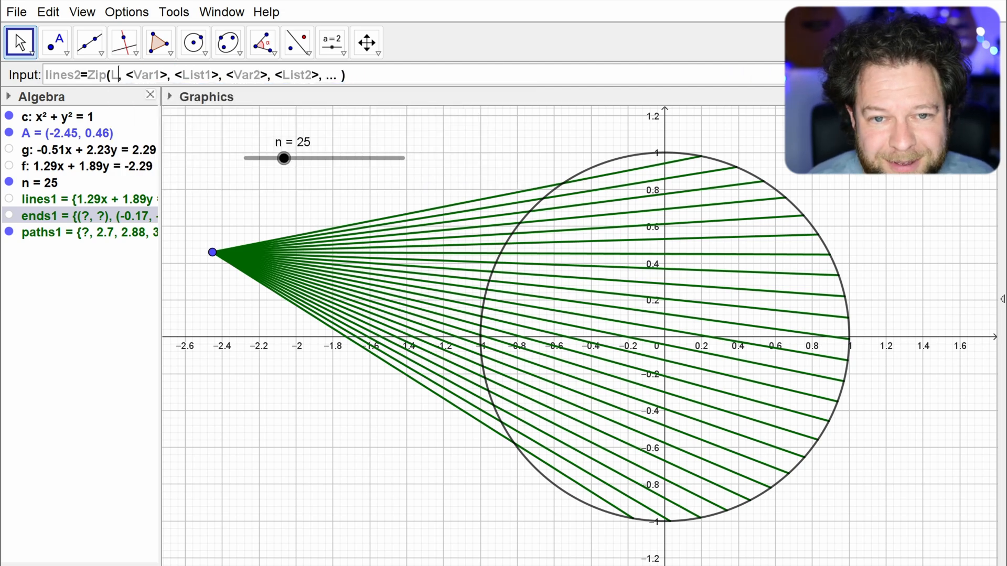
Step: Use Reflect with l as the reflected object as the Zip expression of lines2, taking variable l from lines1
{"action": "type", "text": "reflect"}
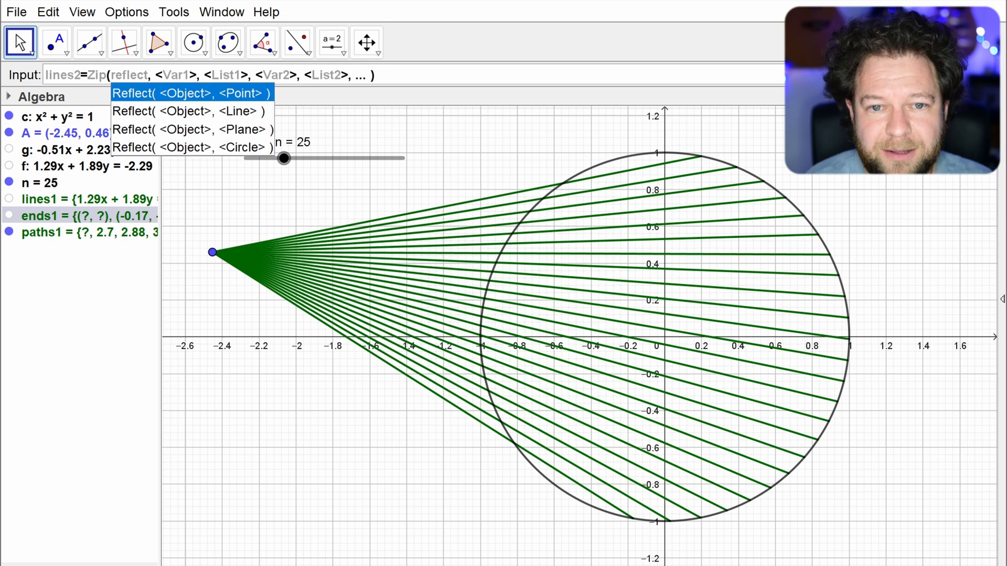
{"action": "key", "text": "Return"}
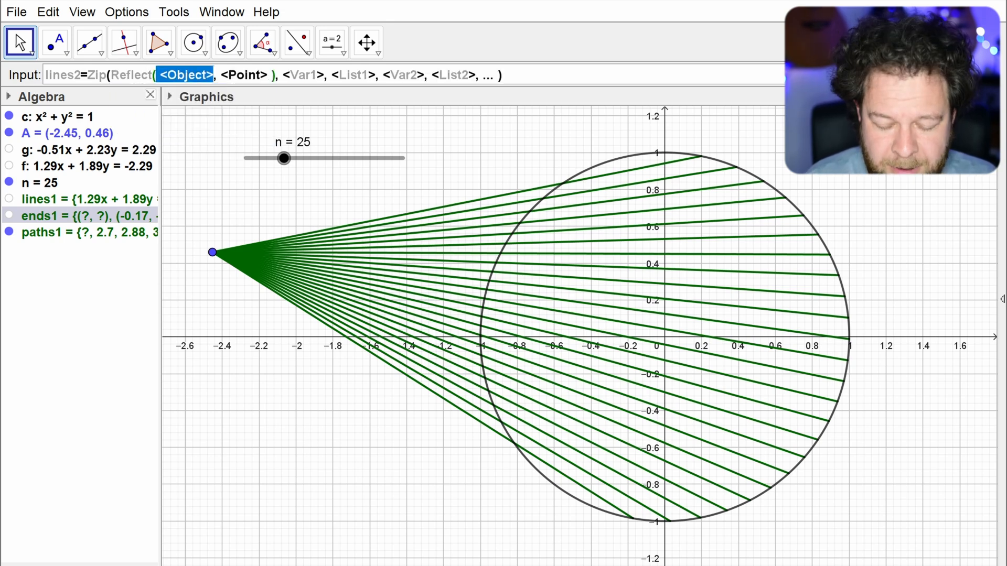
{"action": "type", "text": "l"}
{"action": "key", "text": "Tab"}
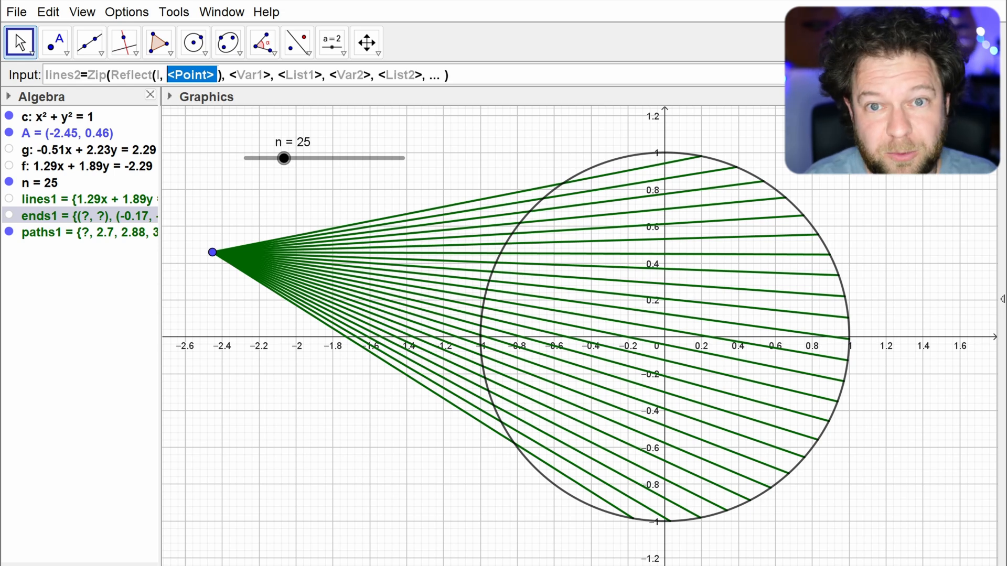
{"action": "key", "text": "Tab"}
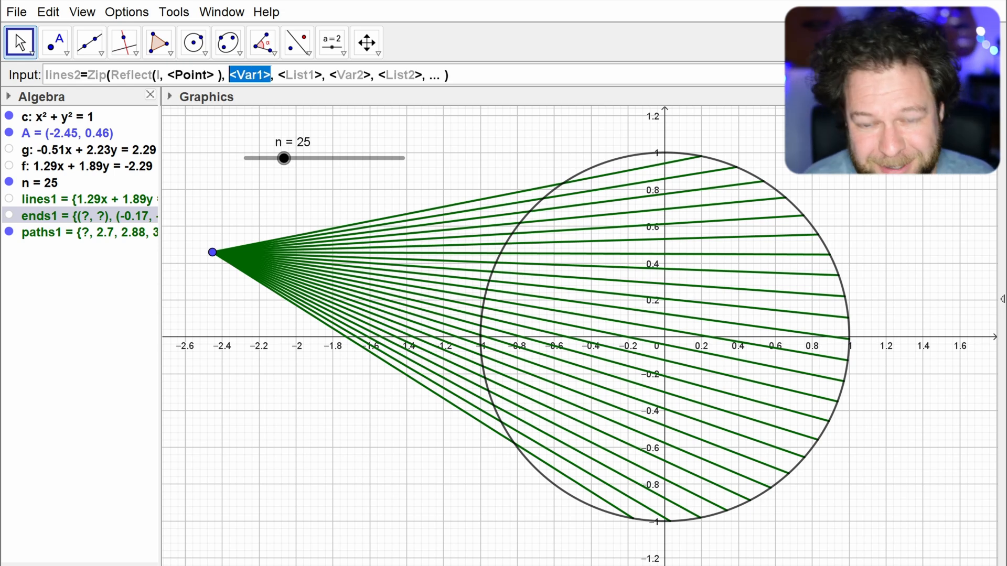
{"action": "type", "text": "l"}
{"action": "key", "text": "Tab"}
{"action": "type", "text": "lines"}
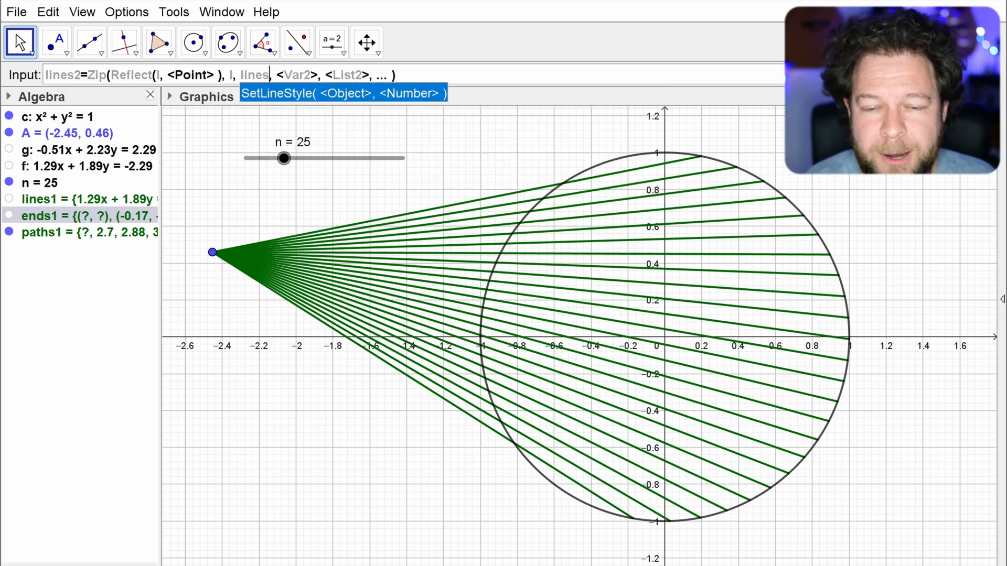
{"action": "type", "text": "1"}
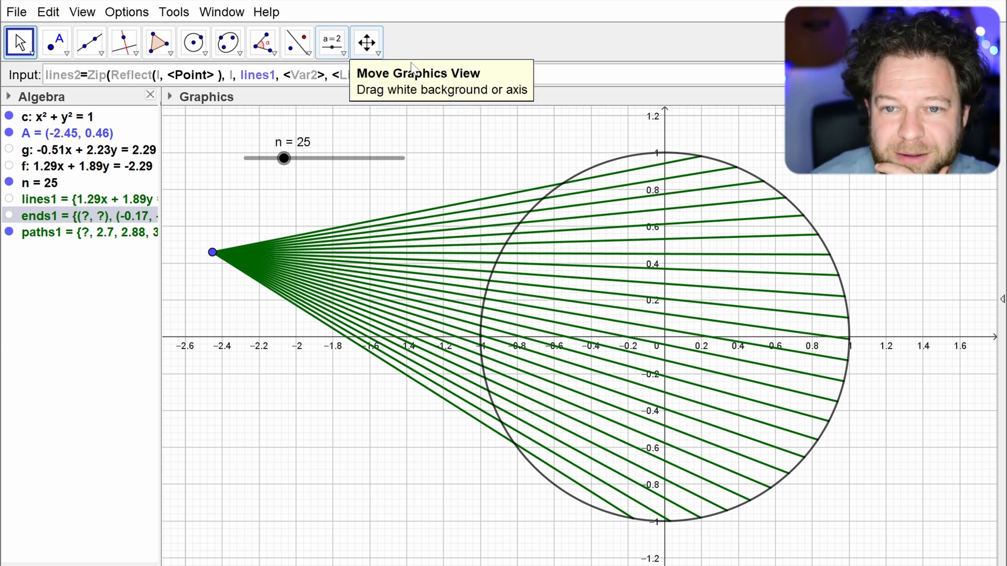
Step: Replace the mirror point placeholder in Reflect with a Line command whose first point is P
{"action": "left_click_drag", "start_coordinate": [166, 75], "coordinate": [214, 75]}
{"action": "key", "text": "Return"}
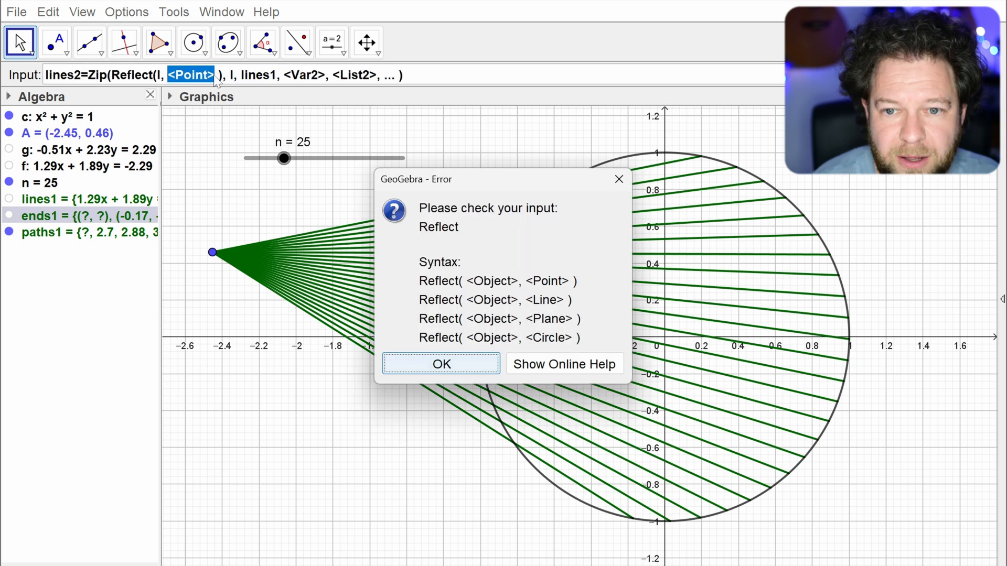
{"action": "left_click", "coordinate": [441, 367]}
{"action": "key", "text": "BackSpace"}
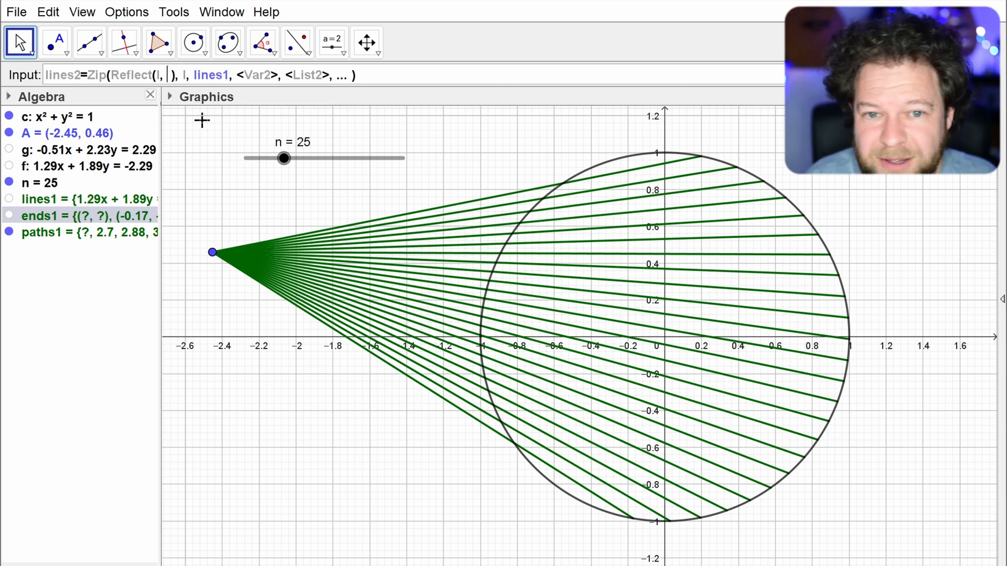
{"action": "type", "text": "Line"}
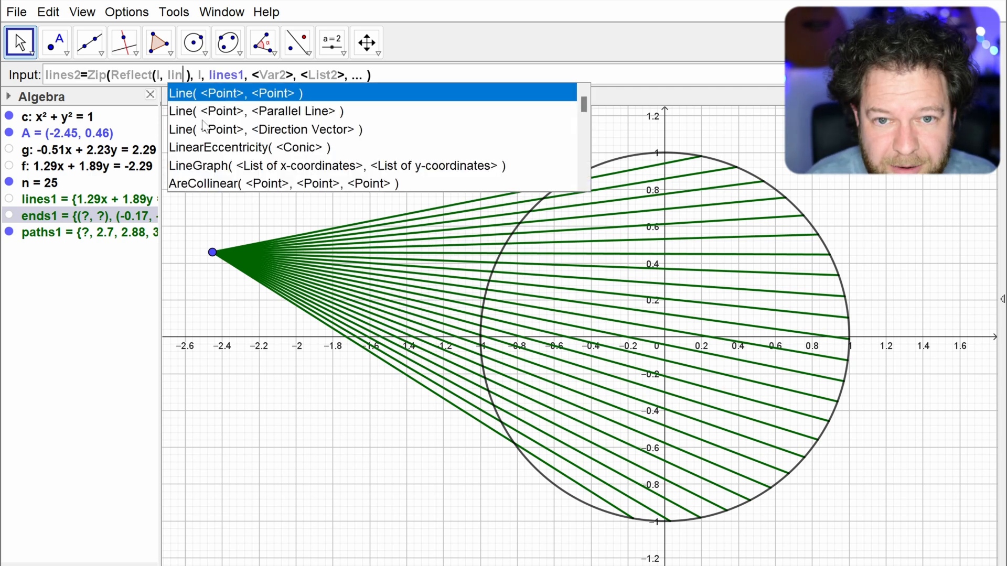
{"action": "key", "text": "Return"}
{"action": "type", "text": "P"}
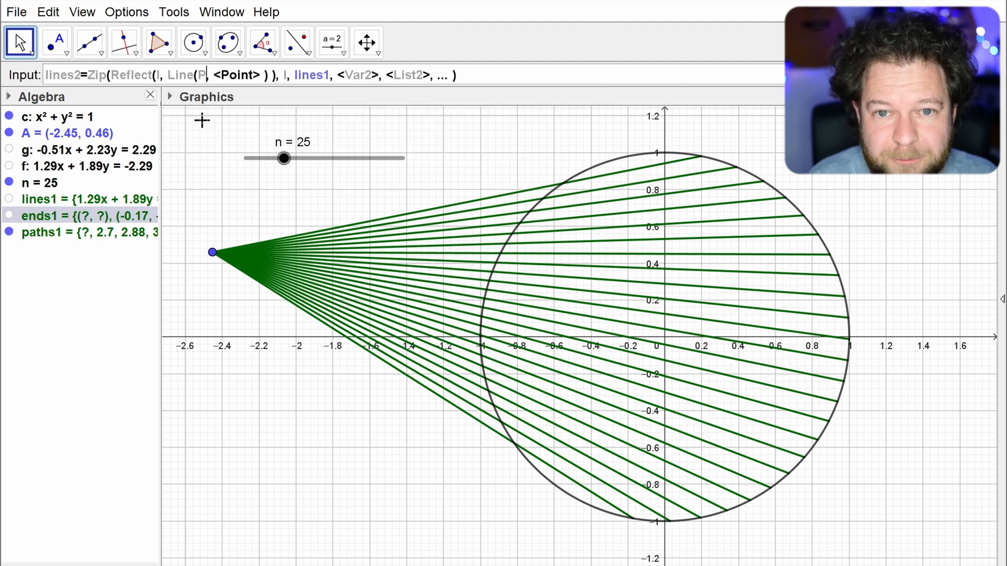
Step: Set P as the second Zip variable with ends1 as its list, and remove the surplus arguments
{"action": "key", "text": "Tab"}
{"action": "key", "text": "Tab"}
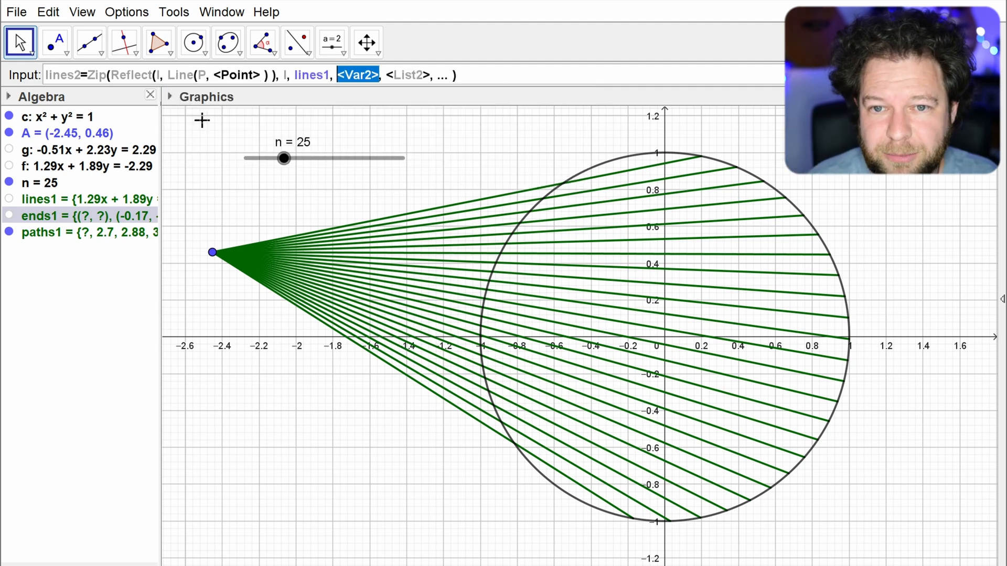
{"action": "type", "text": "P"}
{"action": "key", "text": "Tab"}
{"action": "type", "text": "ends1"}
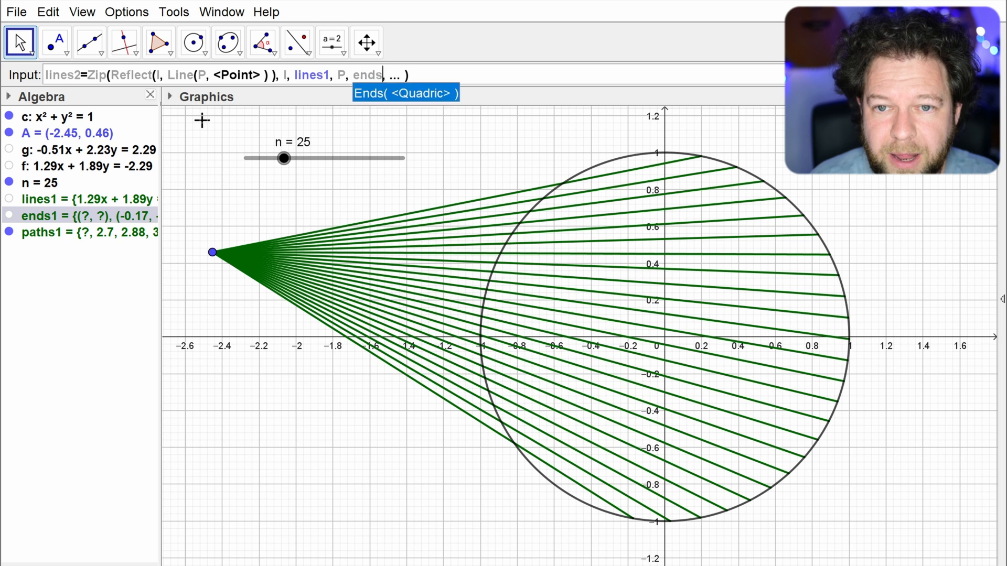
{"action": "key", "text": "Delete"}
{"action": "key", "text": "Delete"}
{"action": "key", "text": "Delete"}
{"action": "key", "text": "Delete"}
{"action": "key", "text": "Delete"}
{"action": "key", "text": "Delete"}
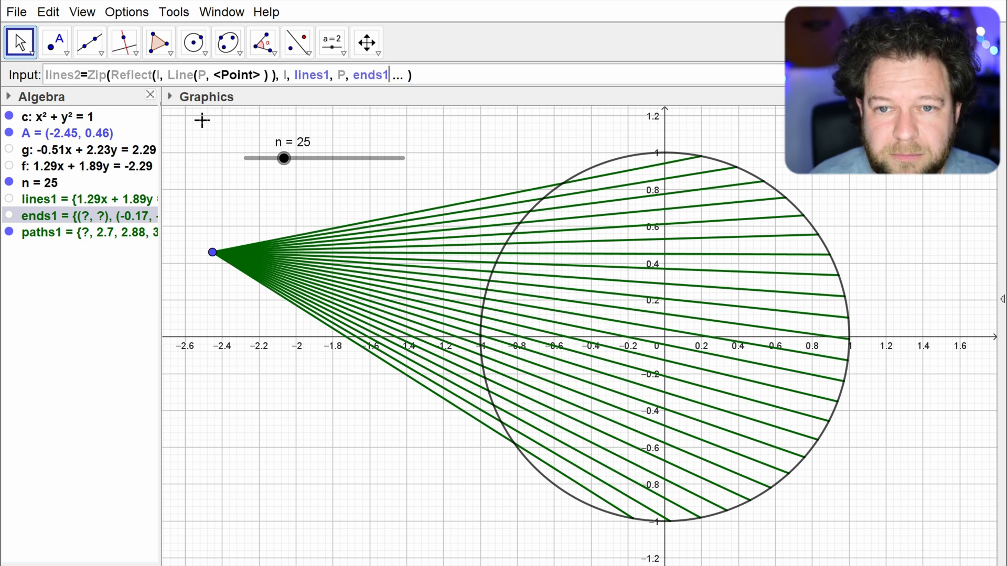
Step: Set the mirror line's second point to (0,0), giving lines2=Zip(Reflect(l, Line(P, (0,0))), l, lines1, P, ends1)
{"action": "key", "text": "Left"}
{"action": "key", "text": "Left"}
{"action": "key", "text": "Left"}
{"action": "key", "text": "Left"}
{"action": "key", "text": "Left"}
{"action": "key", "text": "Left"}
{"action": "key", "text": "Left"}
{"action": "key", "text": "Left"}
{"action": "key", "text": "Left"}
{"action": "key", "text": "Left"}
{"action": "key", "text": "Left"}
{"action": "key", "text": "Left"}
{"action": "key", "text": "Left"}
{"action": "key", "text": "Left"}
{"action": "key", "text": "Left"}
{"action": "key", "text": "Left"}
{"action": "key", "text": "Left"}
{"action": "key", "text": "Left"}
{"action": "key", "text": "Left"}
{"action": "key", "text": "Left"}
{"action": "key", "text": "Left"}
{"action": "key", "text": "Delete"}
{"action": "key", "text": "Delete"}
{"action": "key", "text": "Delete"}
{"action": "key", "text": "Delete"}
{"action": "key", "text": "Delete"}
{"action": "key", "text": "Delete"}
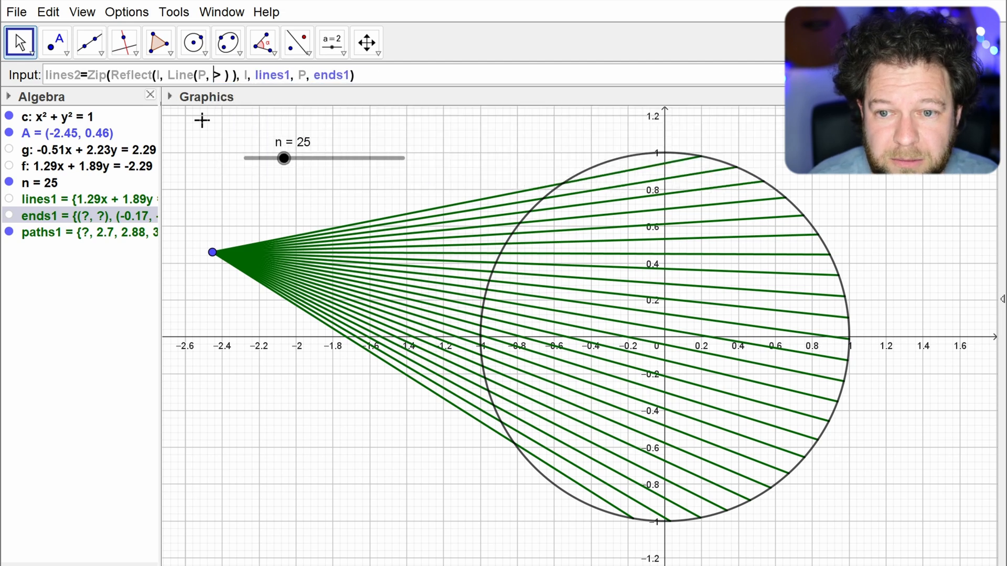
{"action": "key", "text": "Delete"}
{"action": "type", "text": "(0,0)"}
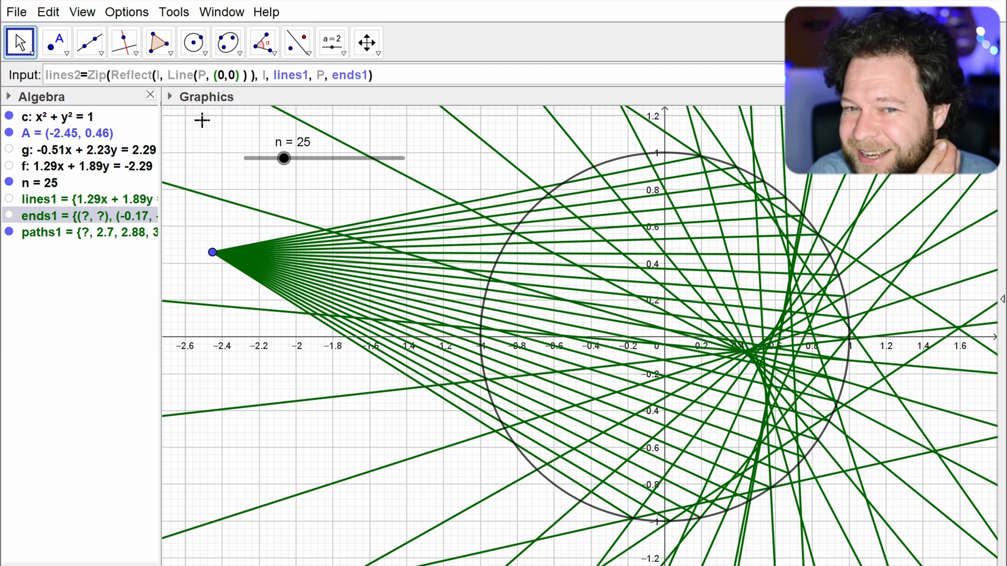
{"action": "key", "text": "End"}
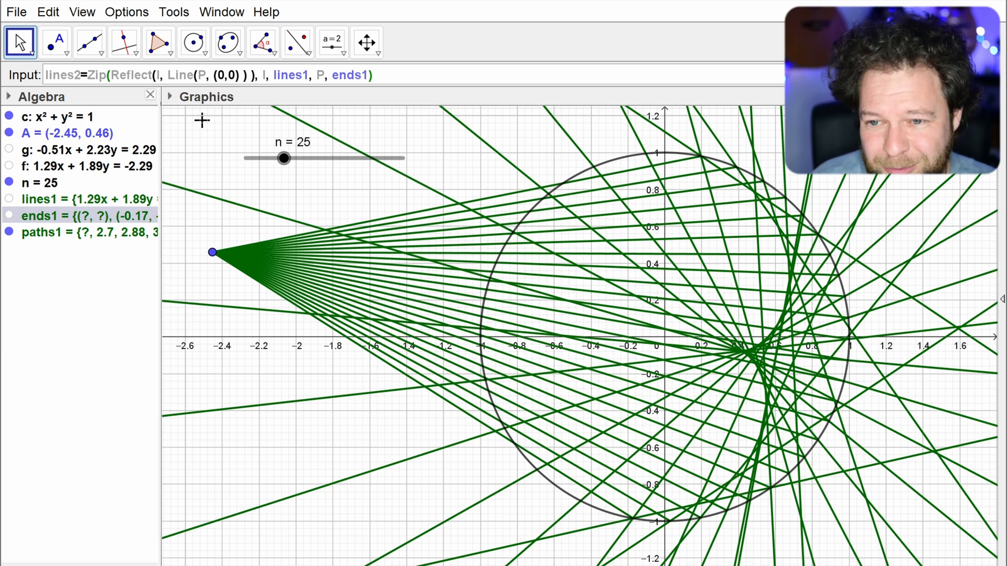
Step: Create the lines2 list and test it by moving point A to about (-2.44, 0.28) and setting slider n to 23
{"action": "key", "text": "Return"}
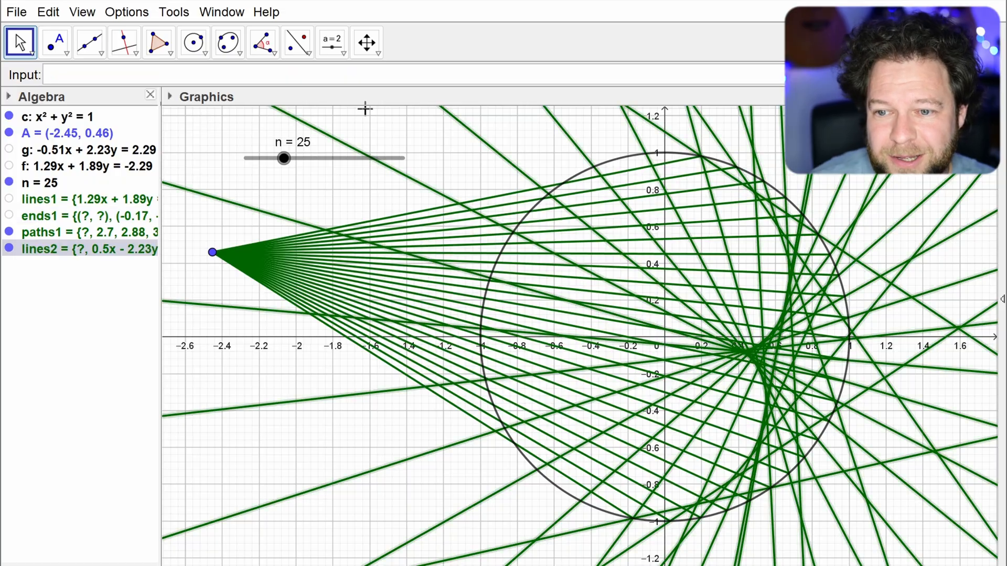
{"action": "mouse_move", "coordinate": [213, 253]}
{"action": "left_mouse_down"}
{"action": "mouse_move", "coordinate": [326, 400]}
{"action": "mouse_move", "coordinate": [591, 550]}
{"action": "mouse_move", "coordinate": [499, 269]}
{"action": "mouse_move", "coordinate": [207, 358]}
{"action": "mouse_move", "coordinate": [438, 184]}
{"action": "mouse_move", "coordinate": [443, 110]}
{"action": "mouse_move", "coordinate": [860, 528]}
{"action": "mouse_move", "coordinate": [325, 474]}
{"action": "mouse_move", "coordinate": [215, 257]}
{"action": "mouse_move", "coordinate": [180, 312]}
{"action": "mouse_move", "coordinate": [253, 282]}
{"action": "mouse_move", "coordinate": [229, 257]}
{"action": "left_mouse_up"}
{"action": "left_click_drag", "start_coordinate": [287, 168], "coordinate": [501, 193]}
{"action": "left_click_drag", "start_coordinate": [427, 176], "coordinate": [288, 177]}
{"action": "left_click_drag", "start_coordinate": [229, 258], "coordinate": [215, 286]}
{"action": "left_click_drag", "start_coordinate": [291, 166], "coordinate": [287, 167]}
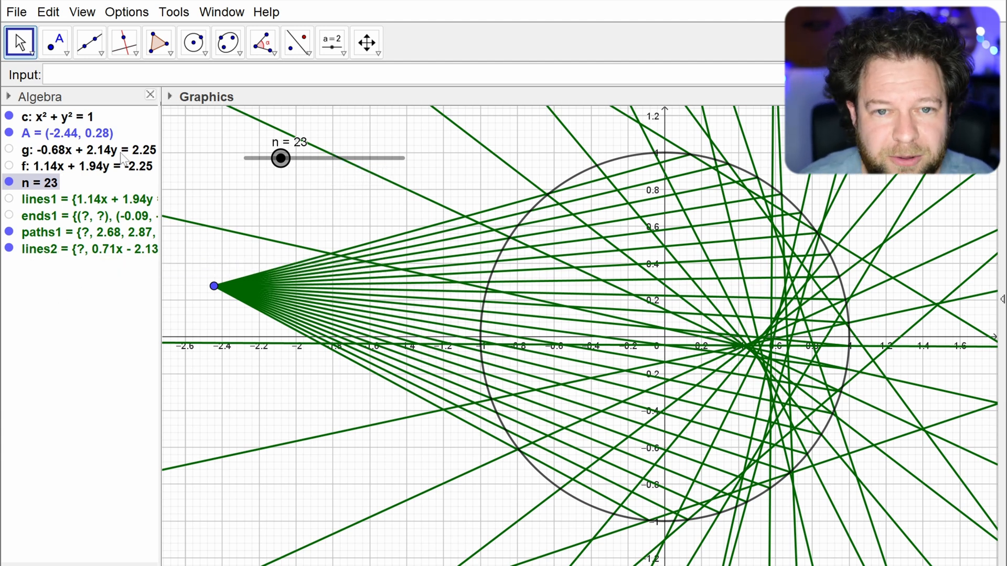
Step: Start defining ends2 as a Zip command with the two-object form of Intersect as its expression
{"action": "left_click", "coordinate": [138, 75]}
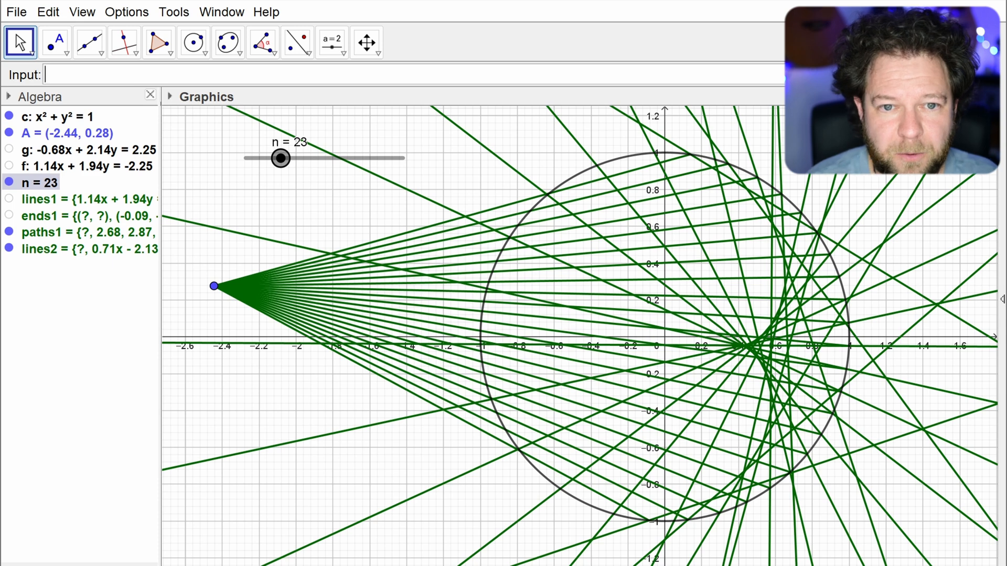
{"action": "type", "text": "ends2=Zip"}
{"action": "key", "text": "Return"}
{"action": "type", "text": "inter, <Var1>, <List1>, <Var2>, <List2>, ... )"}
{"action": "key", "text": "Down"}
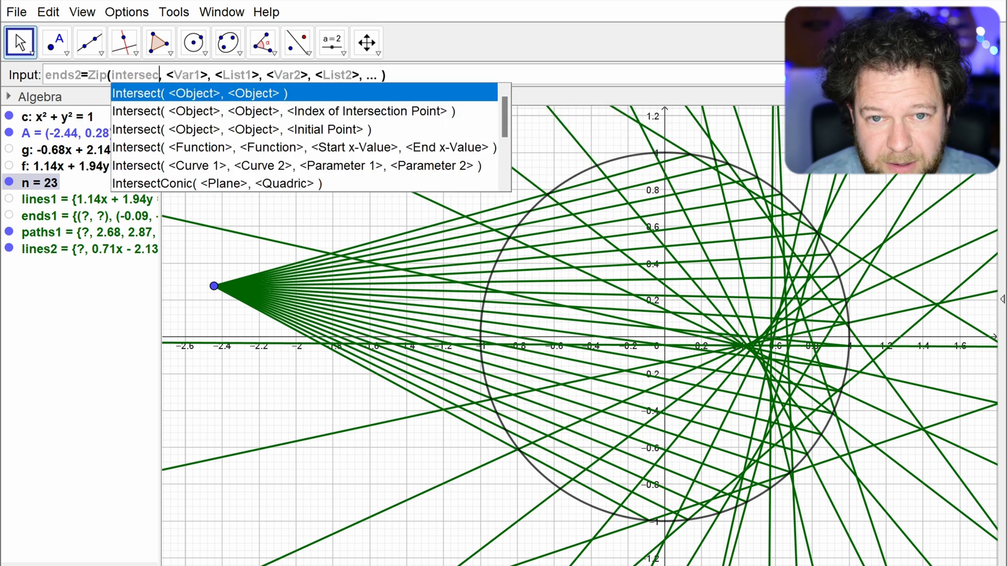
{"action": "key", "text": "Return"}
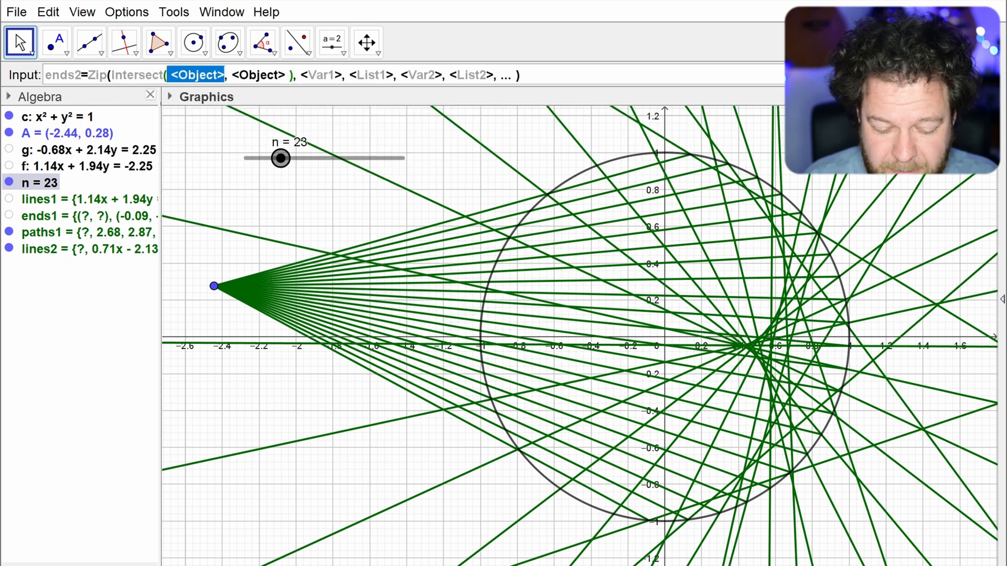
Step: Fill Intersect with lines2 as the first object, circle c as the second, and intersection index 1
{"action": "type", "text": "lines2"}
{"action": "key", "text": "Tab"}
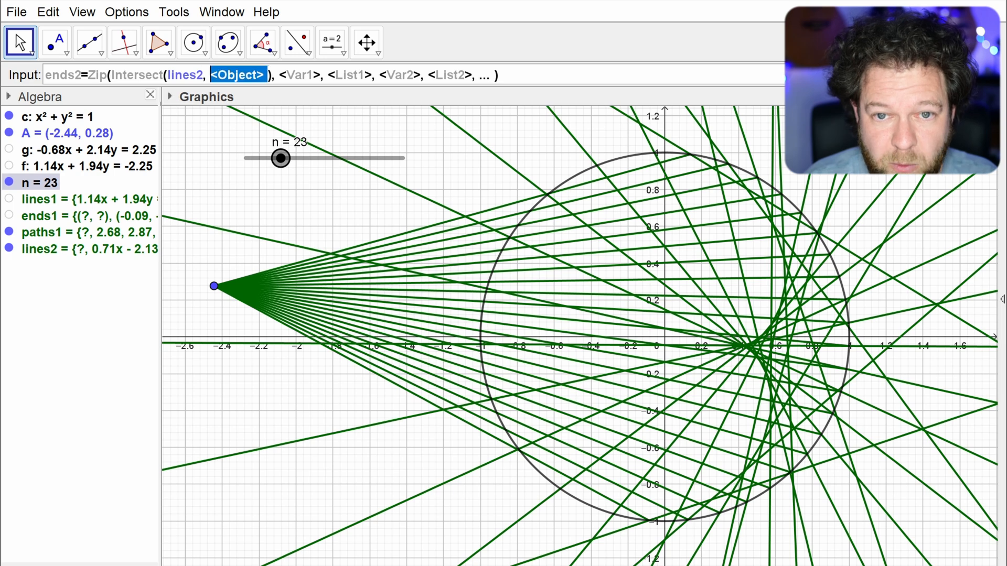
{"action": "type", "text": "c"}
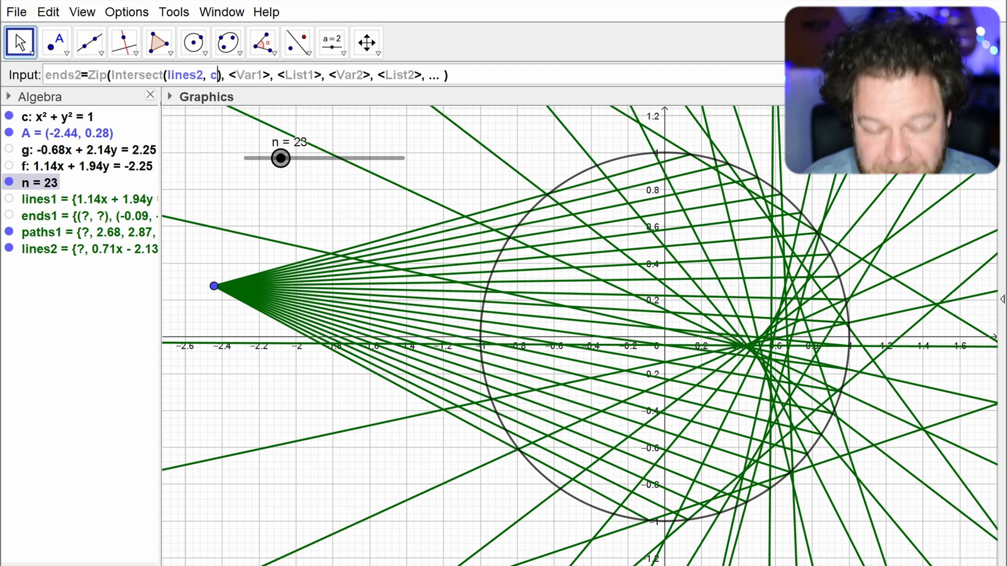
{"action": "type", "text": ",1"}
{"action": "key", "text": "Tab"}
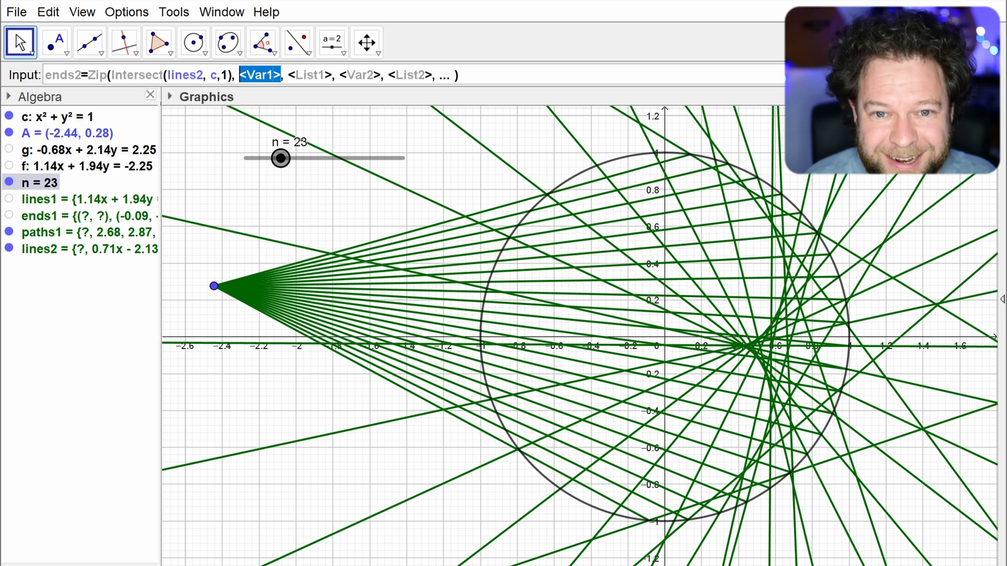
Step: Replace lines2 inside the Intersect command with the variable l
{"action": "key", "text": "Left"}
{"action": "key", "text": "Left"}
{"action": "key", "text": "Left"}
{"action": "key", "text": "Left"}
{"action": "key", "text": "Left"}
{"action": "key", "text": "Left"}
{"action": "key", "text": "Left"}
{"action": "key", "text": "Left"}
{"action": "key", "text": "Left"}
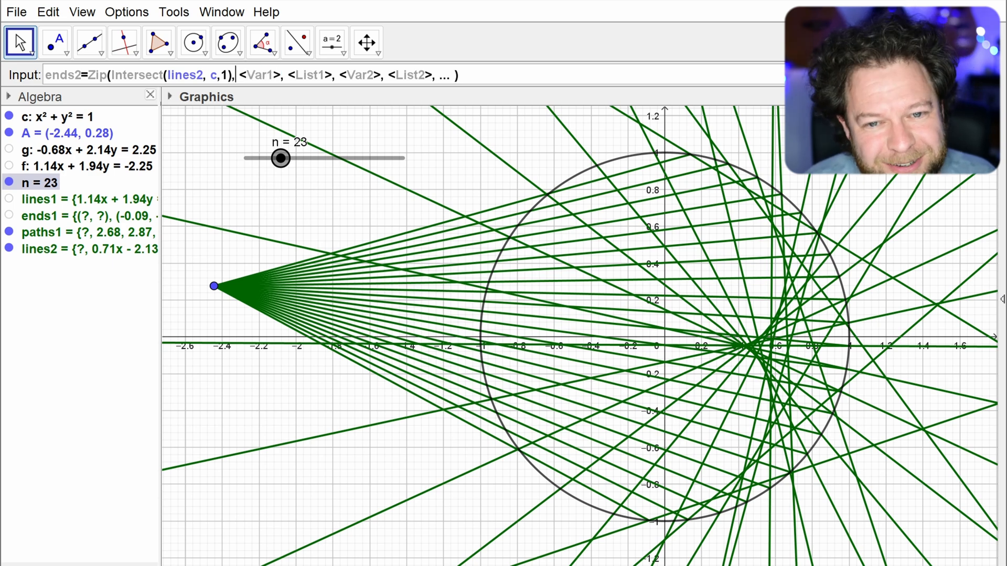
{"action": "key", "text": "BackSpace"}
{"action": "key", "text": "BackSpace"}
{"action": "key", "text": "BackSpace"}
{"action": "key", "text": "BackSpace"}
{"action": "key", "text": "BackSpace"}
{"action": "key", "text": "Tab"}
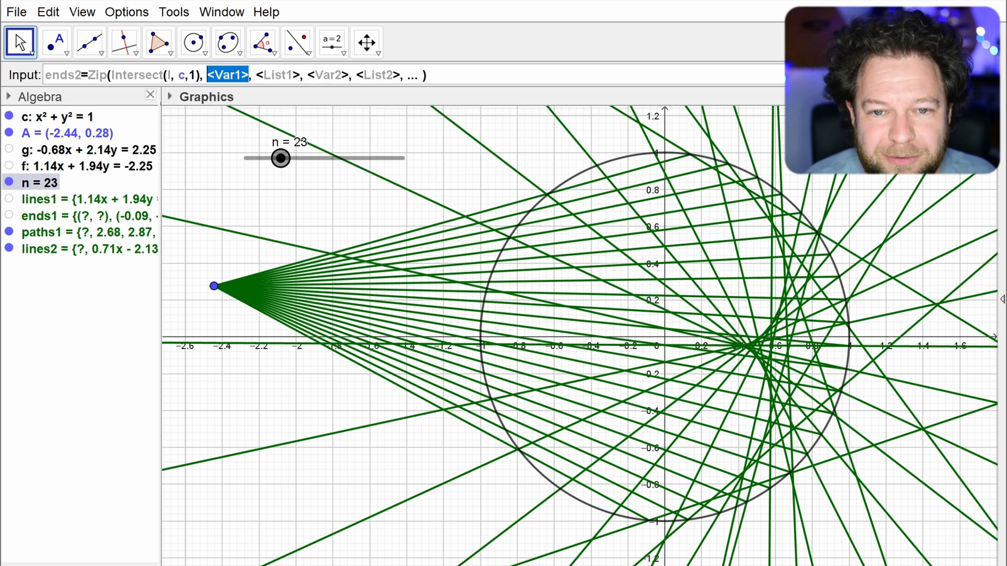
Step: Set l as the first Zip variable with lines2 as its list
{"action": "type", "text": "lines2"}
{"action": "key", "text": "BackSpace"}
{"action": "key", "text": "BackSpace"}
{"action": "key", "text": "BackSpace"}
{"action": "key", "text": "BackSpace"}
{"action": "key", "text": "BackSpace"}
{"action": "key", "text": "Tab"}
{"action": "type", "text": "lines2"}
Step: Remove the surplus Zip arguments and create ends2=Zip(Intersect(l, c,1), l, lines2)
{"action": "key", "text": "Delete"}
{"action": "key", "text": "Delete"}
{"action": "key", "text": "Delete"}
{"action": "key", "text": "Delete"}
{"action": "key", "text": "Delete"}
{"action": "key", "text": "Delete"}
{"action": "key", "text": "Delete"}
{"action": "key", "text": "Delete"}
{"action": "key", "text": "Delete"}
{"action": "key", "text": "Delete"}
{"action": "key", "text": "Delete"}
{"action": "key", "text": "Delete"}
{"action": "key", "text": "Delete"}
{"action": "key", "text": "Delete"}
{"action": "key", "text": "Delete"}
{"action": "key", "text": "Delete"}
{"action": "key", "text": "Delete"}
{"action": "key", "text": "Delete"}
{"action": "key", "text": "Delete"}
{"action": "key", "text": "Delete"}
{"action": "key", "text": "Delete"}
{"action": "key", "text": "Delete"}
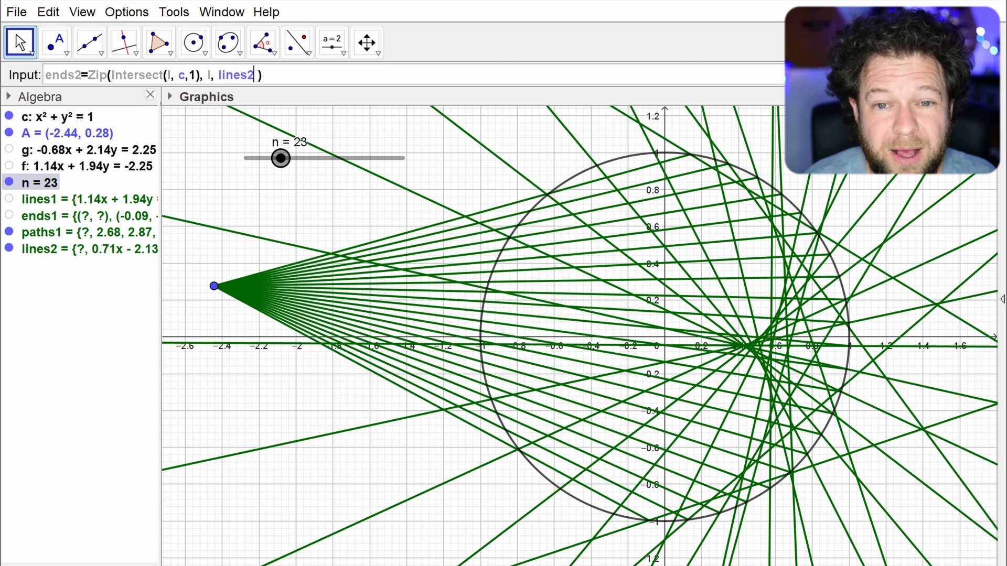
{"action": "key", "text": "Delete"}
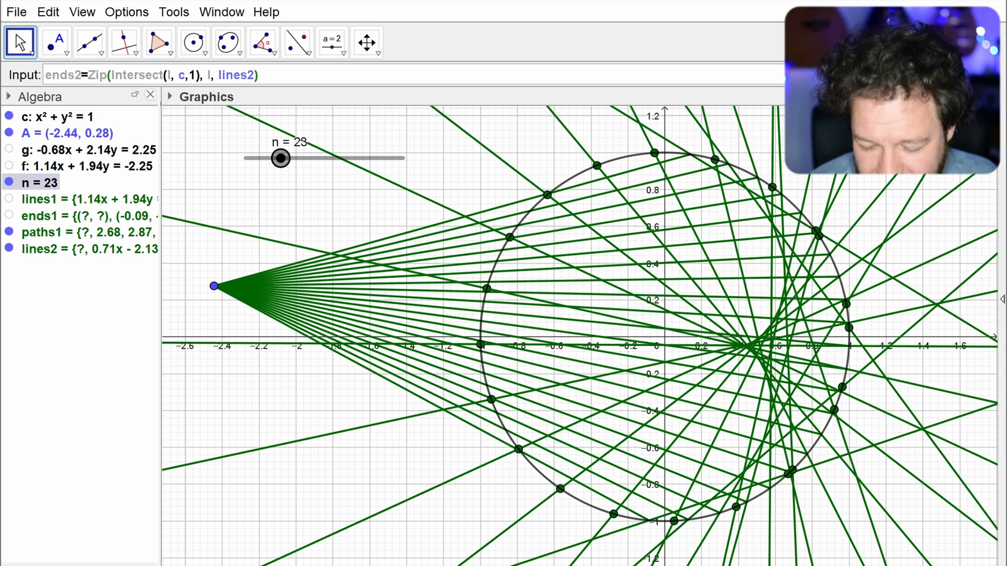
{"action": "key", "text": "Return"}
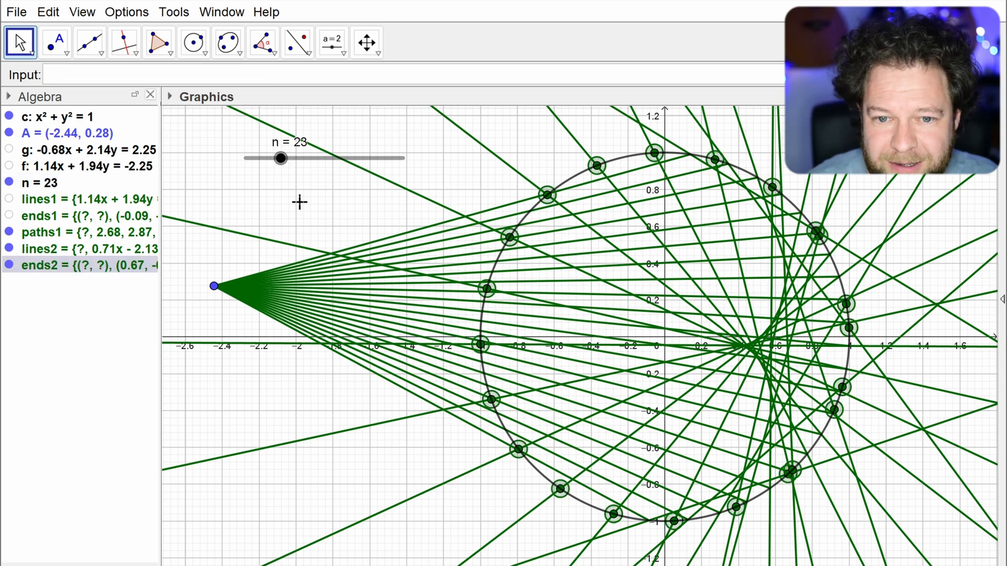
Step: Move point A to about (-2.5, 0.37) and hide the reflected lines lines2
{"action": "left_click_drag", "start_coordinate": [215, 287], "coordinate": [203, 270]}
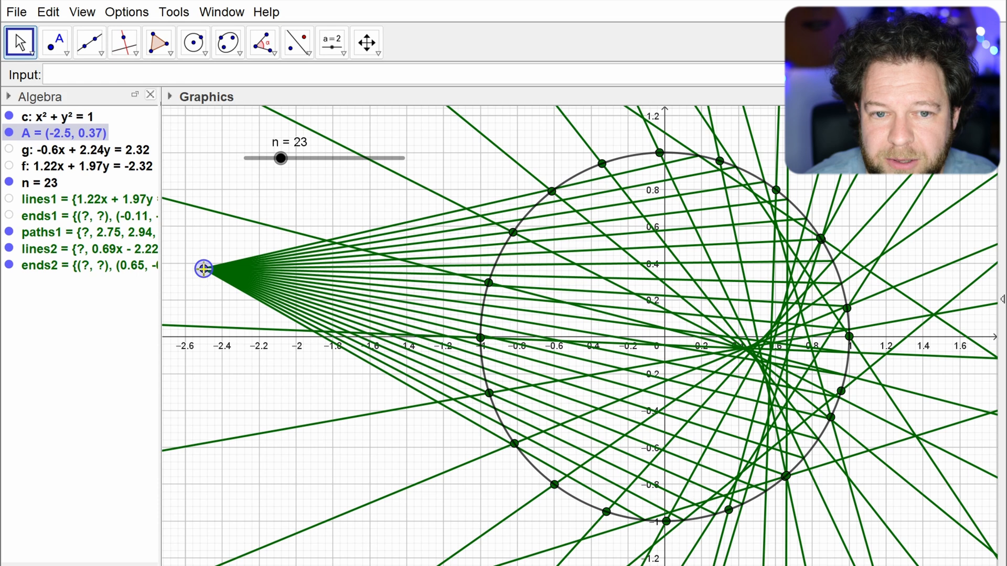
{"action": "left_click", "coordinate": [9, 249]}
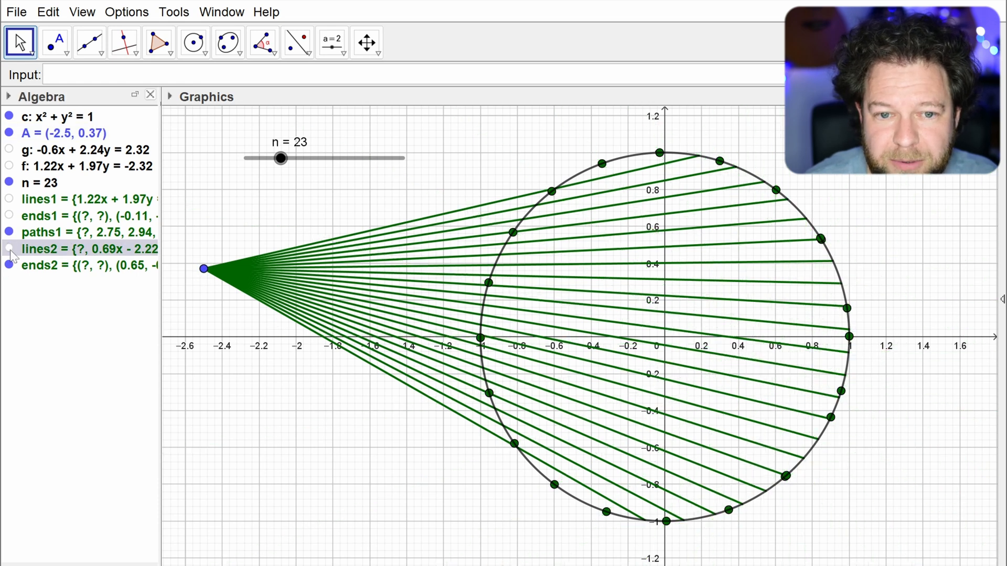
Step: Start defining paths2 as a Zip command whose expression is a two-point Segment with first point P
{"action": "left_click", "coordinate": [157, 74]}
{"action": "type", "text": "paths2=zip"}
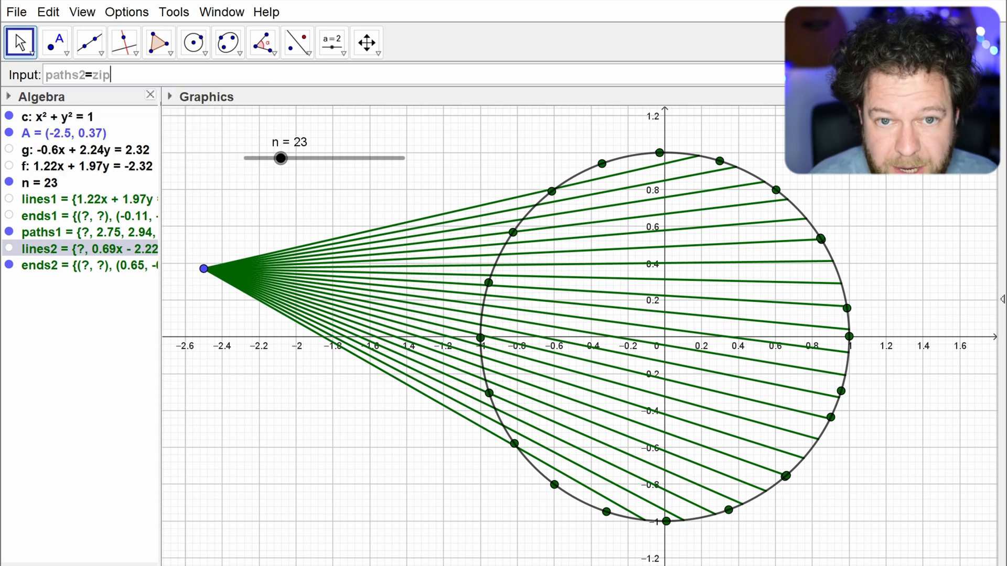
{"action": "key", "text": "Return"}
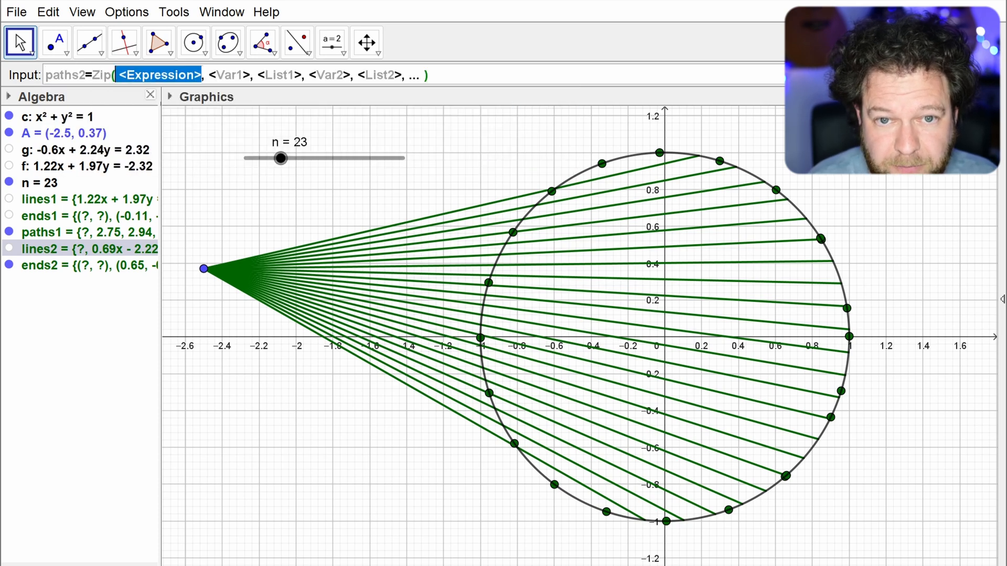
{"action": "type", "text": "segme"}
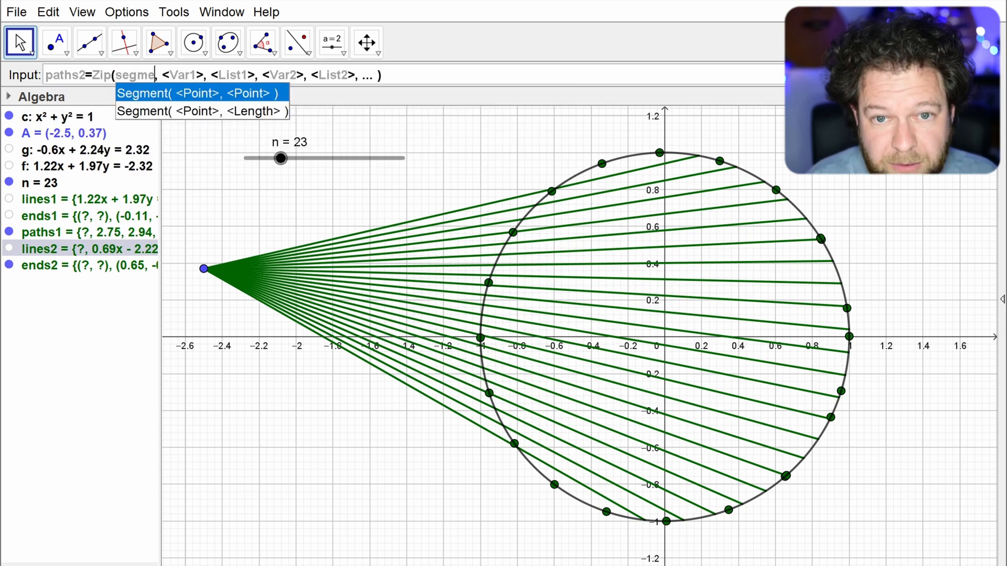
{"action": "key", "text": "Return"}
{"action": "type", "text": "P"}
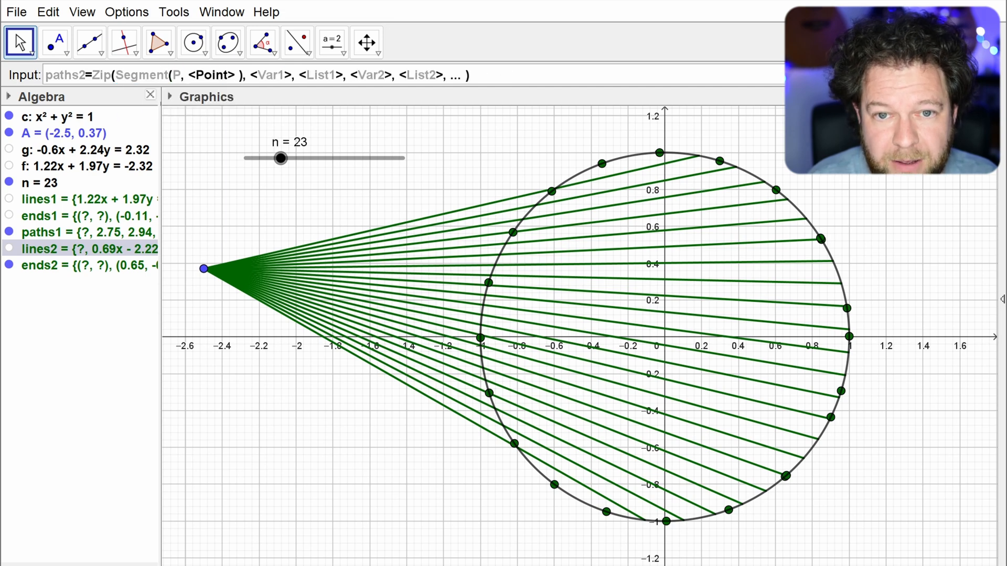
Step: Set P as the first Zip variable of paths2 with ends1 as its list
{"action": "key", "text": "Tab"}
{"action": "key", "text": "Tab"}
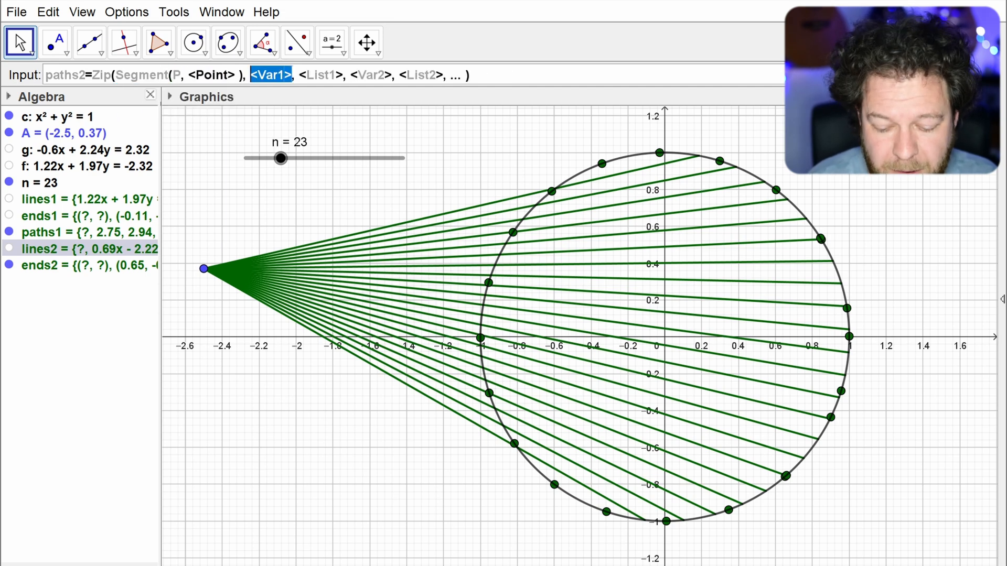
{"action": "type", "text": "P"}
{"action": "key", "text": "Tab"}
{"action": "type", "text": "ends1"}
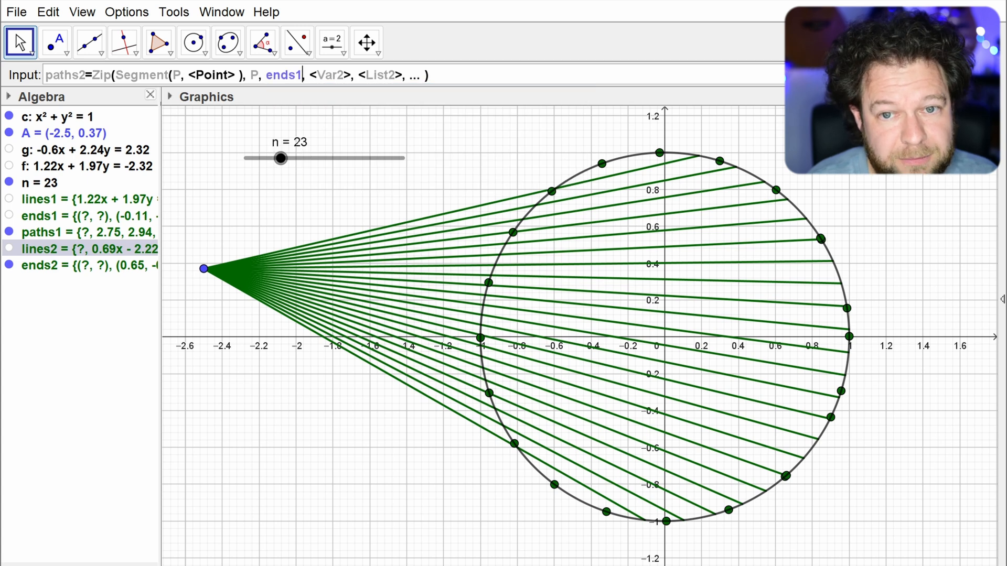
Step: Set the second point of the Segment command to Q
{"action": "key", "text": "Tab"}
{"action": "key", "text": "Tab"}
{"action": "key", "text": "Tab"}
{"action": "key", "text": "Tab"}
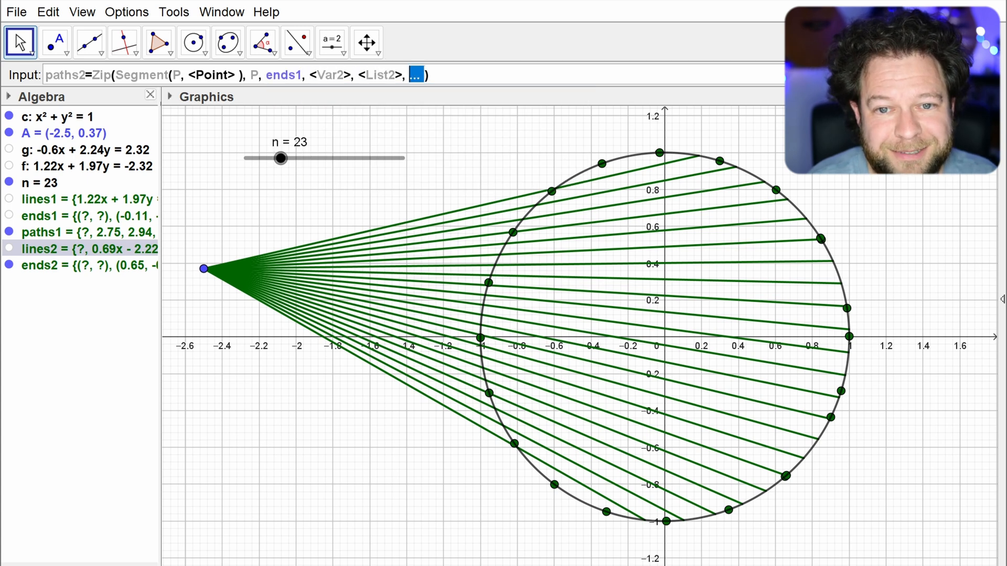
{"action": "type", "text": "Q"}
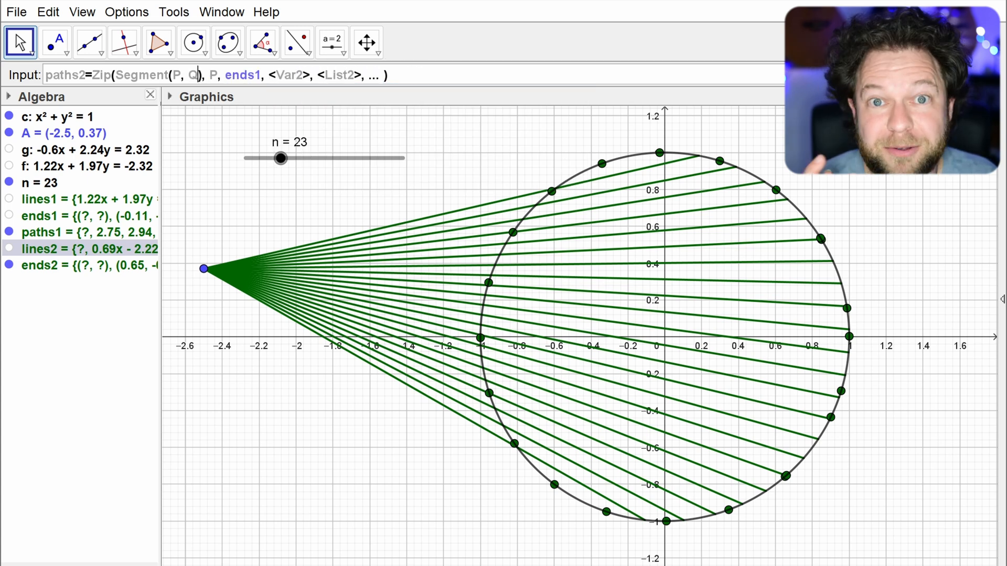
Step: Add variable Q with list ends2, remove the surplus argument, and create paths2=Zip(Segment(P, Q), P, ends1, Q, ends2)
{"action": "key", "text": "Tab"}
{"action": "type", "text": "Q"}
{"action": "key", "text": "Tab"}
{"action": "type", "text": "ends2"}
{"action": "key", "text": "Delete"}
{"action": "key", "text": "Delete"}
{"action": "key", "text": "Delete"}
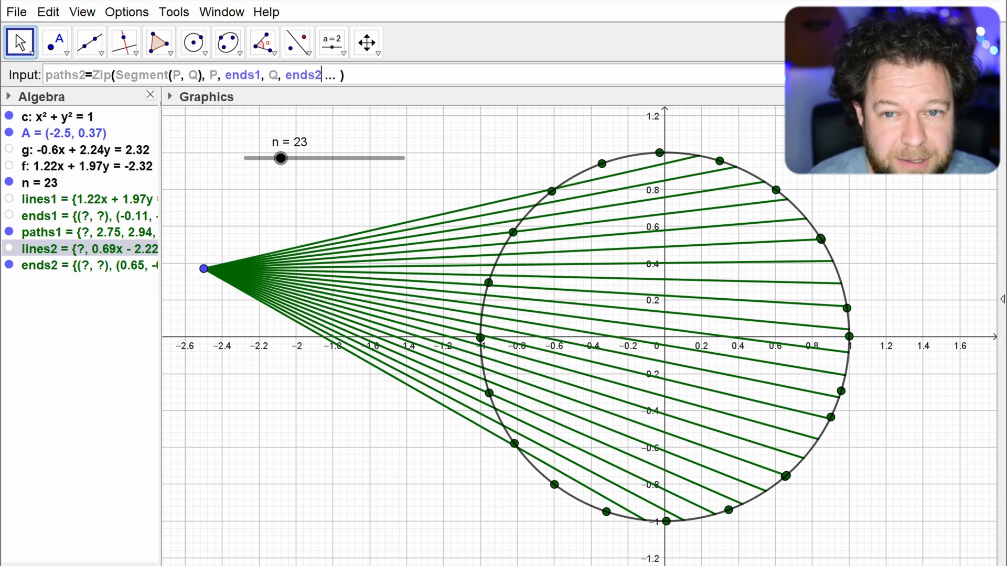
{"action": "key", "text": "Delete"}
{"action": "key", "text": "Delete"}
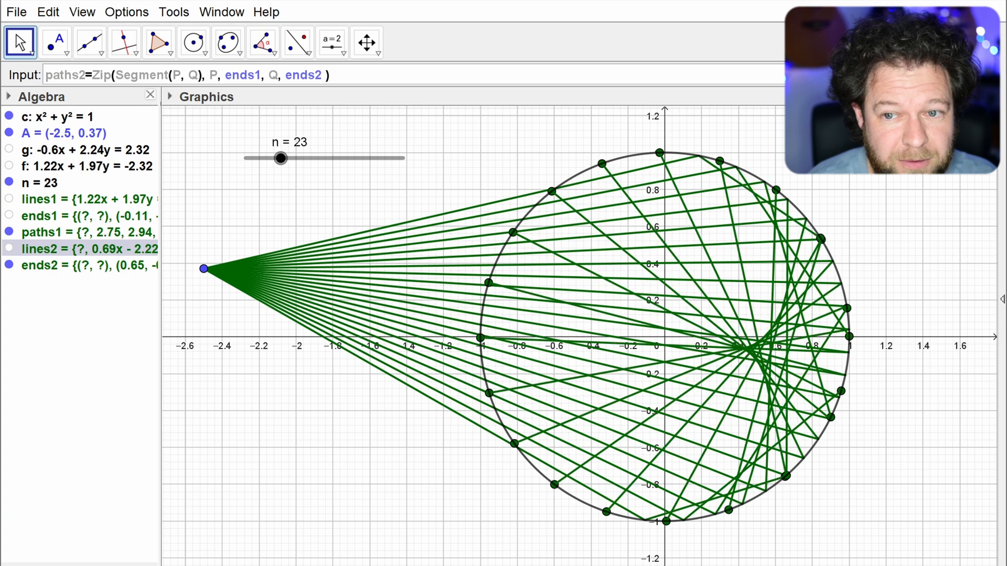
{"action": "key", "text": "Return"}
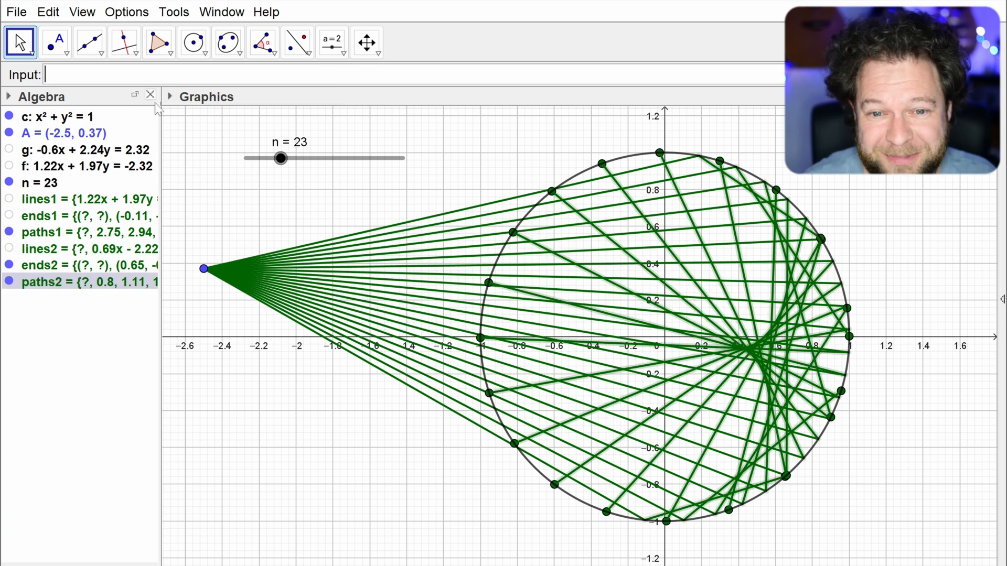
Step: Move point A to about (-2.59, 0.35) with slider n at about 44, and hide the ends2 points
{"action": "mouse_move", "coordinate": [204, 269]}
{"action": "left_mouse_down"}
{"action": "mouse_move", "coordinate": [342, 272]}
{"action": "mouse_move", "coordinate": [171, 276]}
{"action": "mouse_move", "coordinate": [243, 519]}
{"action": "mouse_move", "coordinate": [375, 234]}
{"action": "mouse_move", "coordinate": [603, 107]}
{"action": "mouse_move", "coordinate": [923, 468]}
{"action": "mouse_move", "coordinate": [231, 366]}
{"action": "mouse_move", "coordinate": [206, 252]}
{"action": "left_mouse_up"}
{"action": "left_click_drag", "start_coordinate": [285, 168], "coordinate": [316, 181]}
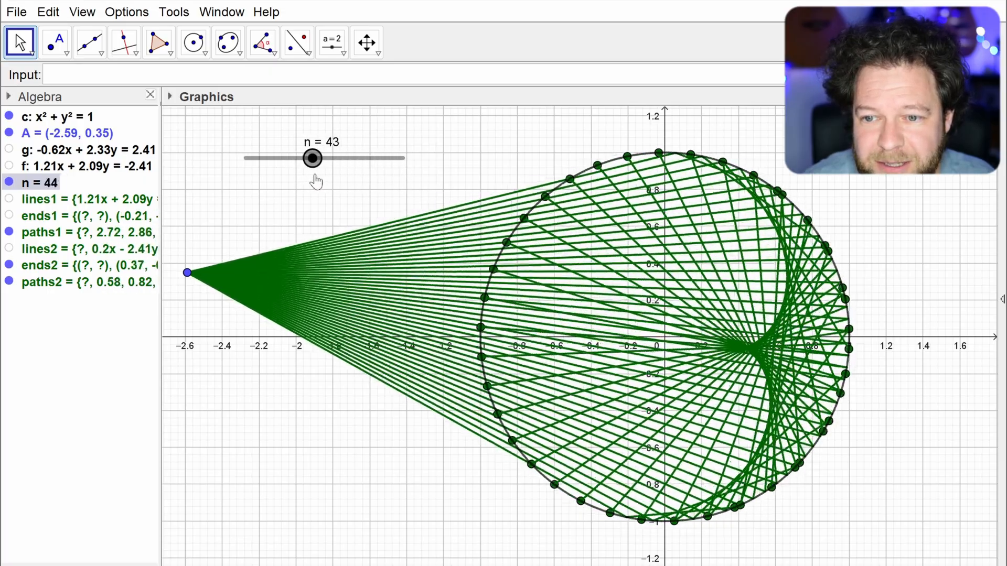
{"action": "left_click", "coordinate": [9, 266]}
Step: Set slider n to 51 and move point A close to the x-axis at about (-2.73, 0.03)
{"action": "mouse_move", "coordinate": [187, 273]}
{"action": "left_mouse_down"}
{"action": "mouse_move", "coordinate": [234, 304]}
{"action": "mouse_move", "coordinate": [261, 212]}
{"action": "mouse_move", "coordinate": [173, 279]}
{"action": "left_mouse_up"}
{"action": "mouse_move", "coordinate": [316, 159]}
{"action": "left_mouse_down"}
{"action": "mouse_move", "coordinate": [377, 160]}
{"action": "mouse_move", "coordinate": [325, 158]}
{"action": "left_mouse_up"}
{"action": "left_click_drag", "start_coordinate": [172, 275], "coordinate": [146, 338]}
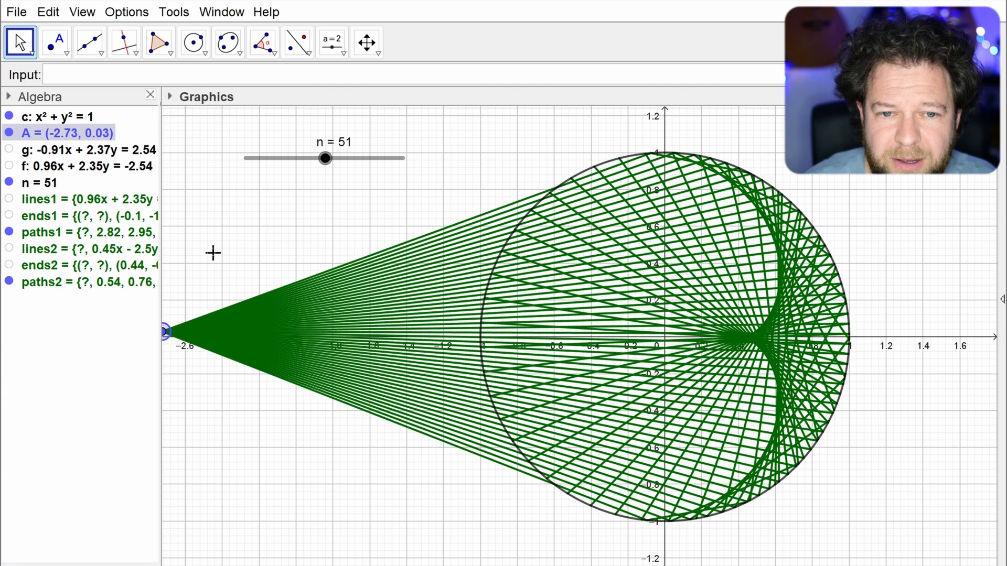
Step: Set point A's coordinates to (-100, 0) to try nearly parallel incoming rays
{"action": "left_click", "coordinate": [94, 137]}
{"action": "key", "text": "shift+Left"}
{"action": "key", "text": "shift+Left"}
{"action": "key", "text": "shift+Left"}
{"action": "key", "text": "shift+Left"}
{"action": "key", "text": "shift+Left"}
{"action": "key", "text": "shift+Left"}
{"action": "type", "text": "2"}
{"action": "key", "text": "BackSpace"}
{"action": "type", "text": "100"}
{"action": "key", "text": "Delete"}
{"action": "key", "text": "Delete"}
{"action": "key", "text": "Delete"}
{"action": "key", "text": "Delete"}
{"action": "key", "text": "Delete"}
{"action": "key", "text": "Delete"}
{"action": "key", "text": "Delete"}
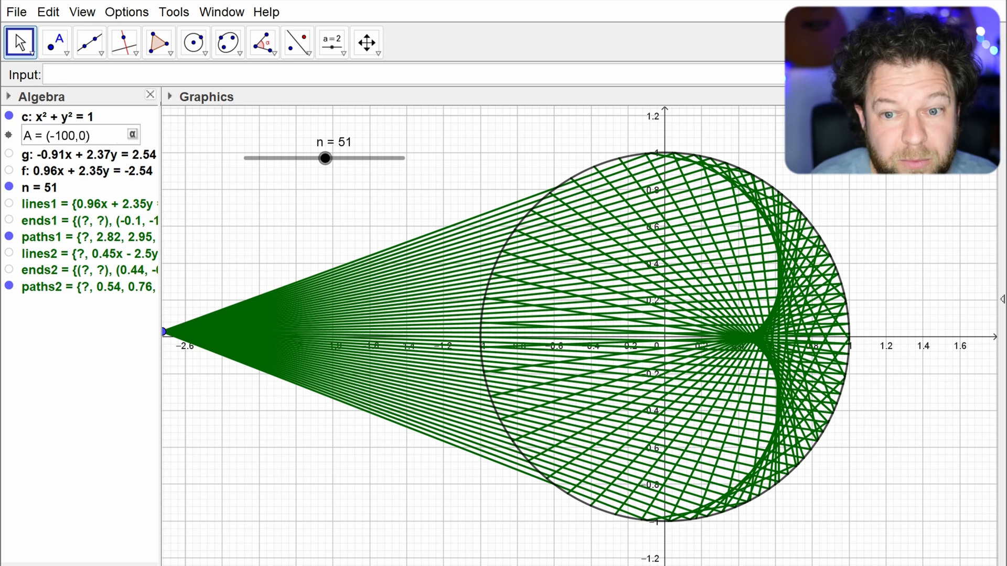
{"action": "key", "text": "Return"}
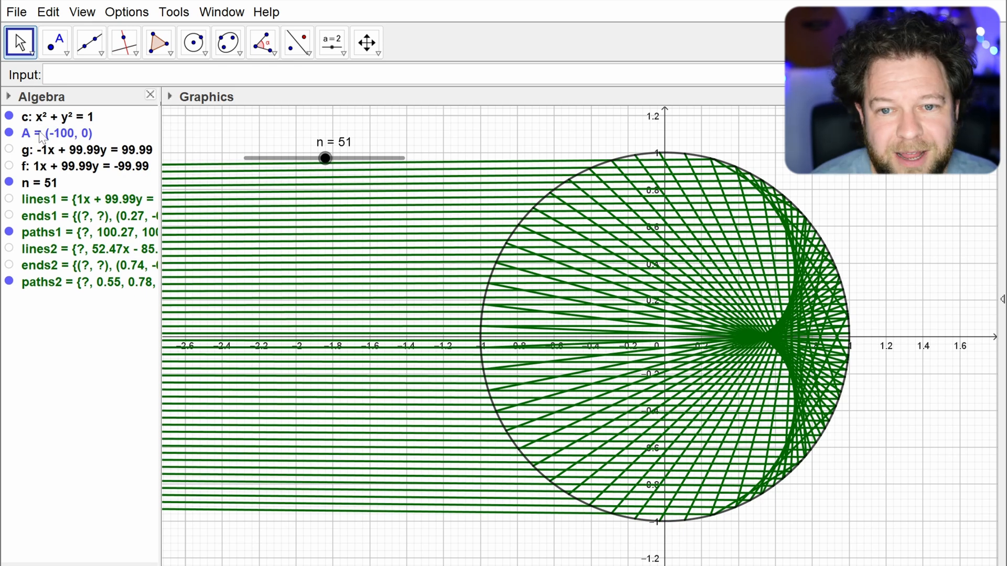
Step: Set point A's coordinates to (-1.1, 0) to try a source just outside the circle
{"action": "double_click", "coordinate": [74, 134]}
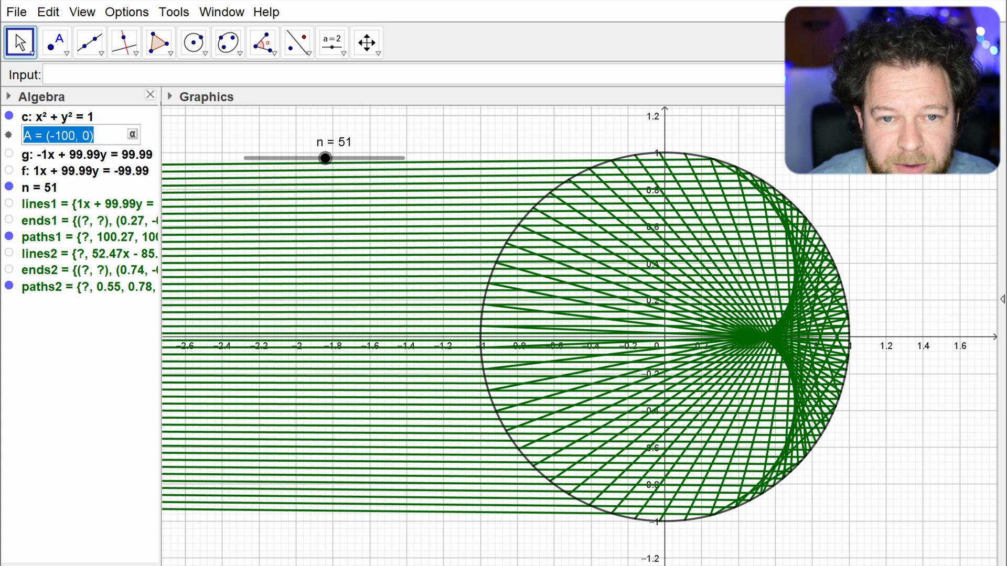
{"action": "left_click_drag", "start_coordinate": [75, 136], "coordinate": [61, 136]}
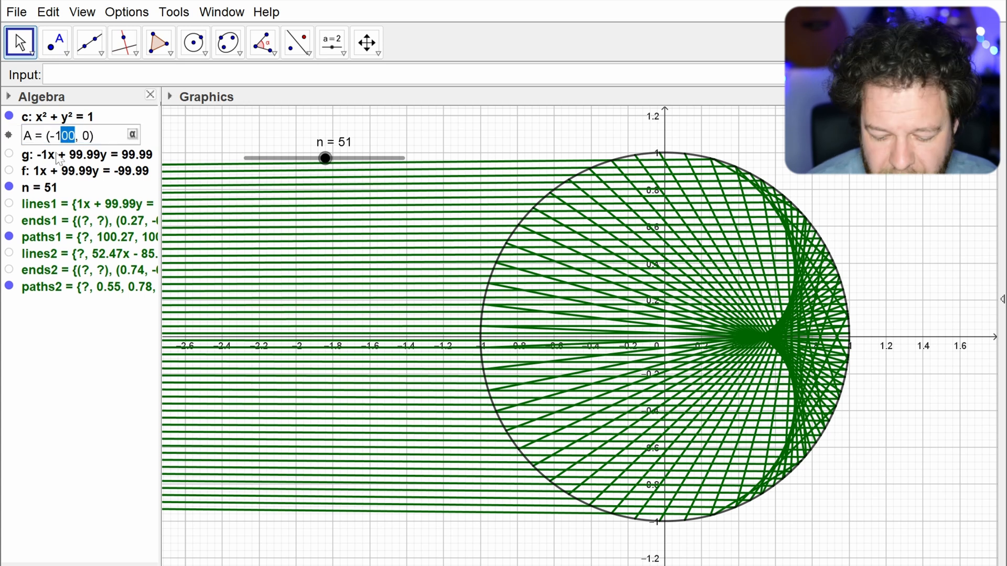
{"action": "type", "text": ".1"}
{"action": "key", "text": "Return"}
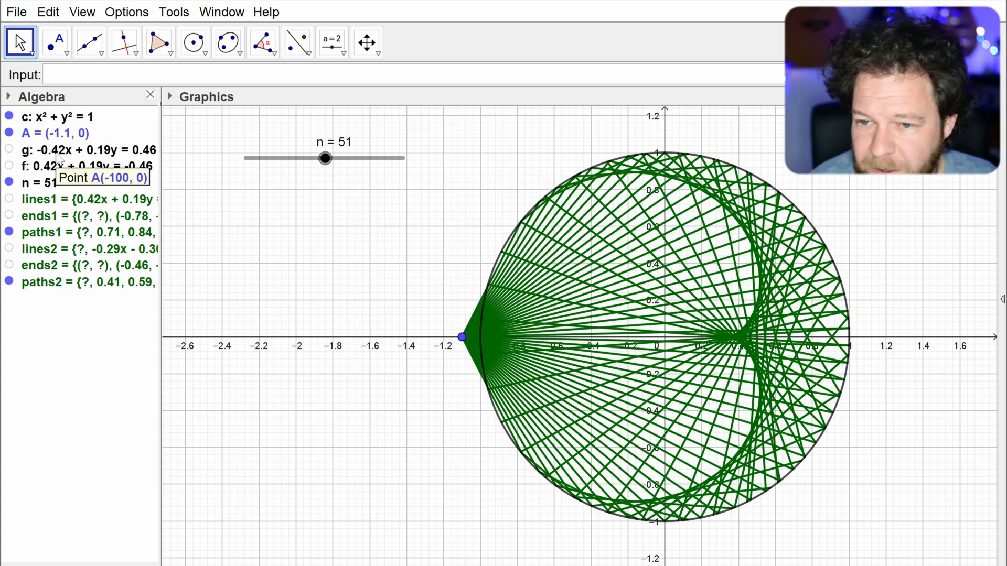
Step: Move point A away from the circle to about (-2.58, 0.16) and deselect it
{"action": "left_click_drag", "start_coordinate": [462, 338], "coordinate": [189, 313]}
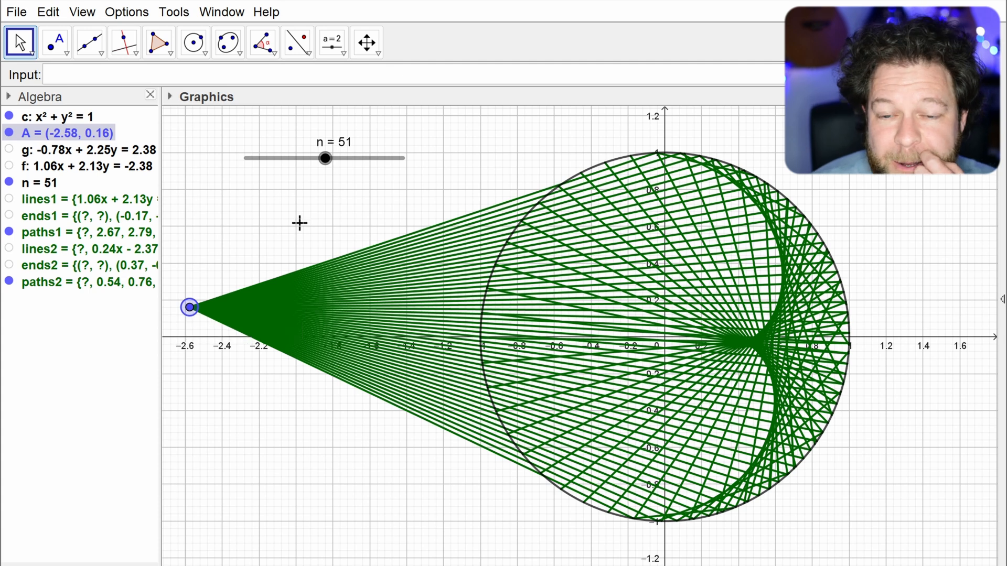
{"action": "left_click", "coordinate": [271, 231]}
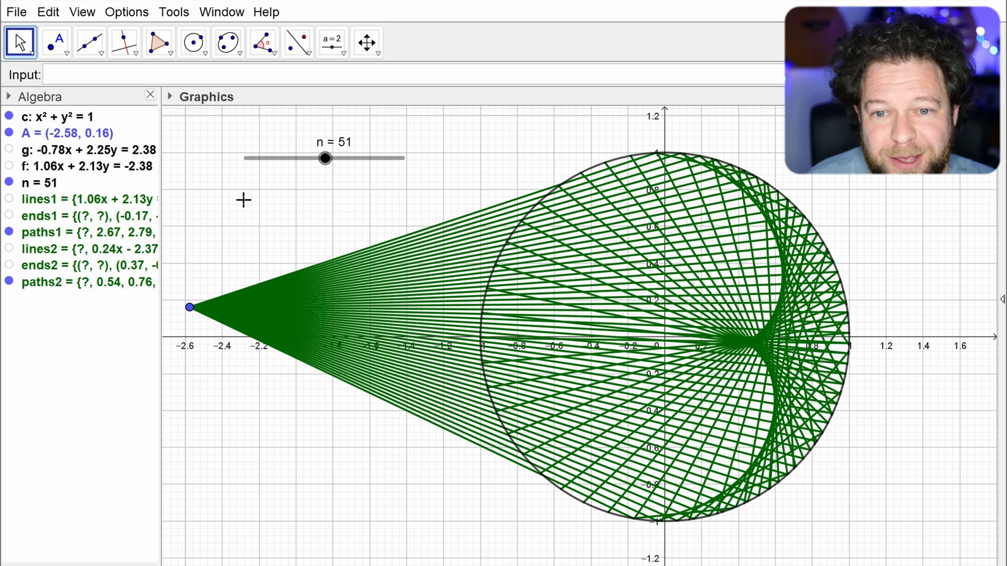
Step: Set the graphics view's background colour to very dark grey and hide the grid
{"action": "right_click", "coordinate": [206, 217]}
{"action": "left_click", "coordinate": [310, 411]}
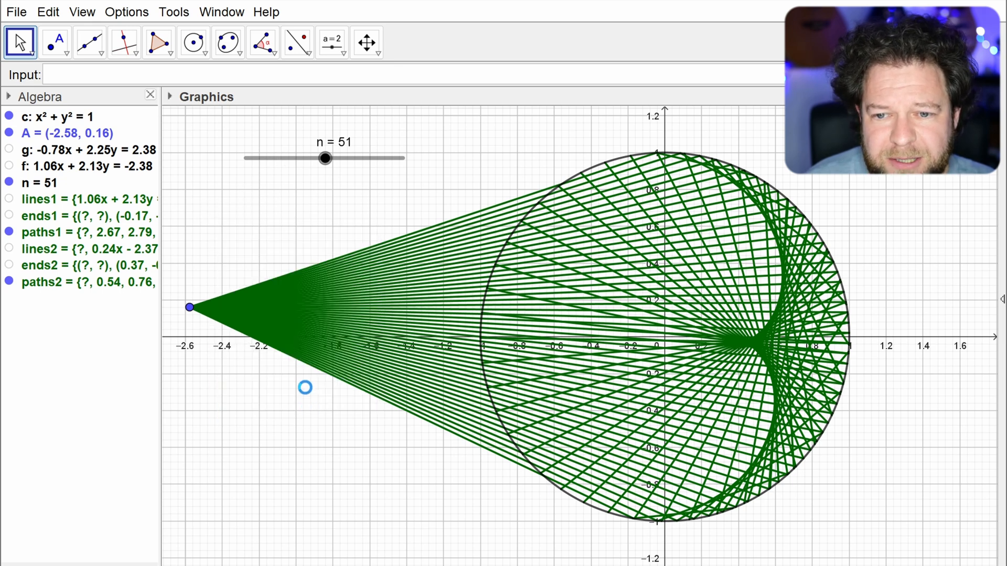
{"action": "scroll", "coordinate": [531, 358], "scroll_direction": "down", "scroll_amount": 3}
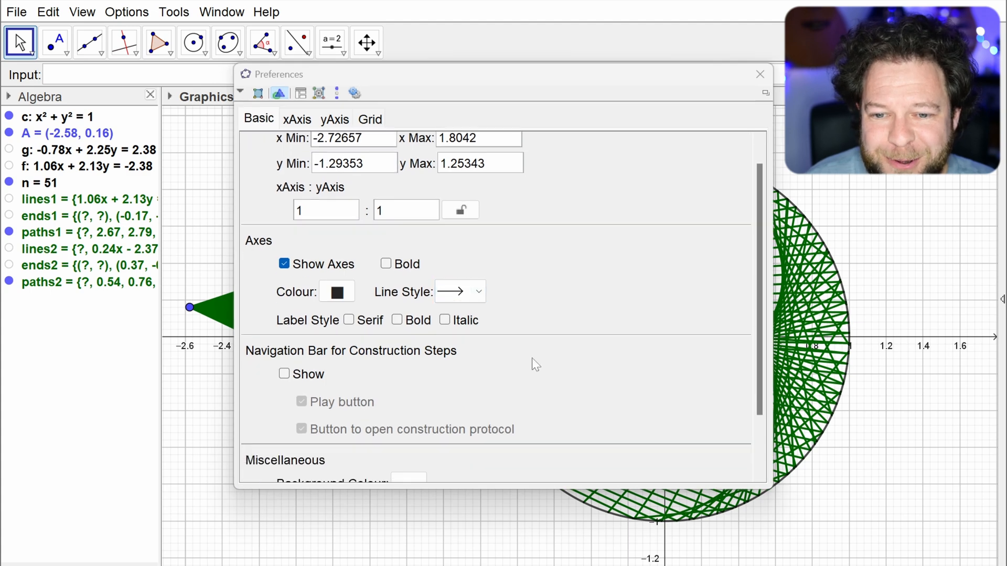
{"action": "scroll", "coordinate": [470, 372], "scroll_direction": "down", "scroll_amount": 1}
{"action": "left_click", "coordinate": [418, 426]}
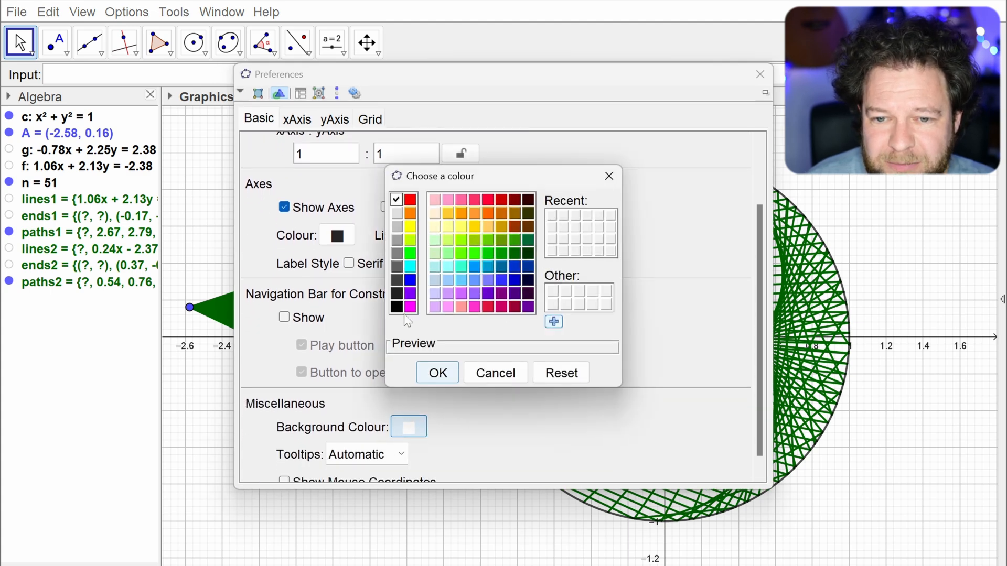
{"action": "left_click", "coordinate": [397, 295]}
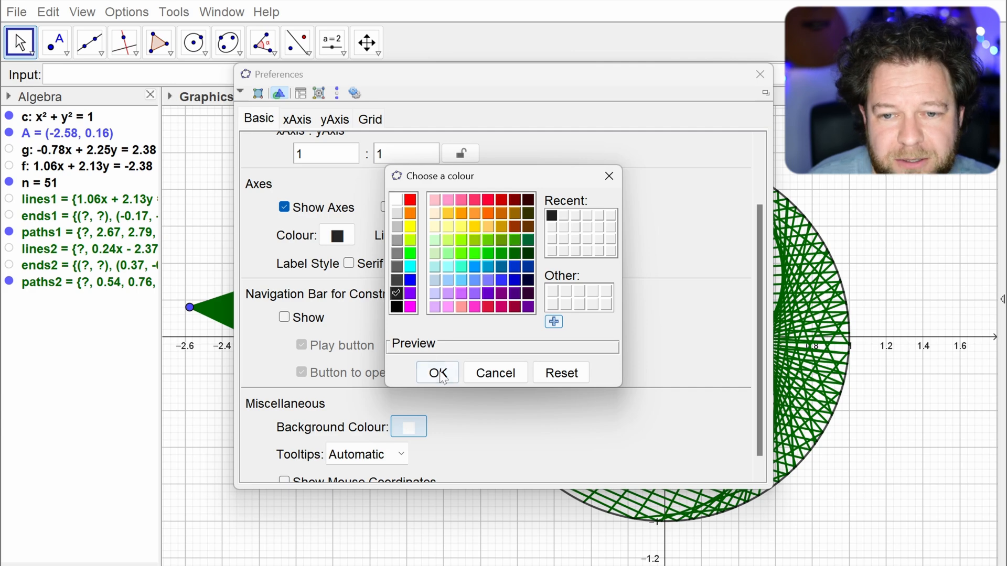
{"action": "left_click", "coordinate": [438, 374]}
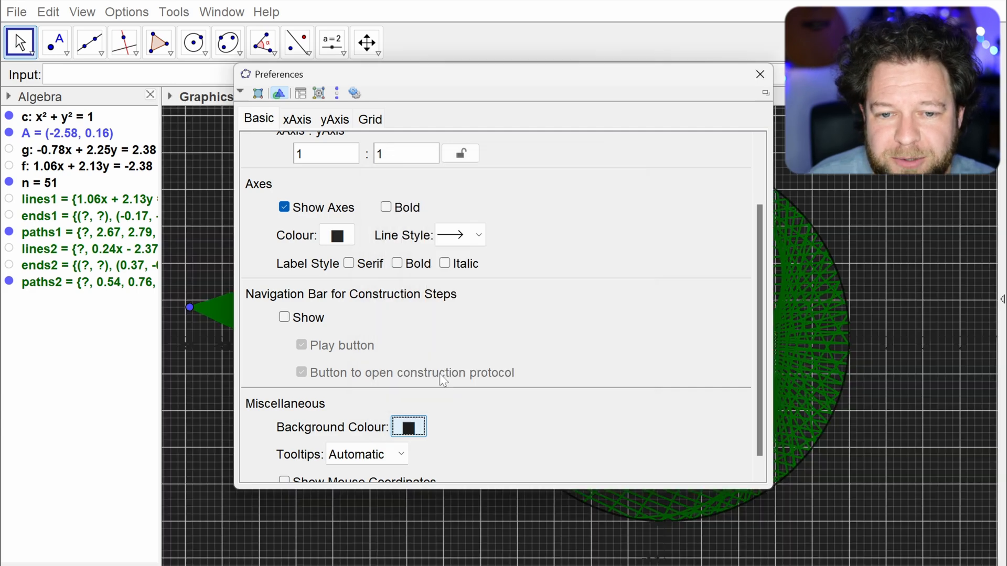
{"action": "left_click", "coordinate": [760, 73]}
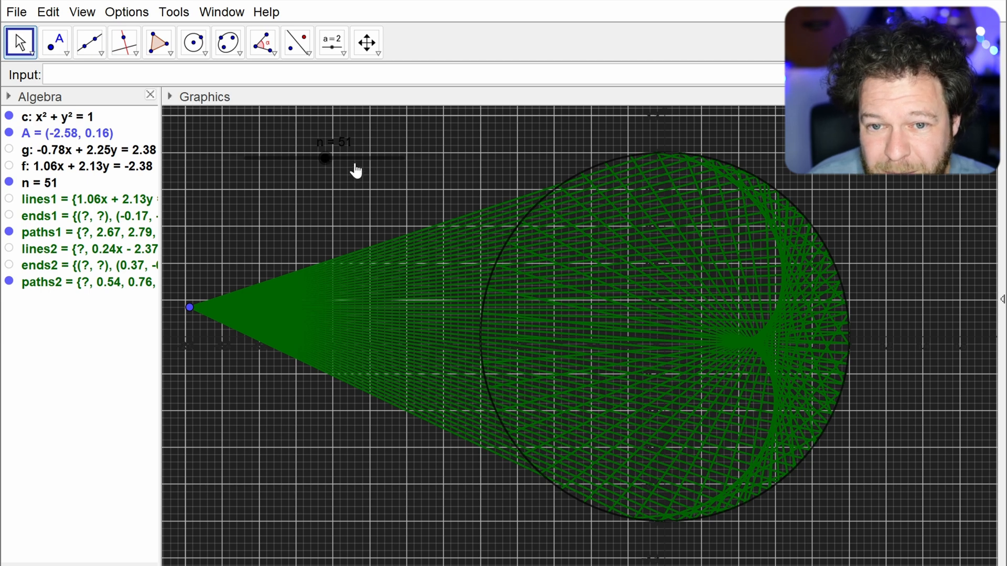
{"action": "left_click", "coordinate": [170, 97]}
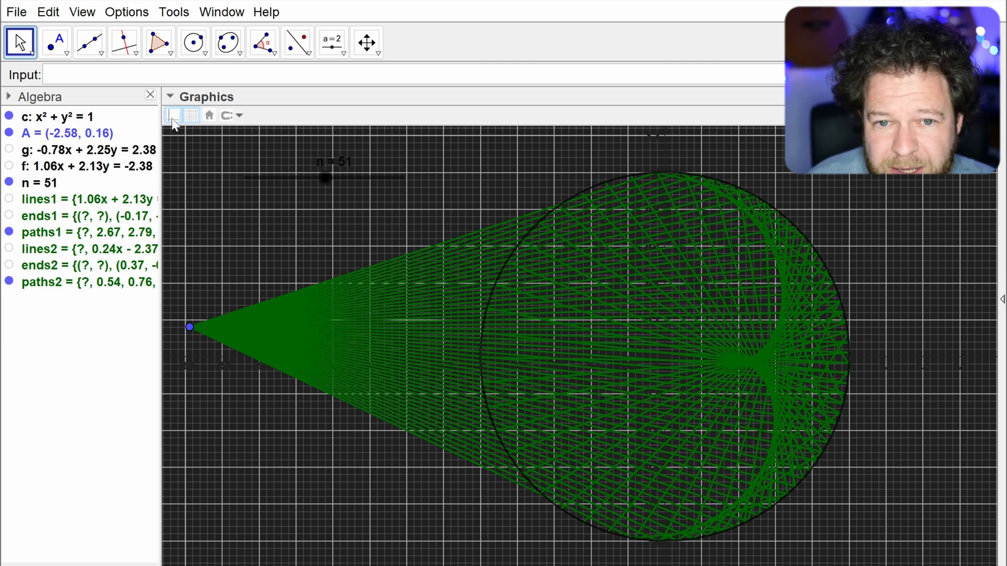
{"action": "left_click", "coordinate": [191, 115]}
Step: Set the colour of slider n to white (#FFFFFF)
{"action": "right_click", "coordinate": [325, 177]}
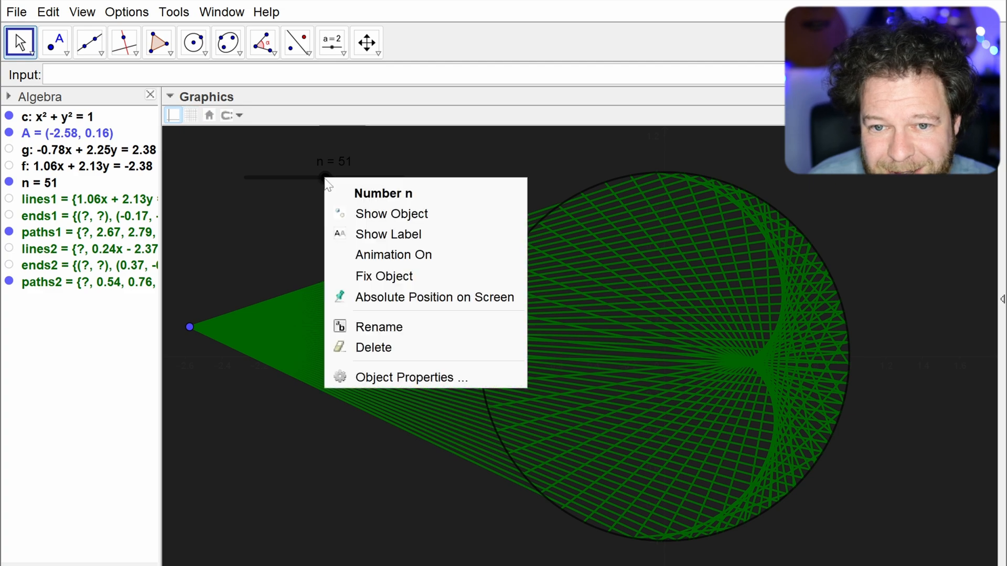
{"action": "left_click", "coordinate": [413, 377]}
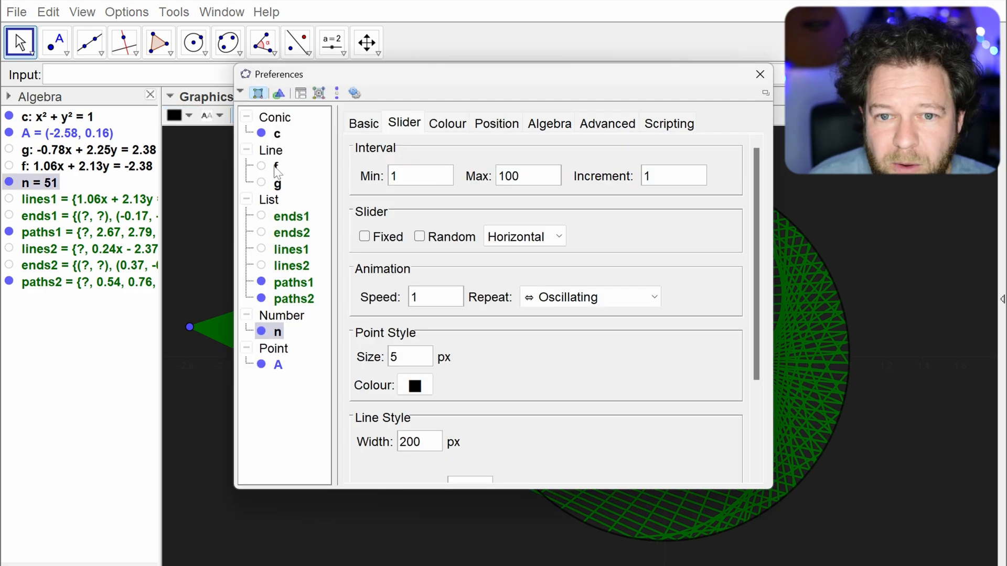
{"action": "left_click", "coordinate": [447, 124]}
{"action": "left_click", "coordinate": [363, 155]}
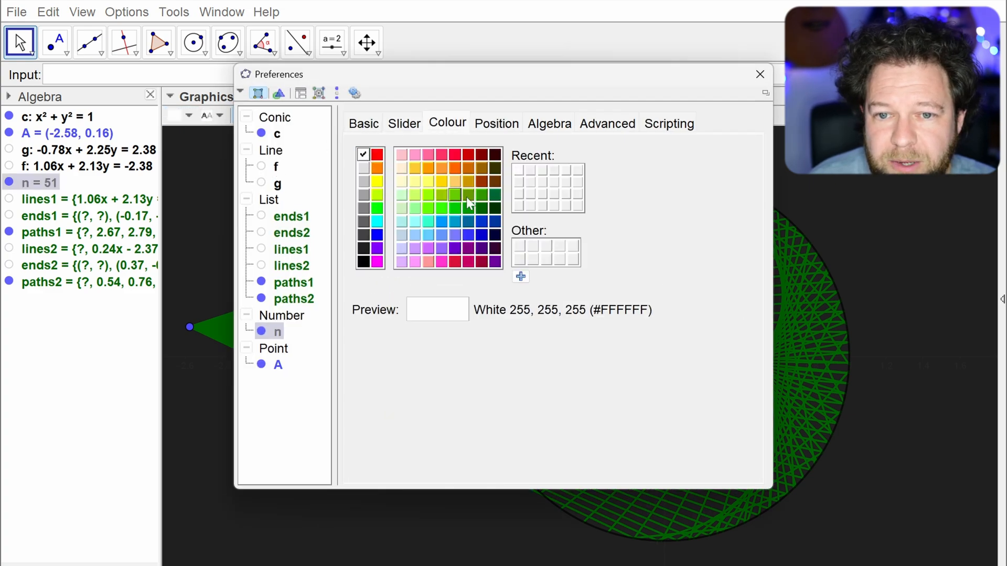
{"action": "left_click", "coordinate": [760, 75]}
Step: Recolour circle c light grey so it stands out against the dark background, and deselect it
{"action": "left_click", "coordinate": [511, 262]}
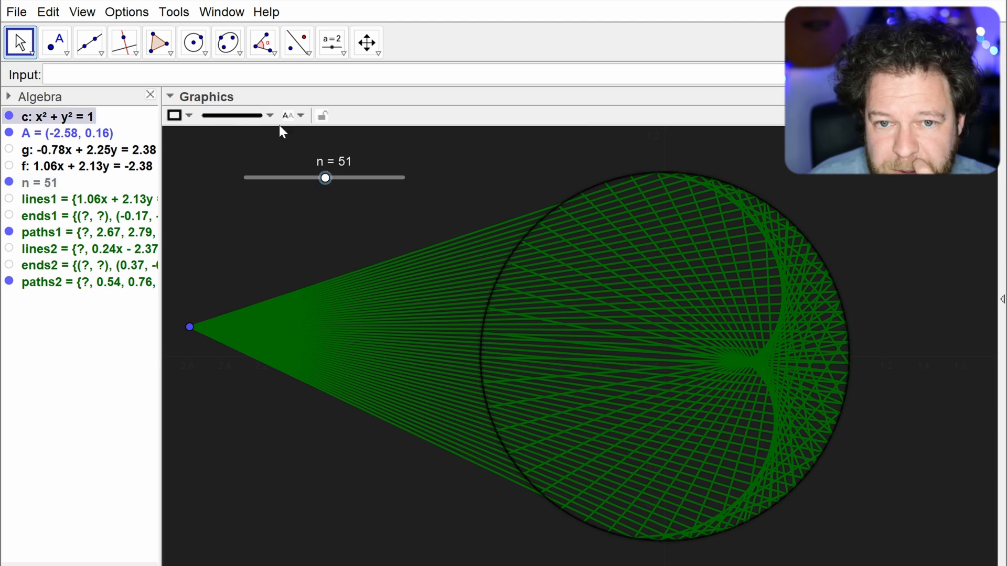
{"action": "left_click", "coordinate": [183, 119]}
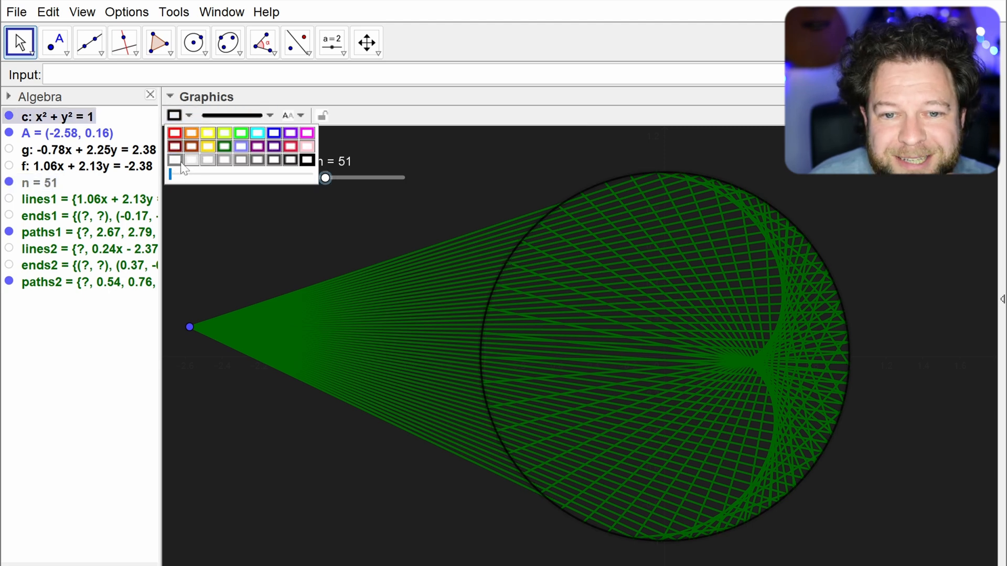
{"action": "left_click", "coordinate": [192, 161]}
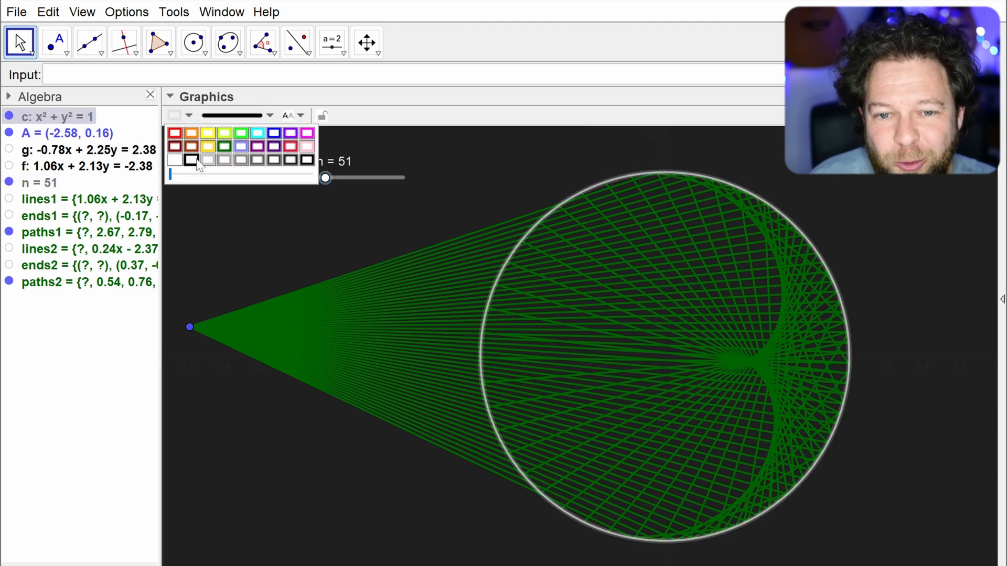
{"action": "left_click", "coordinate": [244, 215]}
Step: Recolour slider n with the light grey just below white in the palette
{"action": "right_click", "coordinate": [292, 183]}
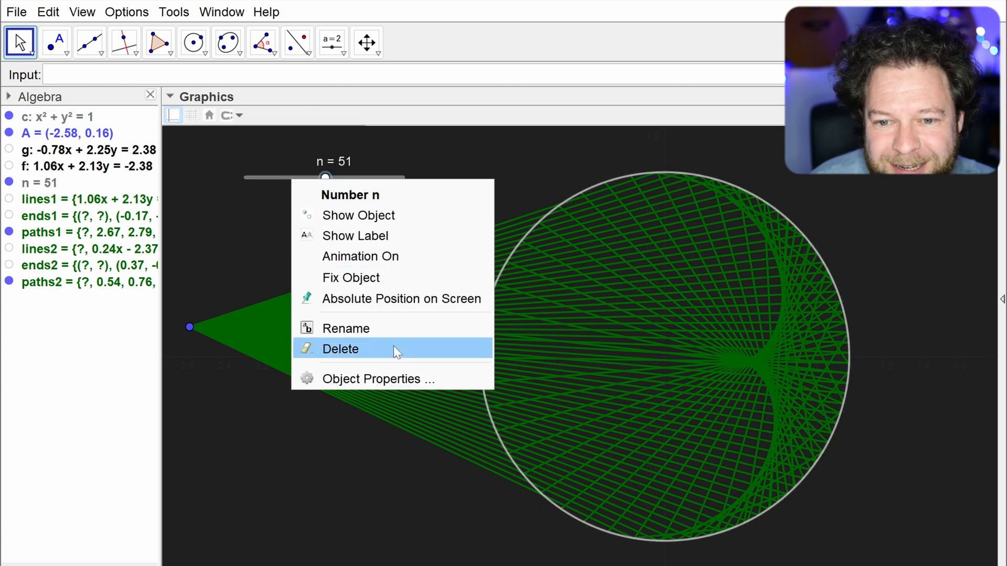
{"action": "left_click", "coordinate": [367, 377]}
{"action": "left_click", "coordinate": [447, 123]}
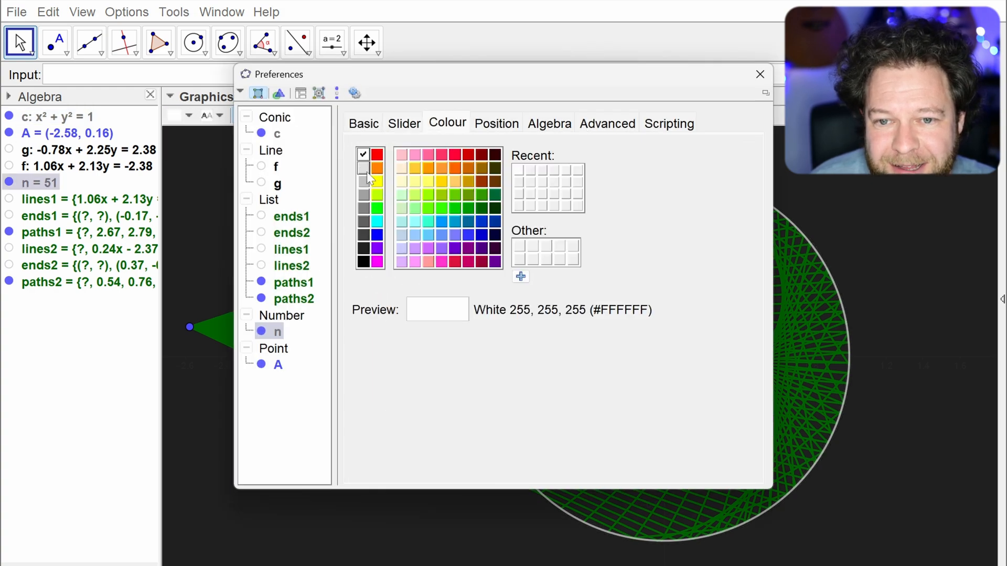
{"action": "left_click", "coordinate": [364, 168]}
{"action": "left_click", "coordinate": [753, 78]}
Step: Raise slider n's maximum to 500 and set n to 38
{"action": "left_click_drag", "start_coordinate": [326, 179], "coordinate": [465, 192]}
{"action": "right_click", "coordinate": [410, 180]}
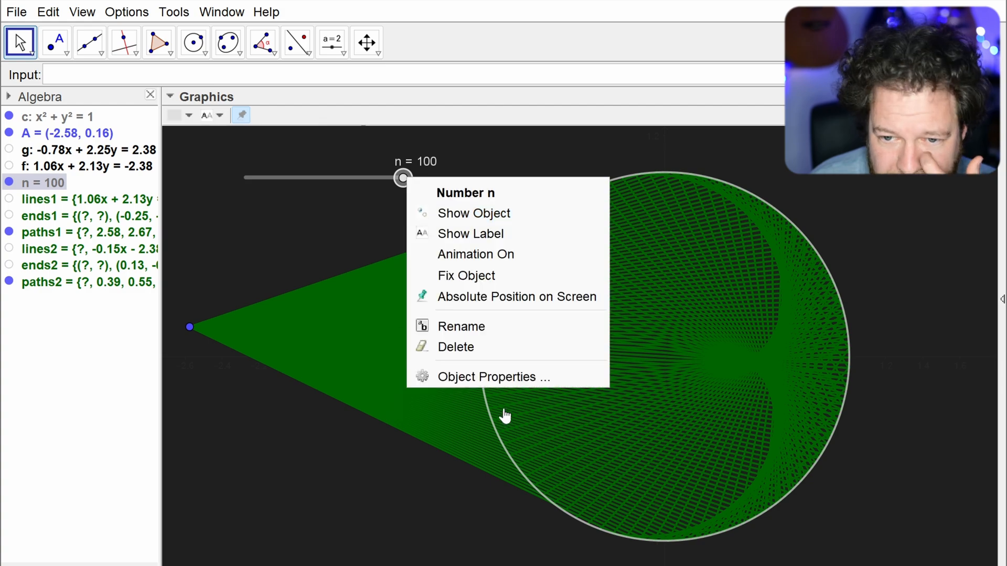
{"action": "left_click", "coordinate": [504, 376]}
{"action": "left_click_drag", "start_coordinate": [517, 179], "coordinate": [449, 171]}
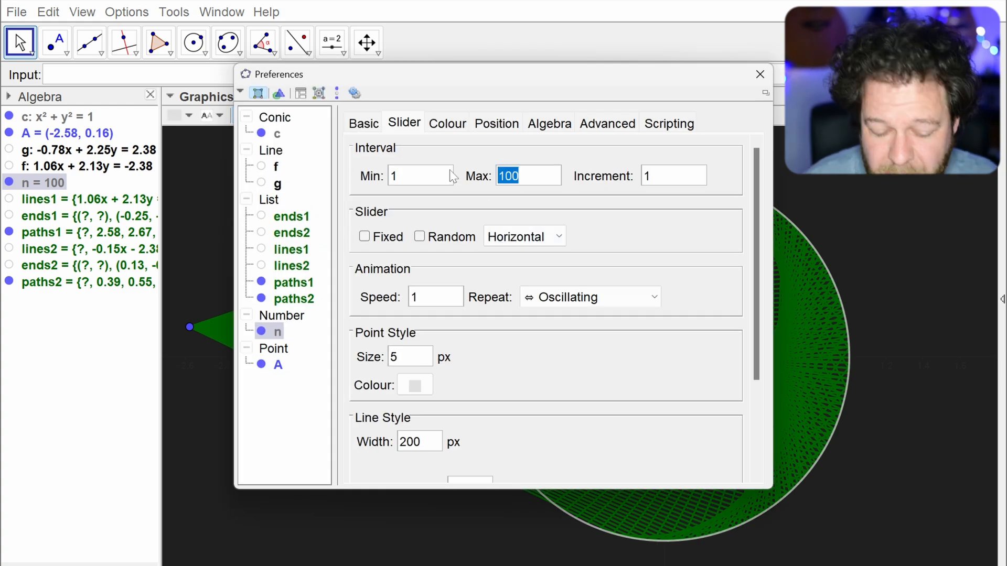
{"action": "type", "text": "500"}
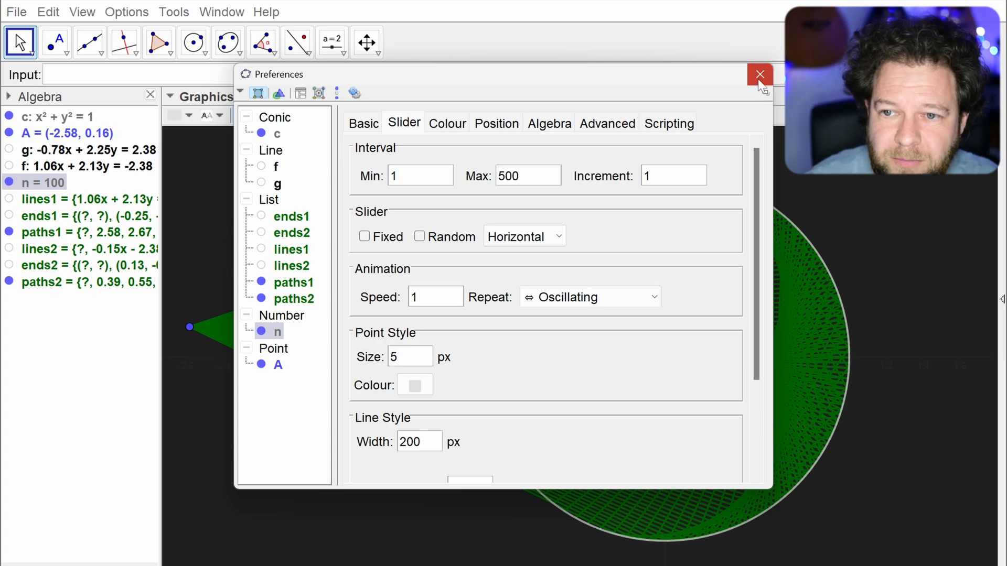
{"action": "left_click", "coordinate": [760, 79]}
{"action": "left_click_drag", "start_coordinate": [279, 180], "coordinate": [258, 178]}
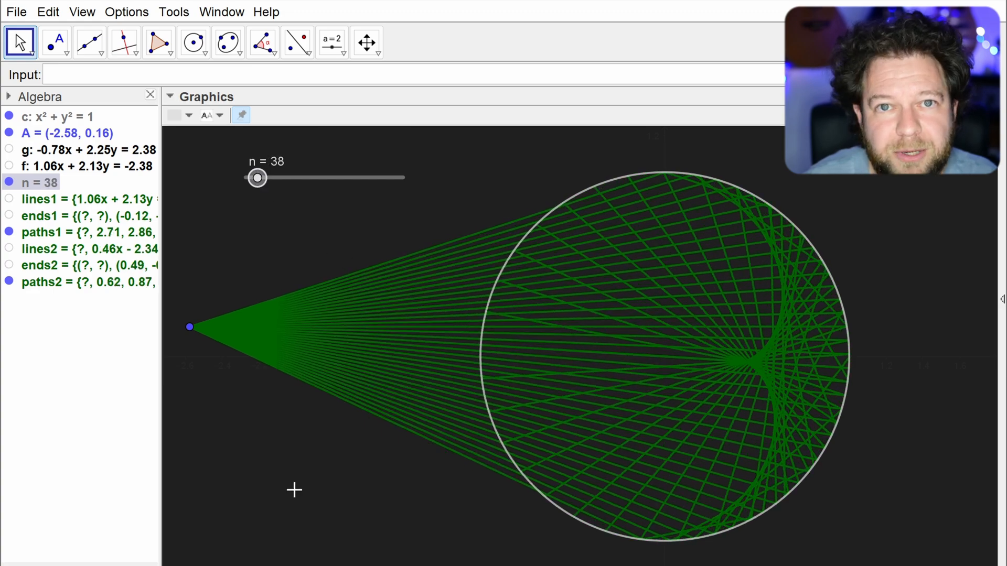
Step: Select the lists paths1 and paths2 together and set their colour to yellow (#FFFF00)
{"action": "left_click", "coordinate": [338, 331]}
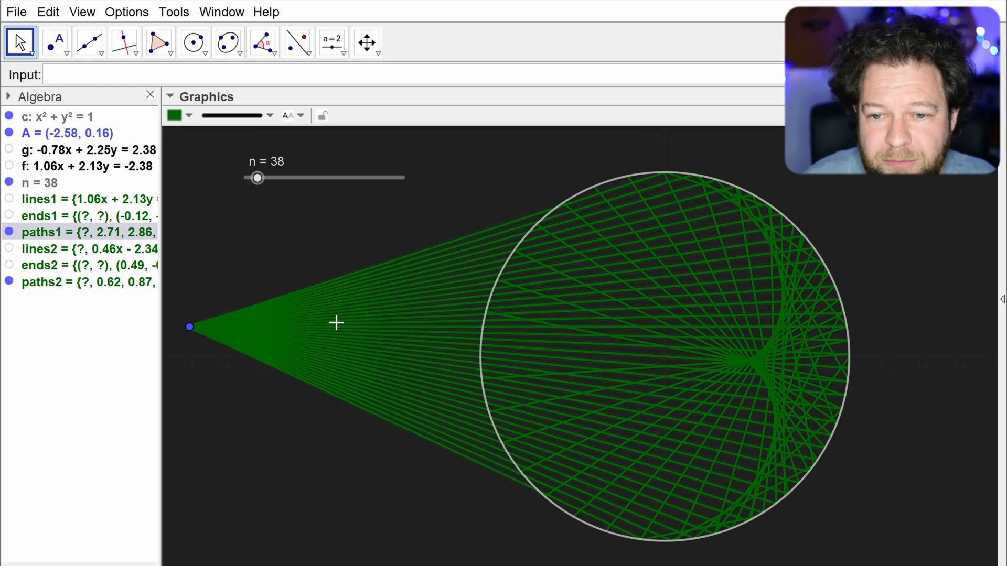
{"action": "right_click", "coordinate": [108, 228]}
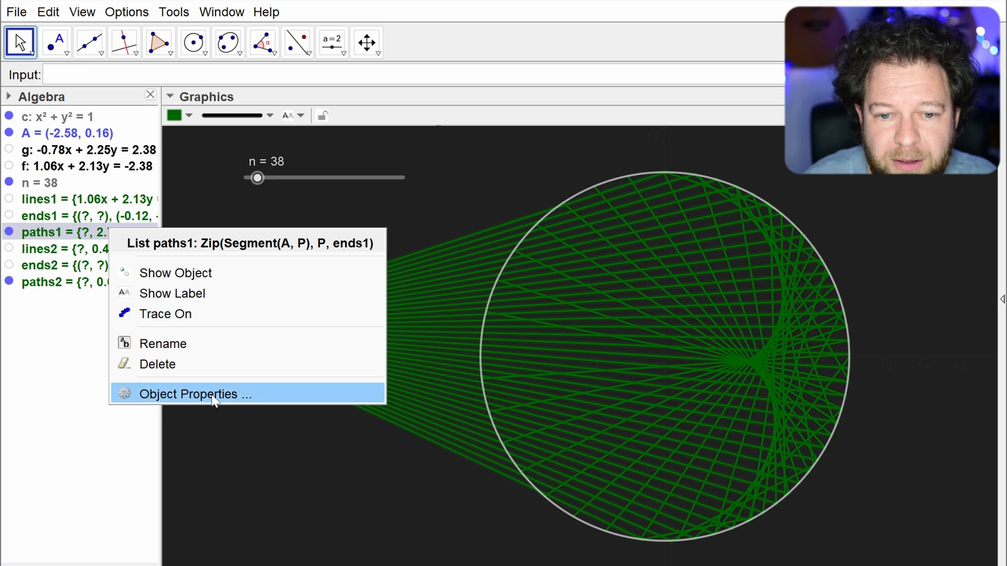
{"action": "left_click", "coordinate": [66, 288]}
{"action": "left_click", "coordinate": [89, 232]}
{"action": "left_click", "coordinate": [102, 282], "text": "ctrl"}
{"action": "right_click", "coordinate": [110, 232]}
{"action": "left_click", "coordinate": [231, 376]}
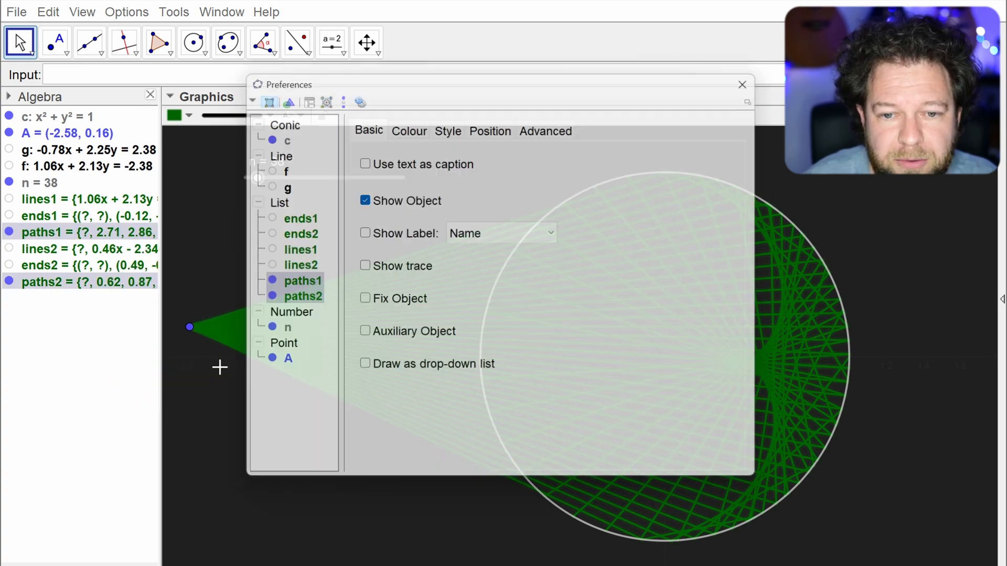
{"action": "left_click", "coordinate": [423, 123]}
{"action": "left_click", "coordinate": [379, 182]}
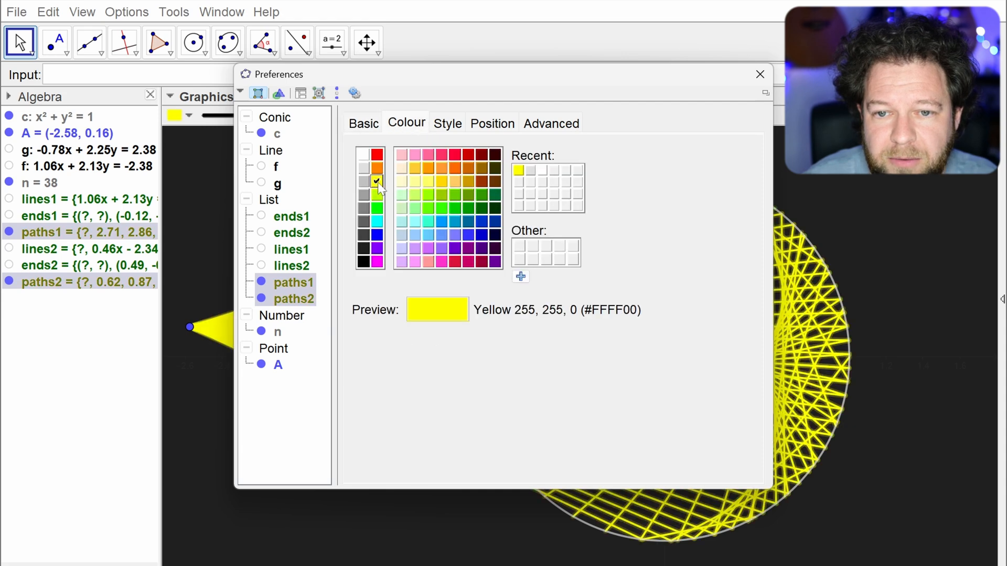
Step: Lower the line opacity of paths1 and paths2 to about 5 and deselect both lists
{"action": "left_click", "coordinate": [448, 124]}
{"action": "left_click_drag", "start_coordinate": [498, 246], "coordinate": [393, 249]}
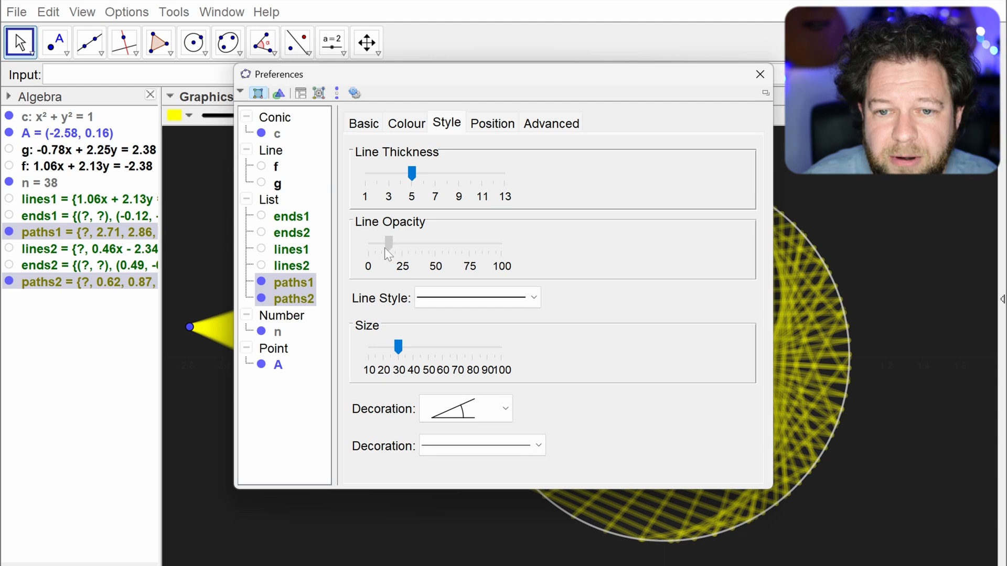
{"action": "left_click_drag", "start_coordinate": [379, 252], "coordinate": [379, 252]}
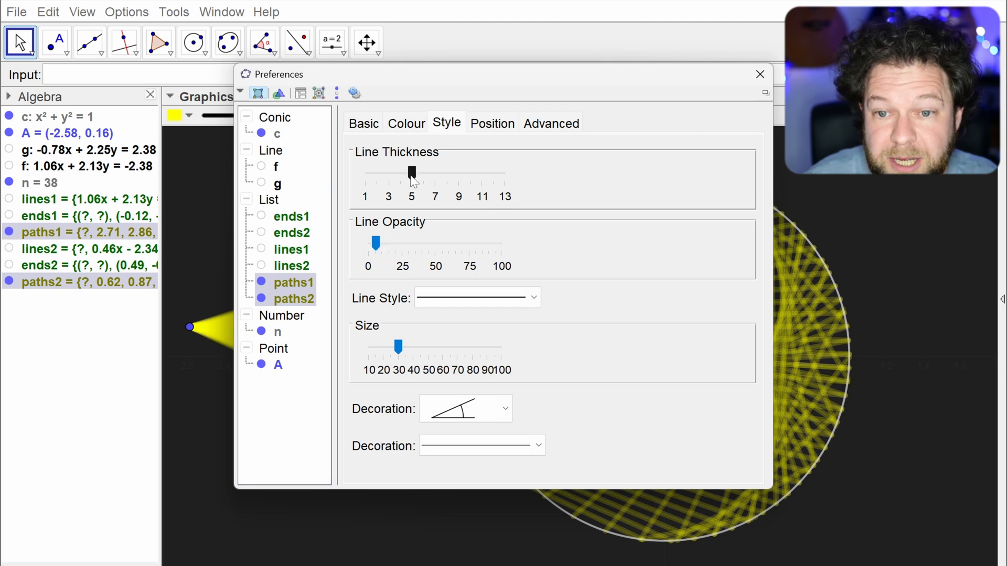
{"action": "left_click", "coordinate": [760, 74]}
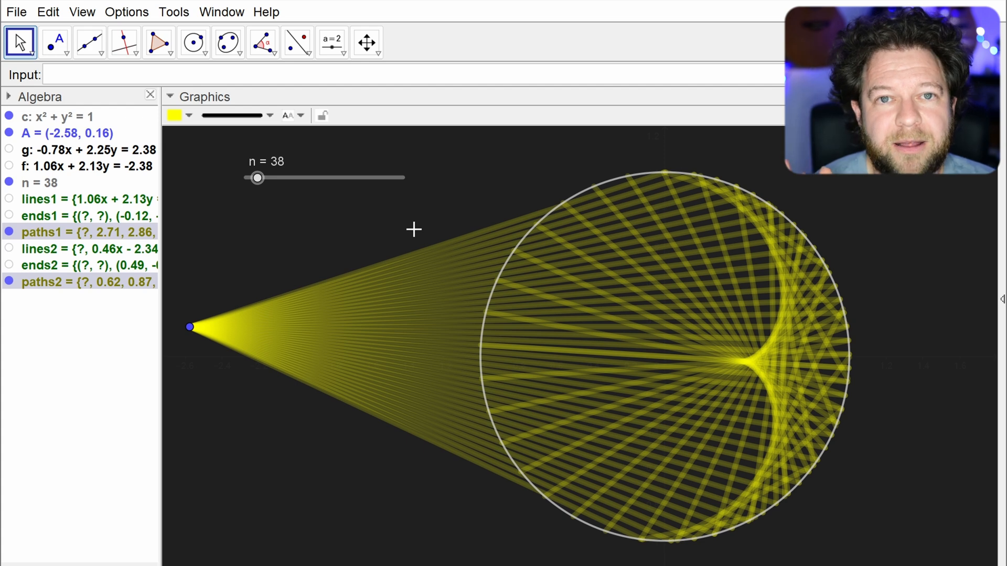
{"action": "left_click", "coordinate": [506, 165]}
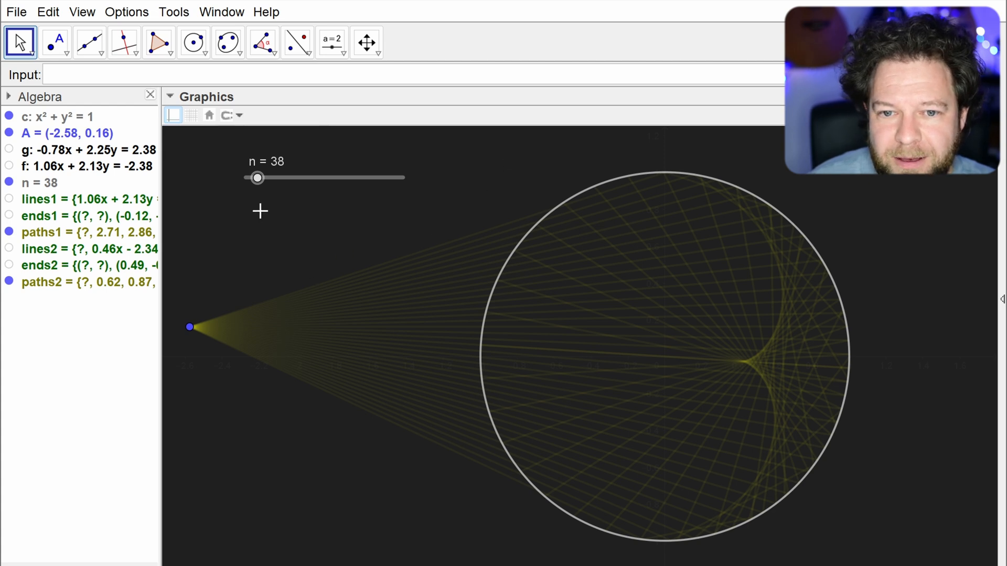
Step: Increase slider n to 143 and on to 500 to examine the caustic with denser rays
{"action": "mouse_move", "coordinate": [259, 186]}
{"action": "left_mouse_down"}
{"action": "mouse_move", "coordinate": [250, 188]}
{"action": "mouse_move", "coordinate": [338, 202]}
{"action": "mouse_move", "coordinate": [442, 195]}
{"action": "mouse_move", "coordinate": [258, 218]}
{"action": "mouse_move", "coordinate": [414, 210]}
{"action": "mouse_move", "coordinate": [290, 195]}
{"action": "left_mouse_up"}
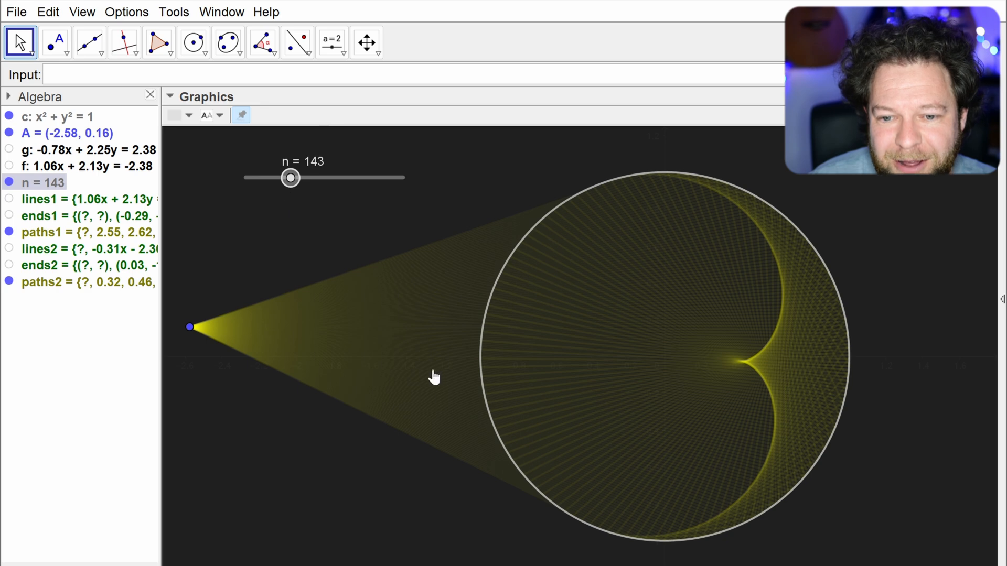
{"action": "mouse_move", "coordinate": [757, 330]}
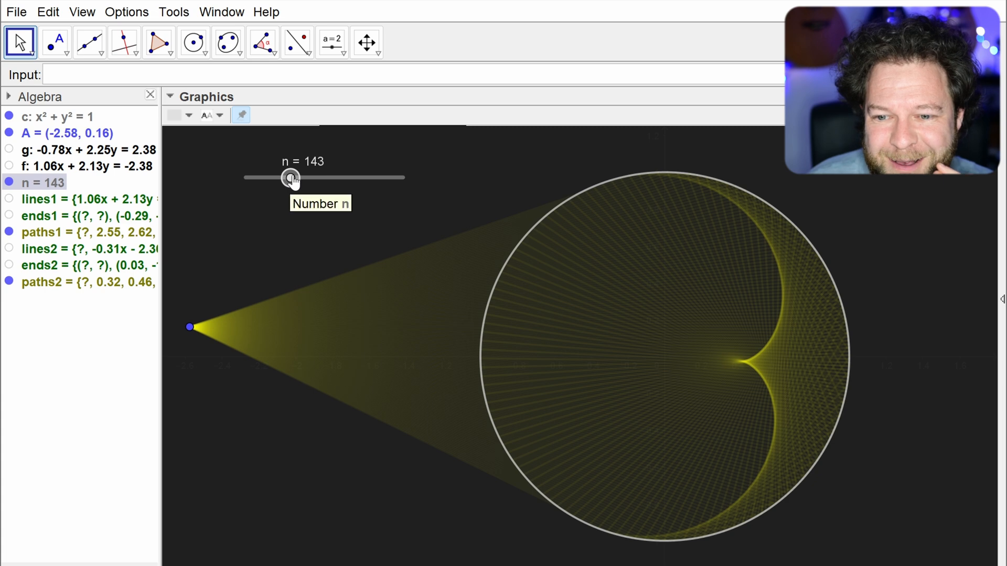
{"action": "left_click_drag", "start_coordinate": [305, 190], "coordinate": [418, 205]}
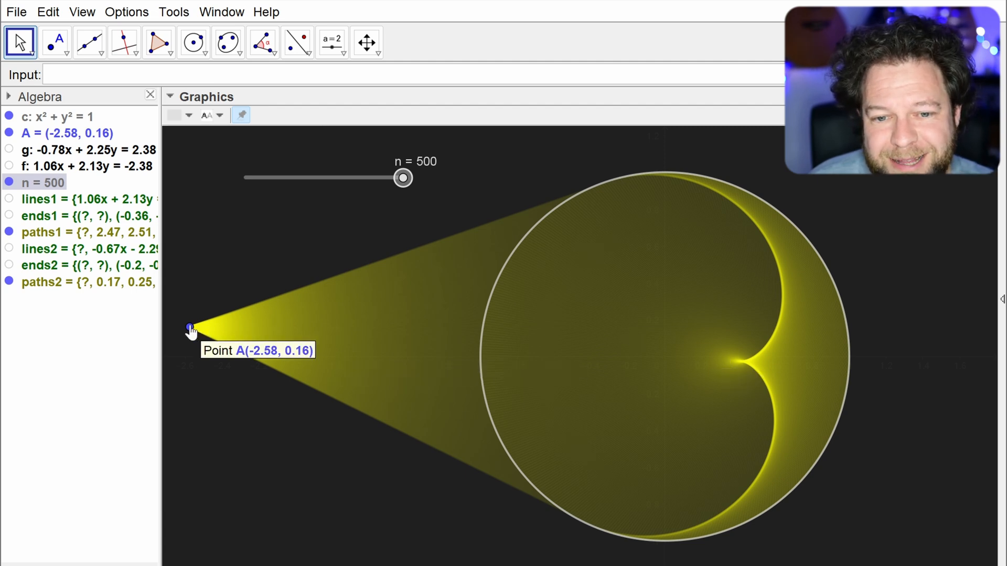
{"action": "left_click", "coordinate": [210, 241]}
Step: Move point A to about (-2.52, 0.08) and reduce slider n to 43
{"action": "left_click_drag", "start_coordinate": [190, 327], "coordinate": [200, 350]}
{"action": "left_click_drag", "start_coordinate": [403, 178], "coordinate": [260, 191]}
{"action": "left_click", "coordinate": [263, 251]}
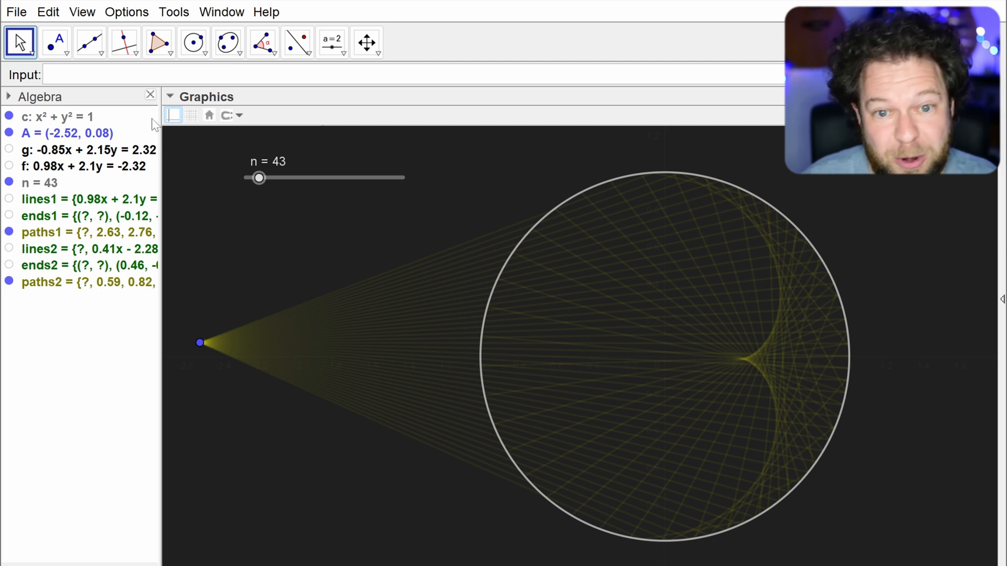
Step: Begin the list lines3 as a Zip of Reflect applied to variable l, with l running through lines2
{"action": "type", "text": "lines"}
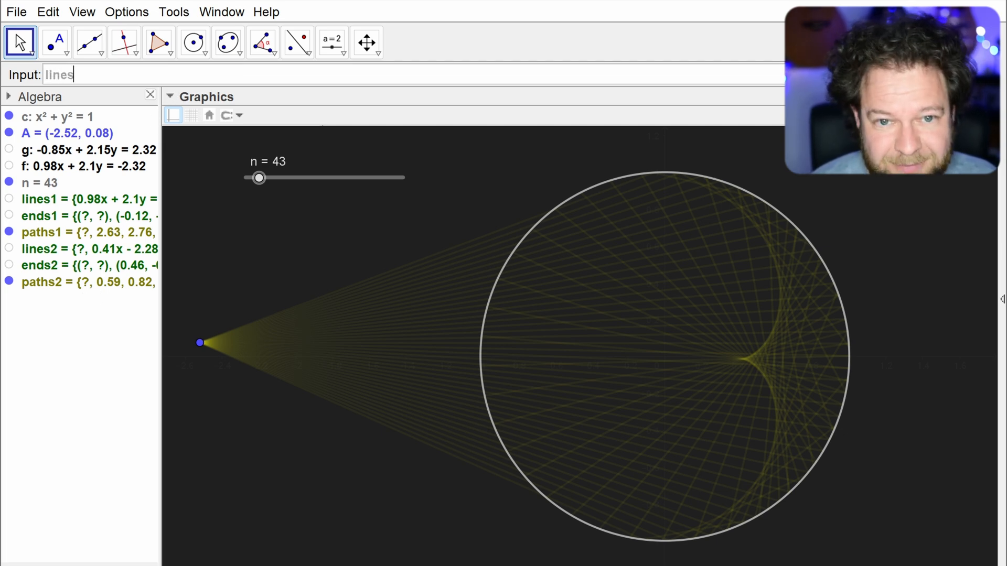
{"action": "type", "text": "3"}
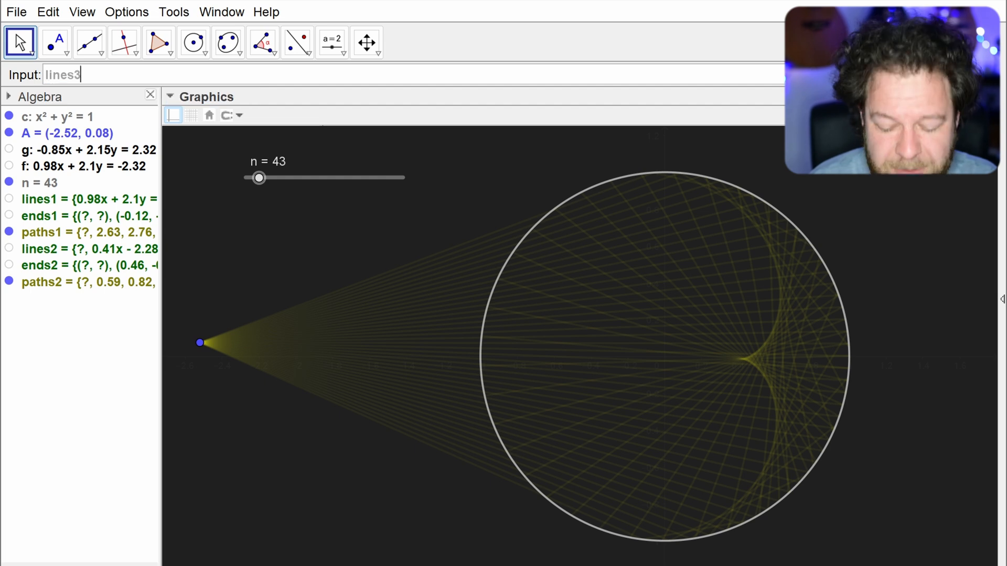
{"action": "type", "text": "=zip"}
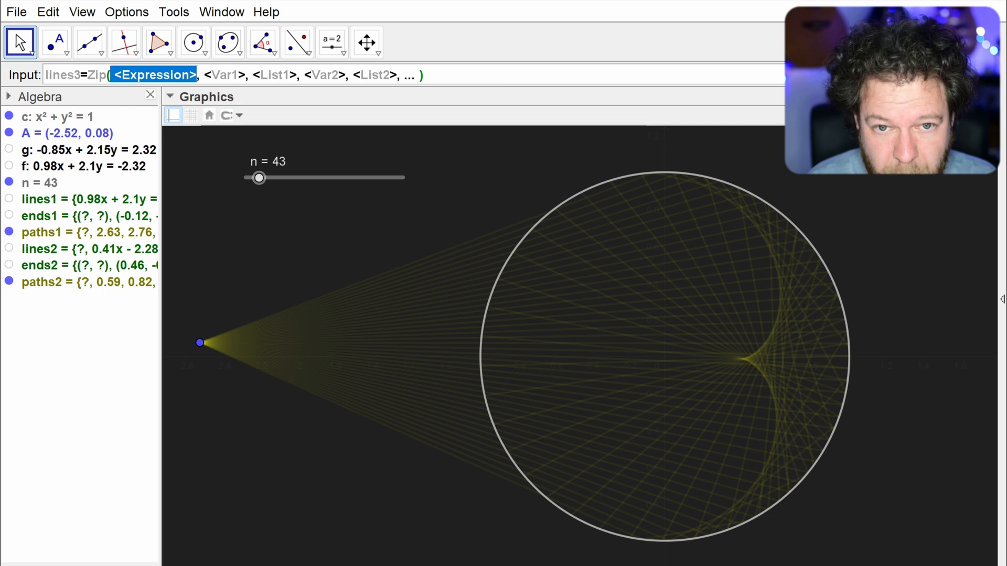
{"action": "type", "text": "l"}
{"action": "key", "text": "BackSpace"}
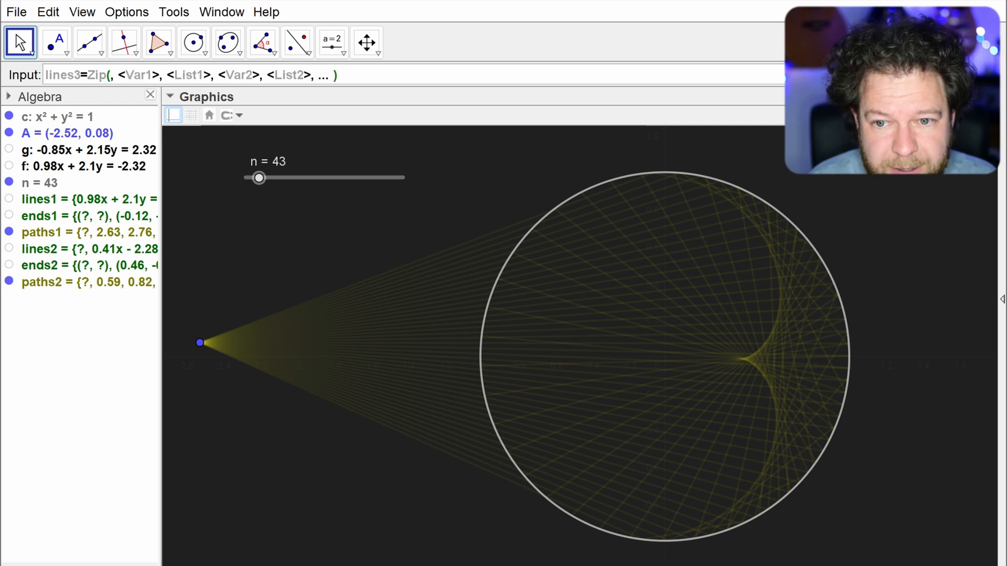
{"action": "type", "text": "rel"}
{"action": "key", "text": "BackSpace"}
{"action": "type", "text": "flect"}
{"action": "key", "text": "Return"}
{"action": "type", "text": "lect(l, <Point>"}
{"action": "key", "text": "Tab"}
{"action": "key", "text": "Tab"}
{"action": "type", "text": "l"}
{"action": "key", "text": "Tab"}
{"action": "type", "text": "lines2"}
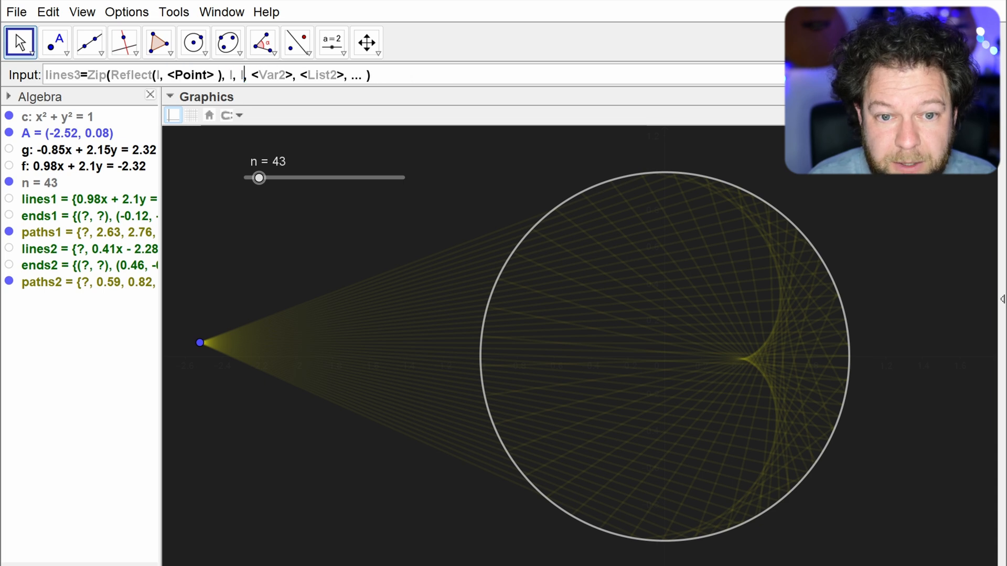
{"action": "key", "text": "Tab"}
{"action": "key", "text": "Tab"}
{"action": "key", "text": "Tab"}
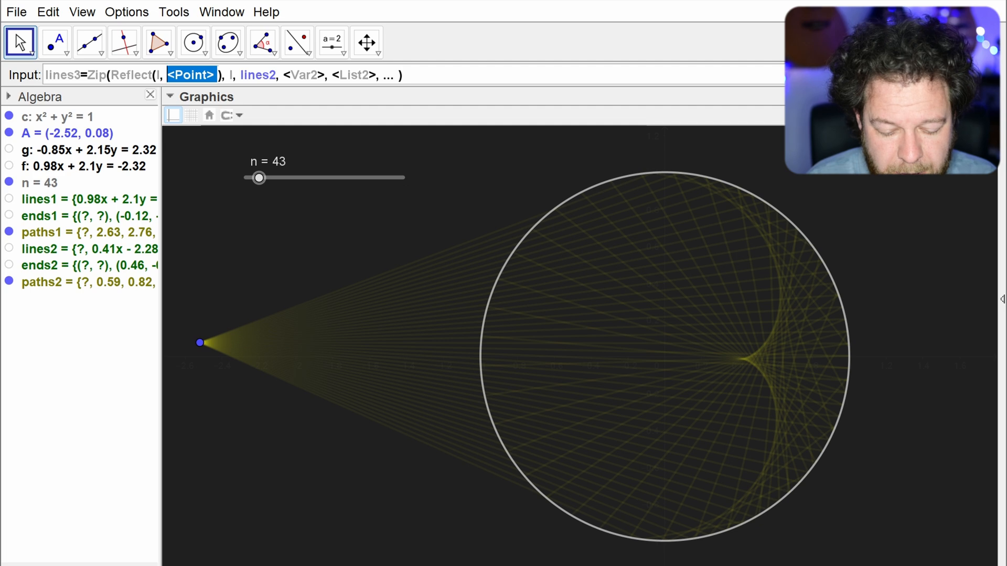
Step: Set the mirror to Line(P, (0,0)) with P from ends2, remove the unused placeholders and try to create lines3
{"action": "type", "text": "Line"}
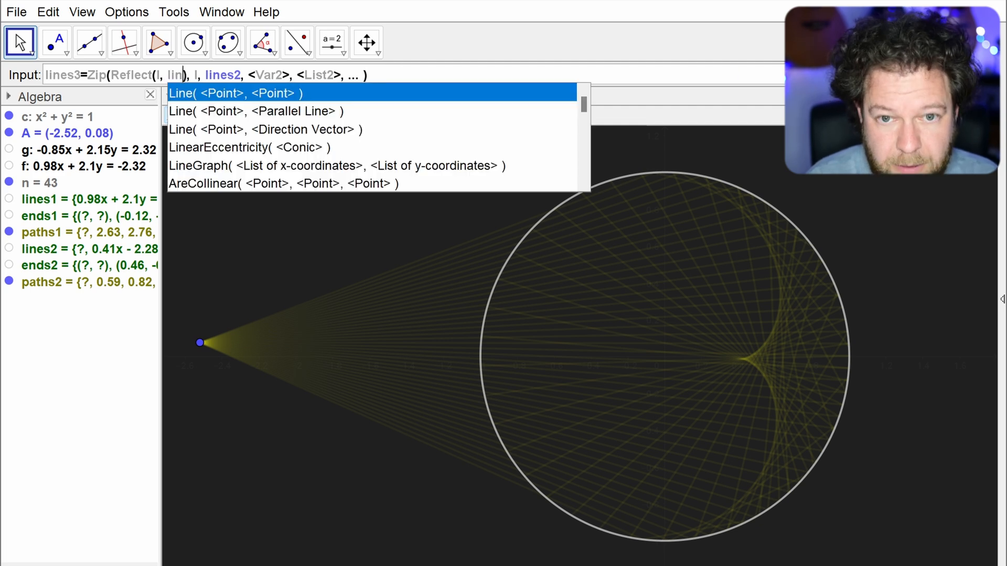
{"action": "key", "text": "Return"}
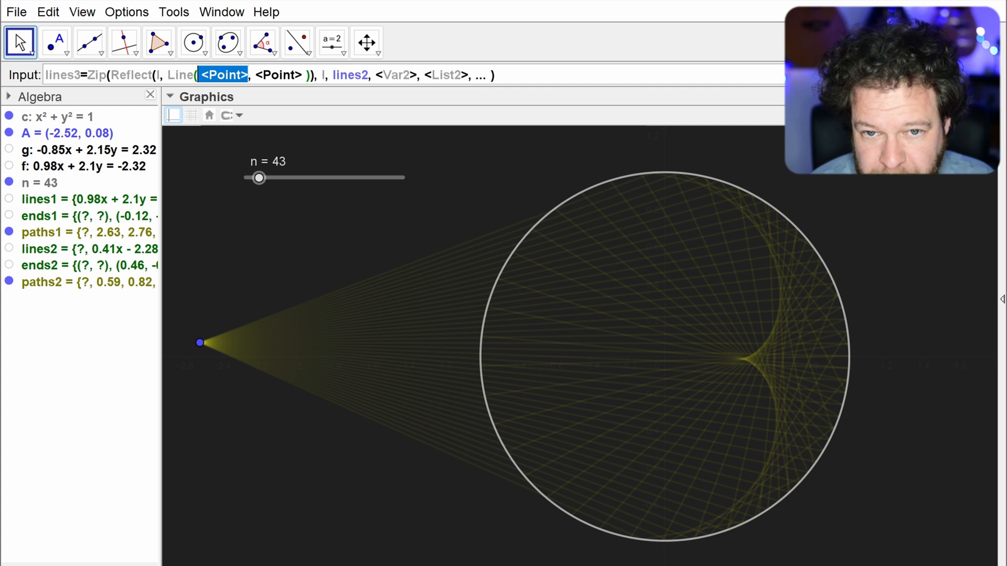
{"action": "type", "text": "(0,0)"}
{"action": "key", "text": "Tab"}
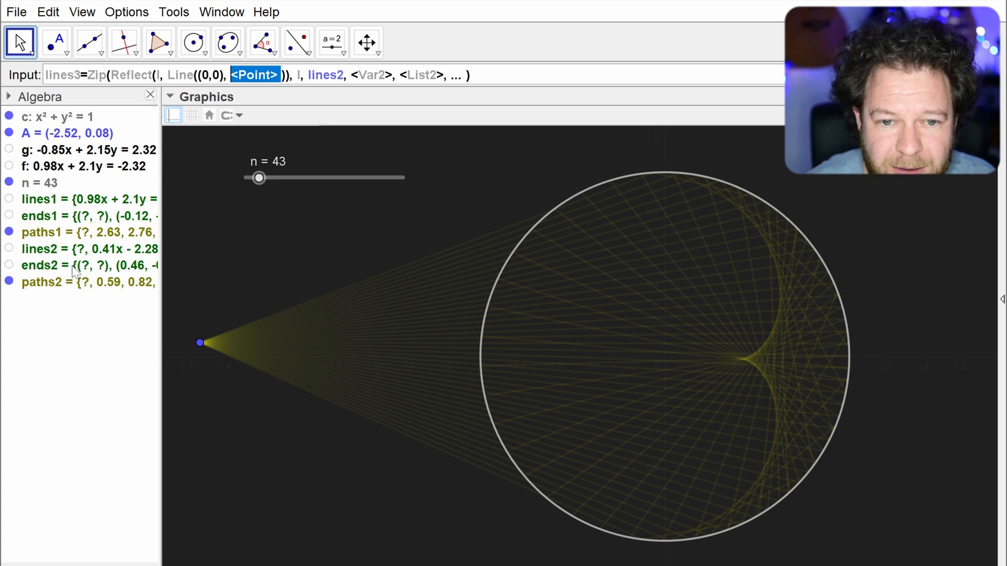
{"action": "mouse_move", "coordinate": [67, 254]}
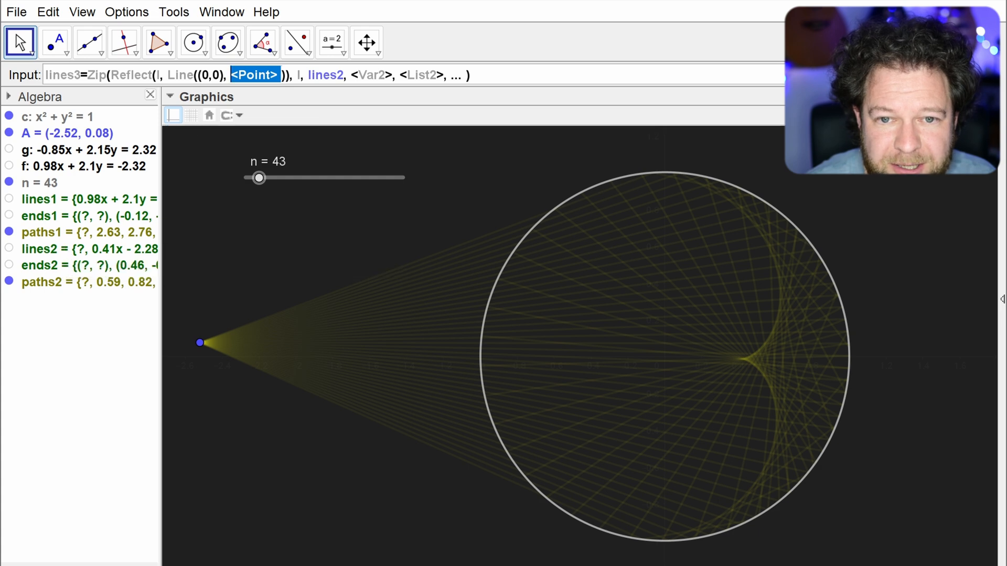
{"action": "left_click_drag", "start_coordinate": [197, 75], "coordinate": [224, 75]}
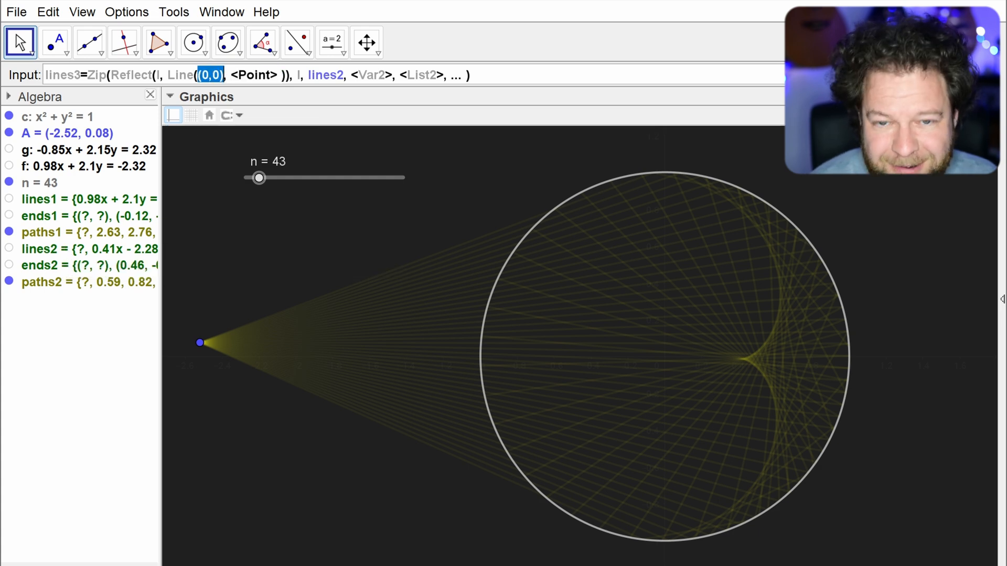
{"action": "type", "text": "P"}
{"action": "key", "text": "Tab"}
{"action": "type", "text": "(0,0"}
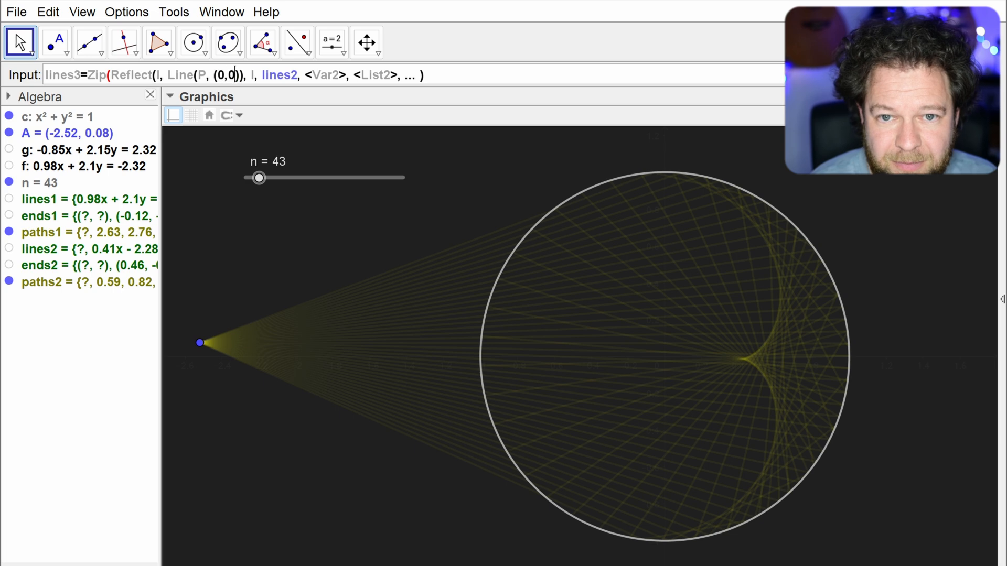
{"action": "key", "text": "Tab"}
{"action": "type", "text": "P"}
{"action": "key", "text": "Tab"}
{"action": "type", "text": "ends2"}
{"action": "key", "text": "Delete"}
{"action": "key", "text": "Delete"}
{"action": "key", "text": "Delete"}
{"action": "key", "text": "Delete"}
{"action": "key", "text": "Delete"}
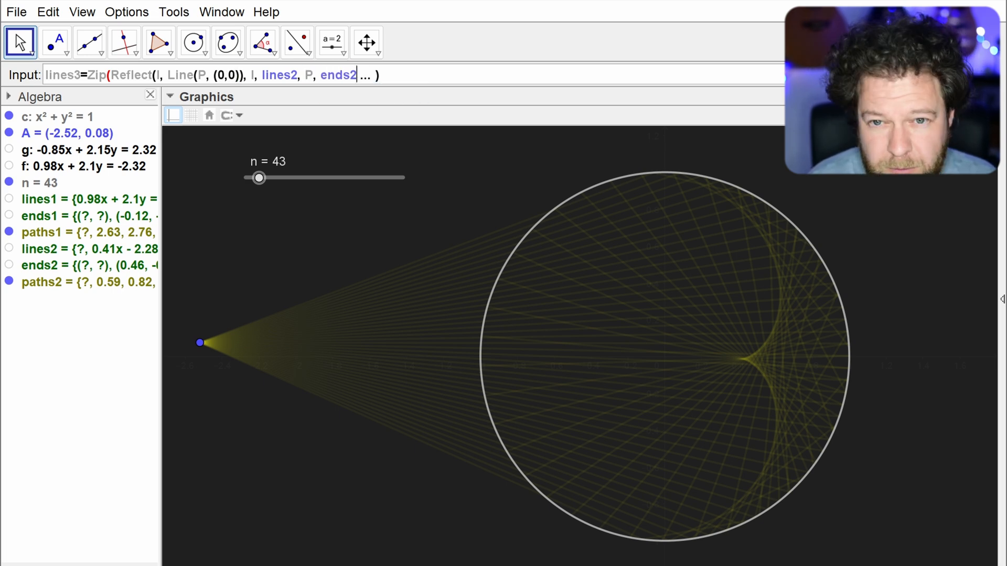
{"action": "key", "text": "Delete"}
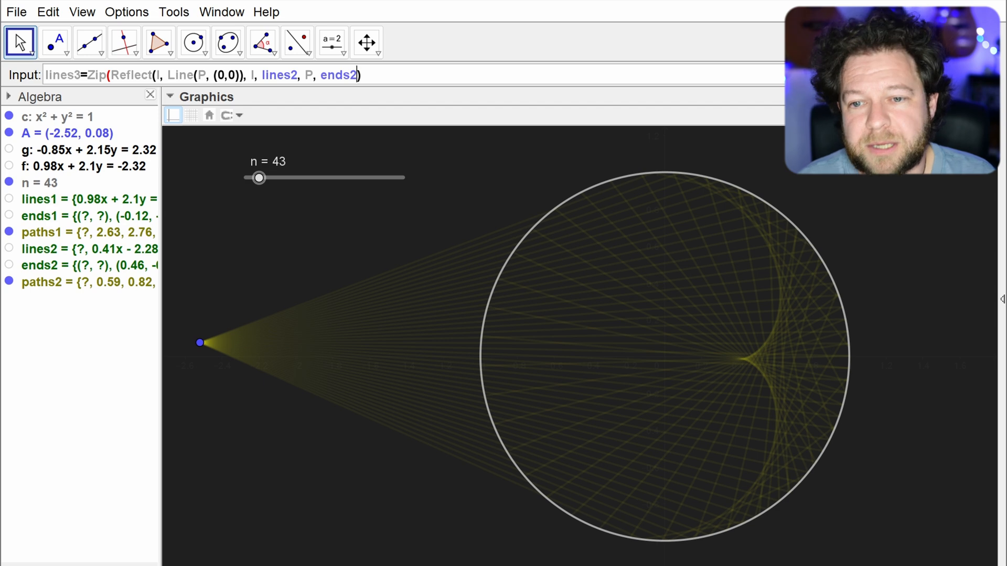
{"action": "key", "text": "Return"}
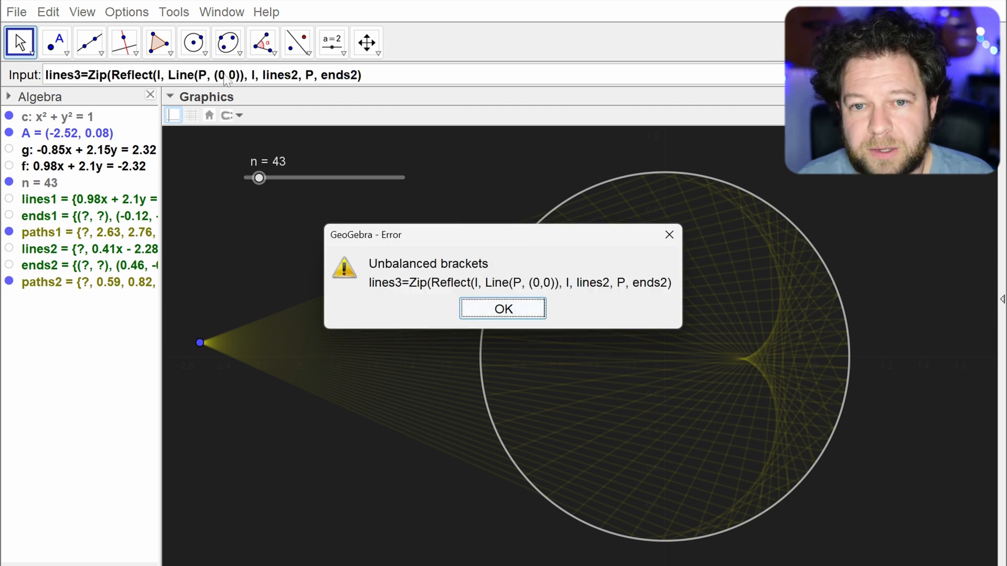
{"action": "key", "text": "Return"}
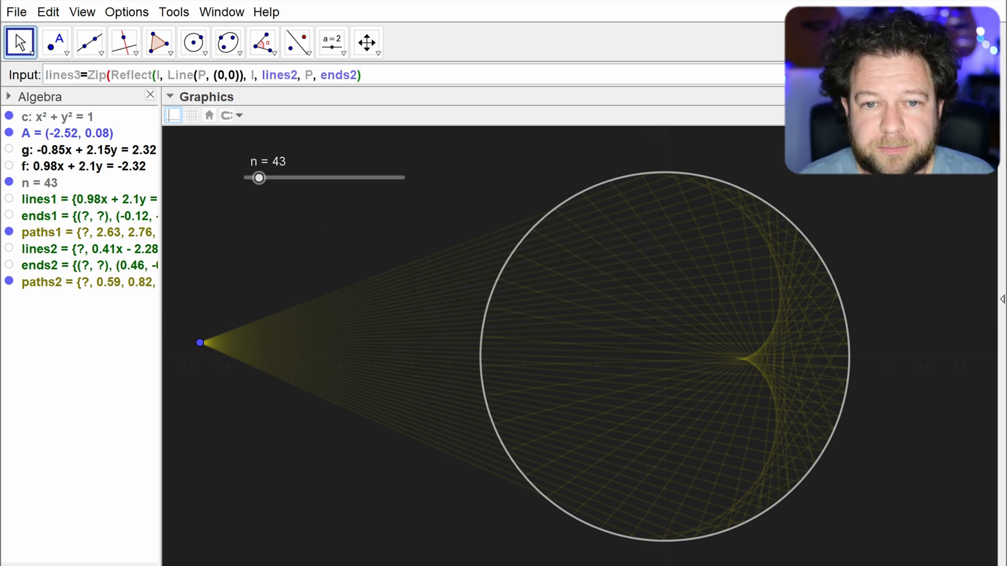
Step: Add the missing closing bracket after Line(P, (0,0)), create the list lines3 and deselect it
{"action": "key", "text": "Left"}
{"action": "key", "text": "Left"}
{"action": "key", "text": "Left"}
{"action": "key", "text": "Left"}
{"action": "key", "text": "Left"}
{"action": "key", "text": "Left"}
{"action": "key", "text": "Left"}
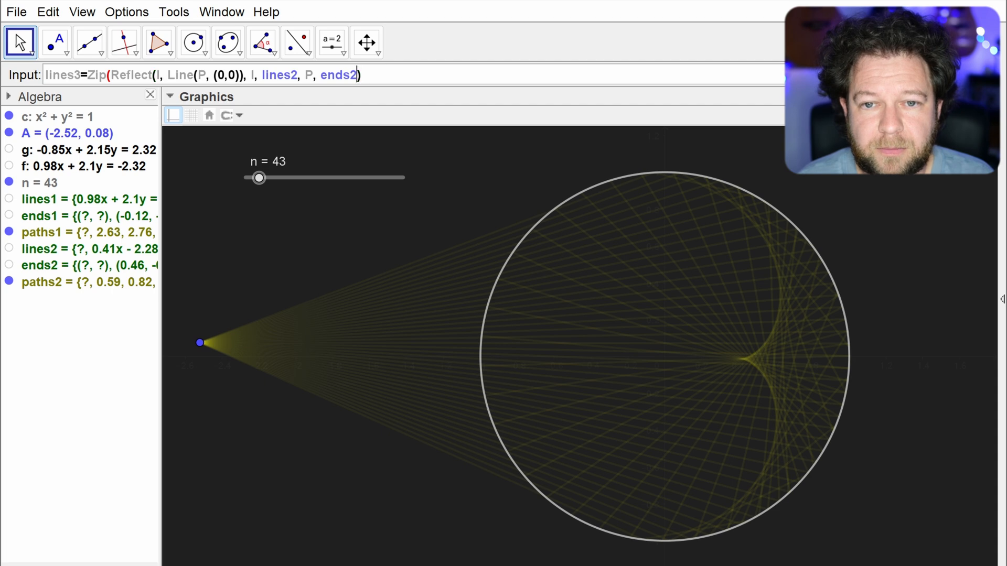
{"action": "key", "text": "Left"}
{"action": "key", "text": "Left"}
{"action": "key", "text": "Left"}
{"action": "key", "text": "Left"}
{"action": "key", "text": "Left"}
{"action": "key", "text": "Left"}
{"action": "key", "text": "Left"}
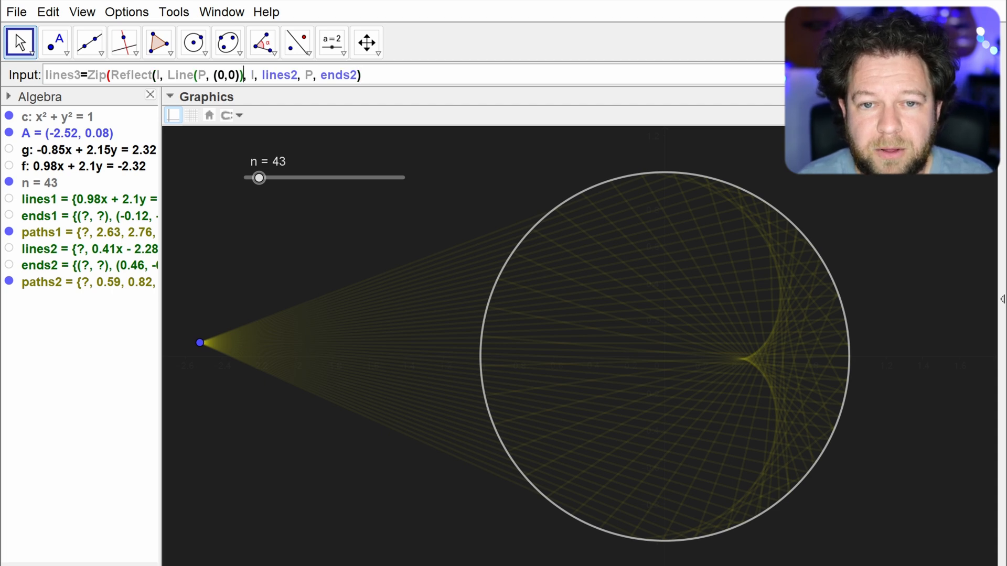
{"action": "key", "text": "Right"}
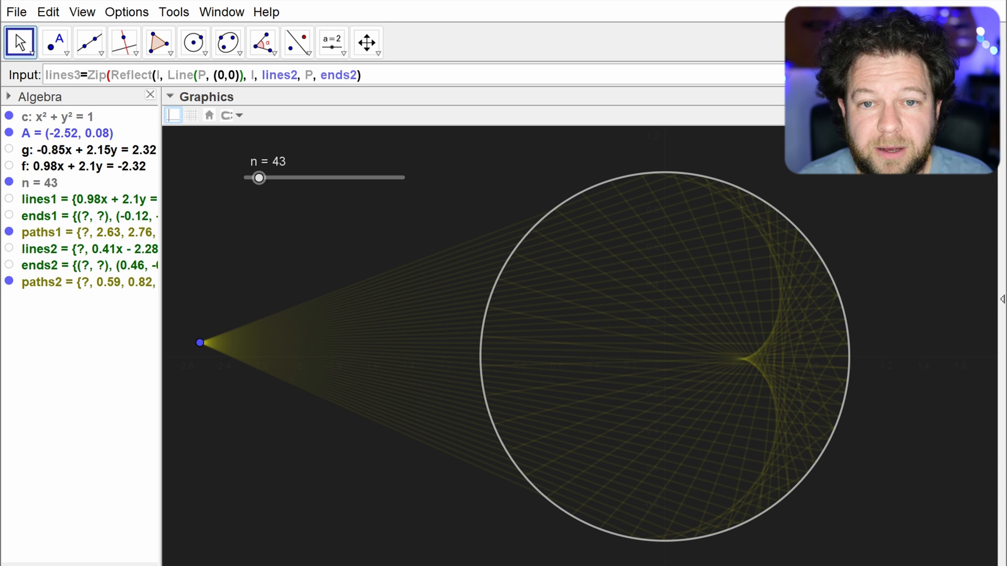
{"action": "type", "text": ")"}
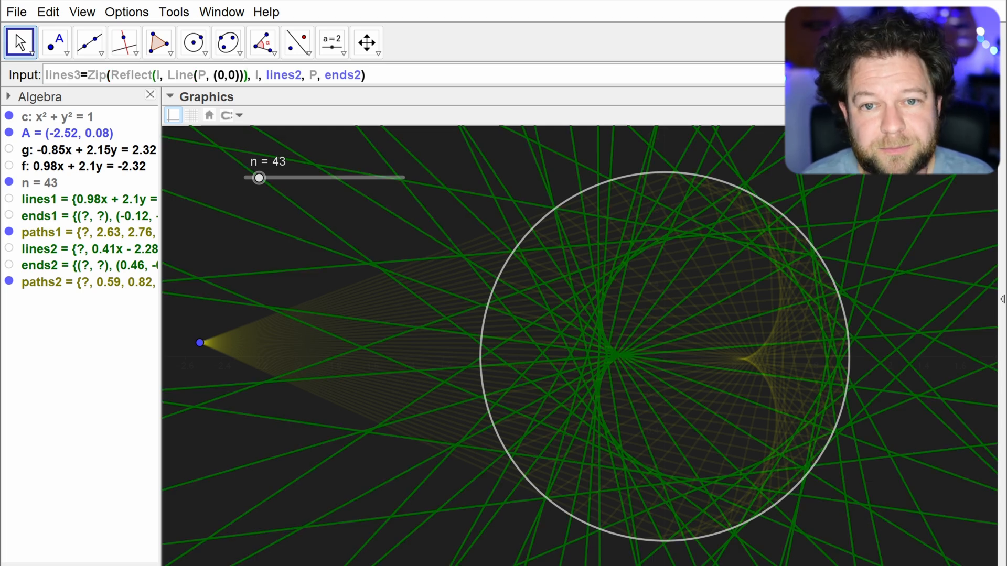
{"action": "key", "text": "End"}
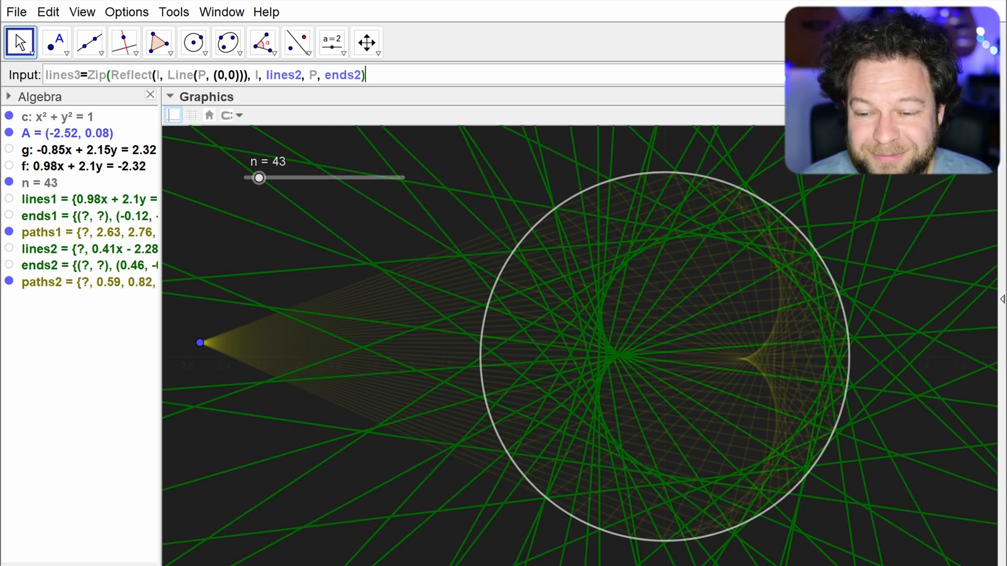
{"action": "key", "text": "Return"}
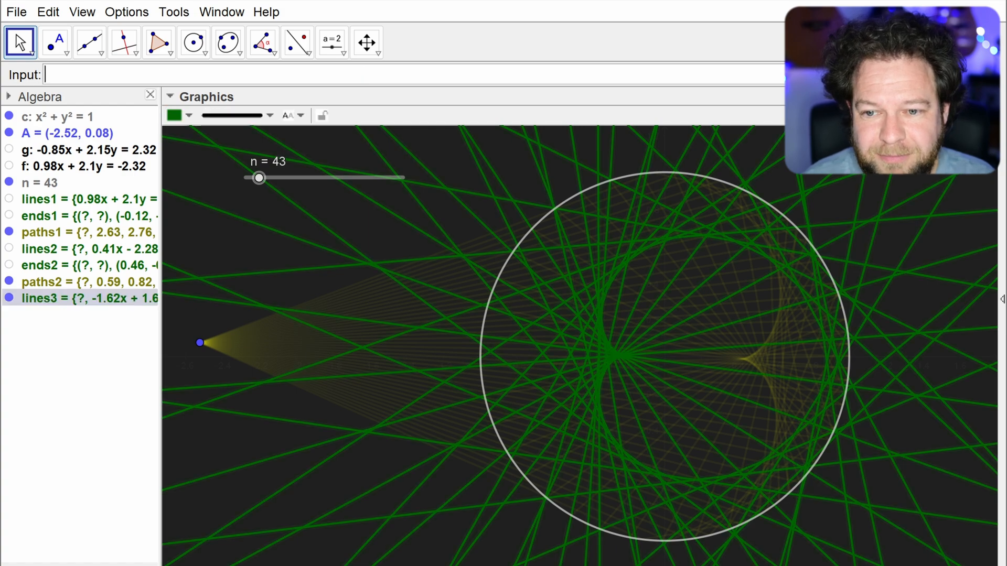
{"action": "left_click", "coordinate": [82, 374]}
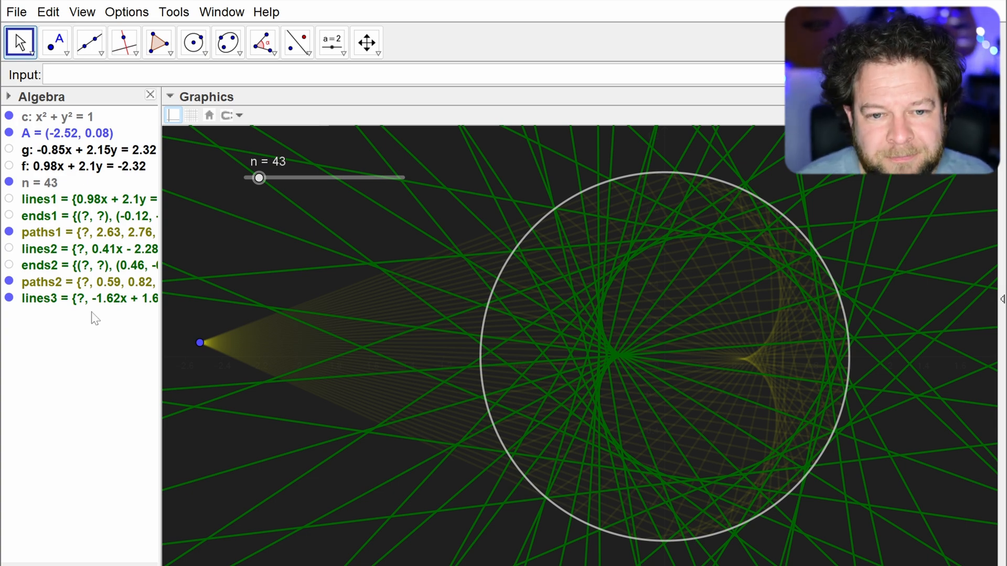
Step: Enter the list ends3 as a Zip of Intersect(l, c, 1), with l running through lines3
{"action": "left_click", "coordinate": [141, 75]}
{"action": "type", "text": "ends3=zip"}
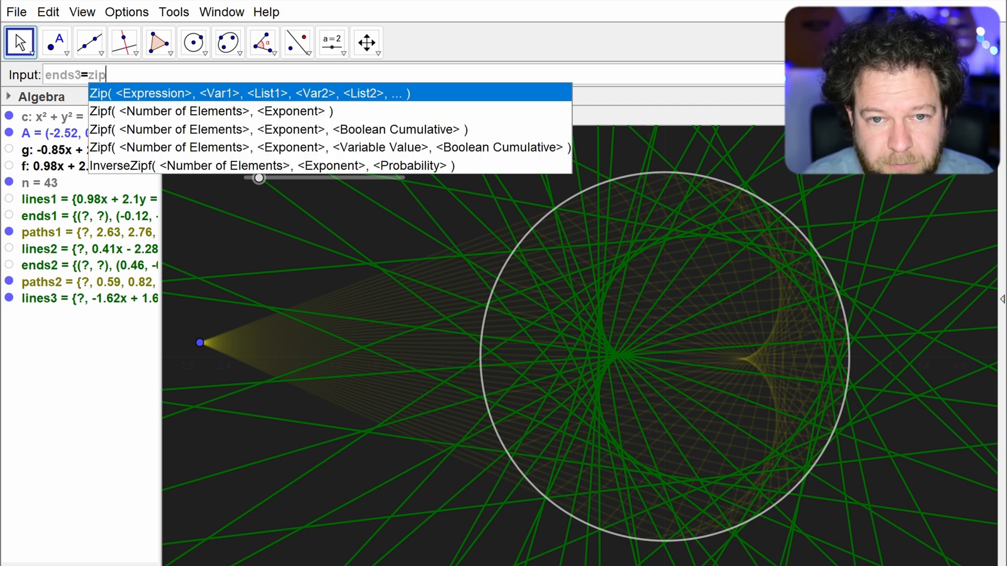
{"action": "key", "text": "Return"}
{"action": "type", "text": "inter"}
{"action": "key", "text": "Down"}
{"action": "key", "text": "Return"}
{"action": "type", "text": "l"}
{"action": "key", "text": "Tab"}
{"action": "key", "text": "Tab"}
{"action": "type", "text": "l"}
{"action": "key", "text": "Tab"}
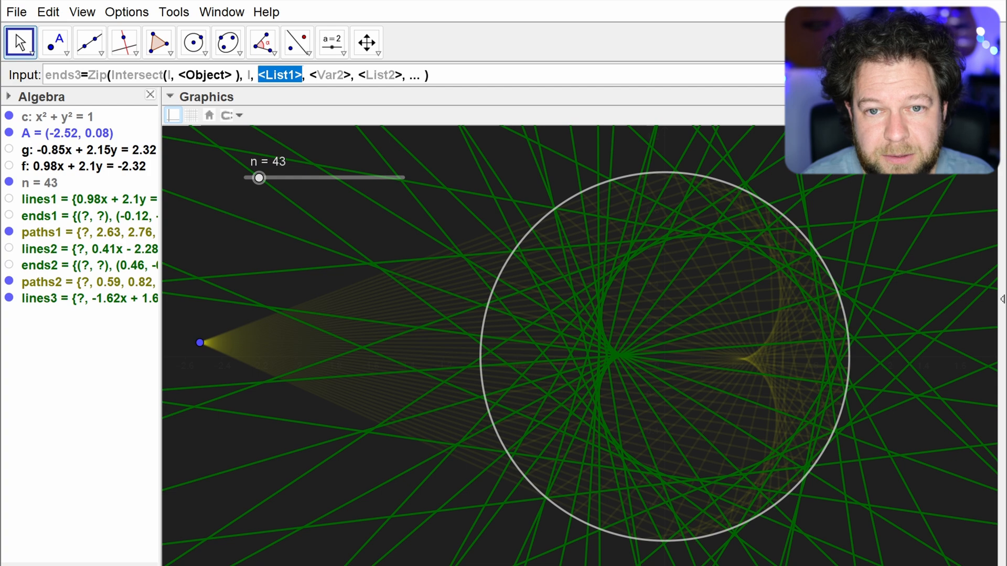
{"action": "type", "text": "lines3"}
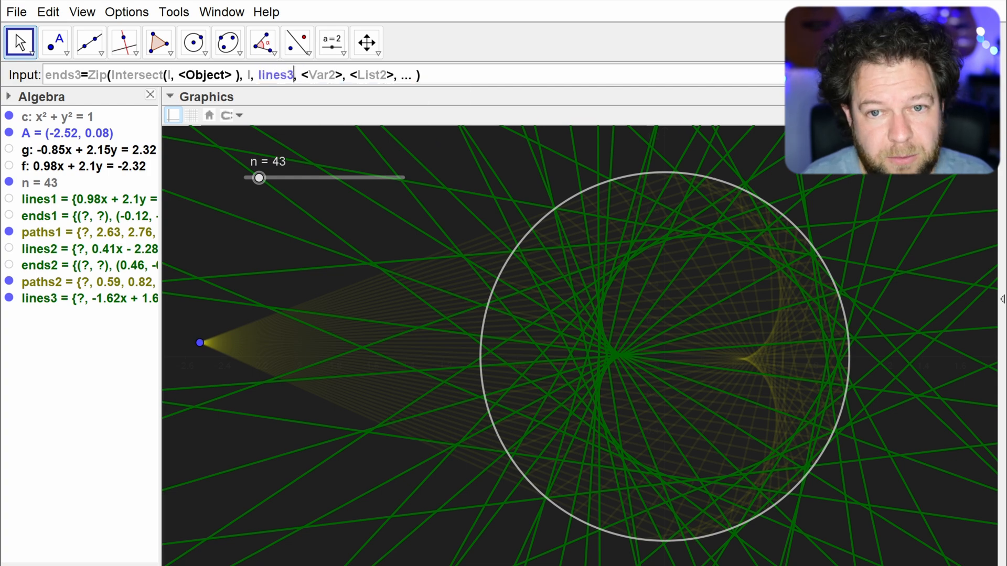
{"action": "key", "text": "Tab"}
{"action": "key", "text": "Tab"}
{"action": "key", "text": "Tab"}
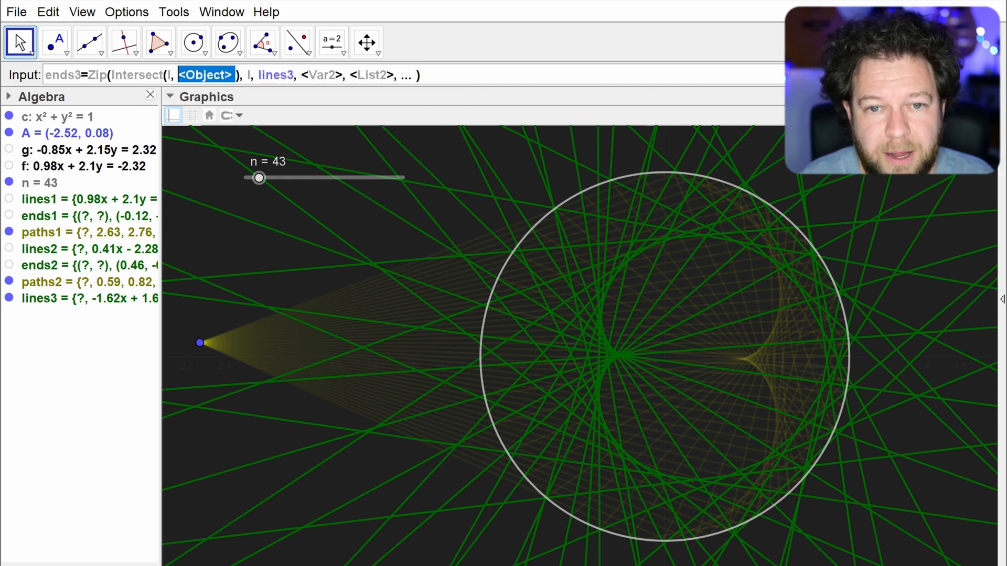
{"action": "type", "text": "c,1"}
{"action": "key", "text": "Tab"}
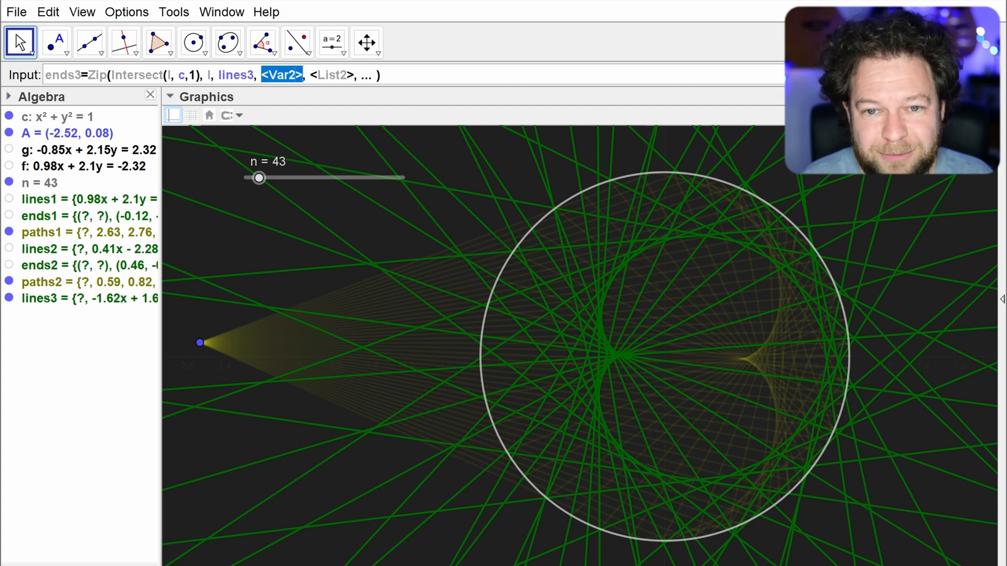
Step: Remove the unused placeholders from the ends3 definition, set its intersection index to 2 and create the list
{"action": "key", "text": "Delete"}
{"action": "key", "text": "Delete"}
{"action": "key", "text": "Delete"}
{"action": "key", "text": "Delete"}
{"action": "key", "text": "Delete"}
{"action": "key", "text": "Delete"}
{"action": "key", "text": "Delete"}
{"action": "key", "text": "Delete"}
{"action": "key", "text": "Delete"}
{"action": "key", "text": "Delete"}
{"action": "key", "text": "Delete"}
{"action": "key", "text": "Delete"}
{"action": "key", "text": "Delete"}
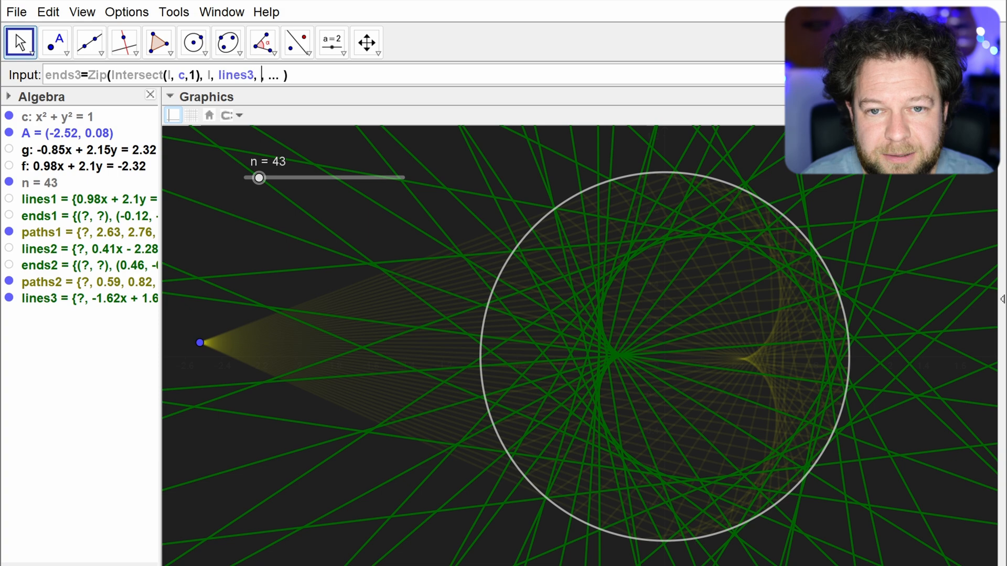
{"action": "key", "text": "Delete"}
{"action": "key", "text": "Delete"}
{"action": "key", "text": "BackSpace"}
{"action": "key", "text": "BackSpace"}
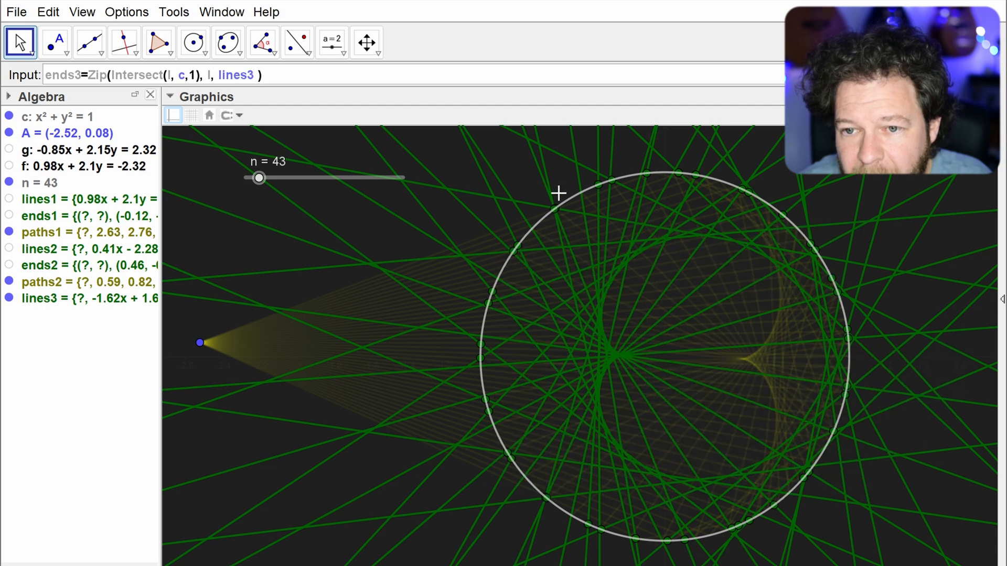
{"action": "key", "text": "BackSpace"}
{"action": "type", "text": "2"}
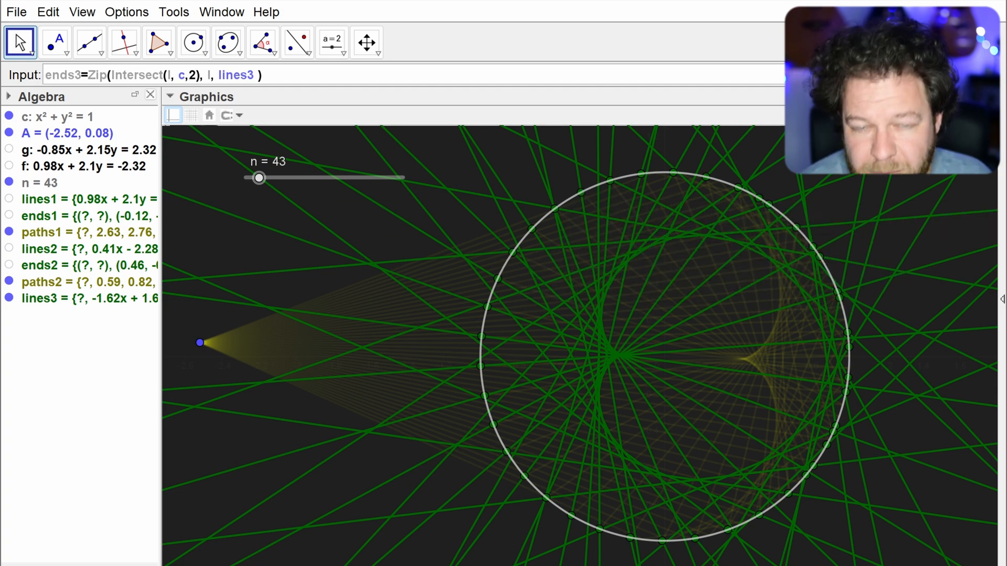
{"action": "key", "text": "Return"}
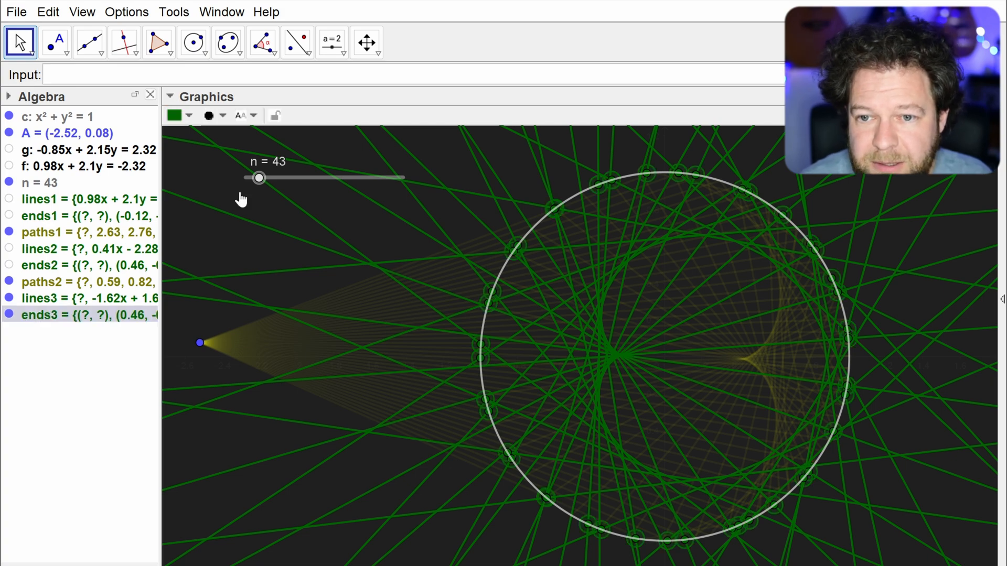
Step: Hide the lines3 list in the drawing
{"action": "left_click", "coordinate": [10, 299]}
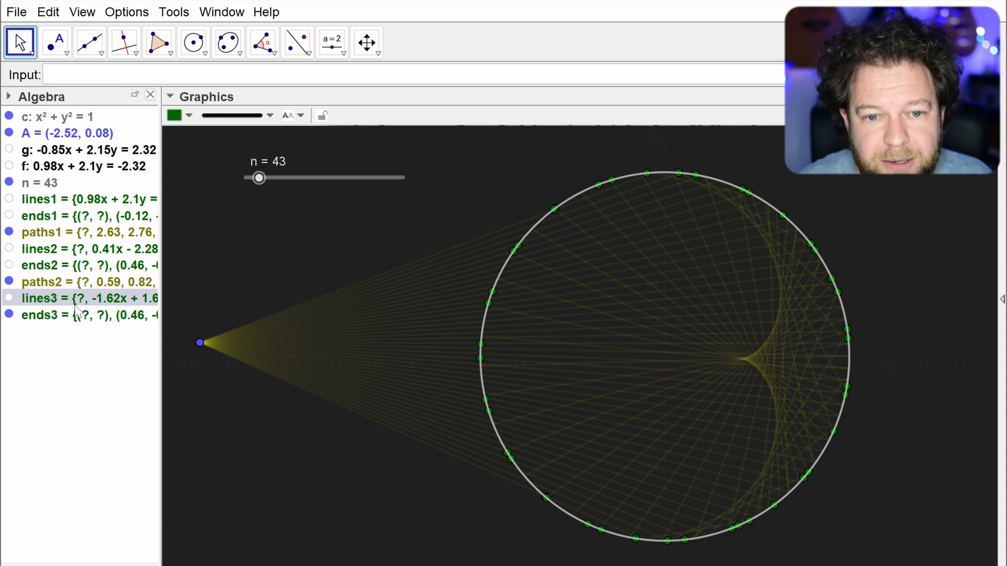
{"action": "left_click", "coordinate": [57, 74]}
{"action": "type", "text": "paths3"}
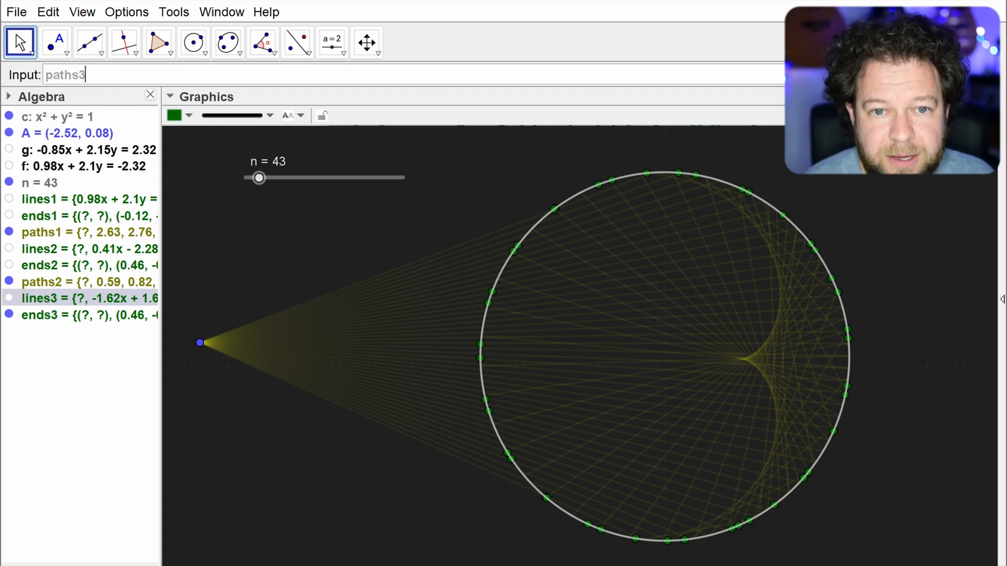
{"action": "key", "text": "Return"}
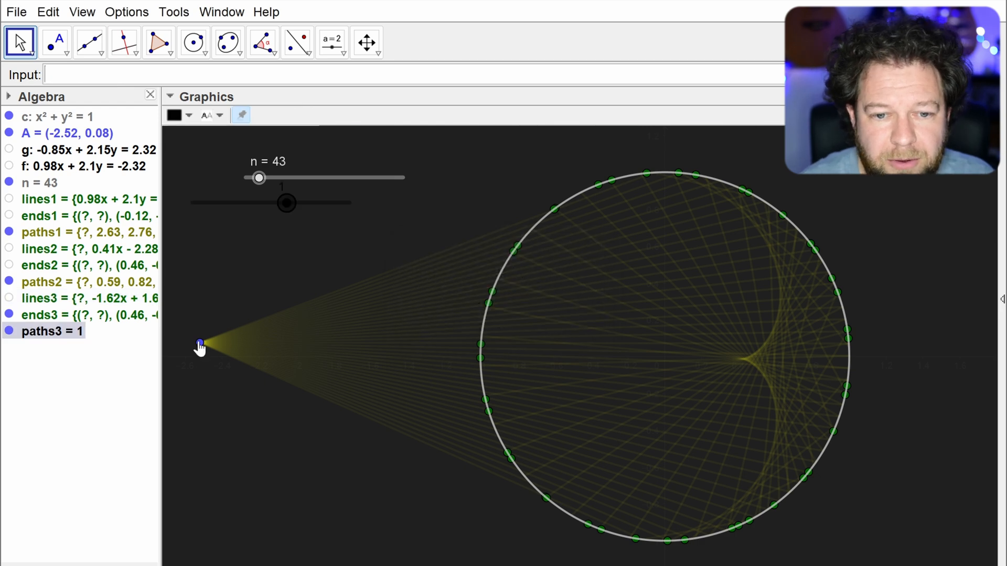
{"action": "key", "text": "Delete"}
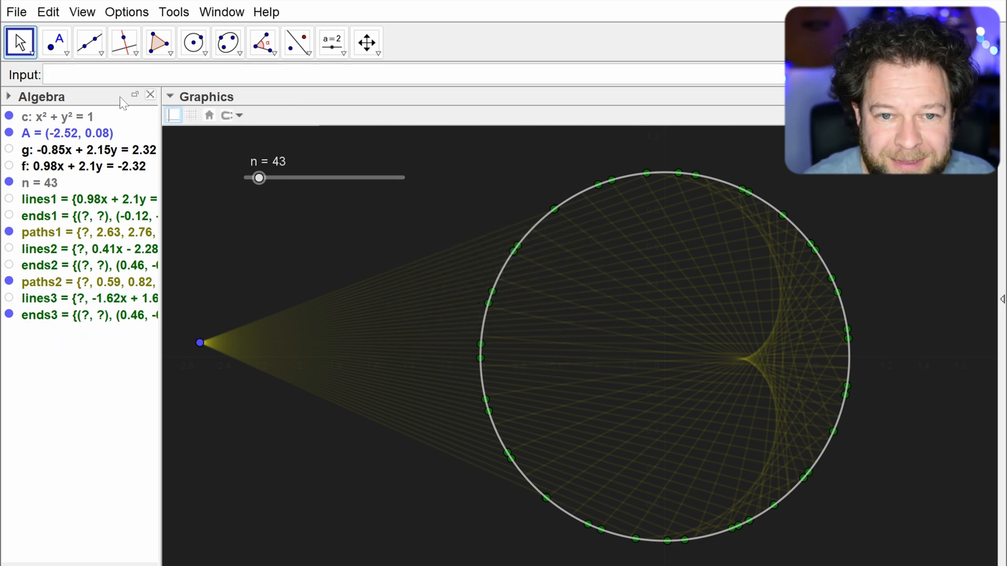
Step: Start the definition of paths3 as a Zip of Segment(P, Q)
{"action": "type", "text": "paths3=Zip"}
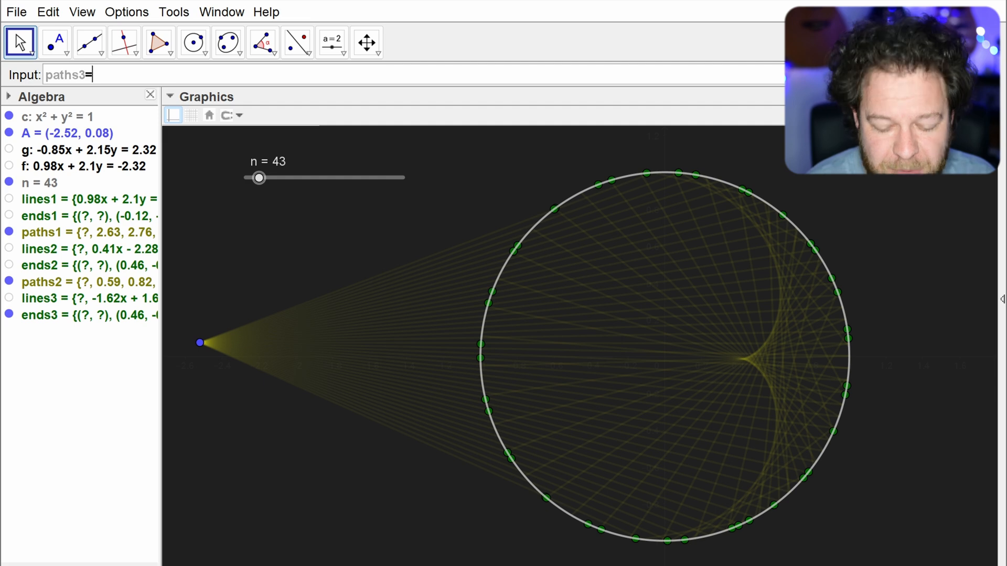
{"action": "key", "text": "Return"}
{"action": "type", "text": "segment"}
{"action": "key", "text": "Return"}
{"action": "type", "text": "P"}
{"action": "key", "text": "Tab"}
{"action": "type", "text": "Q"}
{"action": "key", "text": "Tab"}
Step: Let P run through ends2 and Q run through ends3 in the paths3 Zip definition
{"action": "type", "text": "P"}
{"action": "key", "text": "Tab"}
{"action": "type", "text": "ends2"}
{"action": "key", "text": "Tab"}
{"action": "type", "text": "Q"}
{"action": "key", "text": "Tab"}
{"action": "type", "text": "ends3"}
Step: Remove the unused placeholders after ends3 in the paths3 definition and create the list
{"action": "key", "text": "Delete"}
{"action": "key", "text": "Delete"}
{"action": "key", "text": "Delete"}
{"action": "key", "text": "Delete"}
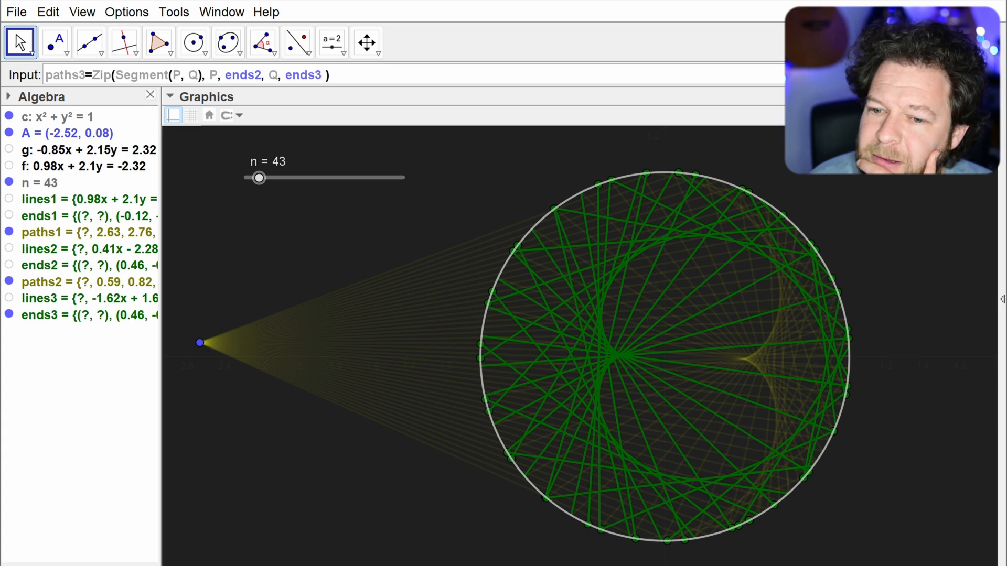
{"action": "key", "text": "Delete"}
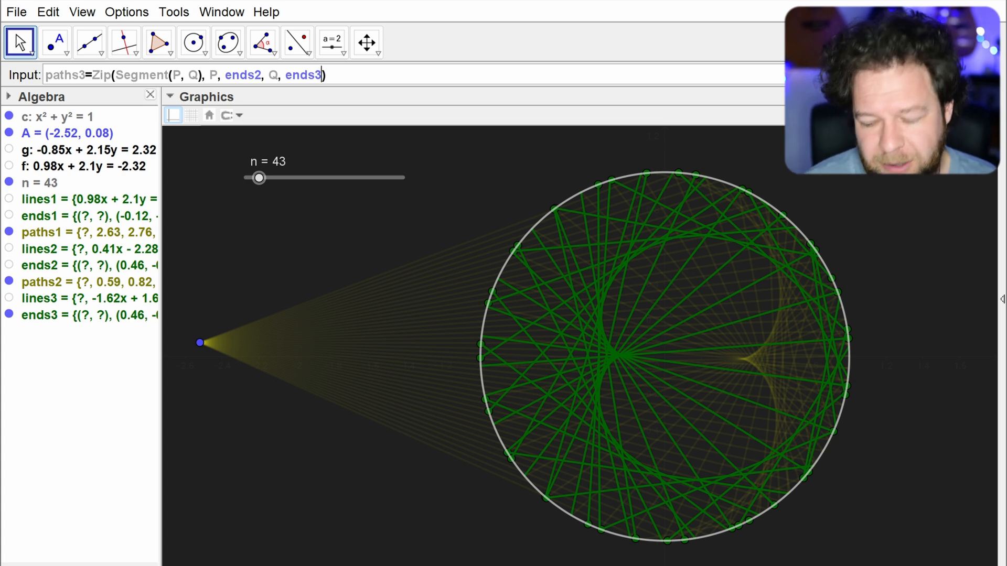
{"action": "key", "text": "Return"}
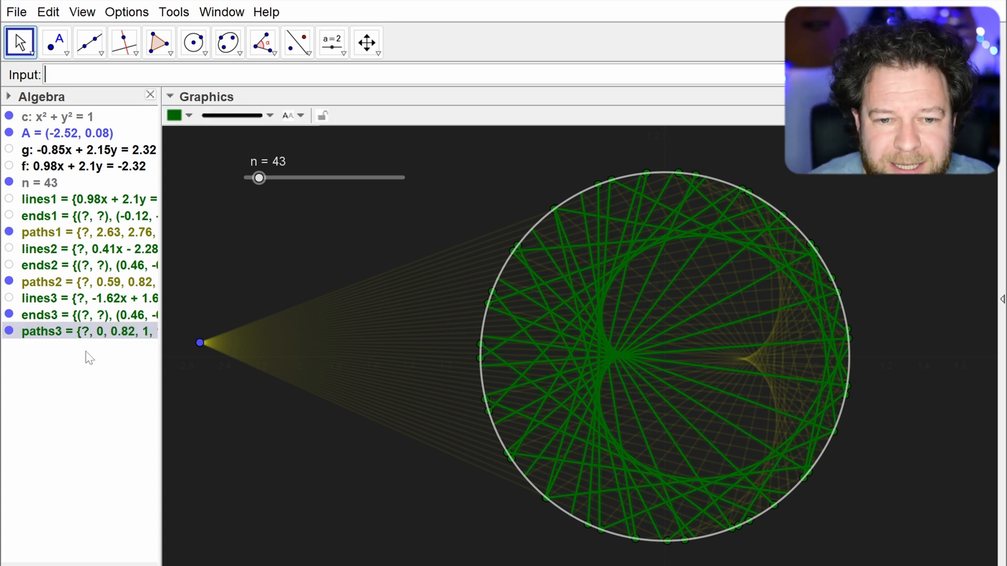
Step: Colour the paths3 segments yellow and keep the list selected
{"action": "left_click", "coordinate": [188, 116]}
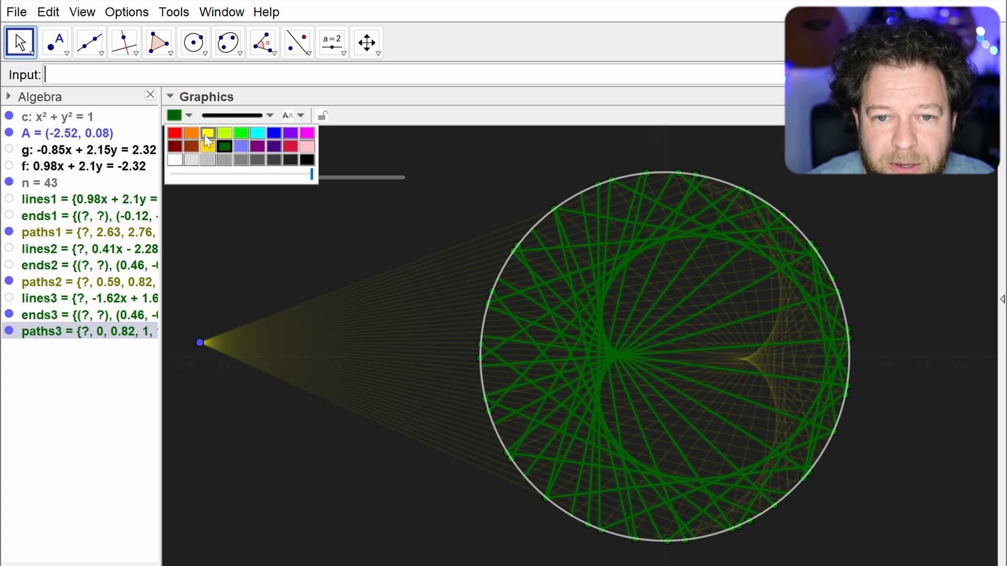
{"action": "left_click", "coordinate": [208, 133]}
{"action": "left_click", "coordinate": [89, 338]}
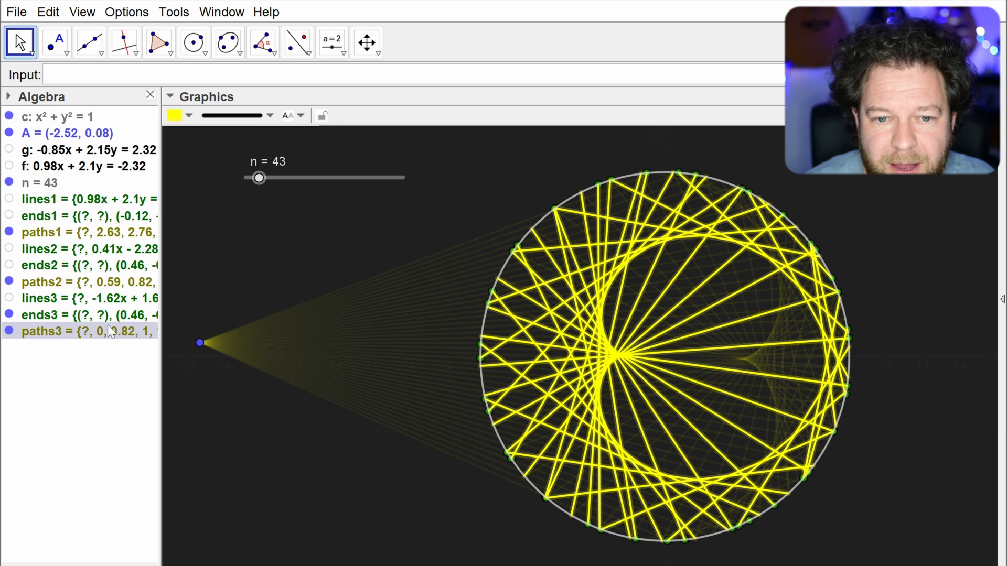
Step: Lower the line opacity of the paths3 list to about 5 and close its properties
{"action": "right_click", "coordinate": [105, 332]}
{"action": "left_click", "coordinate": [204, 497]}
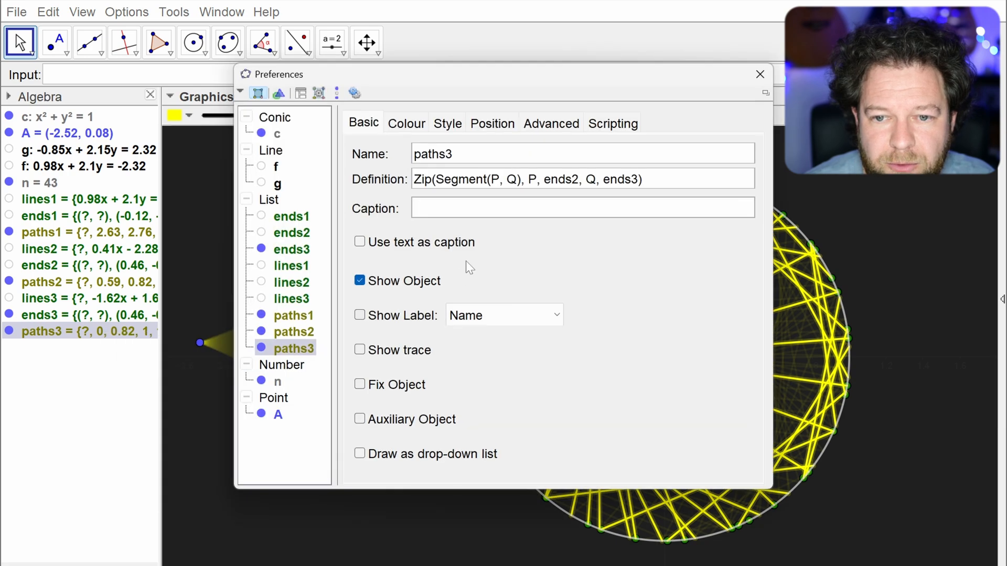
{"action": "left_click", "coordinate": [450, 126]}
{"action": "left_click_drag", "start_coordinate": [501, 243], "coordinate": [374, 253]}
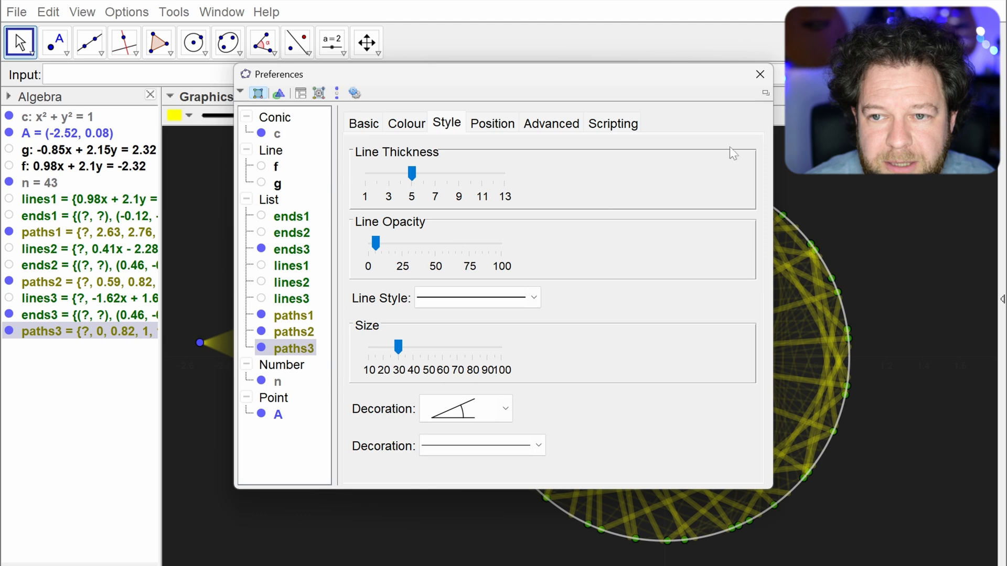
{"action": "left_click", "coordinate": [72, 285]}
{"action": "left_click", "coordinate": [760, 74]}
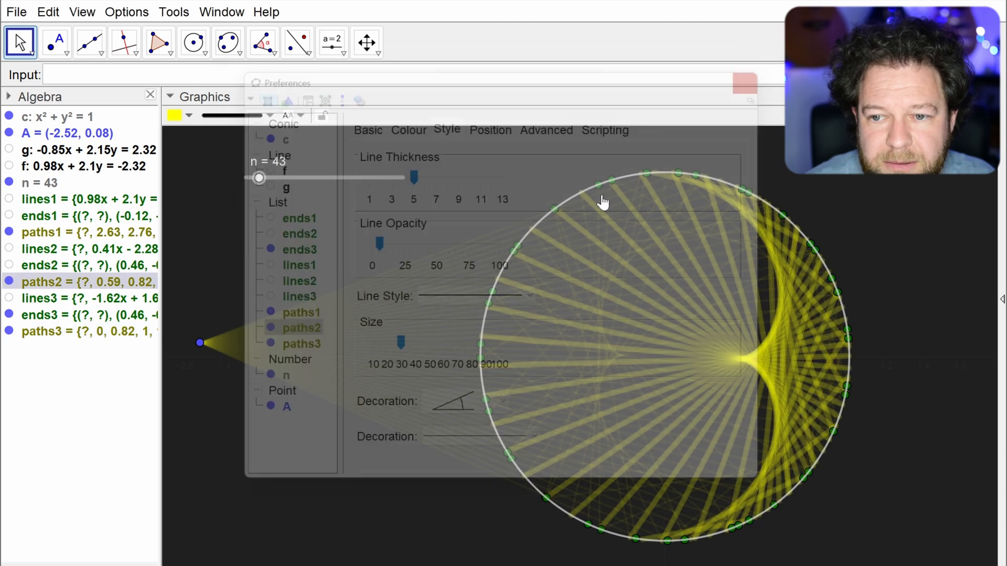
{"action": "left_click", "coordinate": [269, 482]}
Step: Hide the ends3 points and set the n slider to 325
{"action": "left_click_drag", "start_coordinate": [259, 181], "coordinate": [366, 197]}
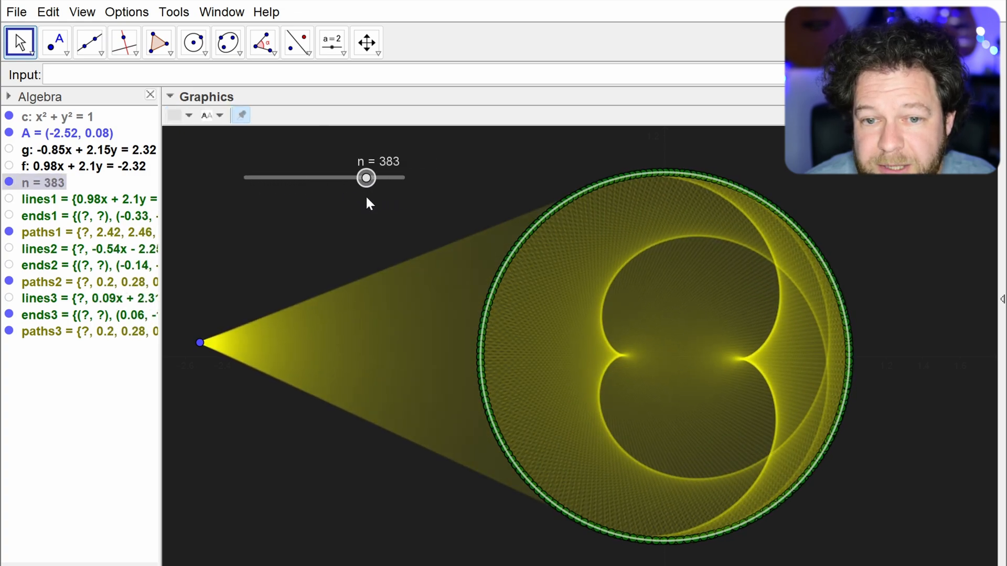
{"action": "left_click", "coordinate": [9, 314]}
{"action": "mouse_move", "coordinate": [366, 178]}
{"action": "left_mouse_down"}
{"action": "mouse_move", "coordinate": [315, 180]}
{"action": "mouse_move", "coordinate": [348, 178]}
{"action": "left_mouse_up"}
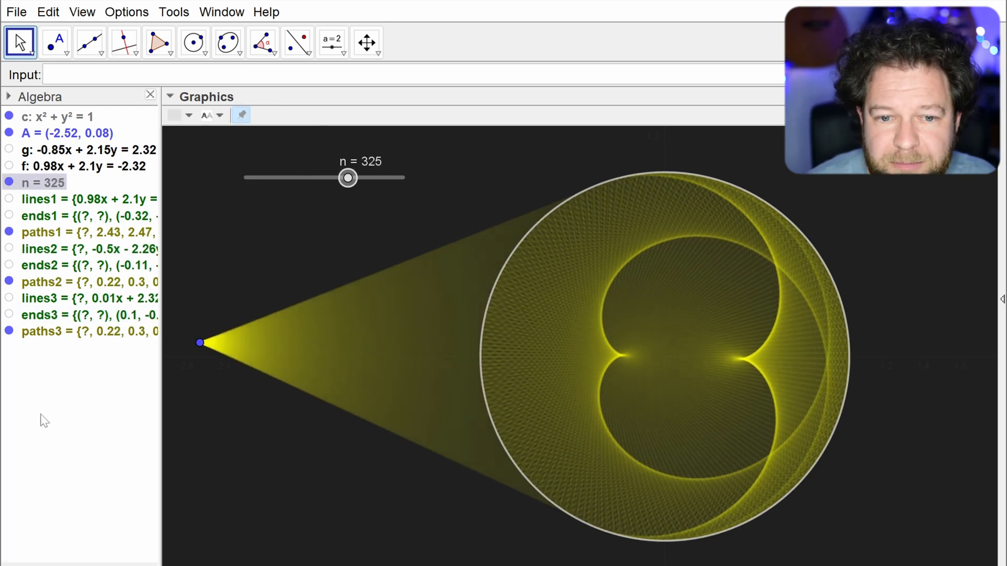
Step: Colour the paths2 segments red and the paths3 segments green
{"action": "left_click", "coordinate": [79, 283]}
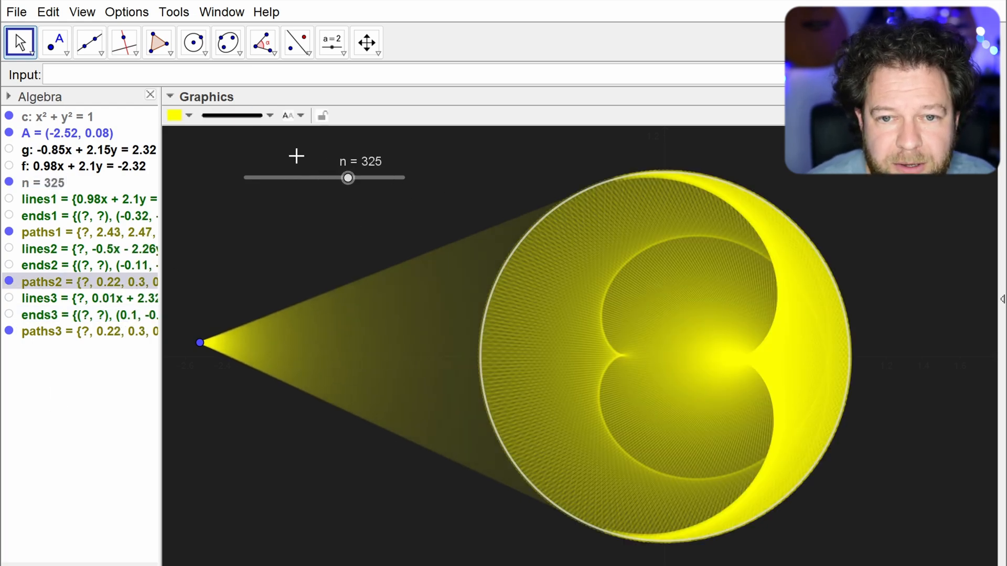
{"action": "left_click", "coordinate": [189, 116]}
{"action": "left_click", "coordinate": [175, 134]}
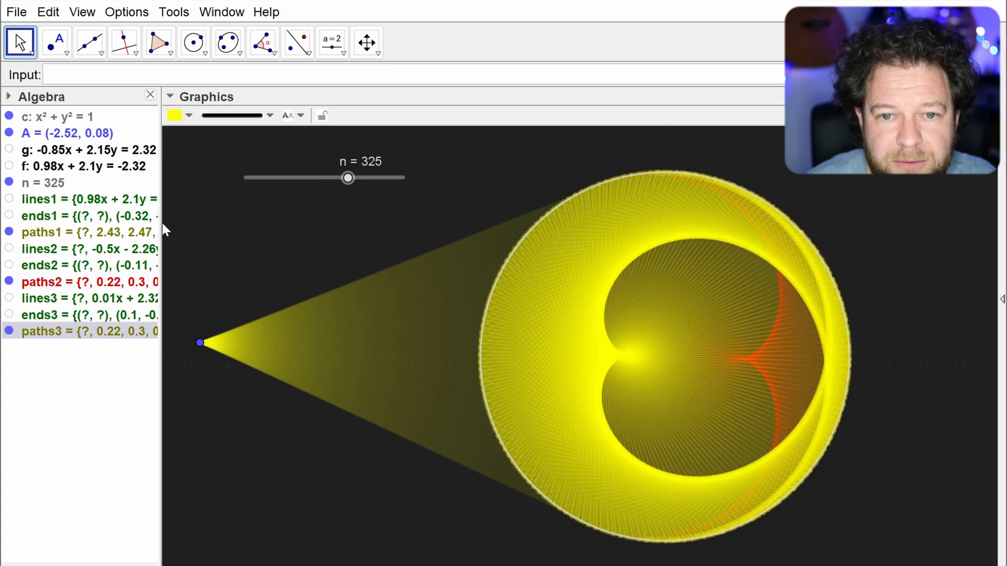
{"action": "left_click", "coordinate": [189, 117]}
{"action": "left_click", "coordinate": [242, 134]}
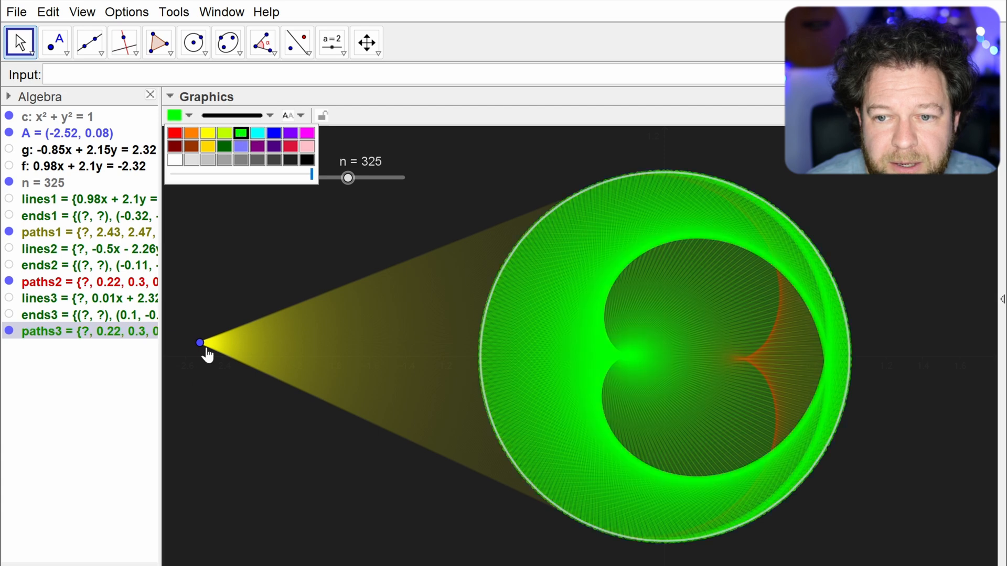
{"action": "left_click", "coordinate": [225, 449]}
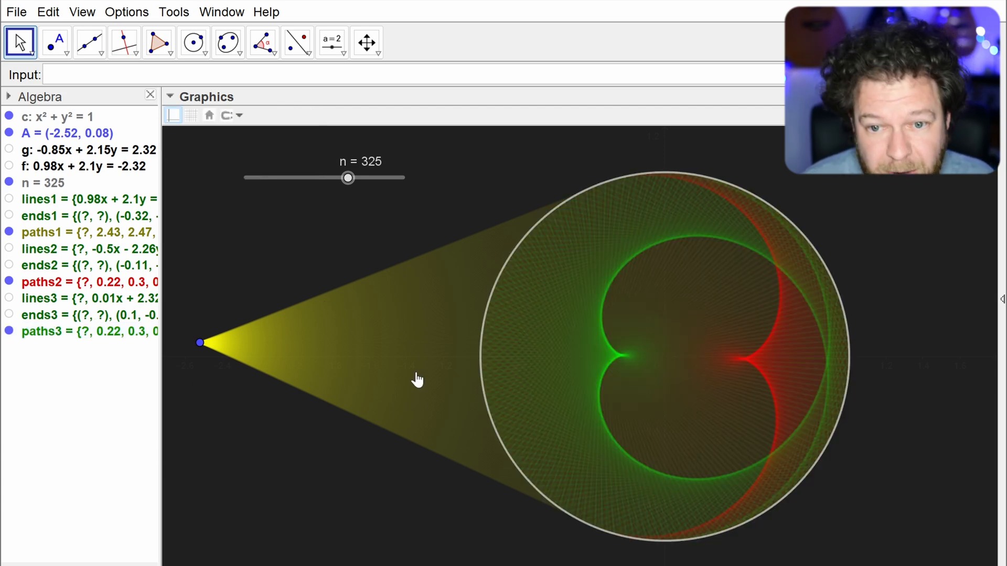
Step: Change the colour of the paths3 segments to cyan
{"action": "left_click_drag", "start_coordinate": [349, 178], "coordinate": [350, 203]}
{"action": "left_click", "coordinate": [105, 334]}
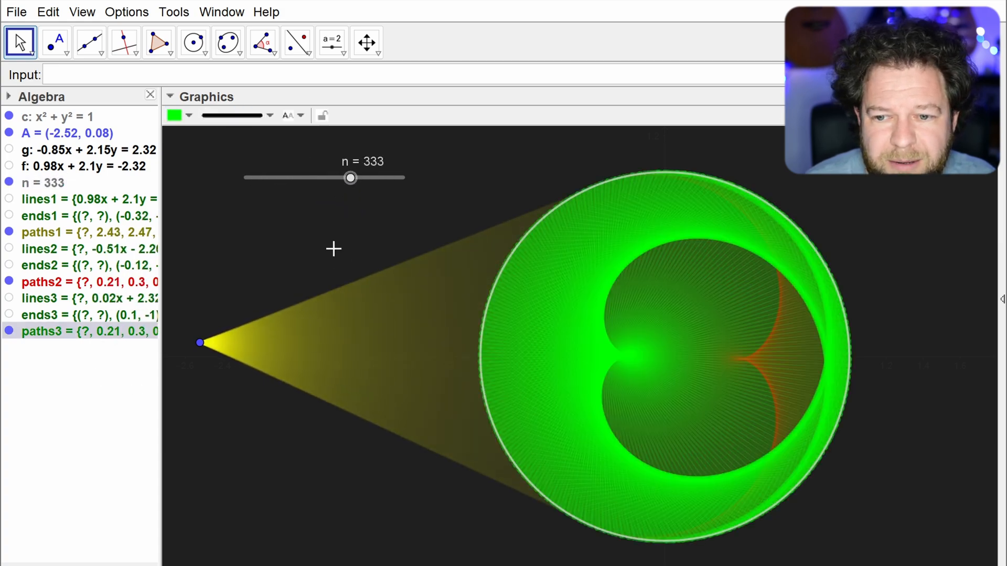
{"action": "left_click", "coordinate": [189, 119]}
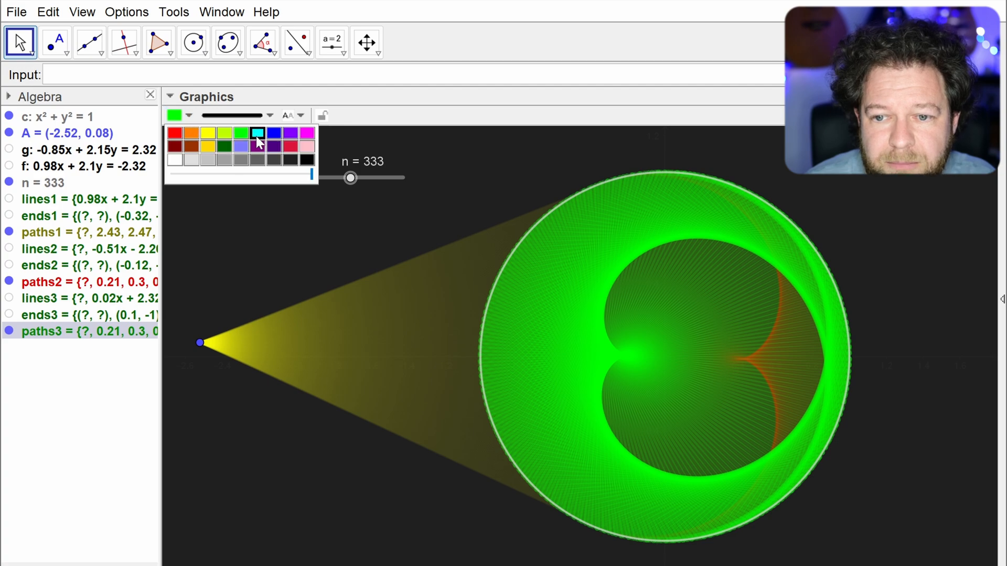
{"action": "left_click", "coordinate": [257, 135]}
{"action": "left_click", "coordinate": [310, 235]}
Step: Set the n slider to 263 and move point A to about (-2.5, 0.04)
{"action": "left_click_drag", "start_coordinate": [351, 178], "coordinate": [329, 181]}
{"action": "mouse_move", "coordinate": [210, 349]}
{"action": "left_mouse_down"}
{"action": "mouse_move", "coordinate": [370, 252]}
{"action": "mouse_move", "coordinate": [685, 153]}
{"action": "mouse_move", "coordinate": [885, 456]}
{"action": "mouse_move", "coordinate": [472, 560]}
{"action": "mouse_move", "coordinate": [175, 304]}
{"action": "mouse_move", "coordinate": [277, 348]}
{"action": "mouse_move", "coordinate": [193, 283]}
{"action": "mouse_move", "coordinate": [176, 315]}
{"action": "mouse_move", "coordinate": [196, 348]}
{"action": "mouse_move", "coordinate": [187, 345]}
{"action": "mouse_move", "coordinate": [450, 340]}
{"action": "mouse_move", "coordinate": [187, 341]}
{"action": "mouse_move", "coordinate": [202, 349]}
{"action": "left_mouse_up"}
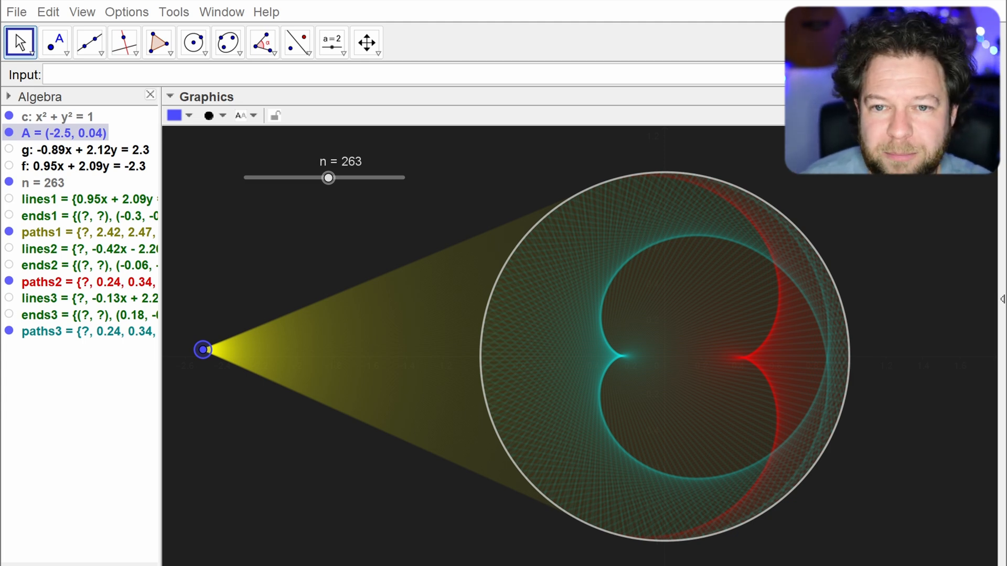
Step: Create a number slider named t below the n slider, ranging from 0 to 20 with the increment left blank
{"action": "left_click", "coordinate": [332, 41]}
{"action": "left_click", "coordinate": [249, 230]}
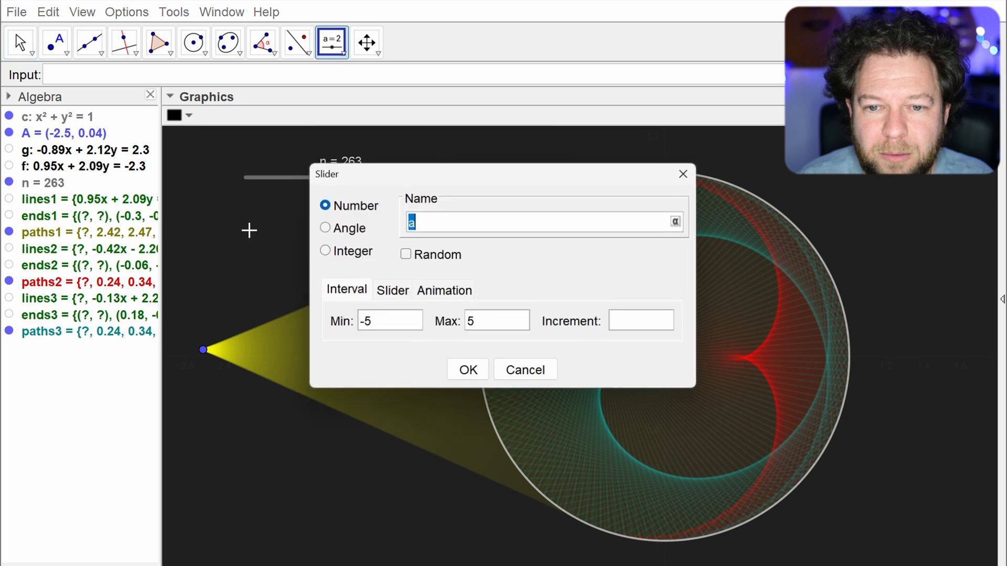
{"action": "type", "text": "y"}
{"action": "key", "text": "BackSpace"}
{"action": "type", "text": "t"}
{"action": "left_click", "coordinate": [400, 328]}
{"action": "type", "text": "0"}
{"action": "key", "text": "Tab"}
{"action": "key", "text": "BackSpace"}
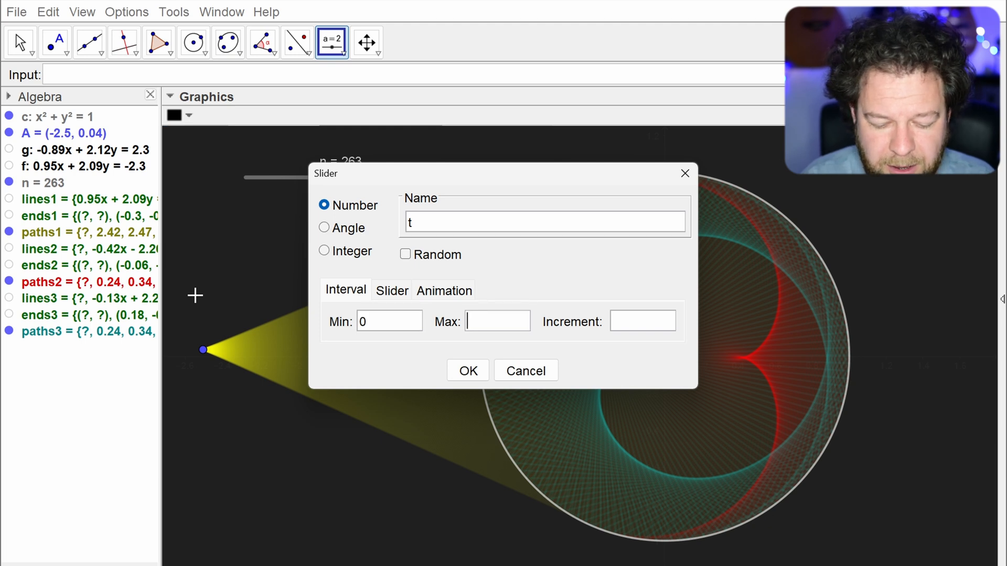
{"action": "type", "text": "20"}
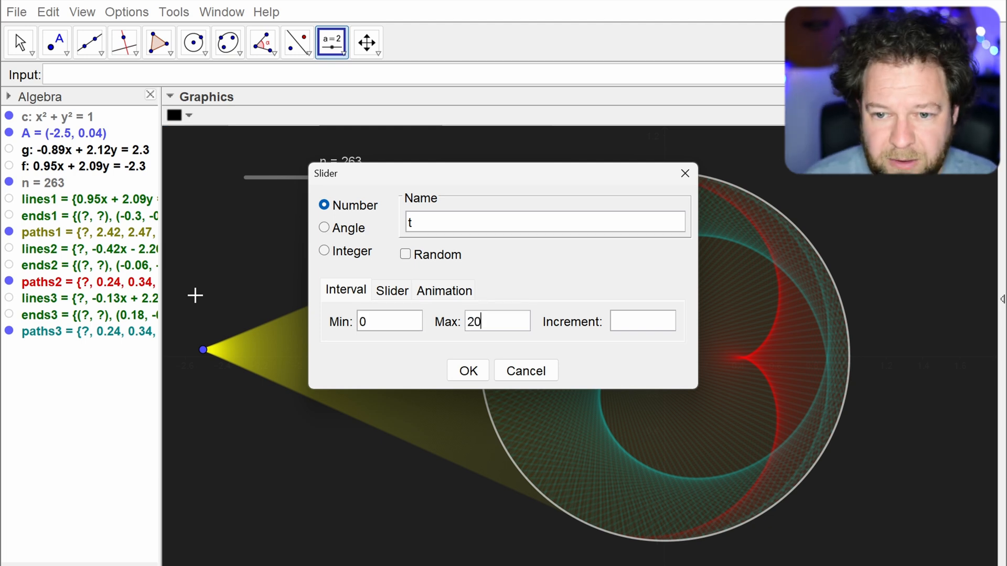
{"action": "left_click", "coordinate": [640, 328]}
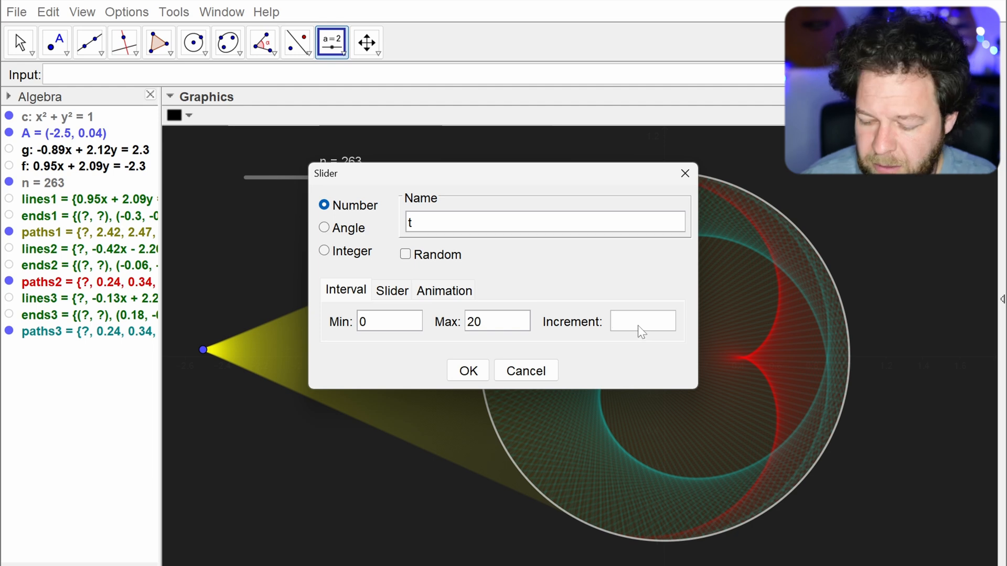
{"action": "left_click", "coordinate": [468, 371]}
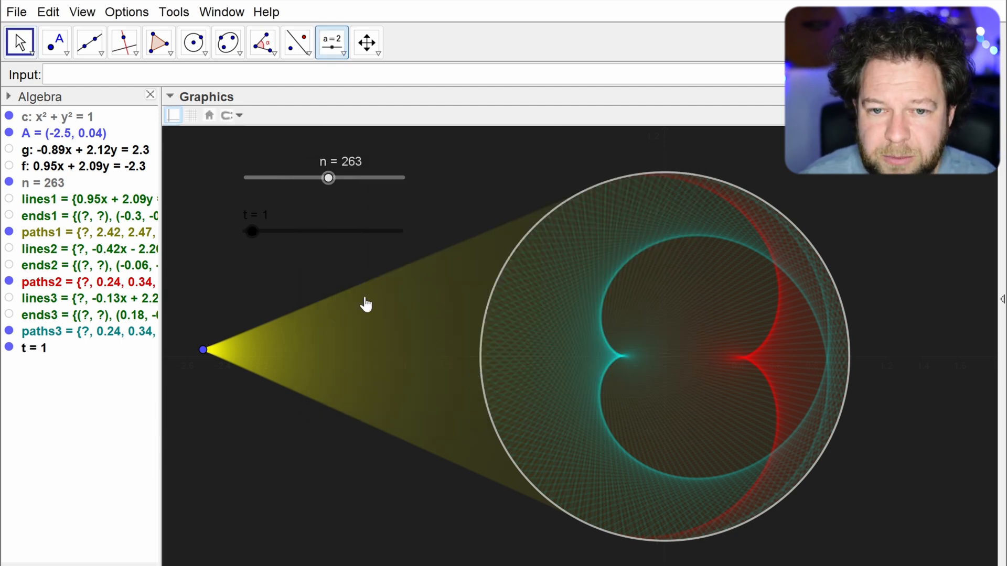
Step: Colour the t slider light grey
{"action": "mouse_move", "coordinate": [261, 235]}
{"action": "left_mouse_down"}
{"action": "mouse_move", "coordinate": [270, 238]}
{"action": "mouse_move", "coordinate": [247, 235]}
{"action": "left_mouse_up"}
{"action": "right_click", "coordinate": [247, 234]}
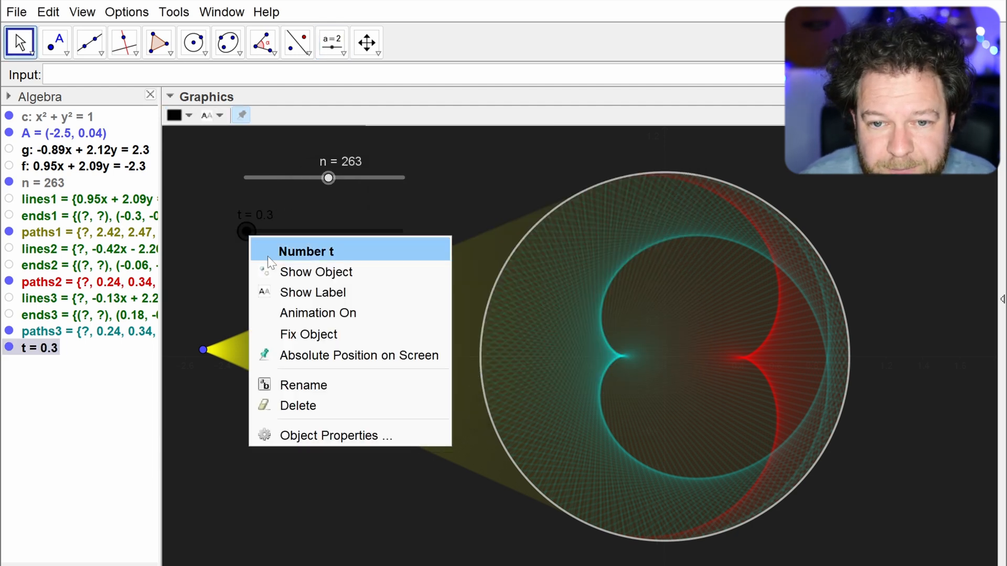
{"action": "left_click", "coordinate": [187, 116]}
{"action": "left_click", "coordinate": [191, 160]}
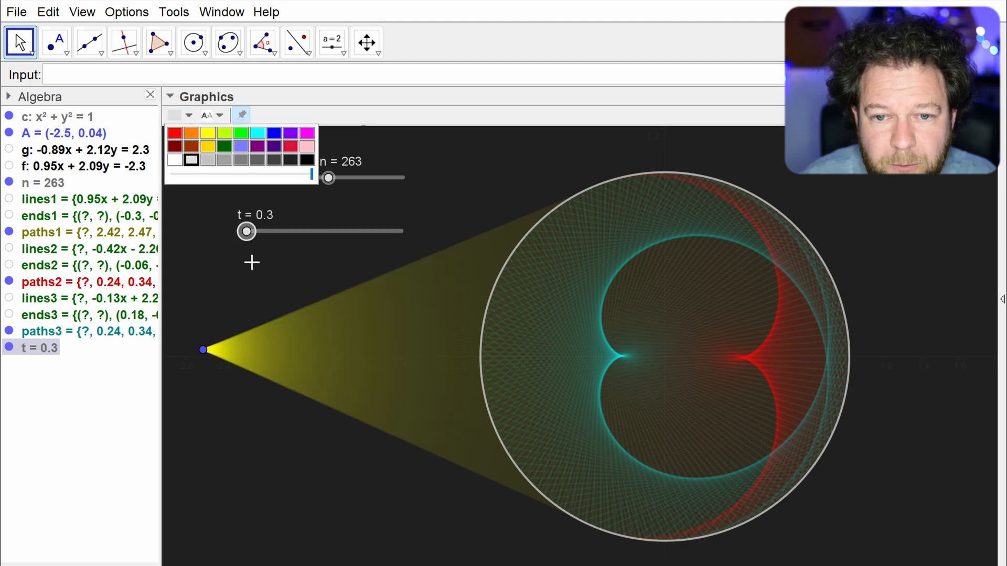
{"action": "left_click", "coordinate": [251, 263]}
Step: Try out the t slider, leave it at 1.1 and deselect it
{"action": "left_click_drag", "start_coordinate": [247, 236], "coordinate": [278, 231]}
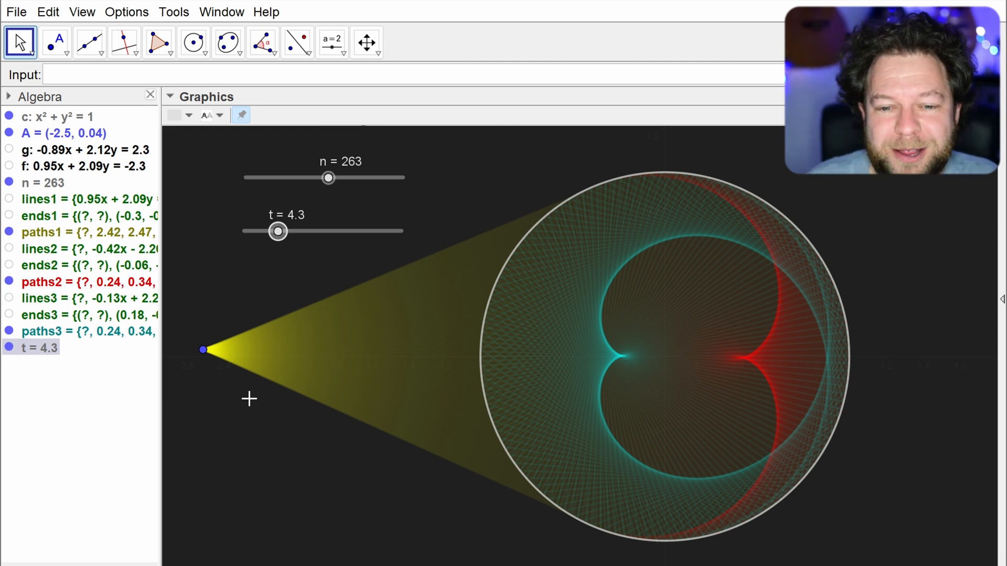
{"action": "left_click_drag", "start_coordinate": [278, 232], "coordinate": [253, 243]}
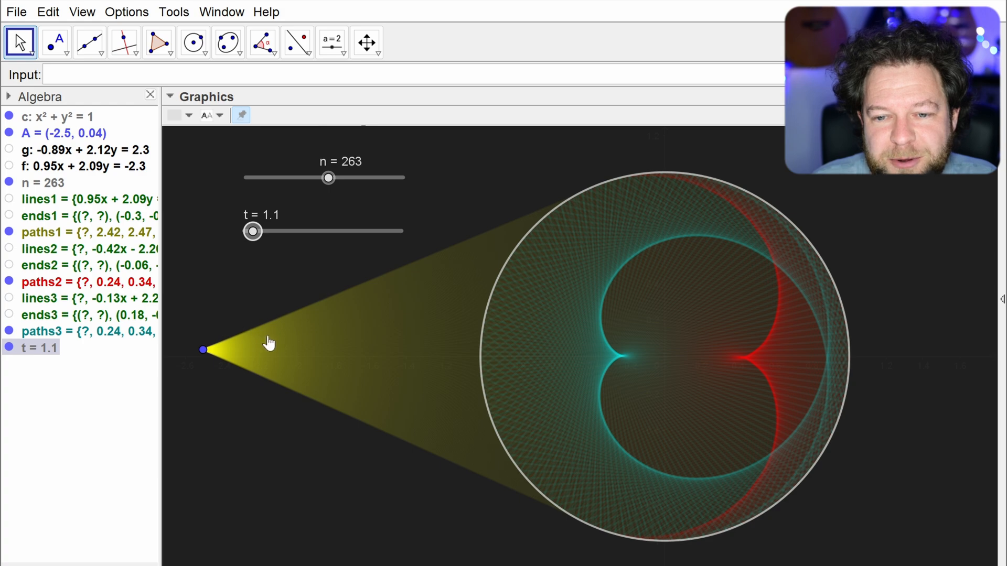
{"action": "left_click", "coordinate": [247, 348]}
{"action": "left_click", "coordinate": [205, 293]}
Step: Begin a Zip command with Point(p,t/p) as its expression
{"action": "left_click", "coordinate": [218, 75]}
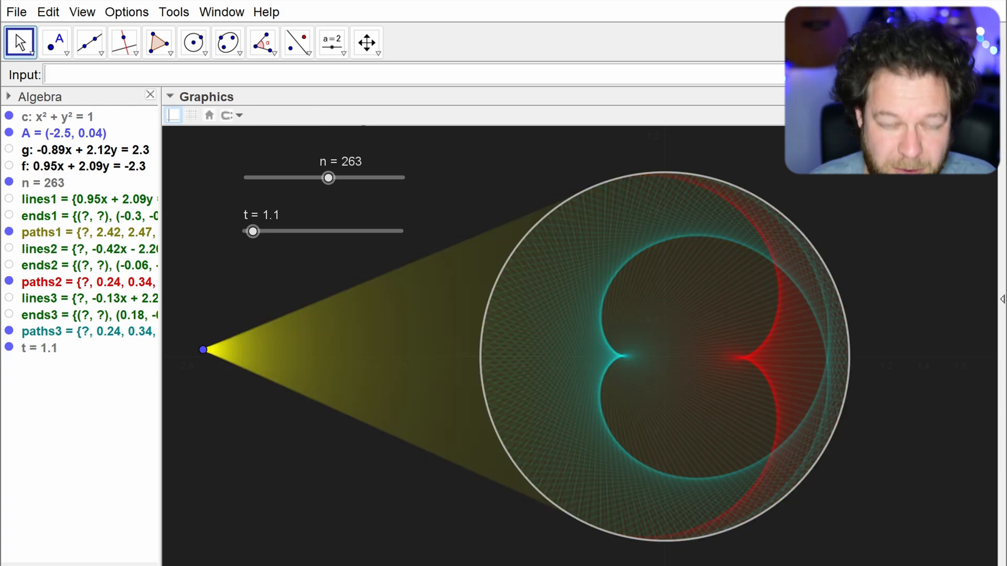
{"action": "type", "text": "zip"}
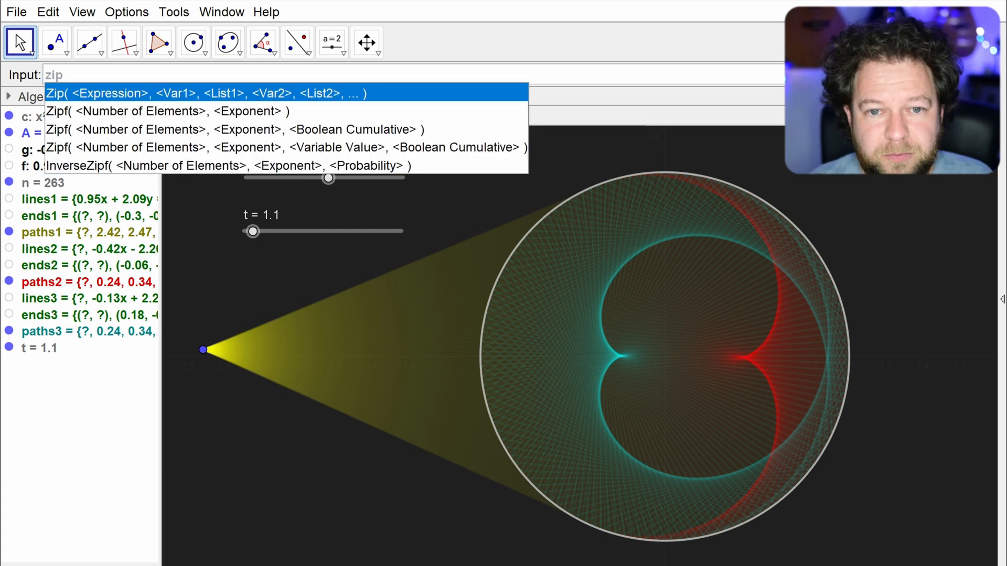
{"action": "key", "text": "Return"}
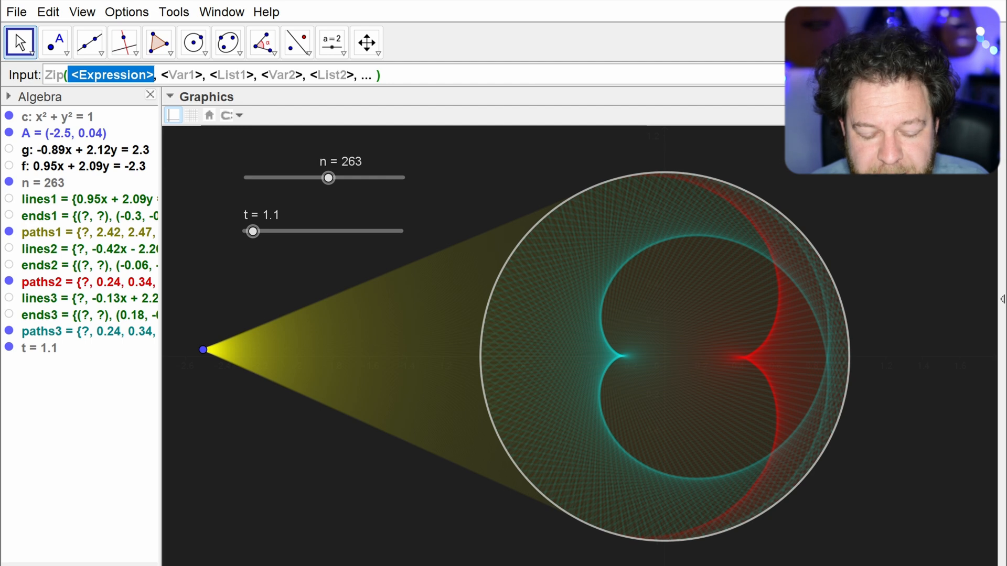
{"action": "type", "text": "point"}
{"action": "key", "text": "Return"}
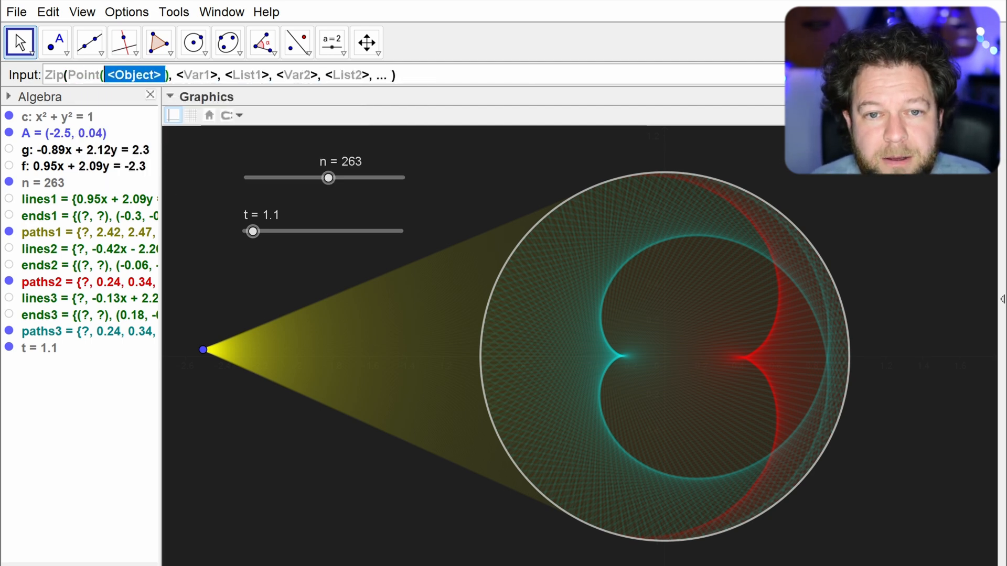
{"action": "key", "text": "BackSpace"}
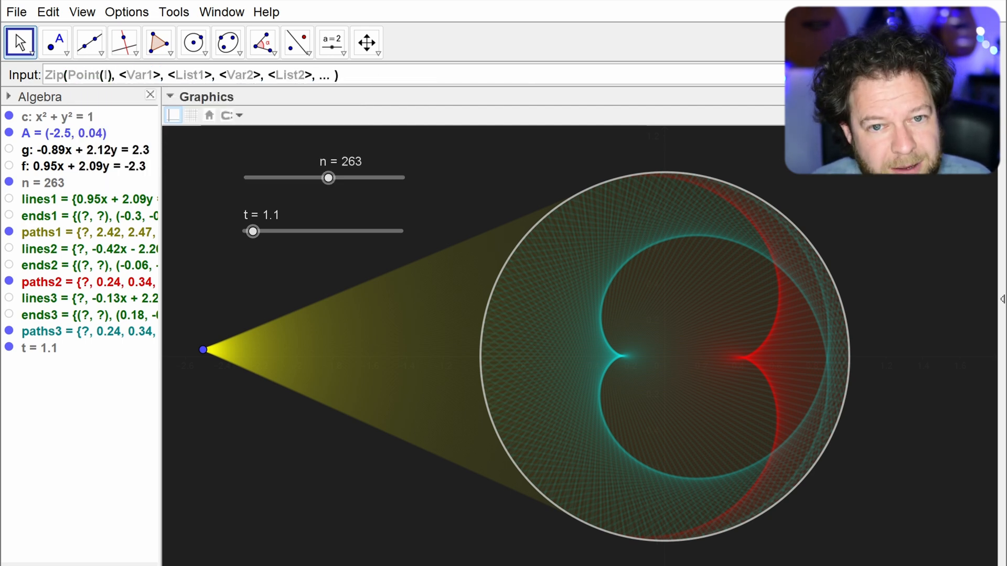
{"action": "type", "text": "p"}
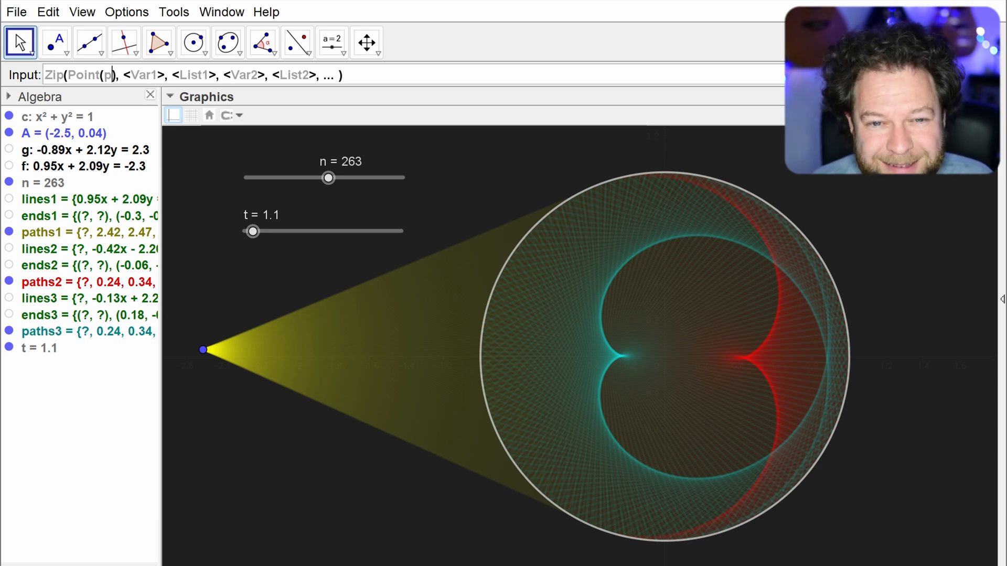
{"action": "type", "text": ",t/s"}
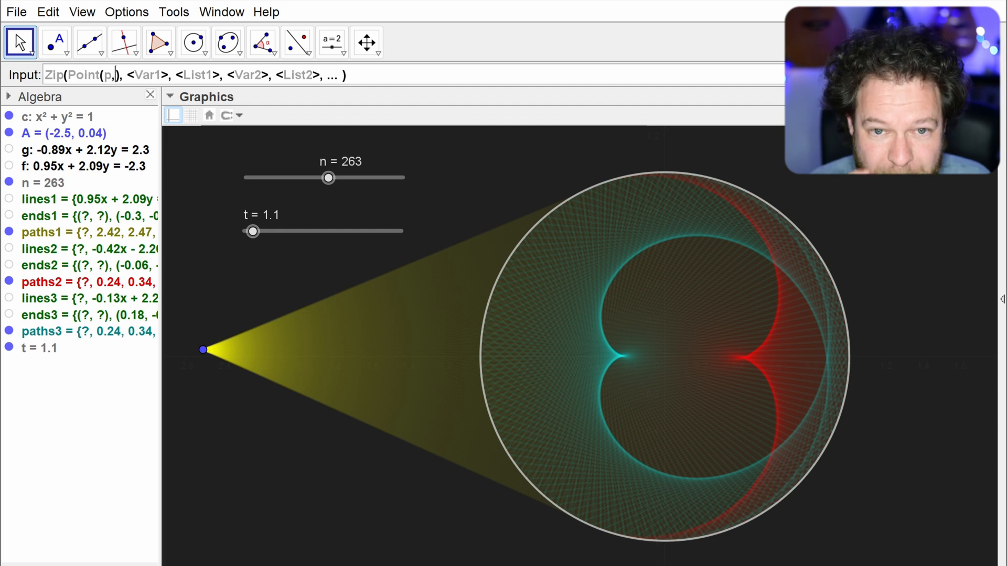
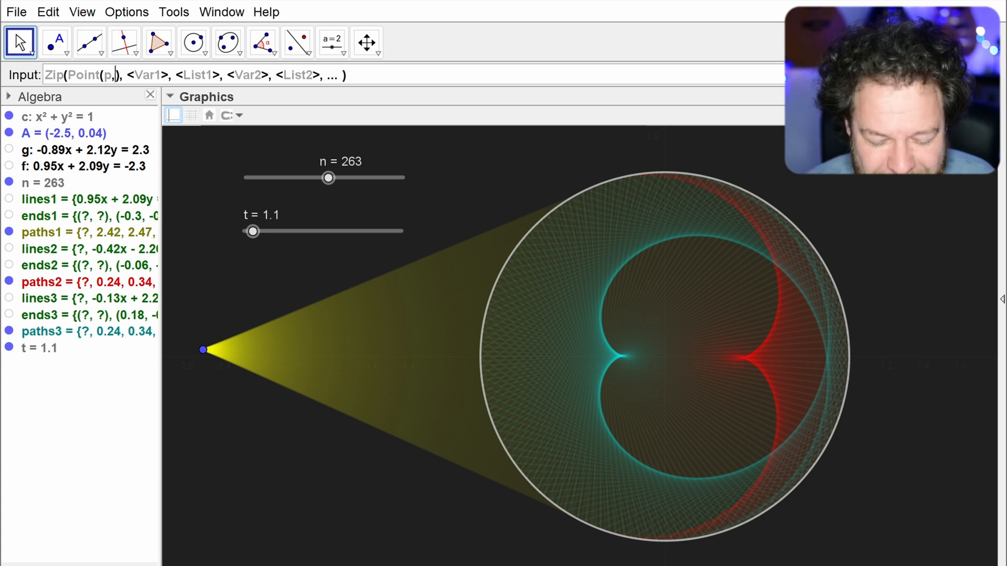
{"action": "type", "text": "t"}
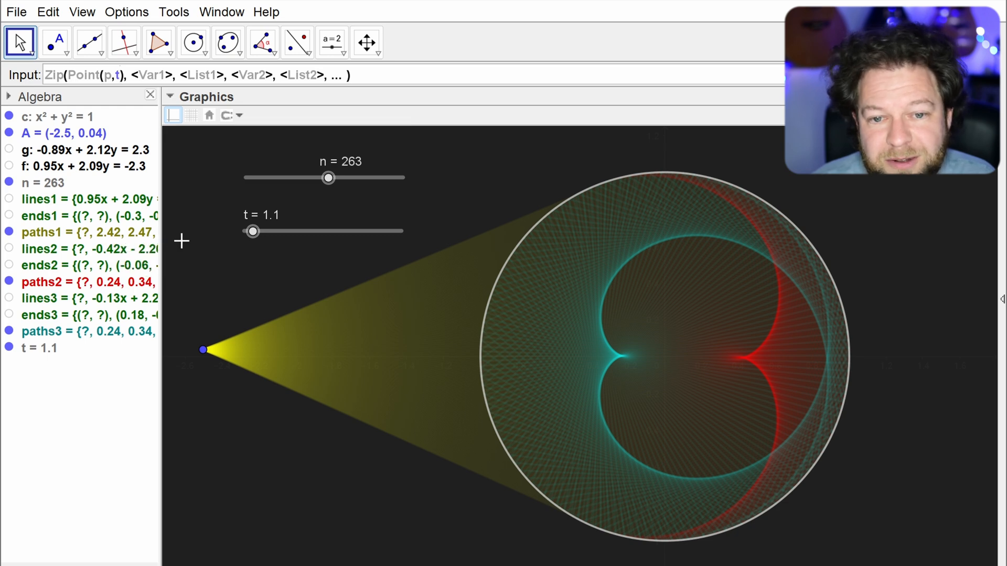
{"action": "type", "text": "/"}
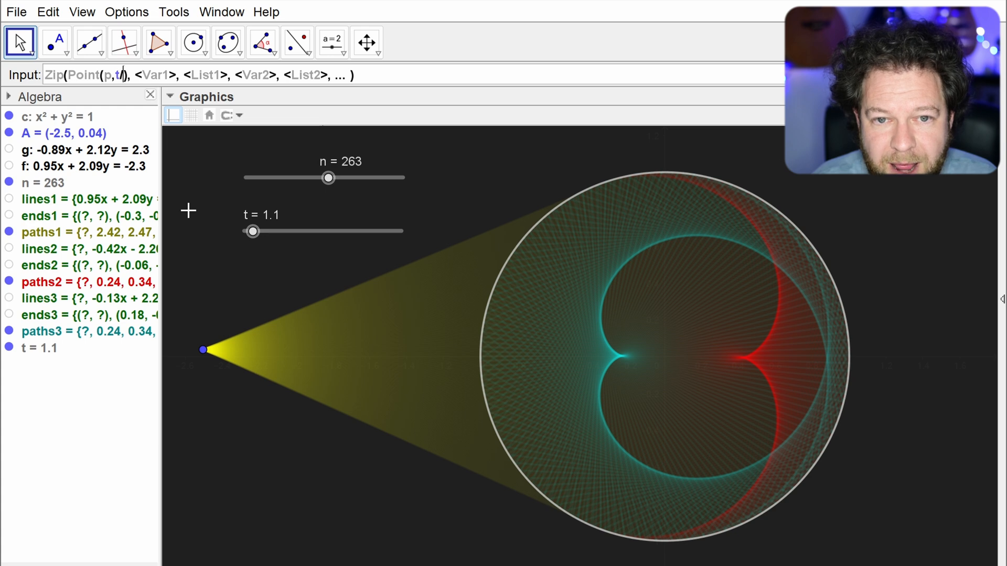
{"action": "type", "text": "s"}
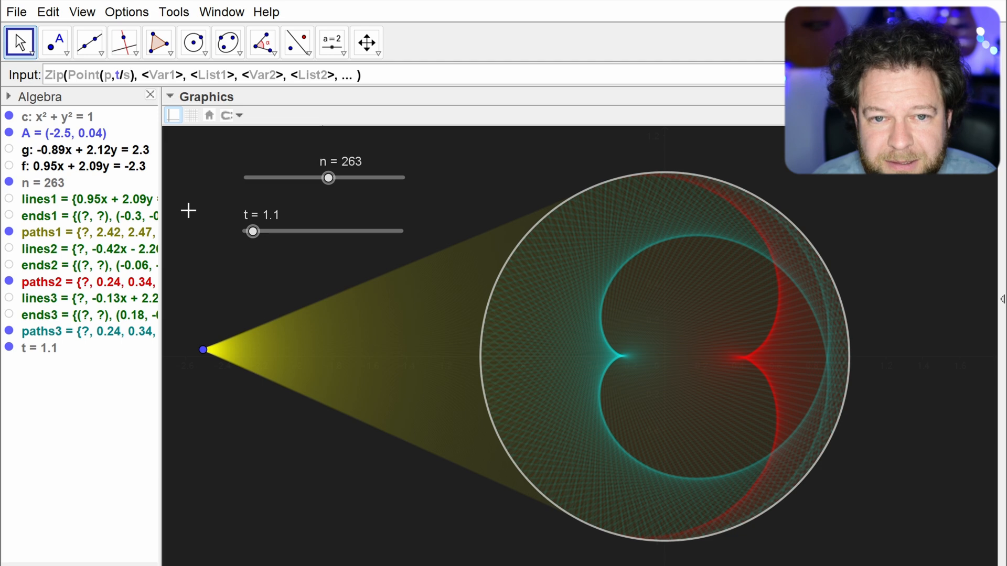
{"action": "key", "text": "BackSpace"}
{"action": "type", "text": "p"}
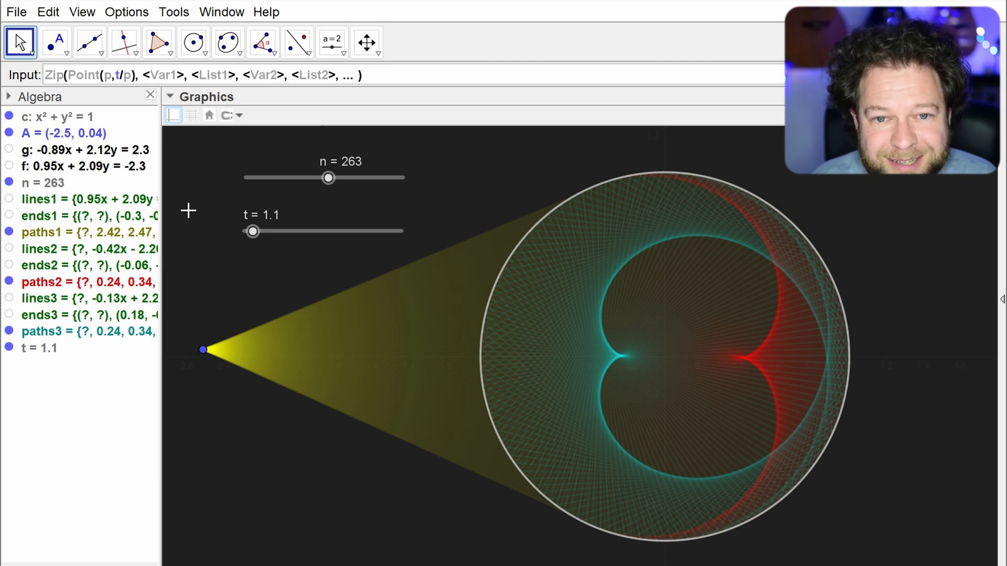
Step: Complete the Zip command with variable p and list paths1, remove the unused placeholders and create the point list
{"action": "key", "text": "Tab"}
{"action": "type", "text": "p"}
{"action": "key", "text": "Tab"}
{"action": "type", "text": "paths"}
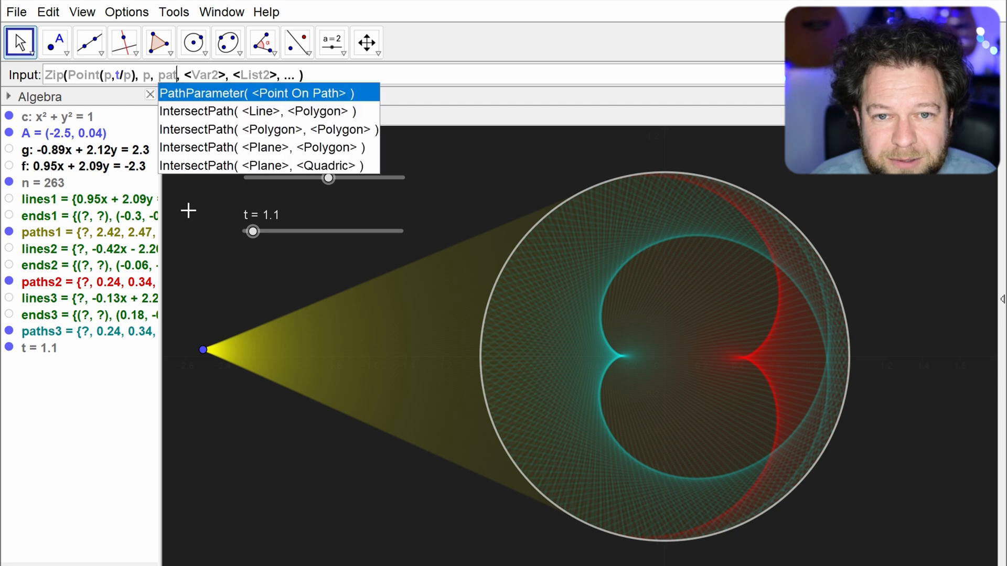
{"action": "type", "text": "1"}
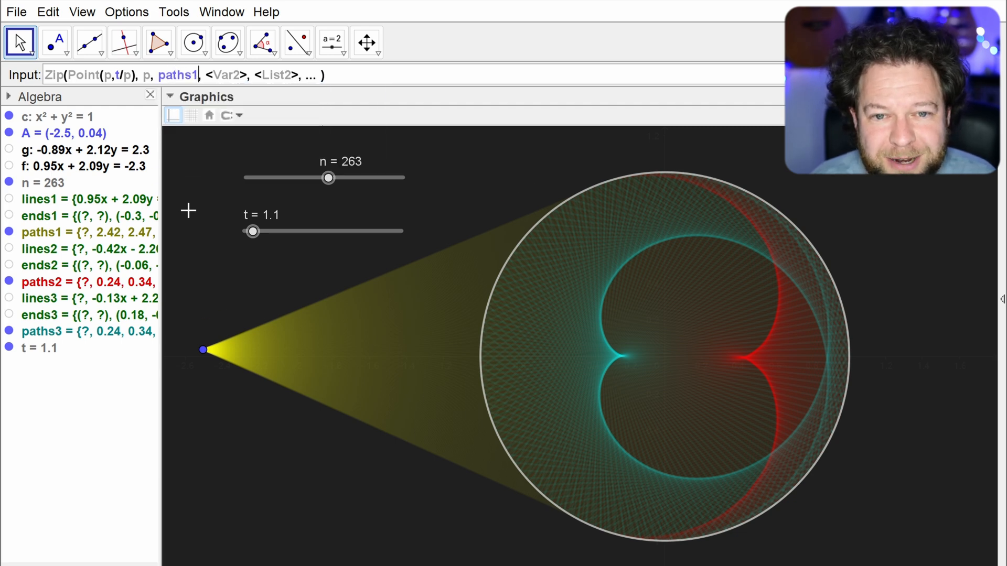
{"action": "key", "text": "Delete"}
{"action": "key", "text": "Delete"}
{"action": "key", "text": "Delete"}
{"action": "key", "text": "Delete"}
{"action": "key", "text": "Delete"}
{"action": "key", "text": "Delete"}
{"action": "key", "text": "Delete"}
{"action": "key", "text": "Delete"}
{"action": "key", "text": "Delete"}
{"action": "key", "text": "Delete"}
{"action": "key", "text": "Delete"}
{"action": "key", "text": "Delete"}
{"action": "key", "text": "Delete"}
{"action": "key", "text": "Delete"}
{"action": "key", "text": "Delete"}
{"action": "key", "text": "Delete"}
{"action": "key", "text": "Delete"}
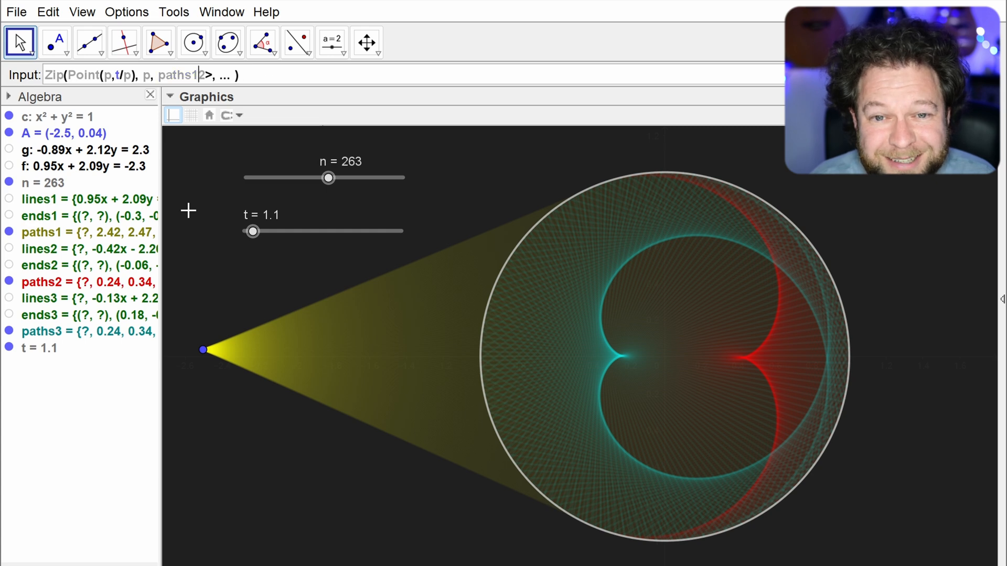
{"action": "key", "text": "Delete"}
{"action": "key", "text": "Delete"}
{"action": "key", "text": "Delete"}
{"action": "key", "text": "Delete"}
{"action": "key", "text": "Delete"}
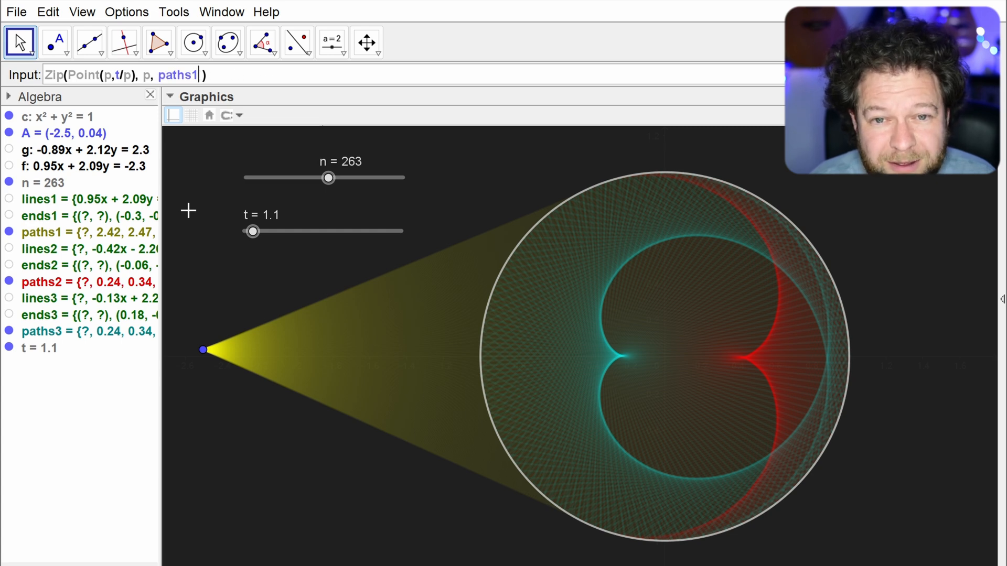
{"action": "key", "text": "Delete"}
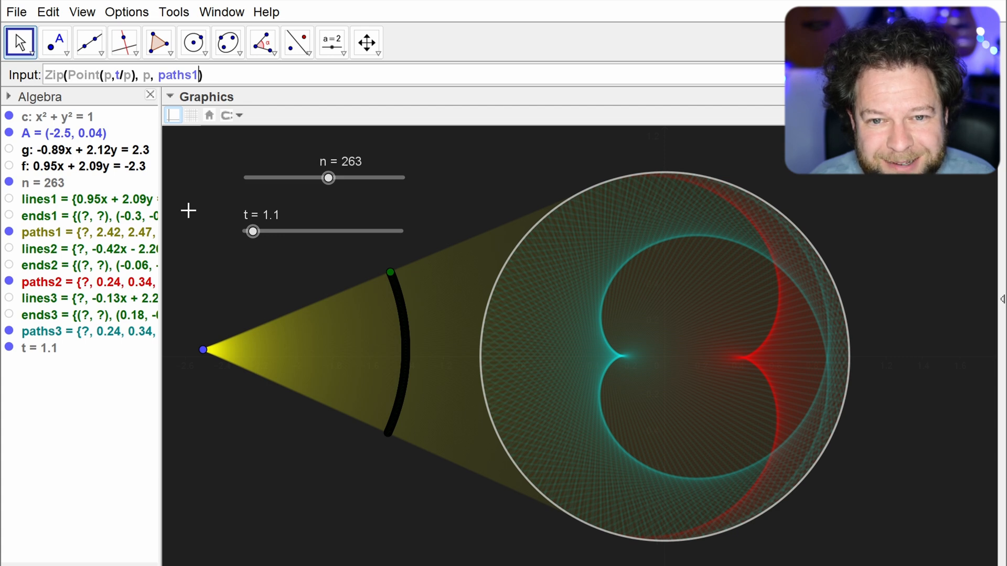
{"action": "key", "text": "Return"}
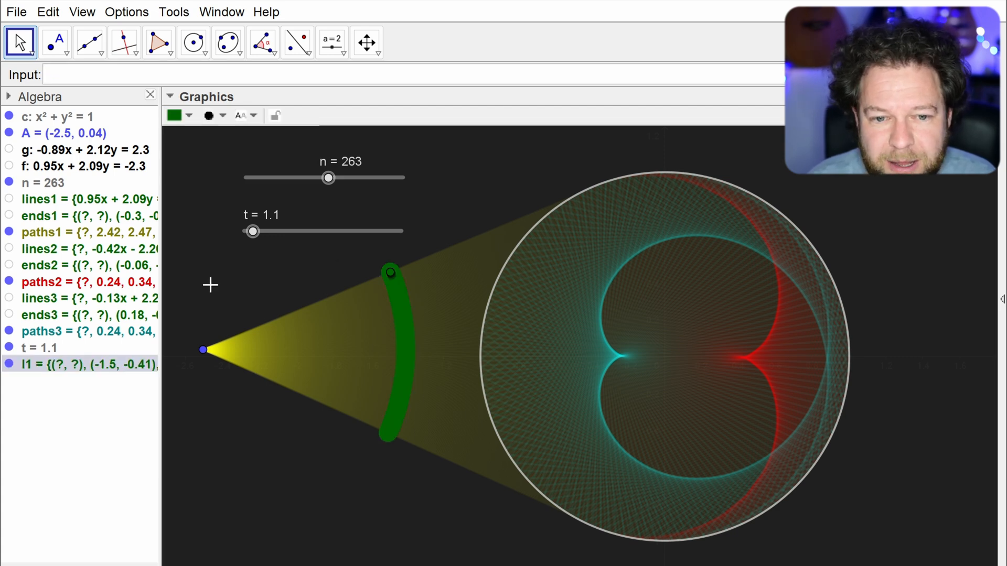
Step: Colour the new point list yellow and deselect it
{"action": "left_click", "coordinate": [182, 117]}
{"action": "left_click", "coordinate": [208, 133]}
{"action": "left_click", "coordinate": [257, 292]}
Step: Lower the n slider to 18 and move the t slider to 2.3 to try out the points
{"action": "left_click", "coordinate": [311, 179]}
{"action": "left_click_drag", "start_coordinate": [311, 180], "coordinate": [252, 178]}
{"action": "left_click", "coordinate": [260, 231]}
{"action": "left_click_drag", "start_coordinate": [261, 234], "coordinate": [262, 272]}
Step: Try redefining list l1 as Zip(Point(p, t), p, paths1) and move the t slider to 1.2
{"action": "double_click", "coordinate": [108, 366]}
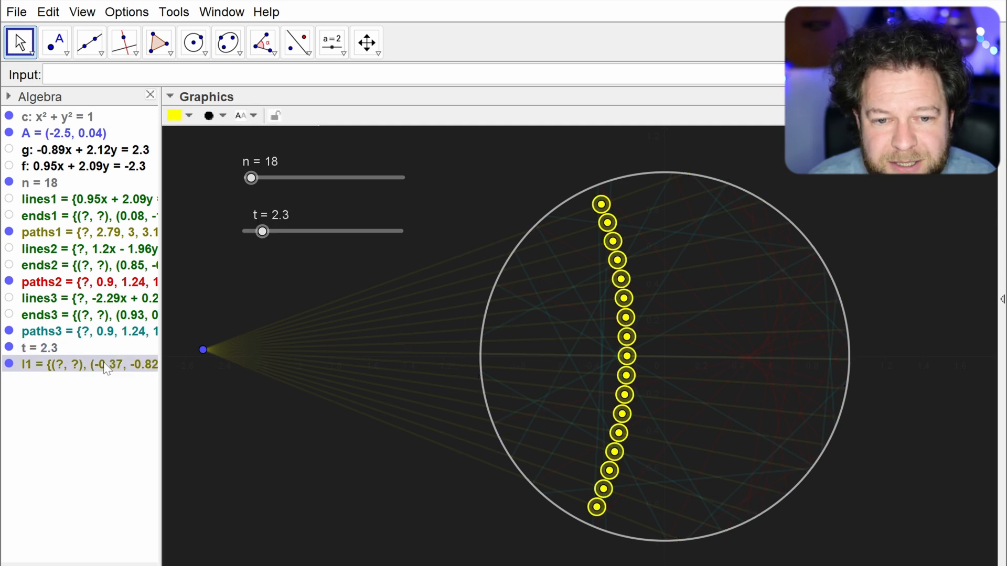
{"action": "left_click_drag", "start_coordinate": [417, 286], "coordinate": [434, 286]}
{"action": "key", "text": "BackSpace"}
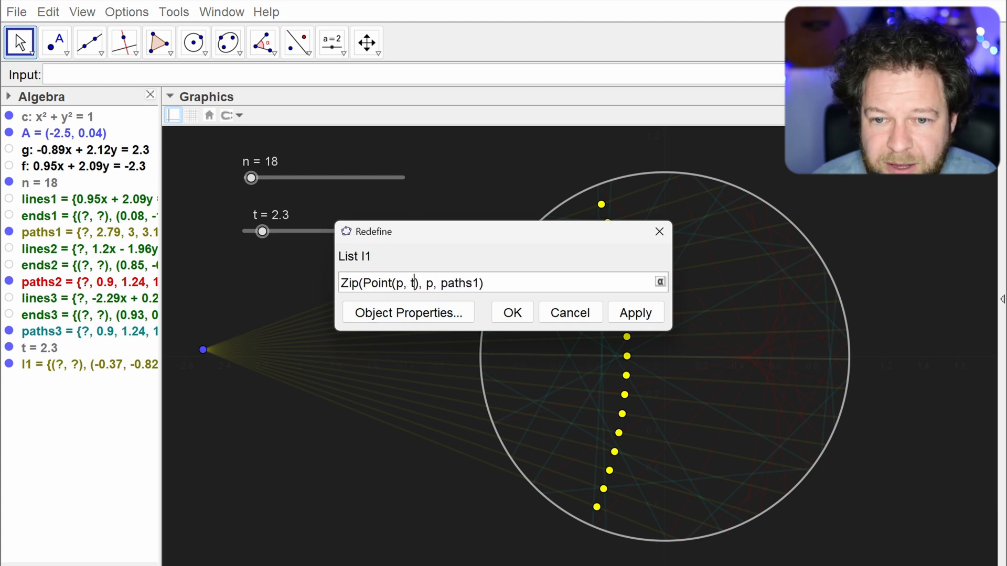
{"action": "key", "text": "Return"}
{"action": "mouse_move", "coordinate": [273, 244]}
{"action": "left_mouse_down"}
{"action": "mouse_move", "coordinate": [245, 244]}
{"action": "mouse_move", "coordinate": [255, 245]}
{"action": "left_mouse_up"}
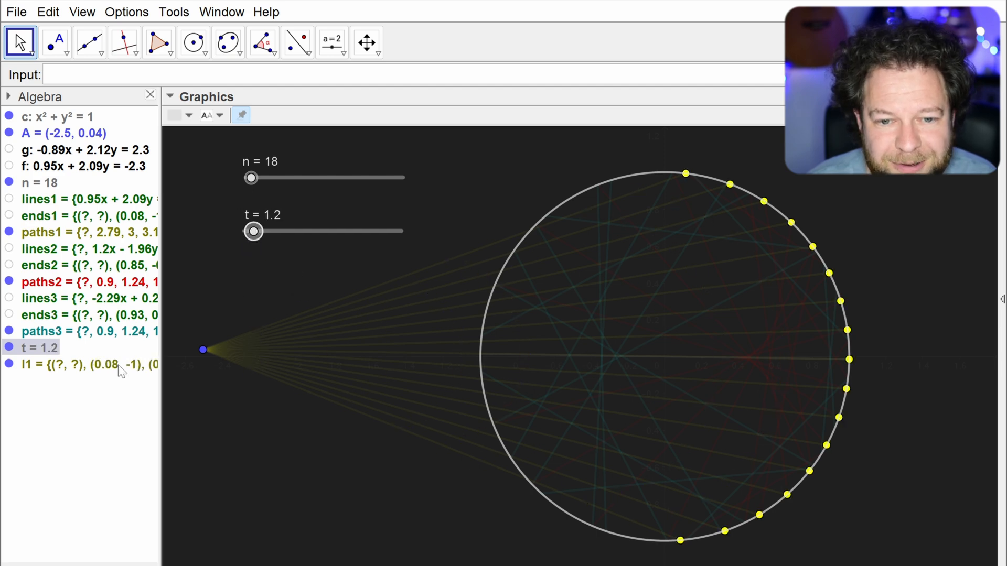
Step: Undo the redefinition of l1 and the preceding slider changes, then deselect the t slider
{"action": "left_click", "coordinate": [208, 438]}
{"action": "key", "text": "ctrl+z"}
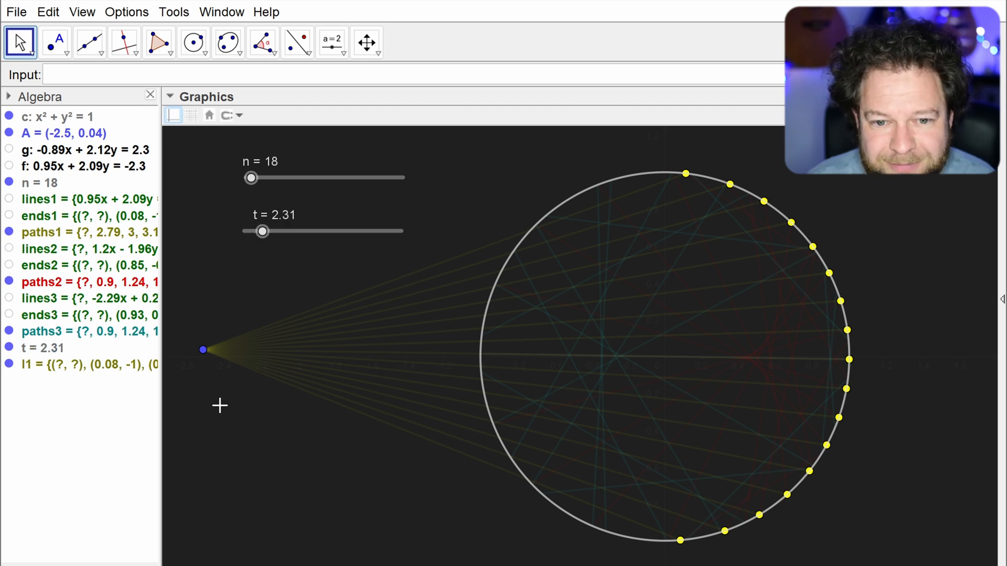
{"action": "mouse_move", "coordinate": [262, 232]}
{"action": "left_mouse_down"}
{"action": "mouse_move", "coordinate": [250, 233]}
{"action": "mouse_move", "coordinate": [263, 233]}
{"action": "left_mouse_up"}
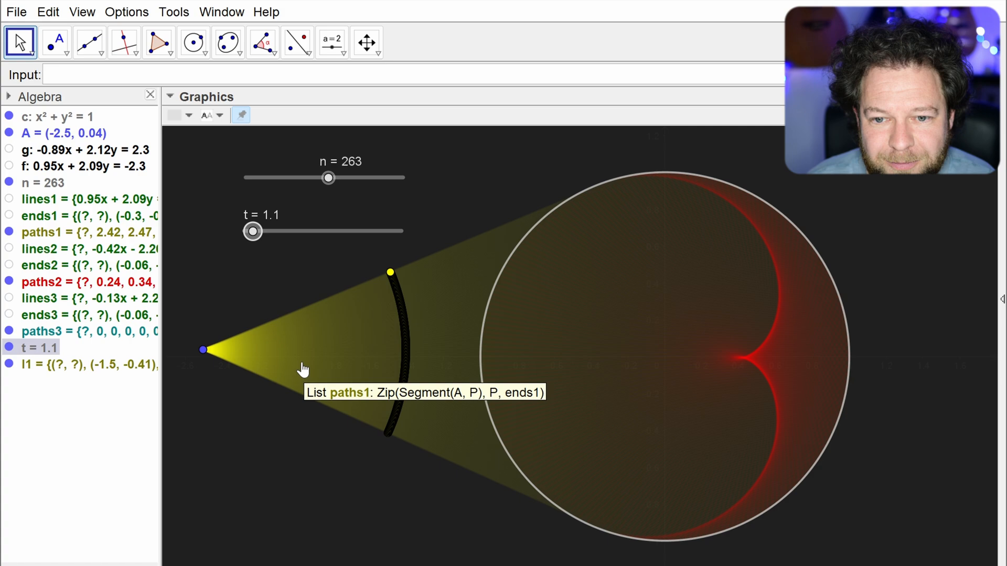
{"action": "left_click", "coordinate": [265, 263]}
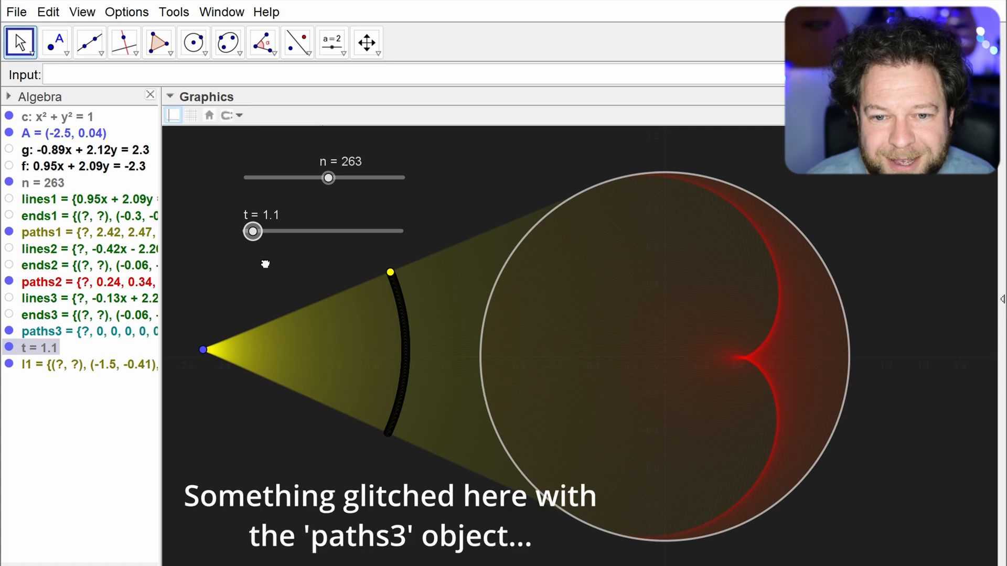
Step: Set the n slider to 23 and the t slider to 2
{"action": "mouse_move", "coordinate": [252, 231]}
{"action": "left_mouse_down"}
{"action": "mouse_move", "coordinate": [276, 230]}
{"action": "mouse_move", "coordinate": [253, 232]}
{"action": "left_mouse_up"}
{"action": "left_click_drag", "start_coordinate": [328, 178], "coordinate": [252, 178]}
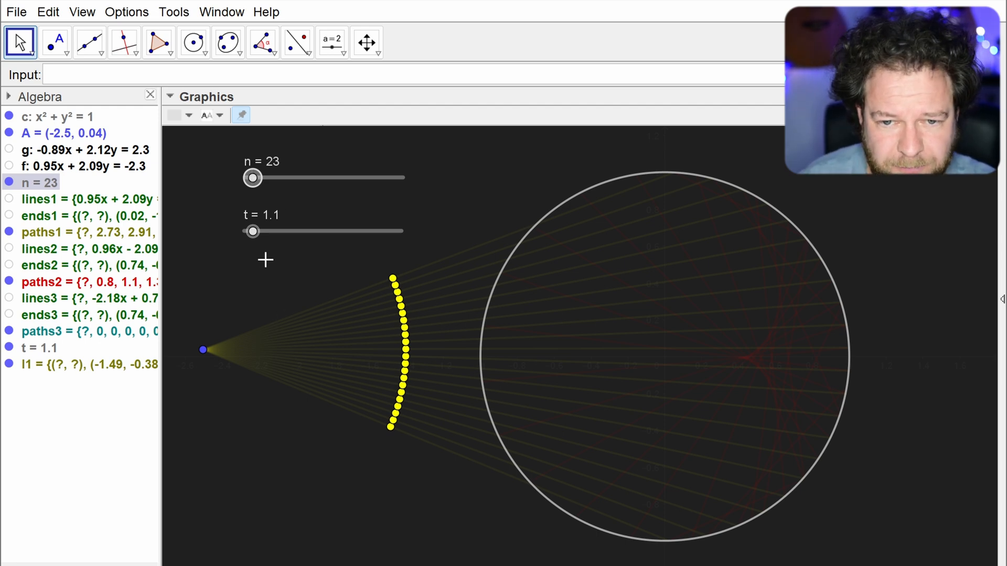
{"action": "mouse_move", "coordinate": [253, 232]}
{"action": "left_mouse_down"}
{"action": "mouse_move", "coordinate": [284, 234]}
{"action": "mouse_move", "coordinate": [264, 246]}
{"action": "left_mouse_up"}
Step: Rename list l1 as partialpoints1 and hide its points
{"action": "right_click", "coordinate": [104, 367]}
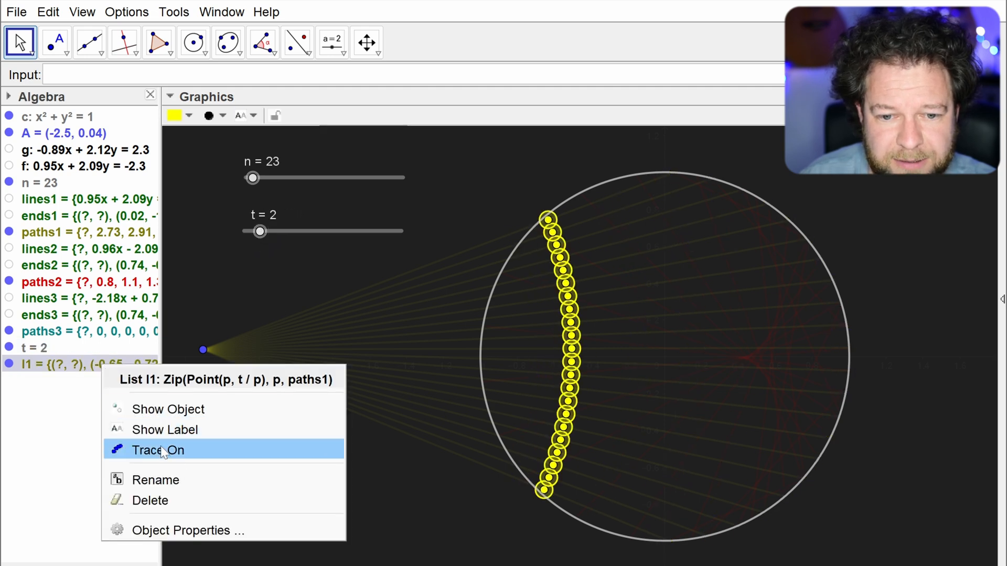
{"action": "left_click", "coordinate": [184, 477]}
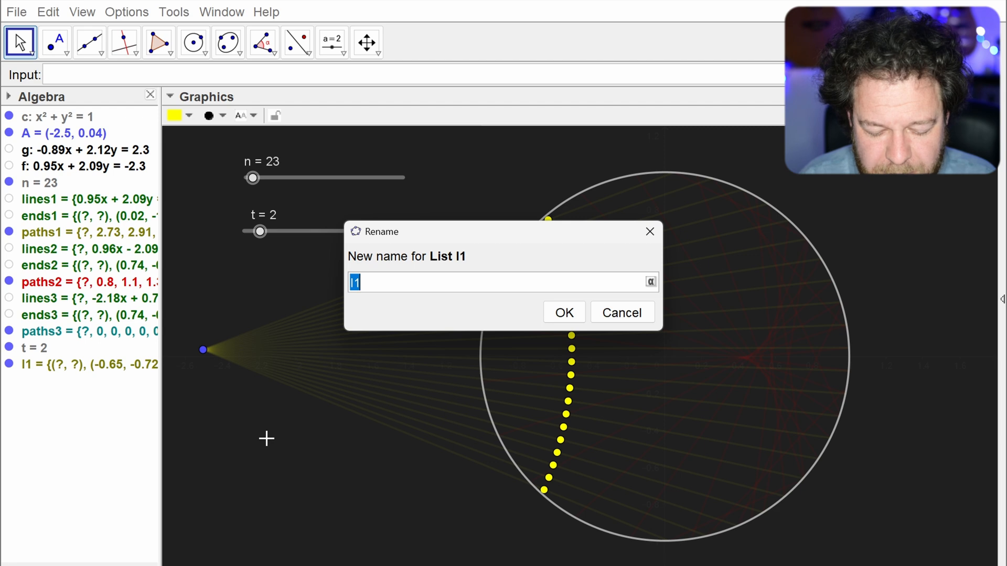
{"action": "type", "text": "partialpoi"}
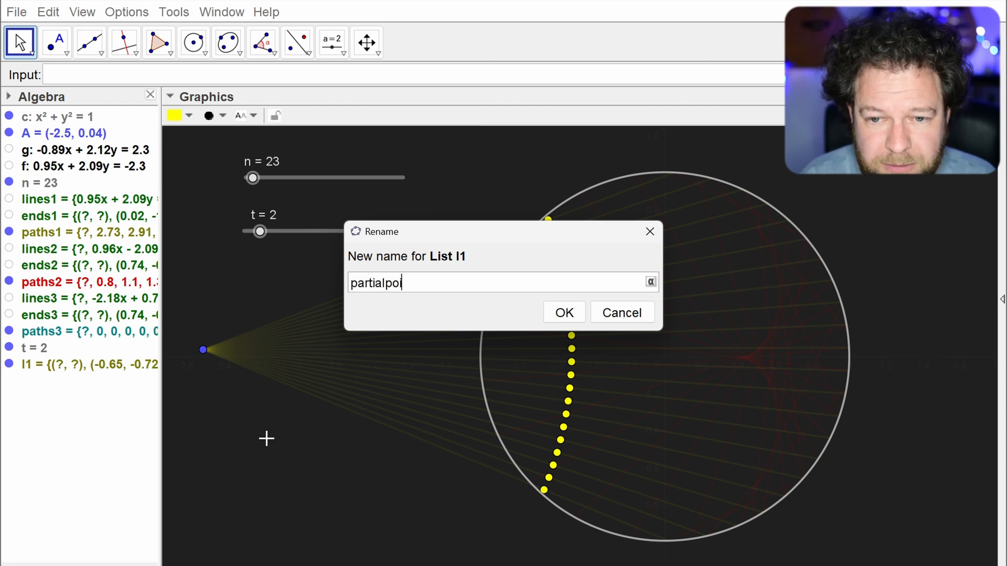
{"action": "type", "text": "nts1"}
{"action": "key", "text": "Return"}
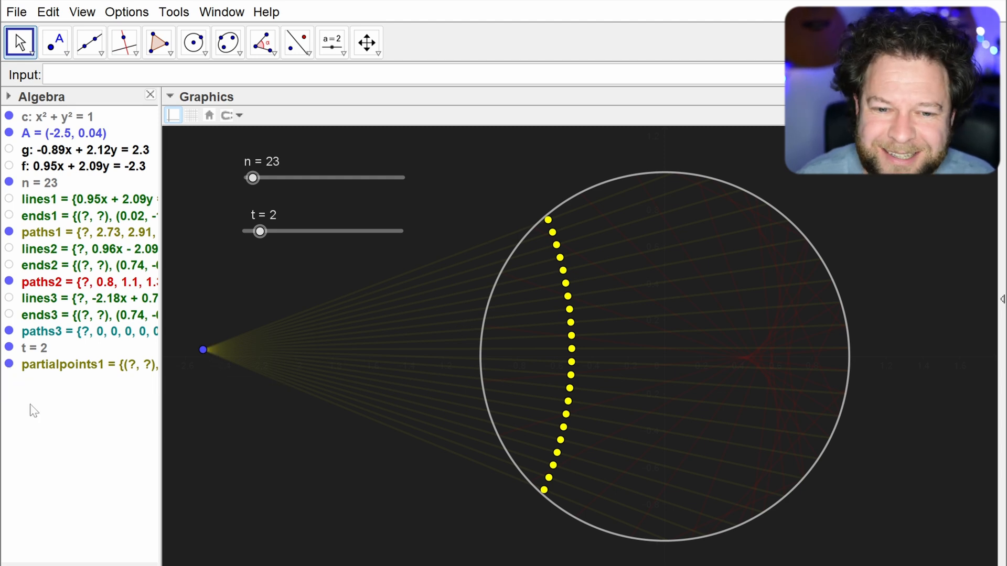
{"action": "left_click", "coordinate": [9, 364]}
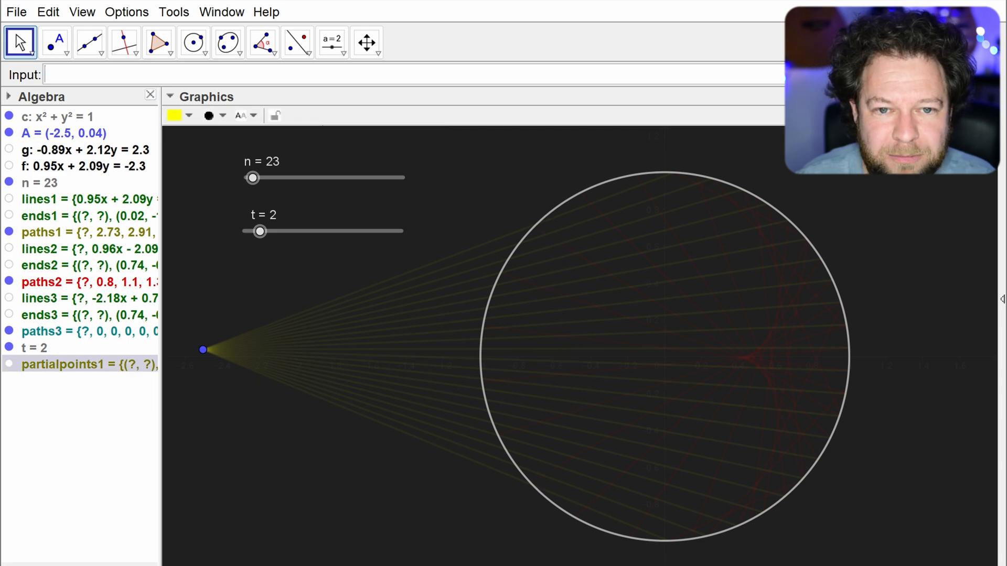
Step: Begin a list named partialpaths as a Zip command with Segment(A, P) as its expression
{"action": "type", "text": "partialpaths"}
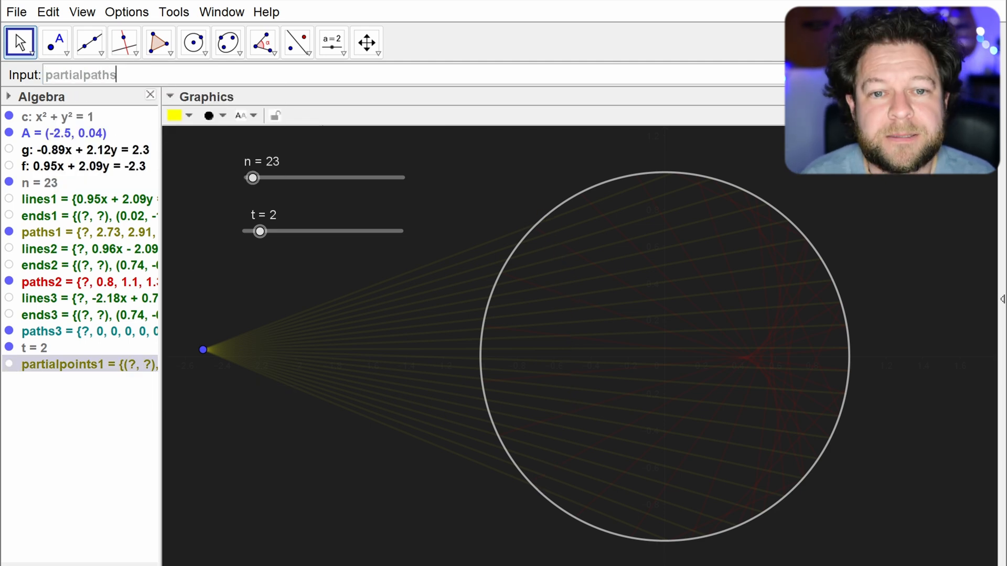
{"action": "type", "text": "=Zip"}
{"action": "key", "text": "Return"}
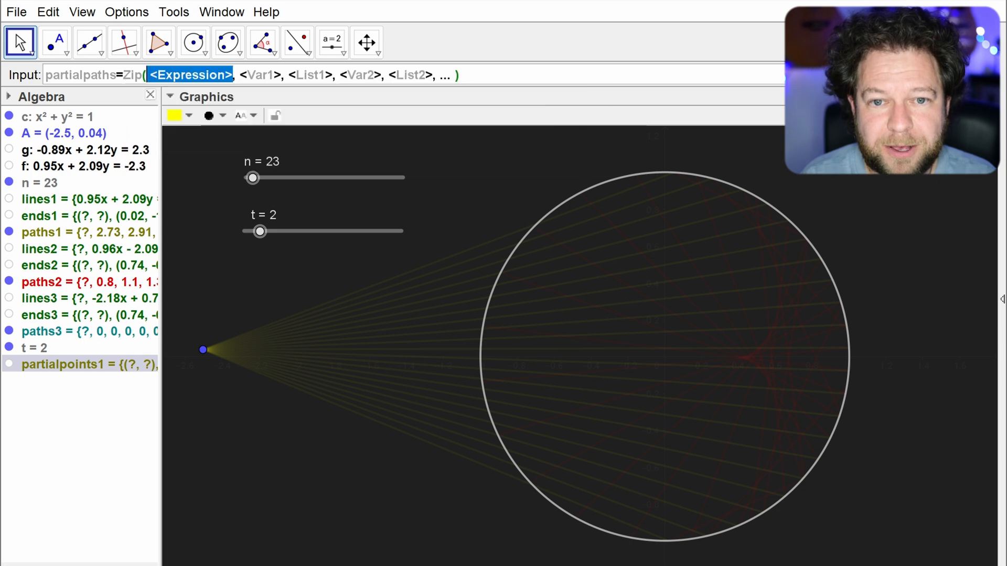
{"action": "type", "text": "sgement"}
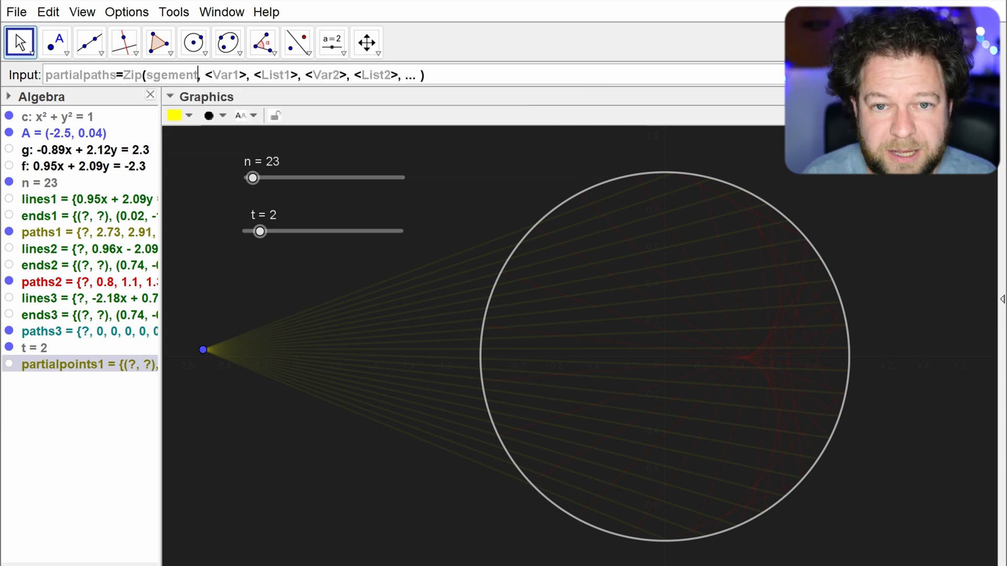
{"action": "key", "text": "BackSpace"}
{"action": "type", "text": "egme"}
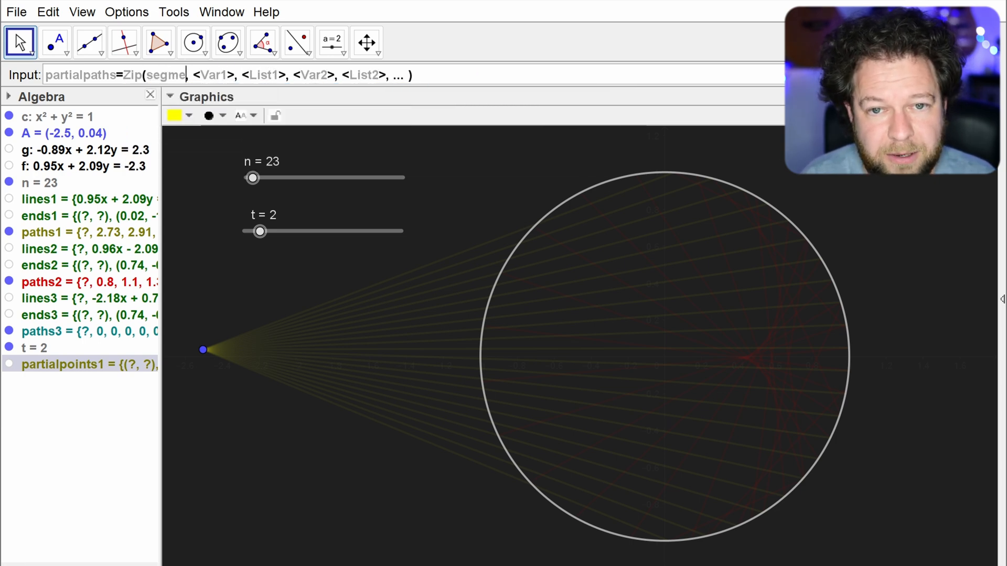
{"action": "key", "text": "Return"}
{"action": "type", "text": "A"}
{"action": "key", "text": "Tab"}
{"action": "type", "text": "P"}
Step: Complete the partialpaths Zip with variable P and list partialpoints1, remove the unused placeholders and create the list
{"action": "key", "text": "Tab"}
{"action": "type", "text": "p"}
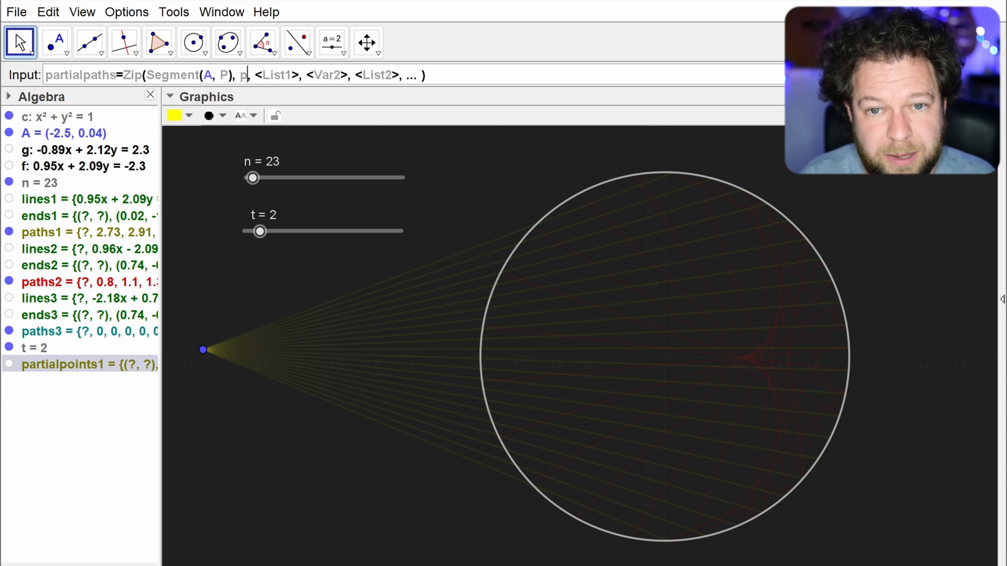
{"action": "key", "text": "BackSpace"}
{"action": "type", "text": "P"}
{"action": "key", "text": "Tab"}
{"action": "type", "text": "partial"}
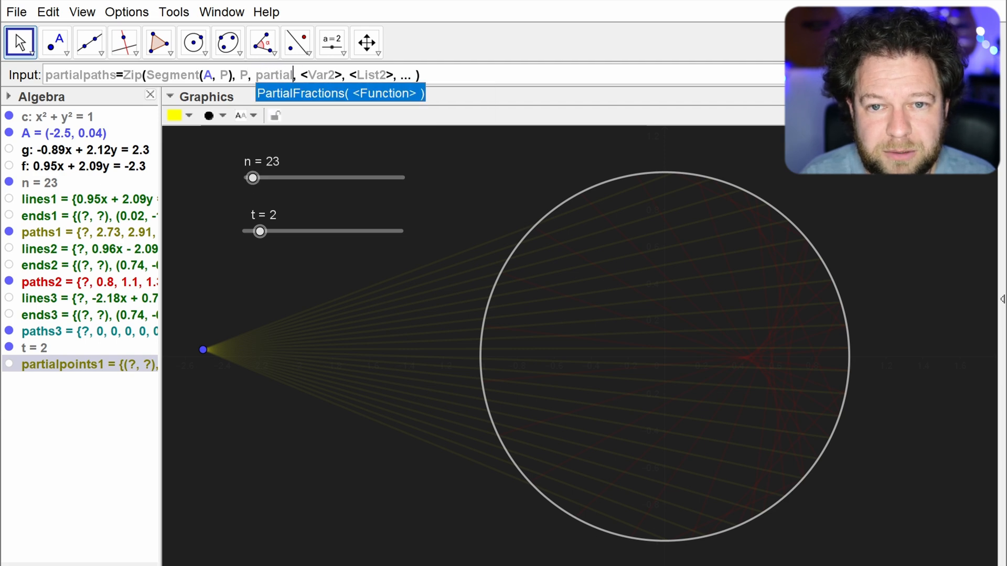
{"action": "type", "text": "points1"}
{"action": "key", "text": "Delete"}
{"action": "key", "text": "Delete"}
{"action": "key", "text": "Delete"}
{"action": "key", "text": "Delete"}
{"action": "key", "text": "Delete"}
{"action": "key", "text": "Delete"}
{"action": "key", "text": "Delete"}
{"action": "key", "text": "Delete"}
{"action": "key", "text": "Delete"}
{"action": "key", "text": "Delete"}
{"action": "key", "text": "Delete"}
{"action": "key", "text": "Delete"}
{"action": "key", "text": "Delete"}
{"action": "key", "text": "Delete"}
{"action": "key", "text": "Delete"}
{"action": "key", "text": "Delete"}
{"action": "key", "text": "Delete"}
{"action": "key", "text": "Delete"}
{"action": "key", "text": "Delete"}
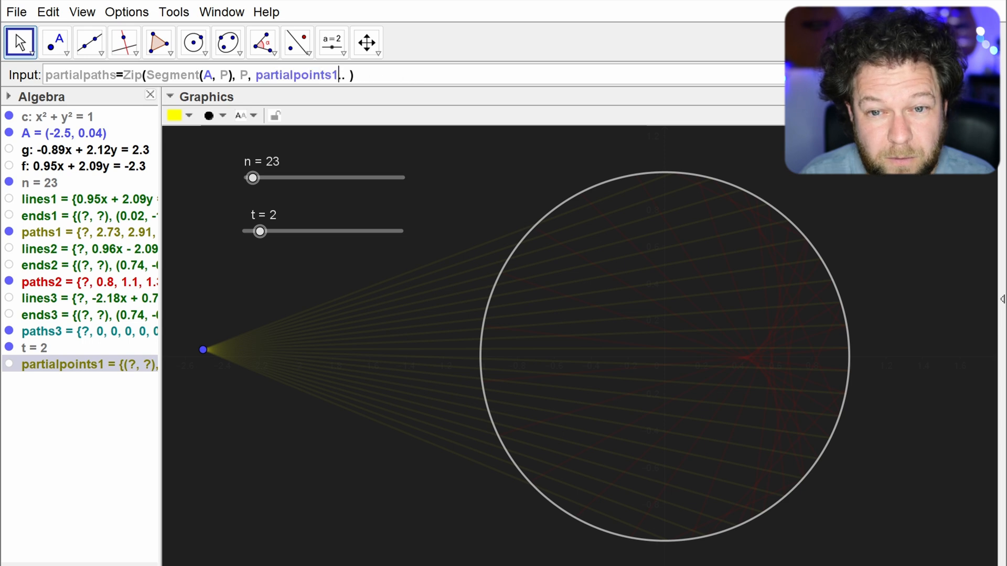
{"action": "key", "text": "Delete"}
{"action": "key", "text": "Delete"}
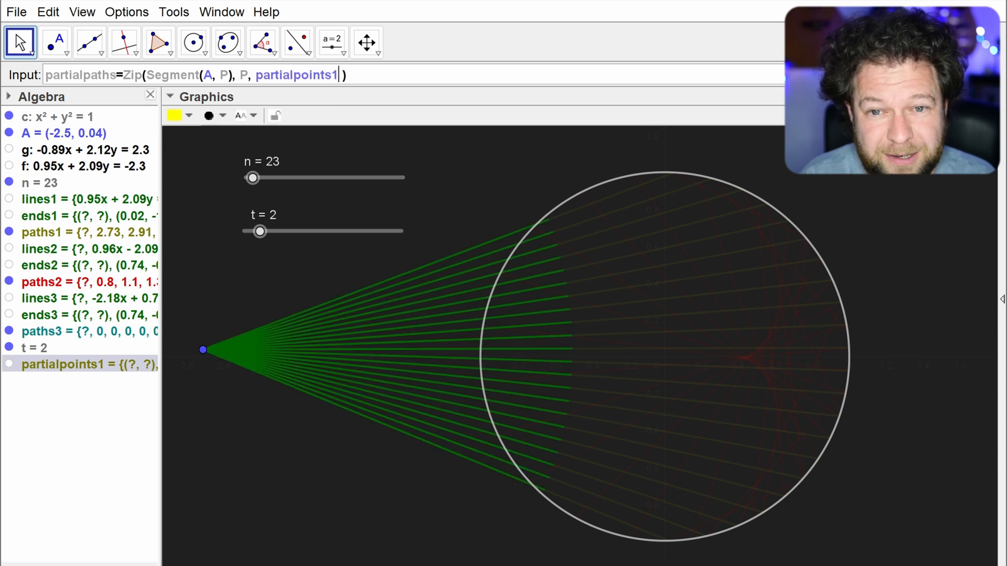
{"action": "key", "text": "Return"}
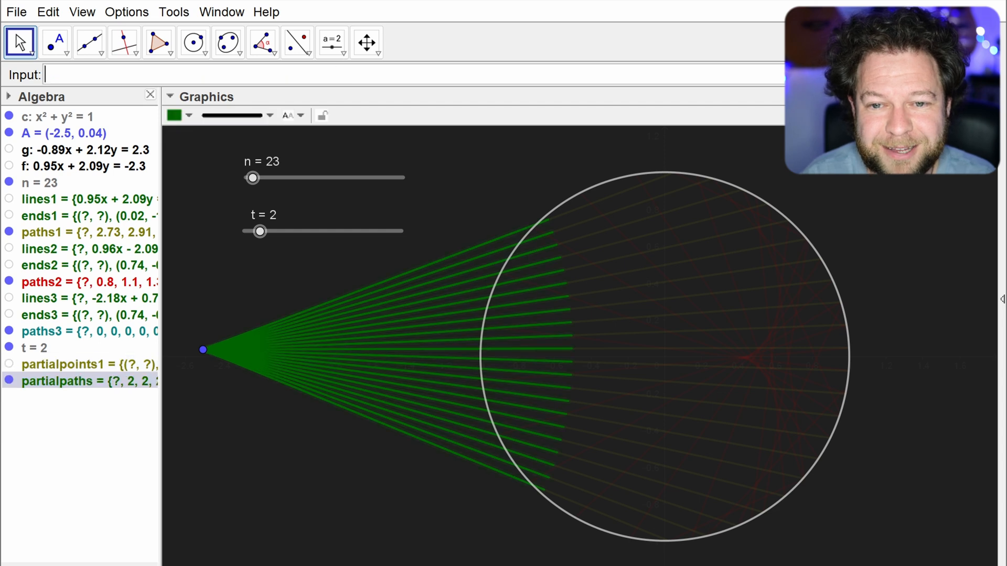
Step: Try out the partial paths by moving the t slider to 4.4
{"action": "left_click", "coordinate": [260, 232]}
{"action": "mouse_move", "coordinate": [263, 237]}
{"action": "left_mouse_down"}
{"action": "mouse_move", "coordinate": [244, 236]}
{"action": "mouse_move", "coordinate": [279, 237]}
{"action": "left_mouse_up"}
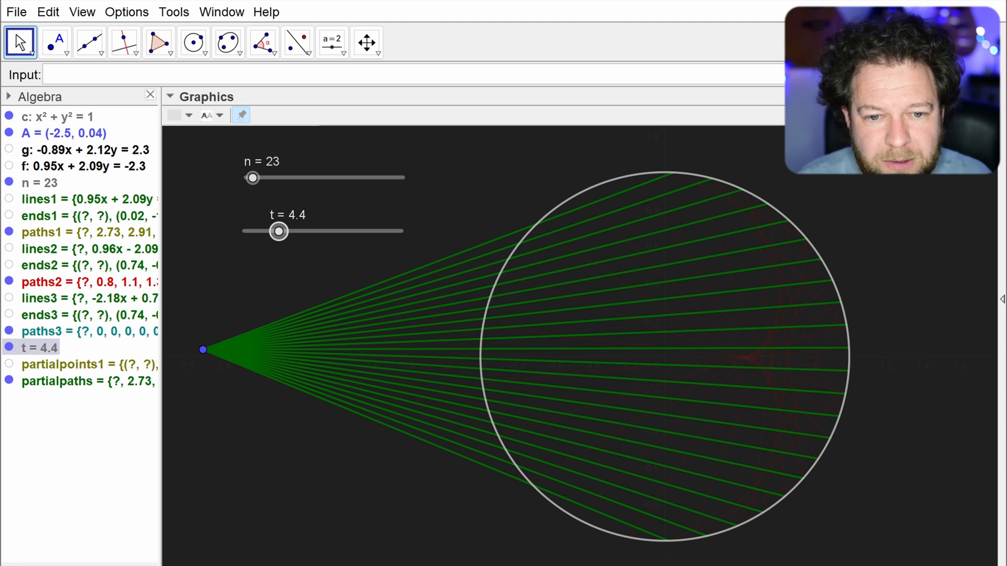
Step: Begin a list named partialpoints2 as a Zip command whose expression is a Point on p with a second parameter
{"action": "left_click", "coordinate": [210, 74]}
{"action": "type", "text": "p"}
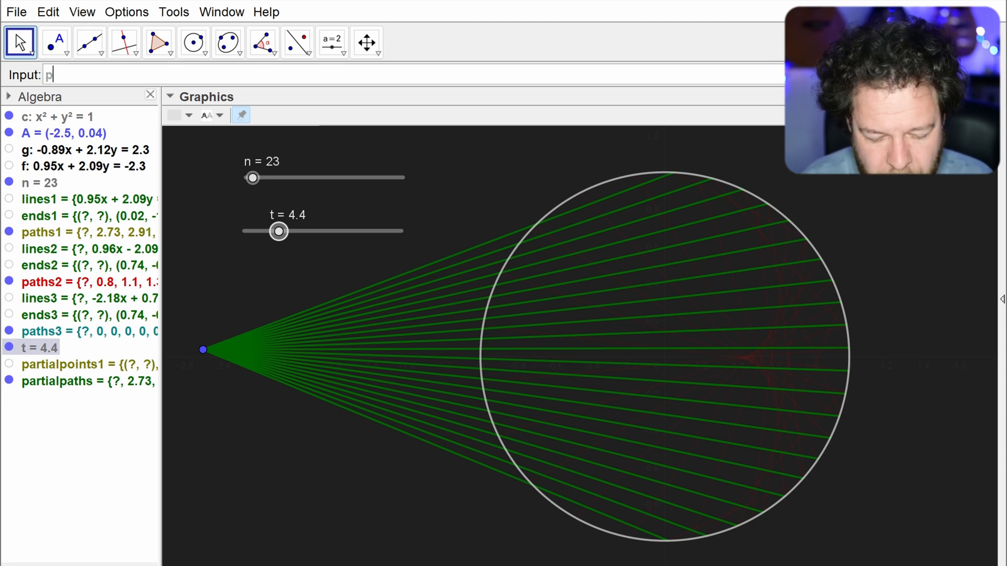
{"action": "type", "text": "artialpoints2=zip"}
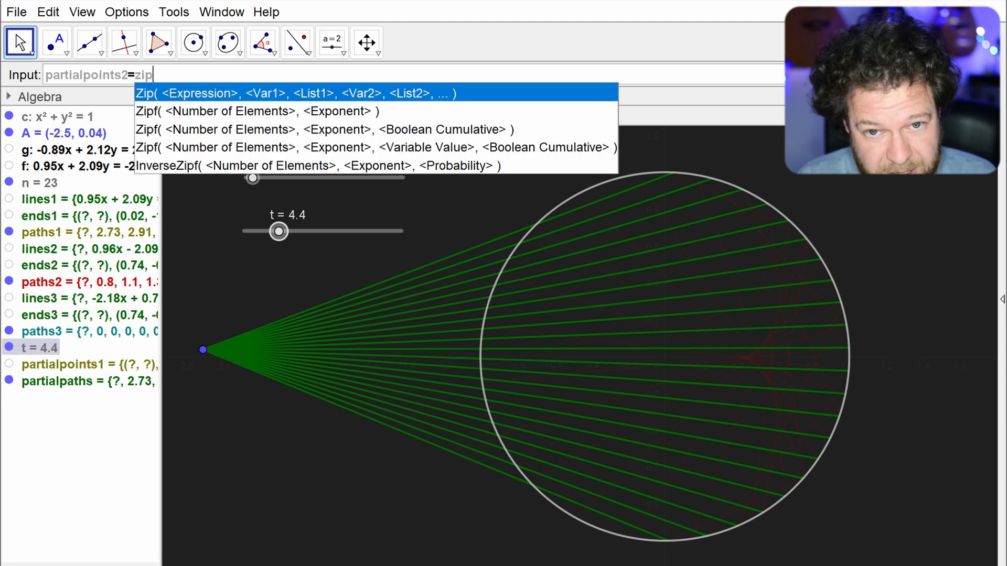
{"action": "key", "text": "Return"}
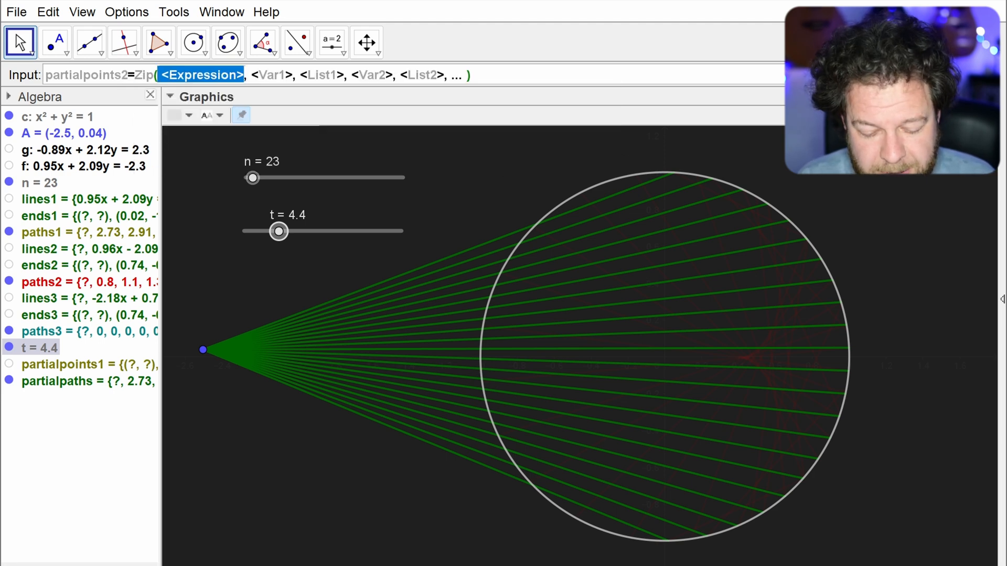
{"action": "type", "text": "point"}
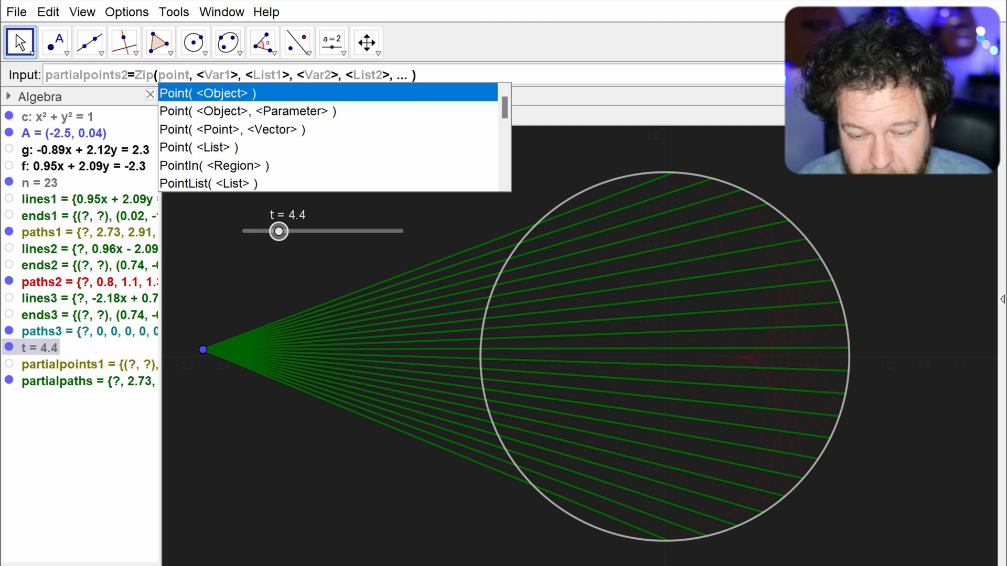
{"action": "key", "text": "Return"}
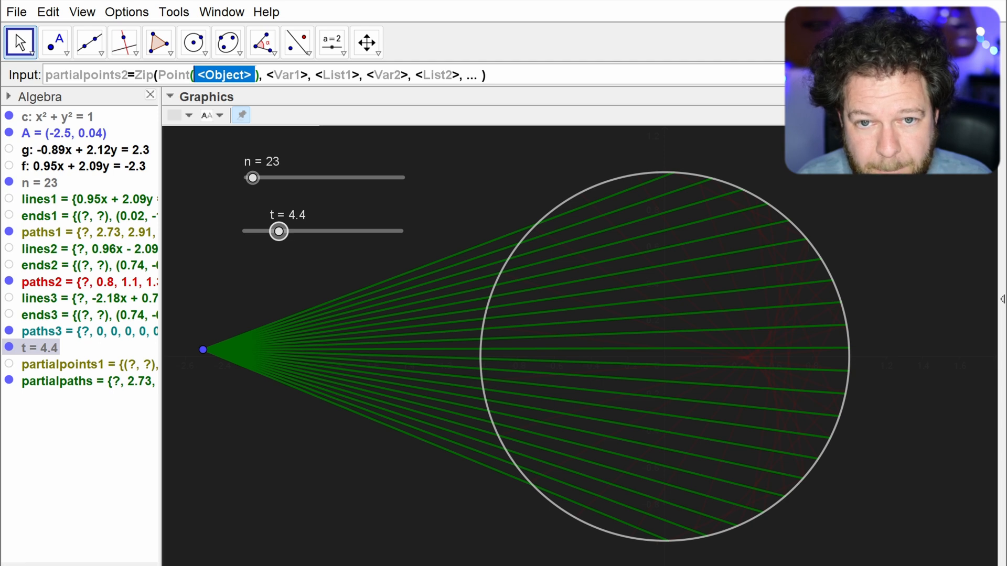
{"action": "type", "text": "p"}
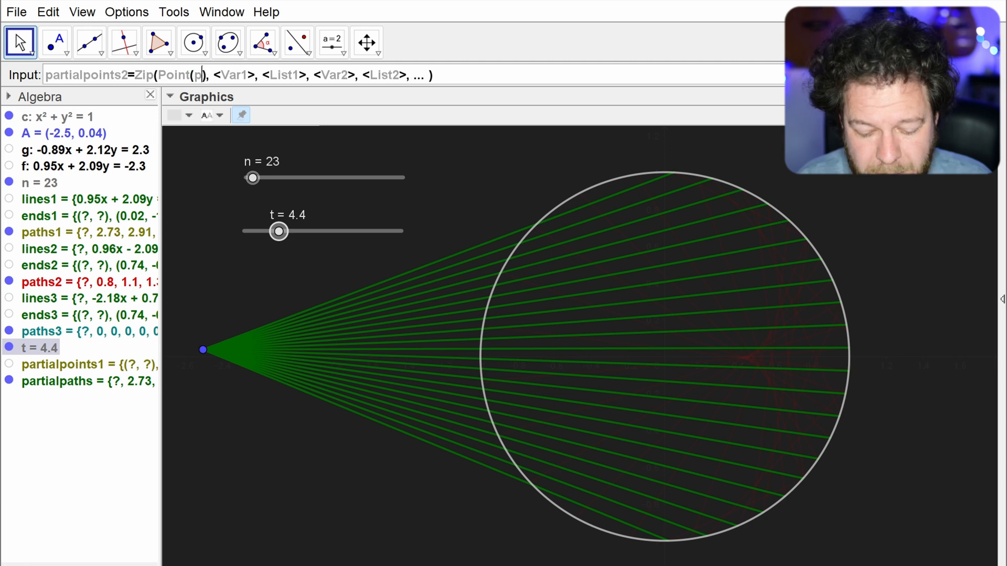
{"action": "type", "text": ","}
{"action": "key", "text": "Tab"}
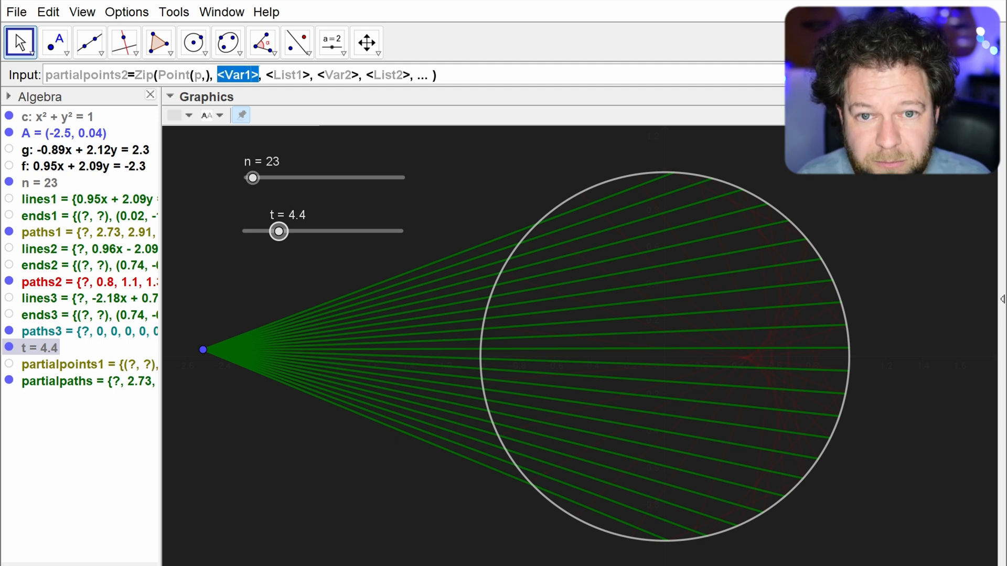
Step: Set the partialpoints2 Zip to run variable p over list paths2 and enter t/p as the Point parameter
{"action": "type", "text": "p"}
{"action": "key", "text": "Tab"}
{"action": "type", "text": "paths2"}
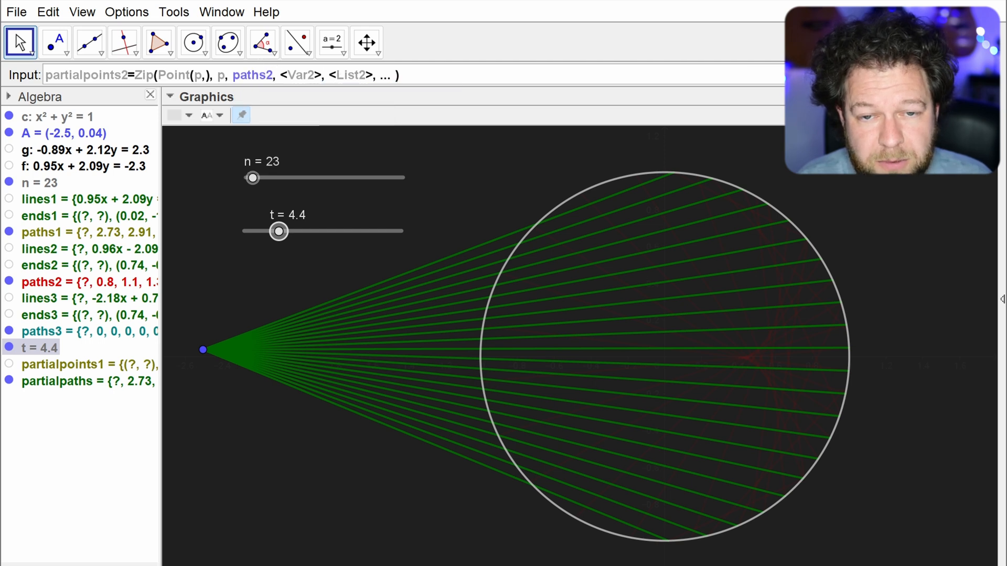
{"action": "key", "text": "Left"}
{"action": "key", "text": "Left"}
{"action": "key", "text": "Left"}
{"action": "key", "text": "Left"}
{"action": "key", "text": "Left"}
{"action": "key", "text": "Left"}
{"action": "key", "text": "Left"}
{"action": "key", "text": "Left"}
{"action": "key", "text": "Left"}
{"action": "key", "text": "Left"}
{"action": "key", "text": "Left"}
{"action": "key", "text": "Left"}
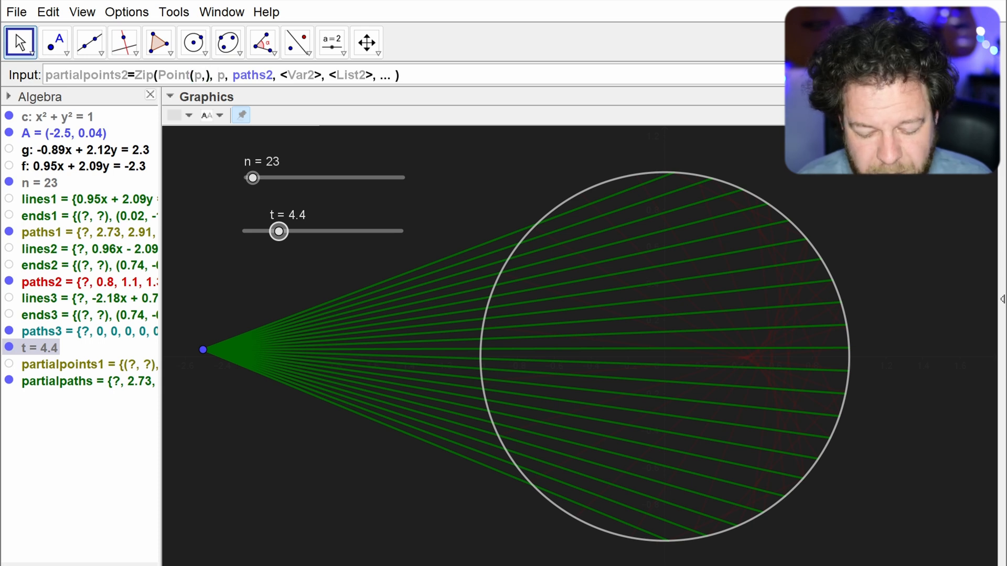
{"action": "type", "text": "t/"}
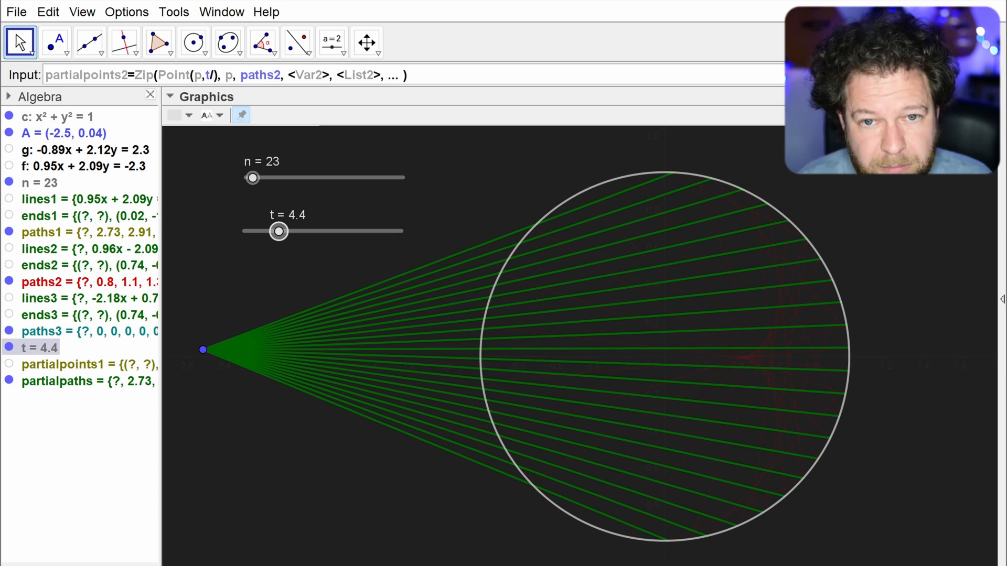
{"action": "type", "text": "p"}
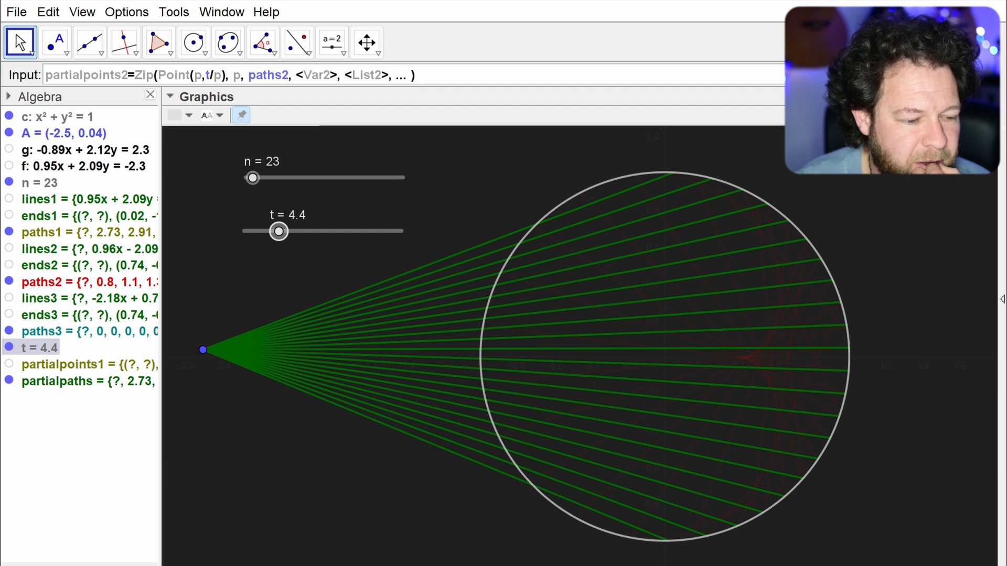
Step: Change the Point parameter in the partialpoints2 definition to (t-s)/p
{"action": "key", "text": "alt+Tab"}
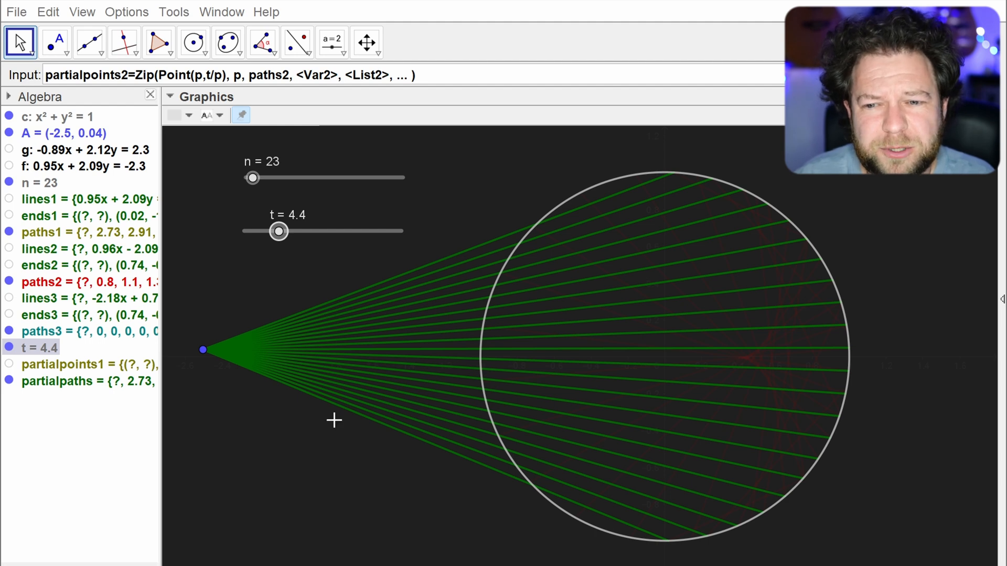
{"action": "left_click", "coordinate": [210, 75]}
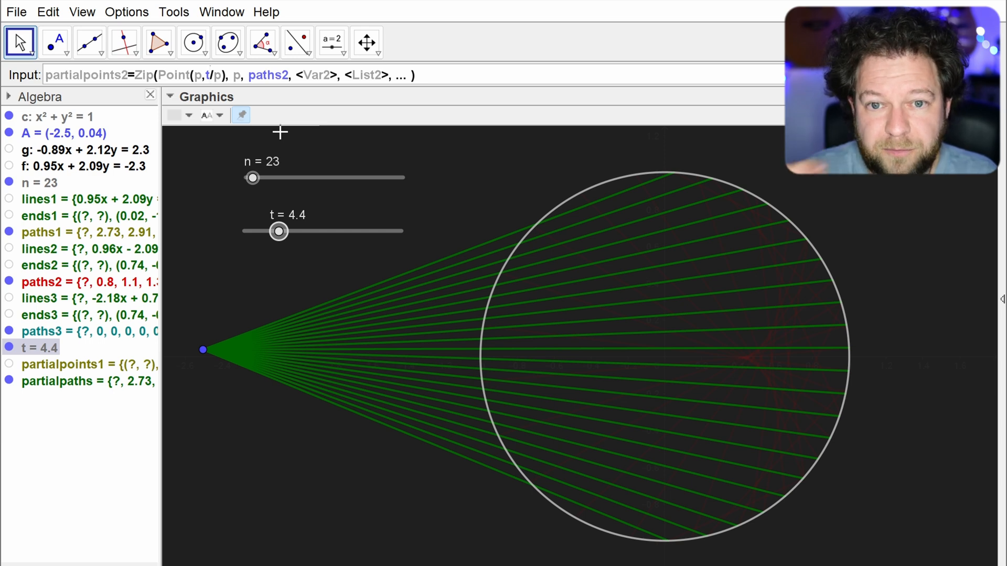
{"action": "key", "text": "Left"}
{"action": "type", "text": "("}
{"action": "key", "text": "Right"}
{"action": "type", "text": "-"}
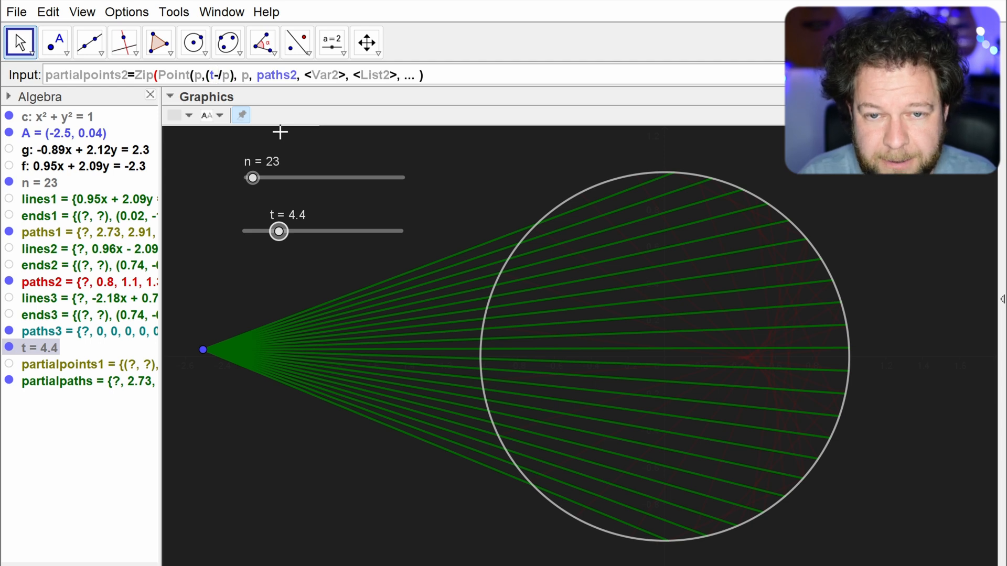
{"action": "type", "text": "s)"}
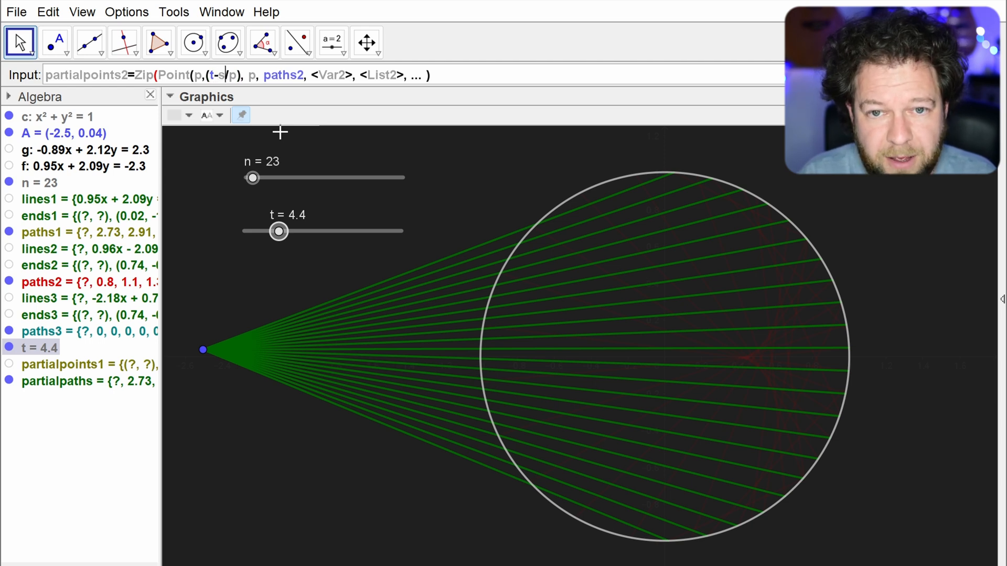
{"action": "key", "text": "Right"}
Step: Complete the partialpoints2 Zip with variable s and list paths1, create the list and try it by moving the t slider to 3.6
{"action": "key", "text": "Tab"}
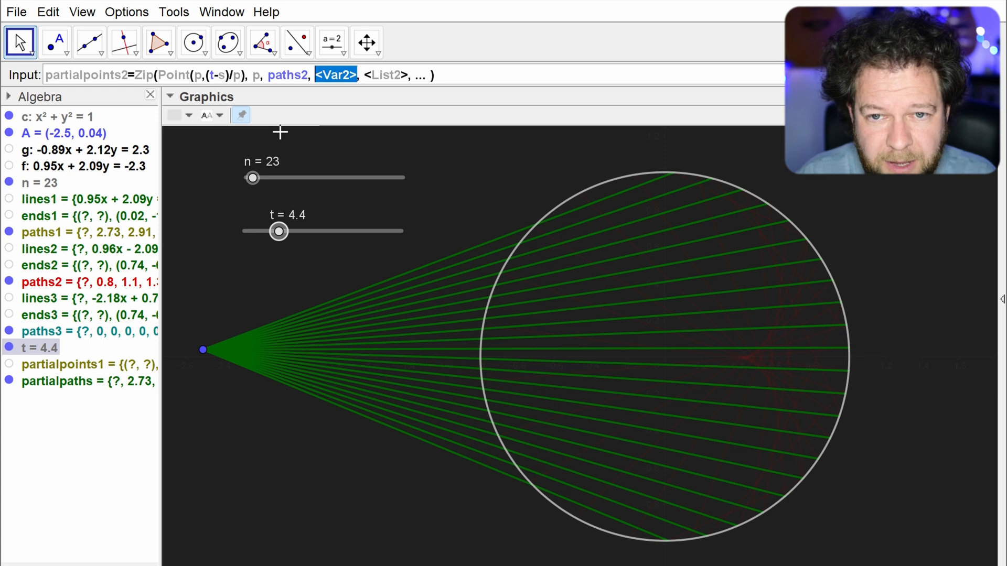
{"action": "type", "text": "s"}
{"action": "key", "text": "Tab"}
{"action": "type", "text": "paths1"}
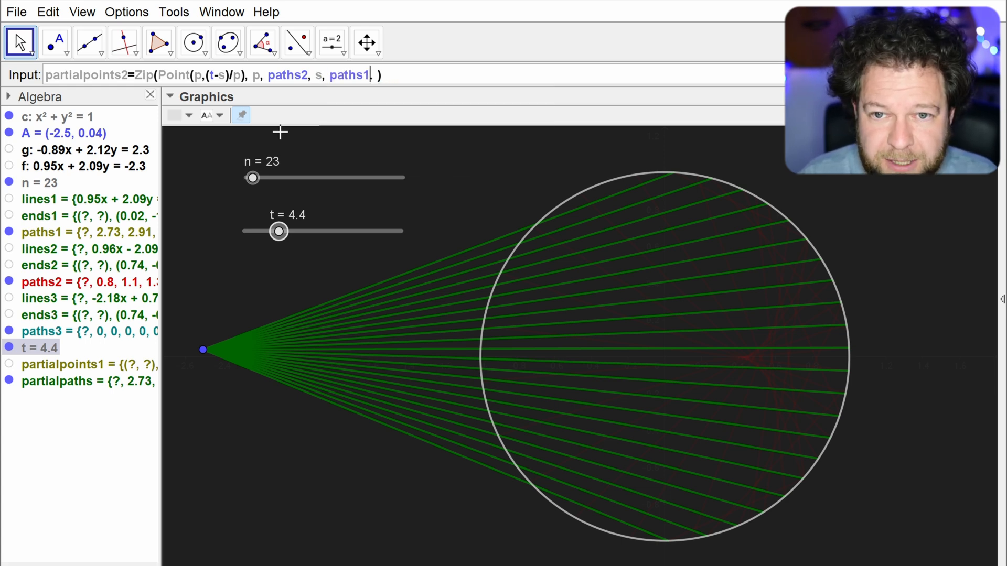
{"action": "key", "text": "BackSpace"}
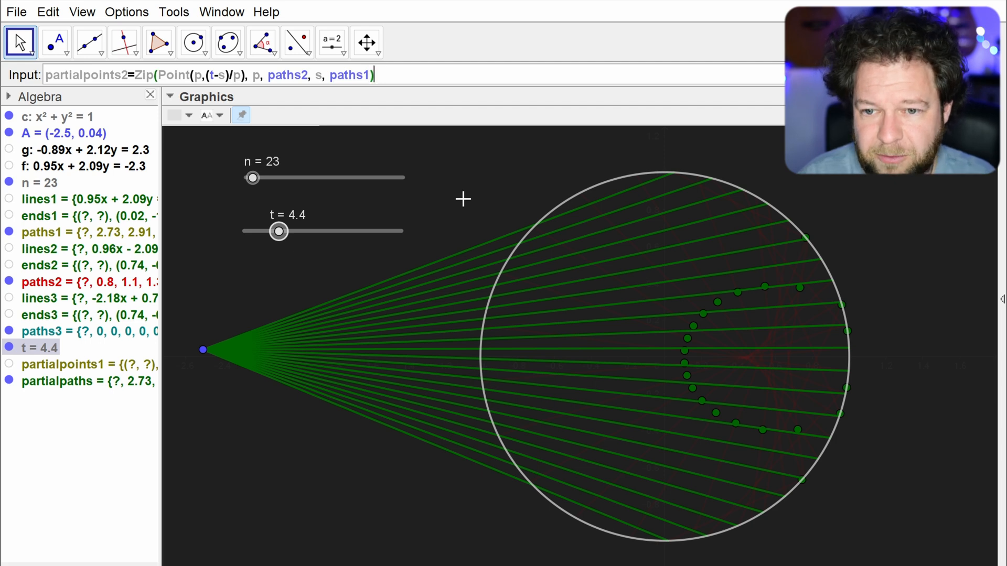
{"action": "key", "text": "Return"}
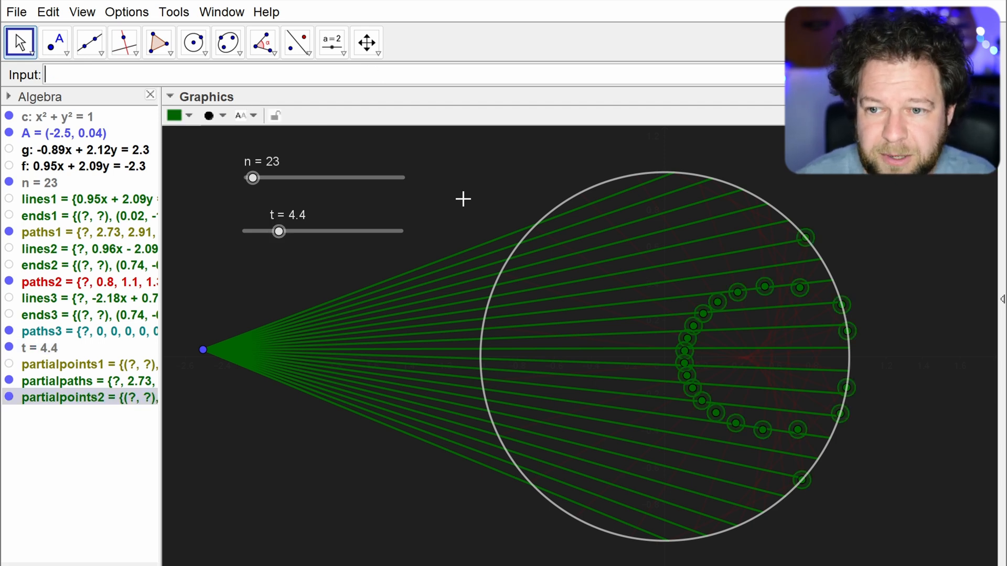
{"action": "left_click_drag", "start_coordinate": [276, 237], "coordinate": [272, 257]}
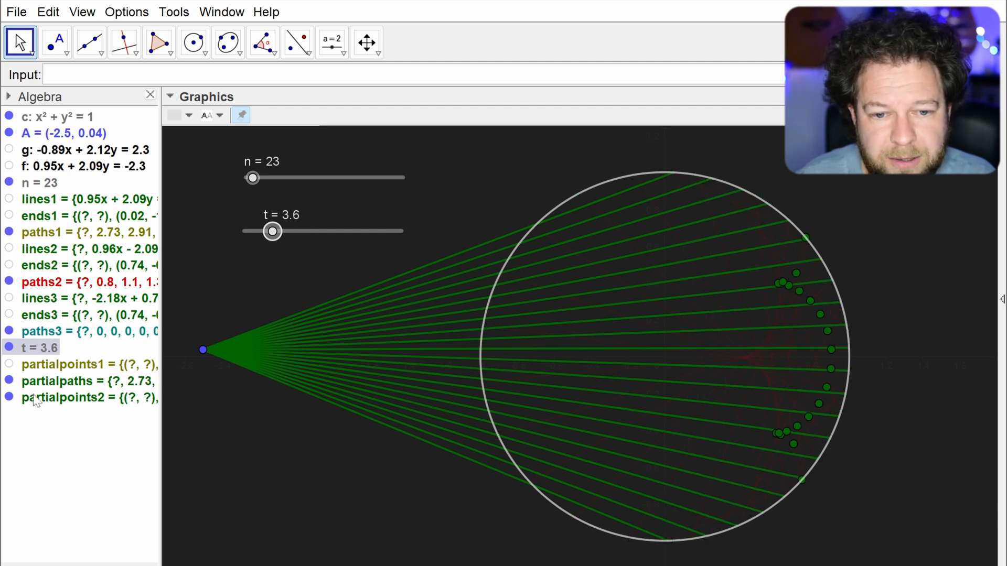
Step: Begin a list named partialpaths2 as a Zip command with Segment(P, Q) as its expression
{"action": "left_click", "coordinate": [71, 74]}
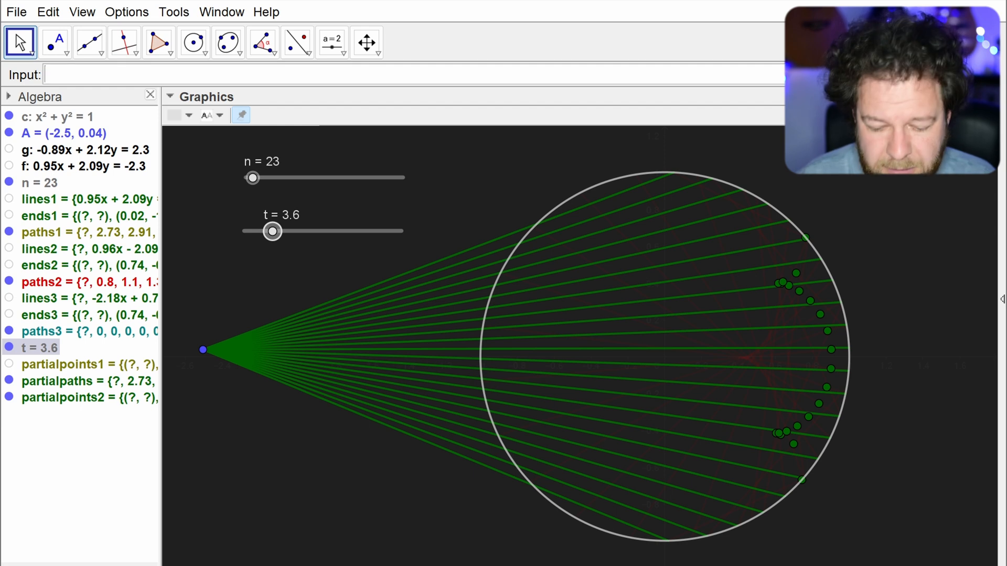
{"action": "type", "text": "par"}
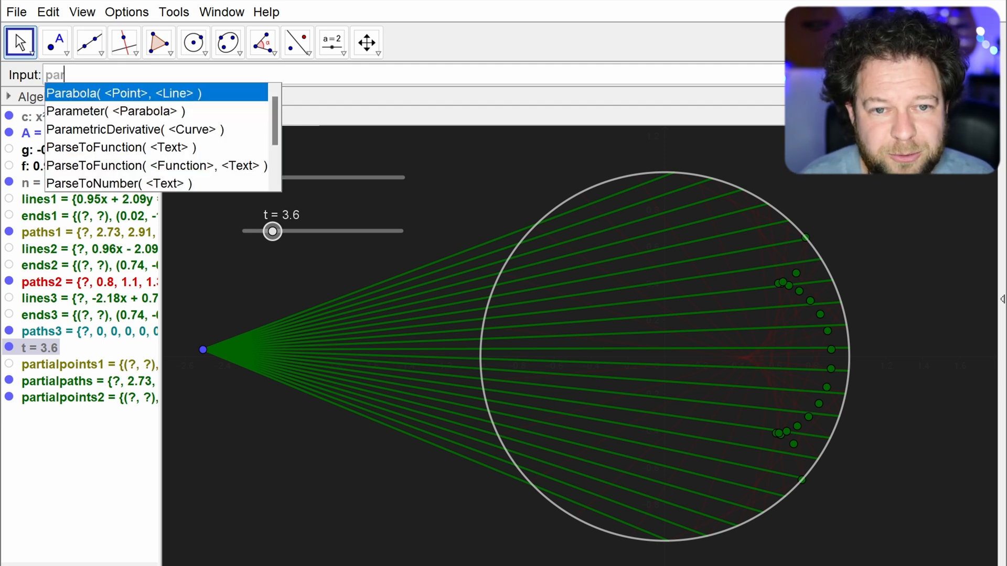
{"action": "type", "text": "tialpat"}
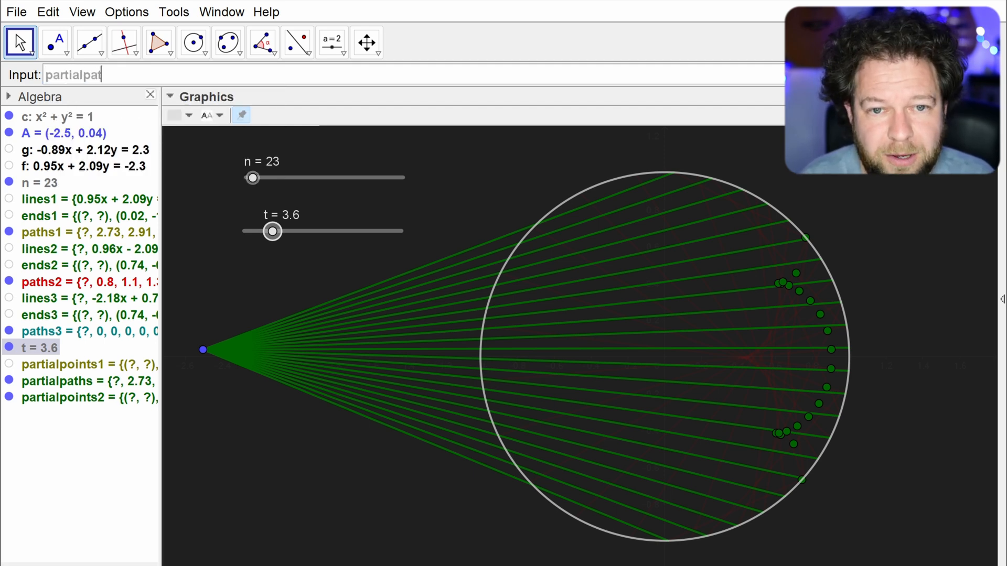
{"action": "type", "text": "hs2=zip"}
{"action": "key", "text": "Return"}
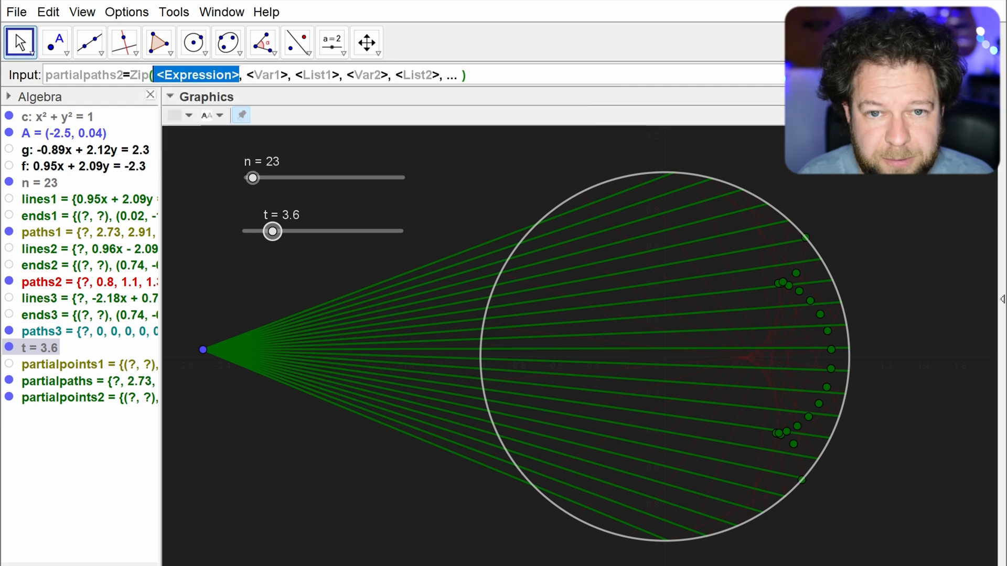
{"action": "type", "text": "segment"}
{"action": "key", "text": "Return"}
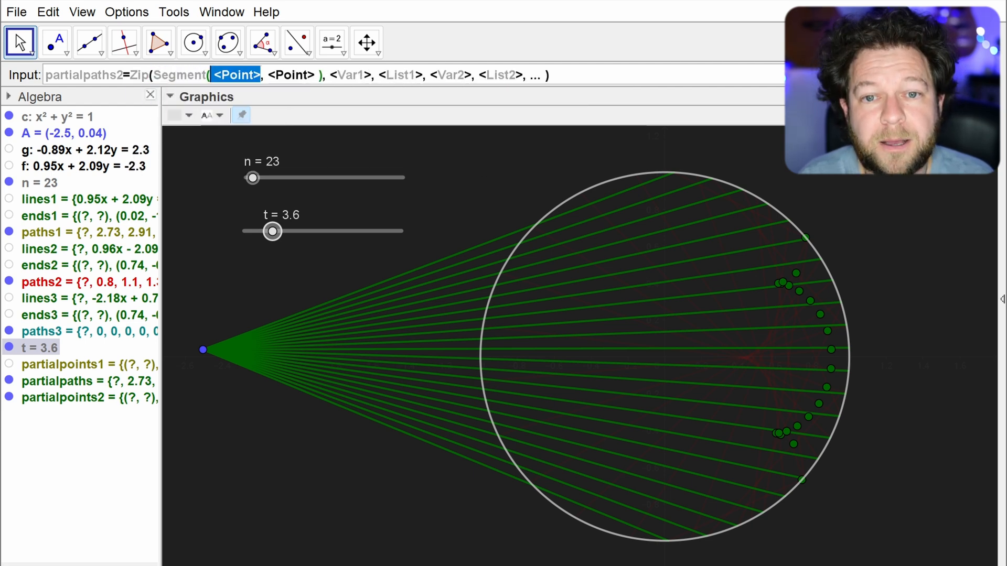
{"action": "type", "text": "P"}
{"action": "key", "text": "Tab"}
{"action": "type", "text": "Q"}
Step: Complete the partialpaths2 Zip with P from ends1 and Q from partialpoints2, remove the leftover placeholder and create the list
{"action": "key", "text": "Tab"}
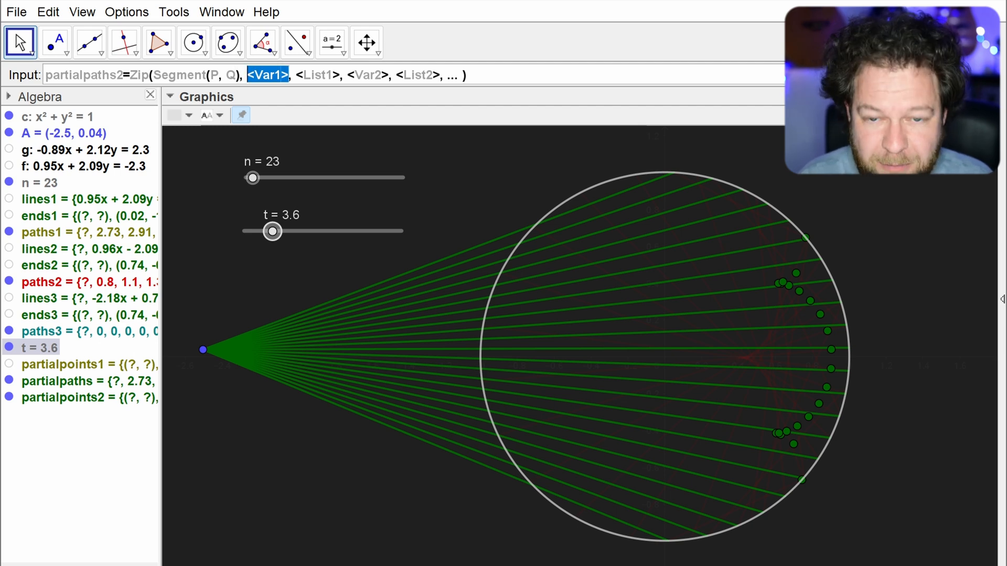
{"action": "type", "text": "P"}
{"action": "key", "text": "Tab"}
{"action": "type", "text": "ends"}
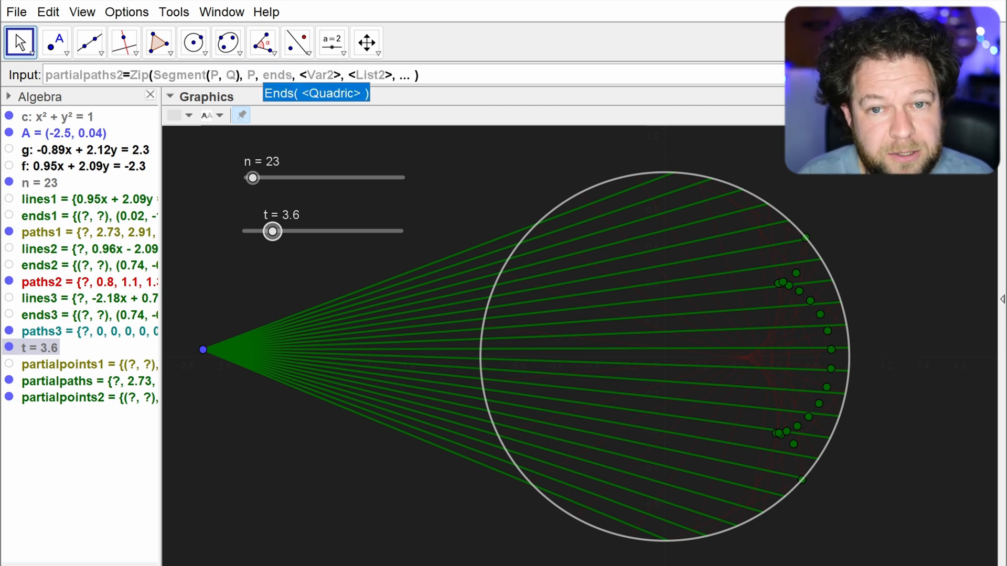
{"action": "type", "text": "1"}
{"action": "key", "text": "Tab"}
{"action": "type", "text": "Q"}
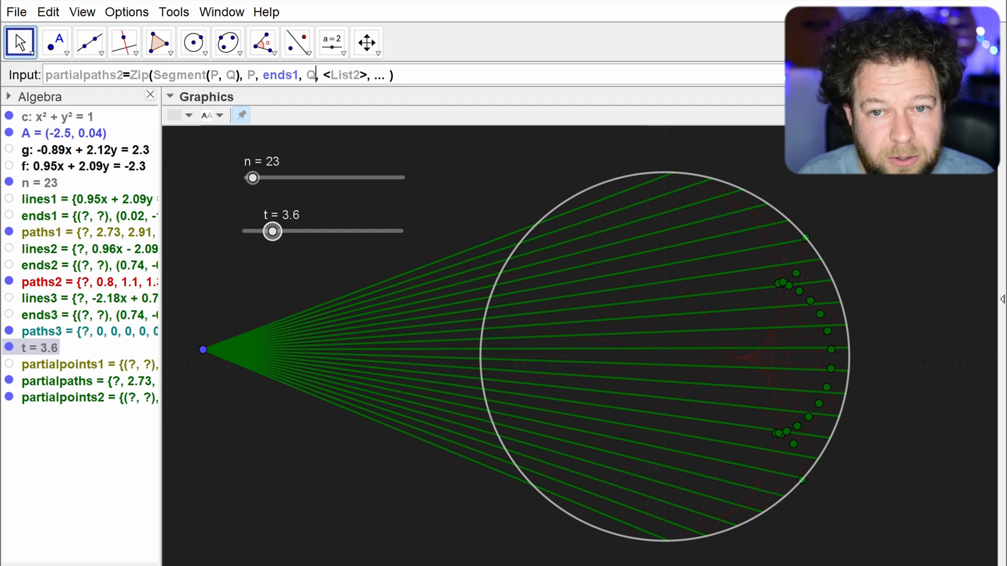
{"action": "key", "text": "Tab"}
{"action": "type", "text": "partialpoints2"}
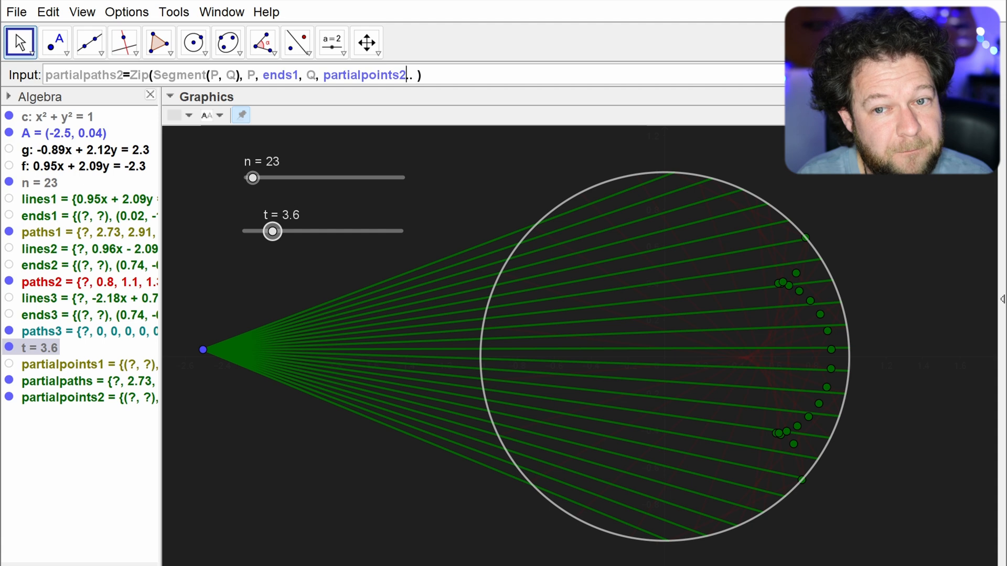
{"action": "key", "text": "Delete"}
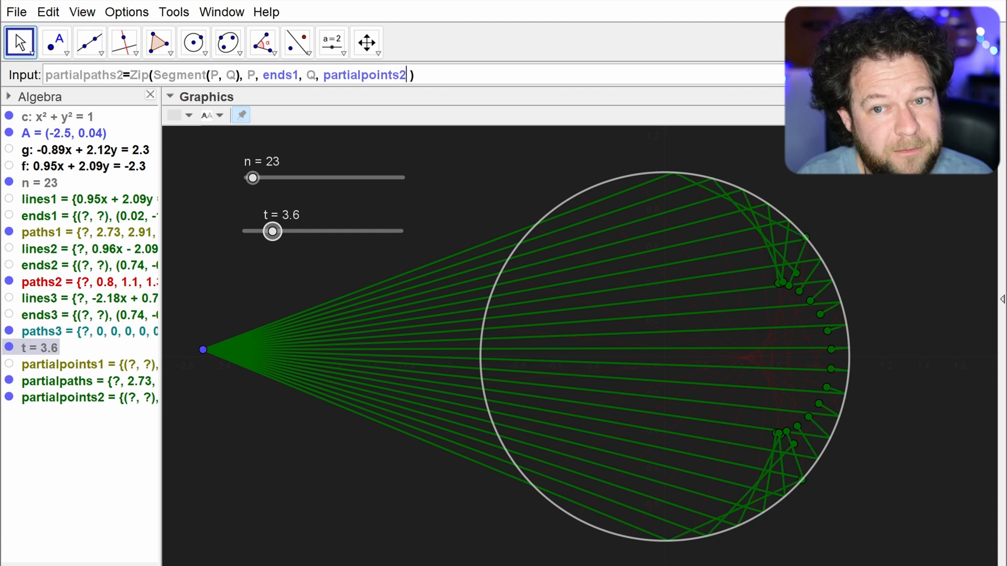
{"action": "key", "text": "Return"}
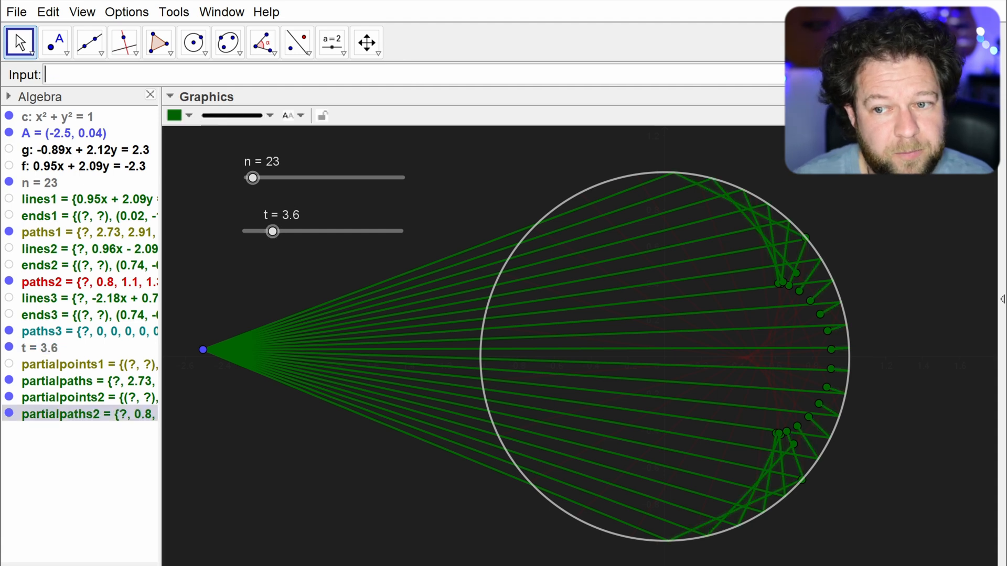
Step: Hide the partialpoints2 points and try out the second partial paths by moving the t slider to 6.9
{"action": "left_click", "coordinate": [9, 398]}
{"action": "left_click_drag", "start_coordinate": [272, 231], "coordinate": [302, 259]}
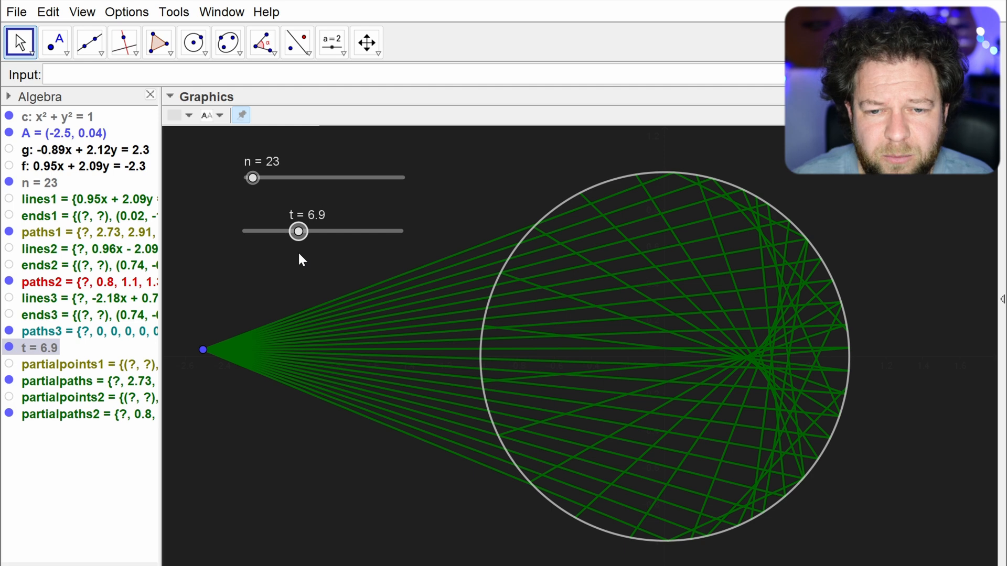
Step: Create a list that adds the three path lists together: paths1+paths2+paths3
{"action": "left_click", "coordinate": [118, 74]}
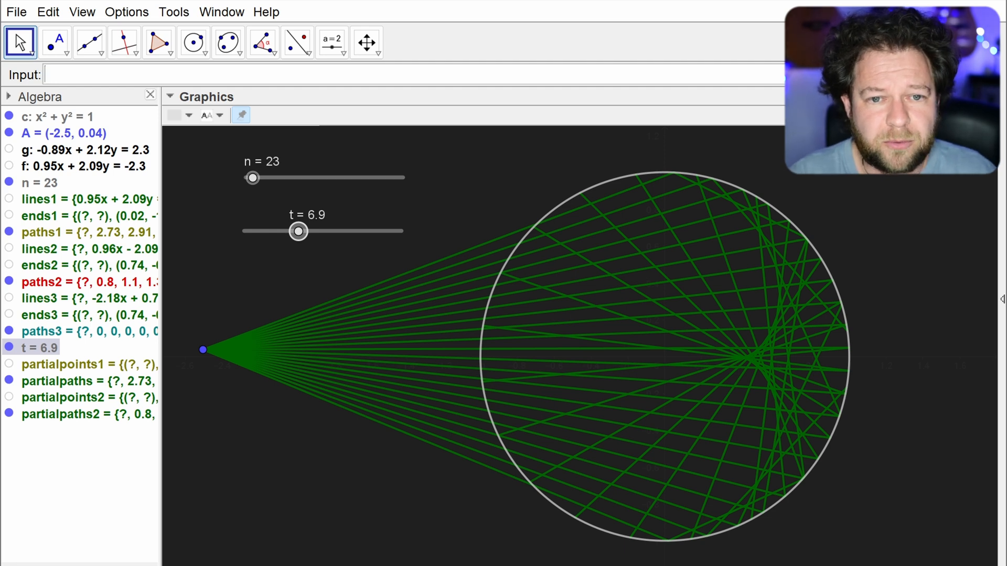
{"action": "type", "text": "paths1+paths"}
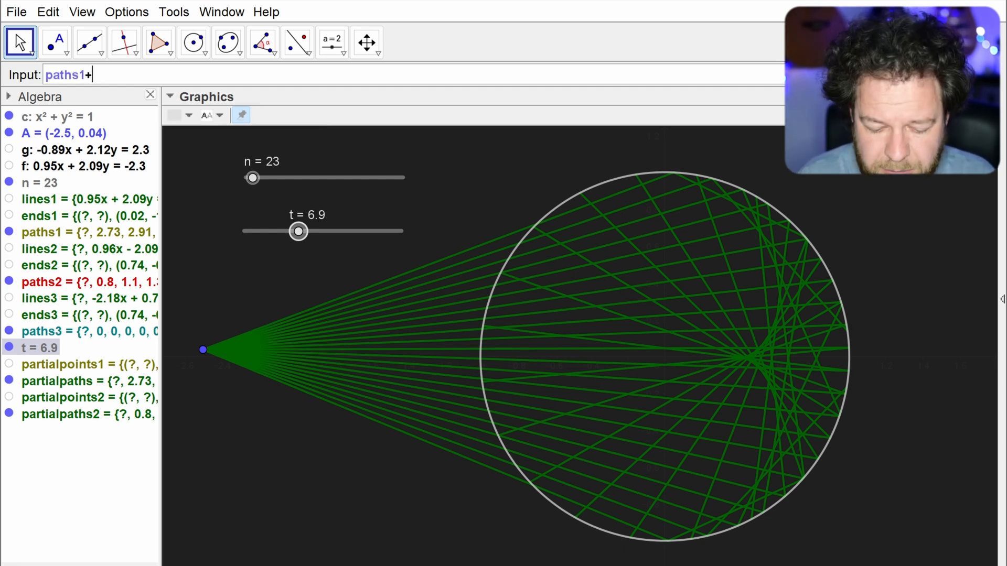
{"action": "type", "text": "2+paths3"}
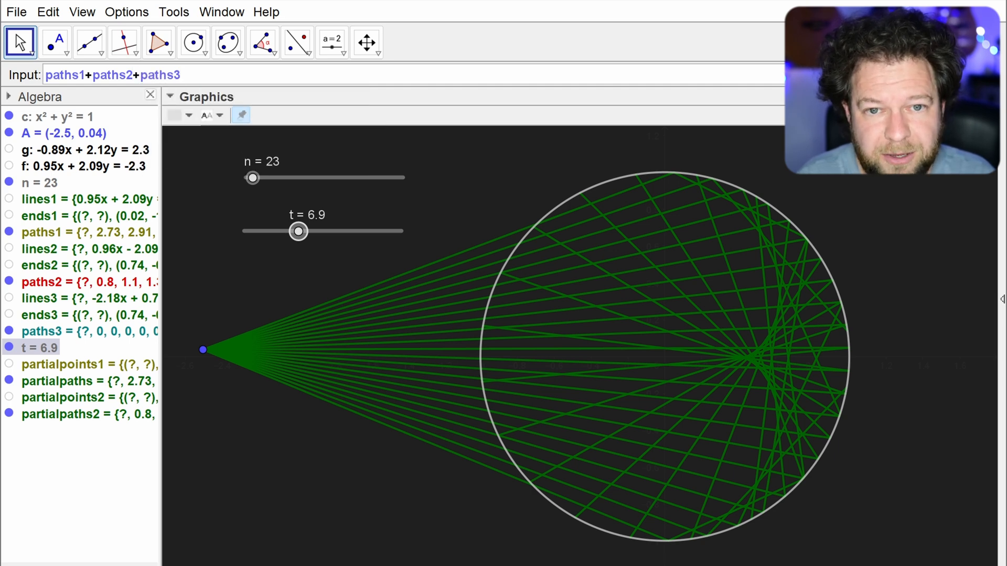
{"action": "key", "text": "Return"}
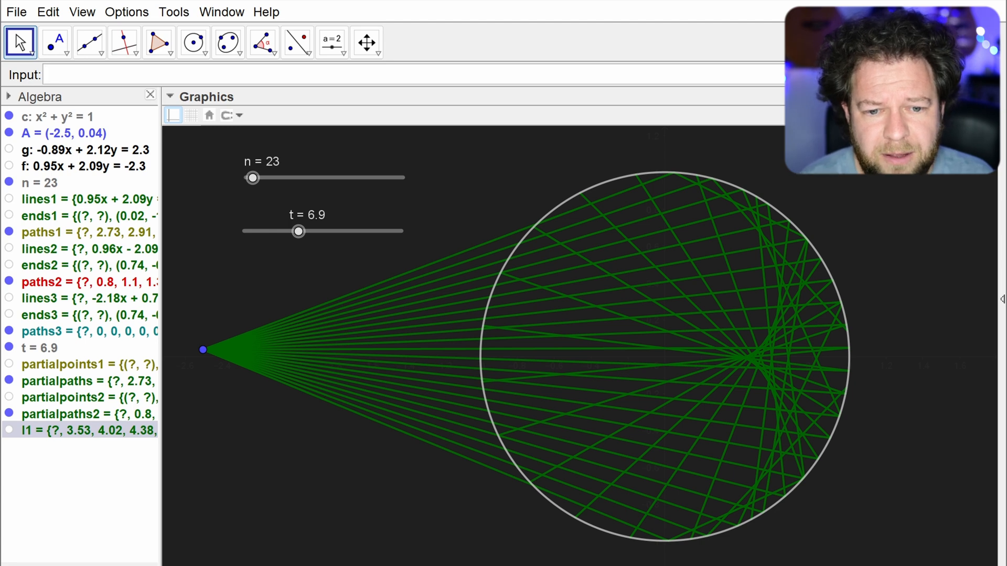
Step: Rename the new summed list l1 as totalpaths
{"action": "type", "text": "max"}
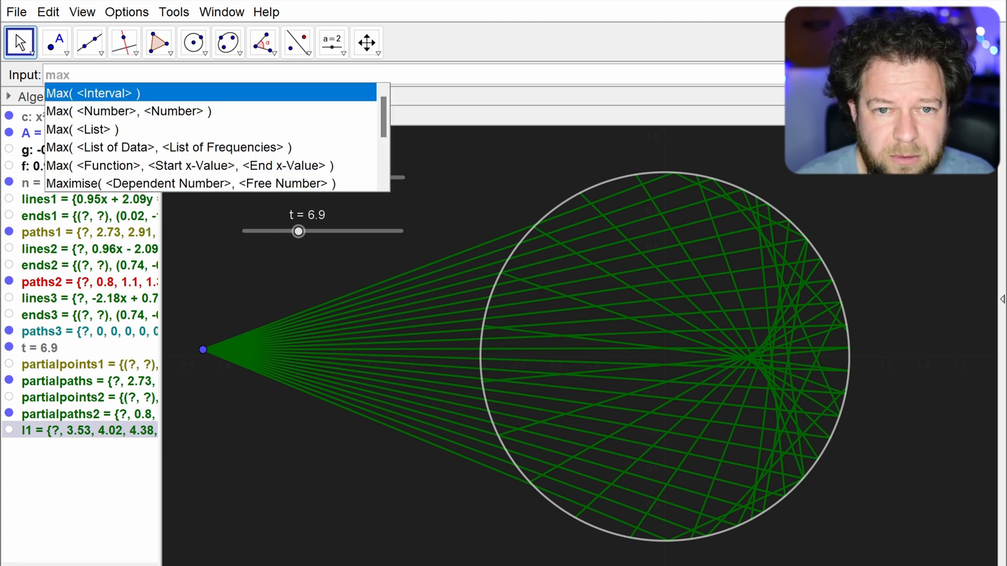
{"action": "right_click", "coordinate": [56, 431]}
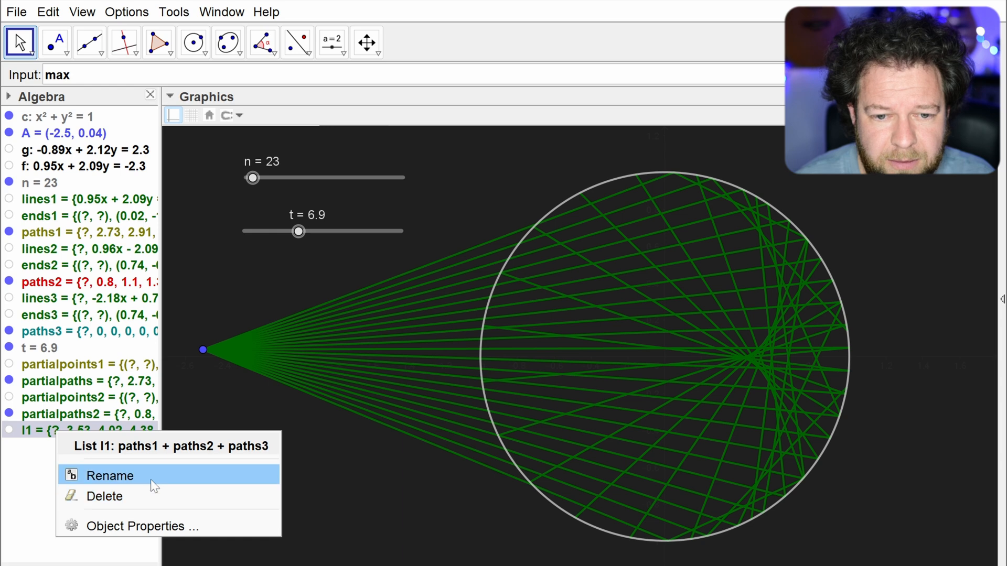
{"action": "left_click", "coordinate": [151, 480]}
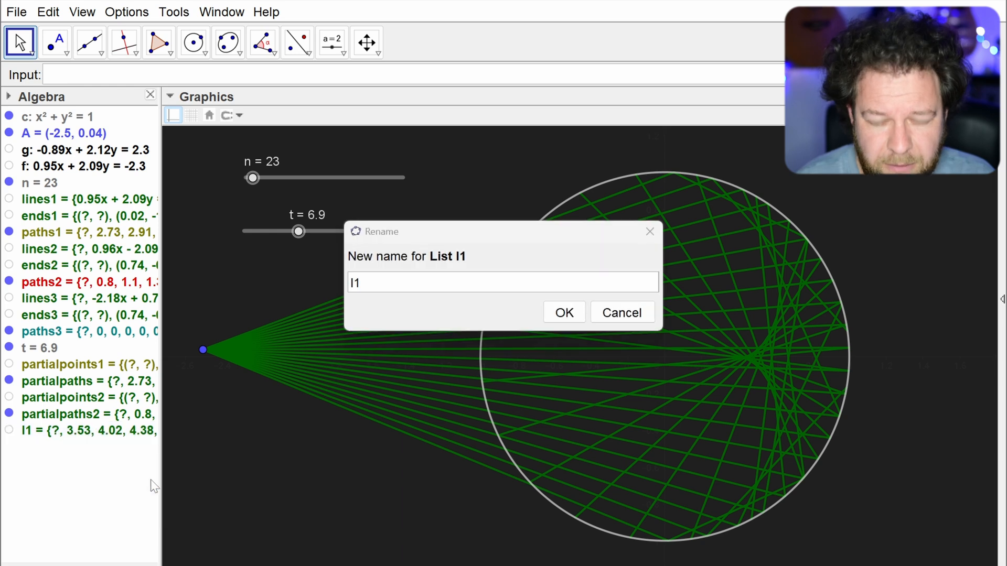
{"action": "double_click", "coordinate": [373, 288]}
{"action": "type", "text": "totalpaths"}
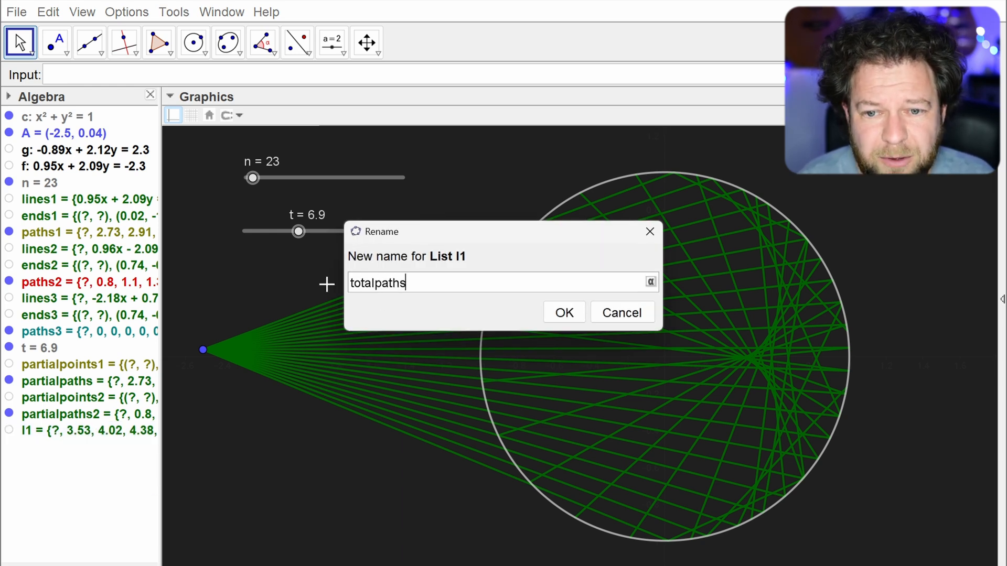
{"action": "key", "text": "Return"}
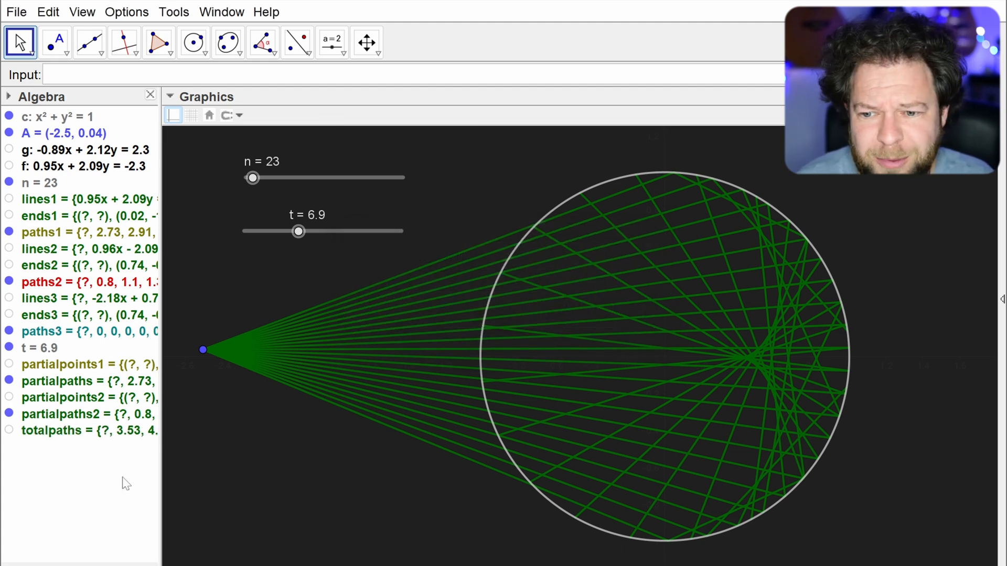
Step: Try to compute the longest total path with Max(totalpaths)
{"action": "left_click", "coordinate": [68, 75]}
{"action": "type", "text": "max"}
{"action": "key", "text": "Return"}
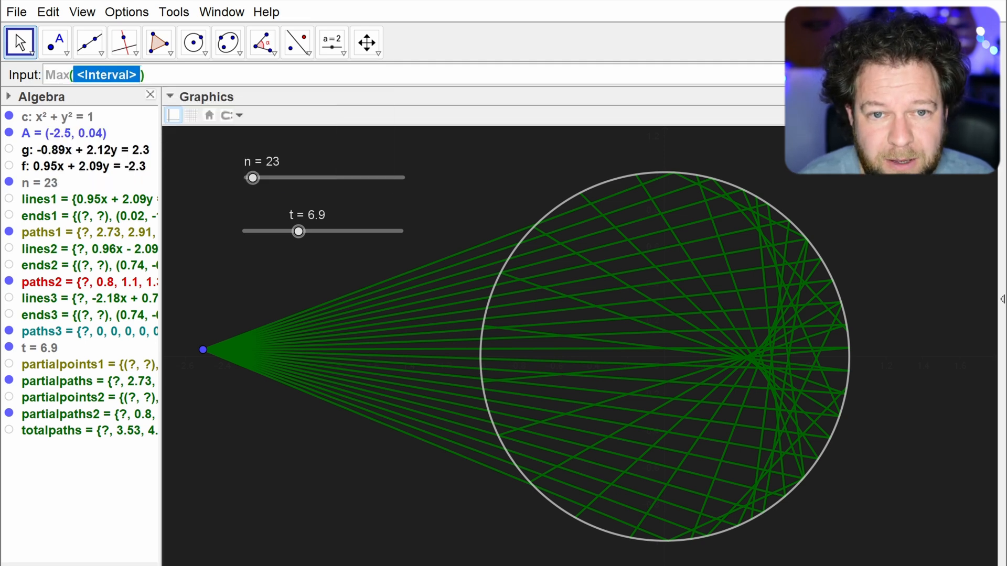
{"action": "key", "text": "BackSpace"}
{"action": "type", "text": "totalpaths"}
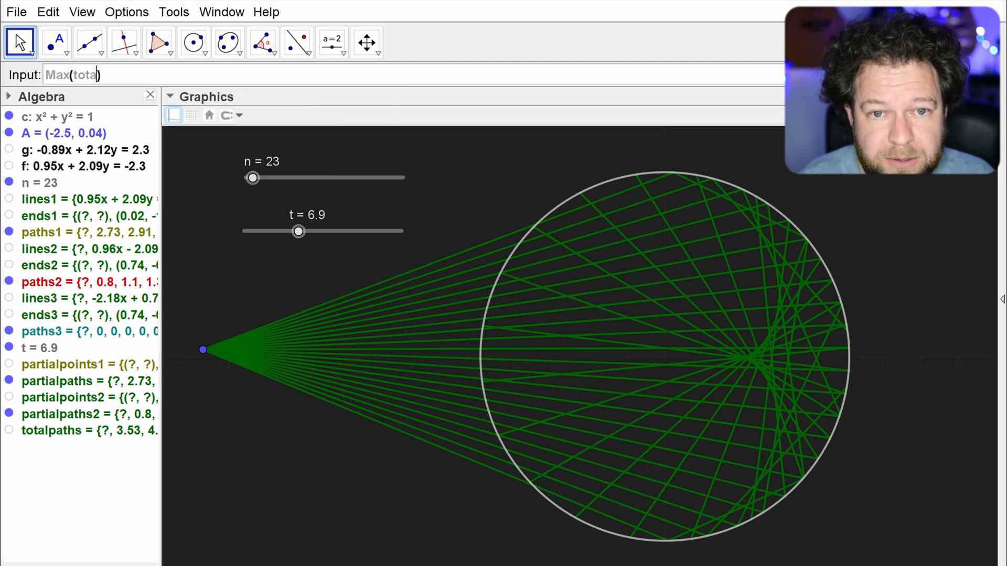
{"action": "key", "text": "Return"}
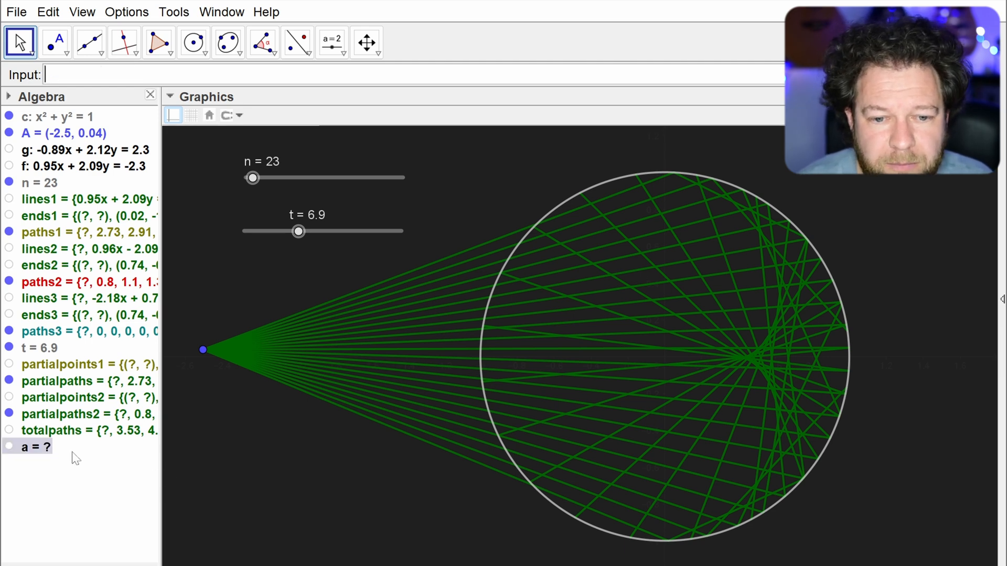
Step: Compute the maximum of totalpaths without its undefined entries, using Max(RemoveUndefined(totalpaths))
{"action": "type", "text": "remove"}
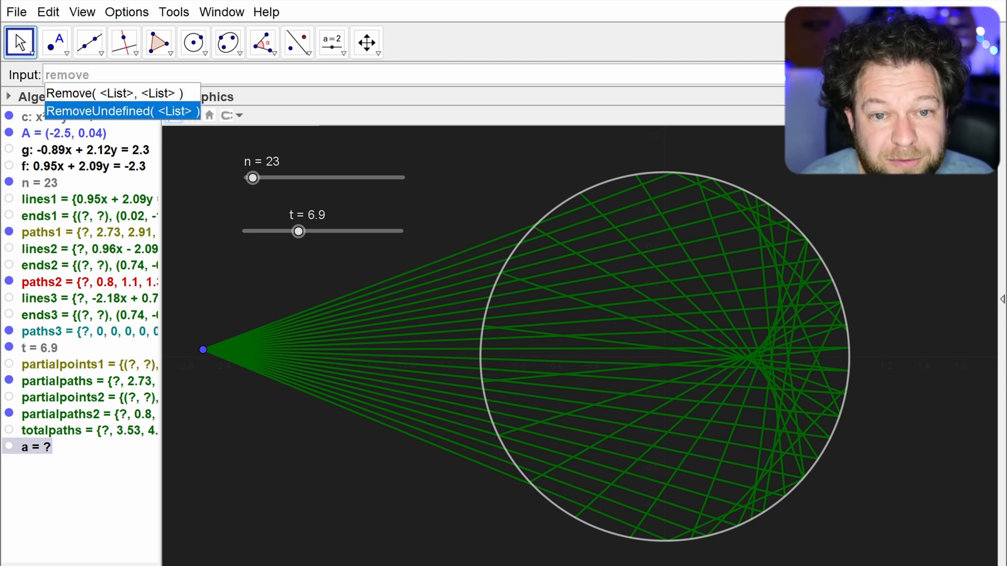
{"action": "key", "text": "Return"}
{"action": "type", "text": "totalpaths"}
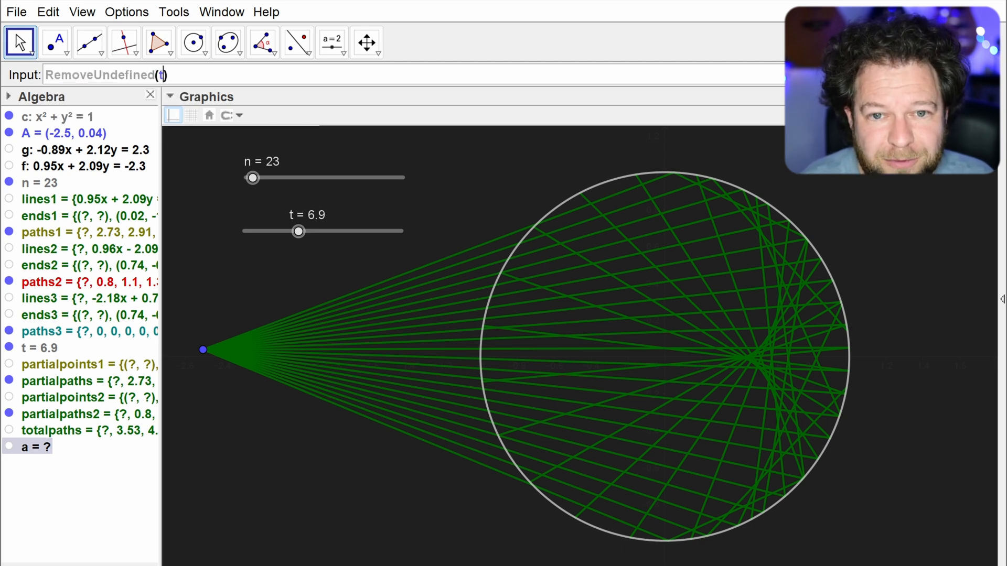
{"action": "key", "text": "Home"}
{"action": "type", "text": "amx("}
{"action": "key", "text": "BackSpace"}
{"action": "key", "text": "BackSpace"}
{"action": "key", "text": "BackSpace"}
{"action": "key", "text": "BackSpace"}
{"action": "type", "text": "max("}
{"action": "key", "text": "End"}
{"action": "key", "text": "Return"}
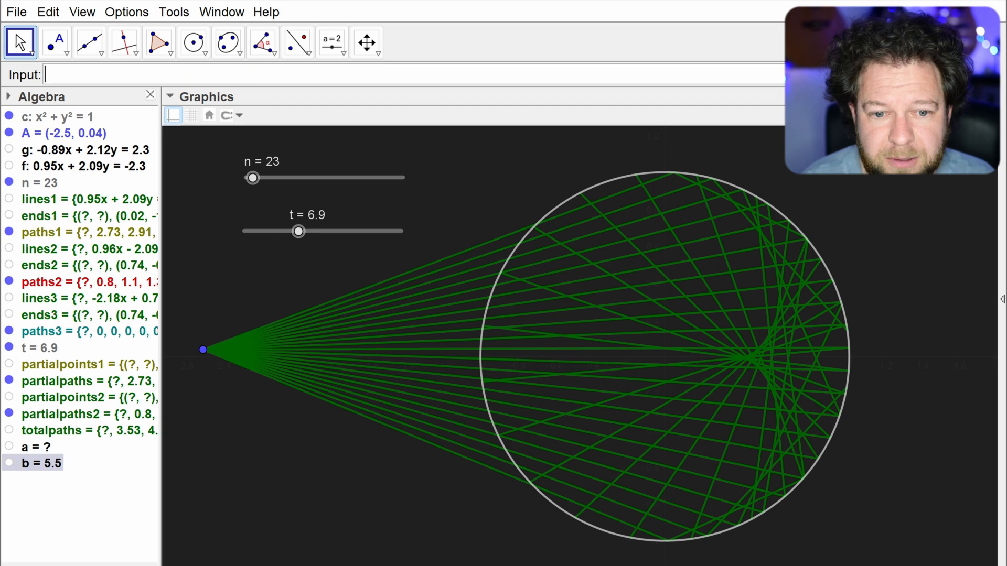
Step: Delete the undefined number a and rename the maximum b as maxpath
{"action": "key", "text": "Delete"}
{"action": "right_click", "coordinate": [41, 451]}
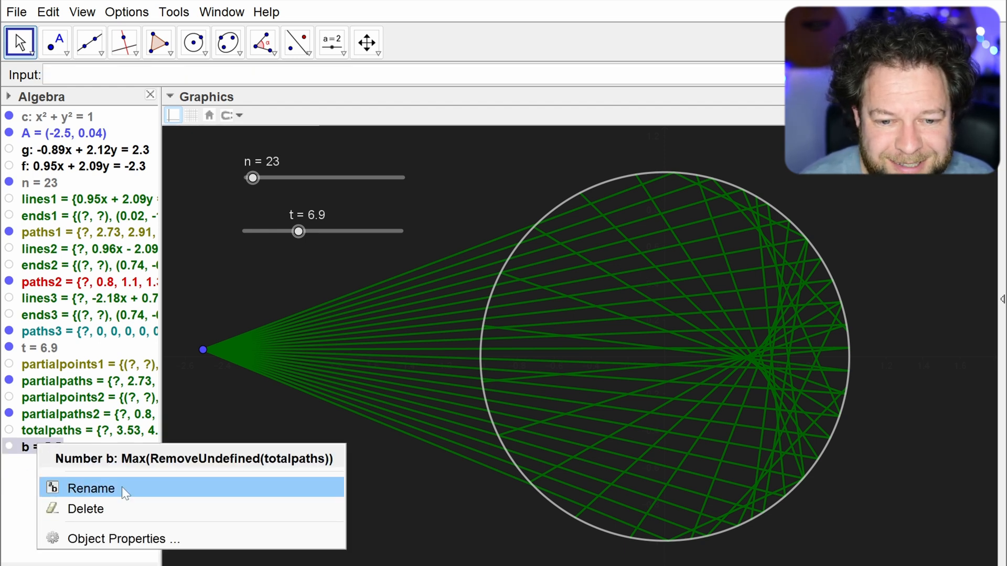
{"action": "left_click", "coordinate": [124, 488]}
{"action": "type", "text": "maxpath"}
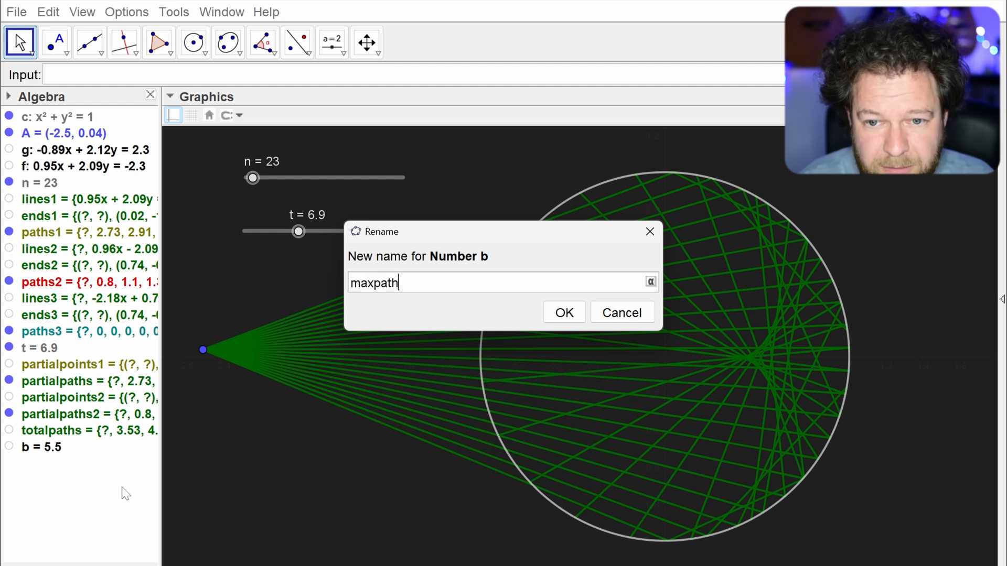
{"action": "key", "text": "Return"}
Step: Move the t slider to 5.5 and back down to 1.1, and hide the paths3 segments
{"action": "left_click_drag", "start_coordinate": [298, 231], "coordinate": [288, 250]}
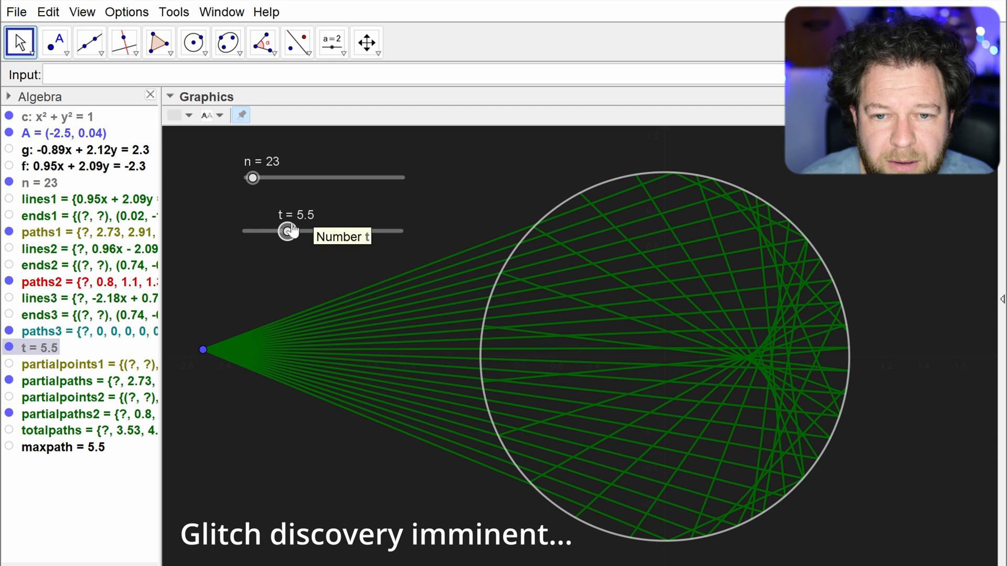
{"action": "mouse_move", "coordinate": [288, 232]}
{"action": "left_mouse_down"}
{"action": "mouse_move", "coordinate": [312, 232]}
{"action": "mouse_move", "coordinate": [252, 235]}
{"action": "left_mouse_up"}
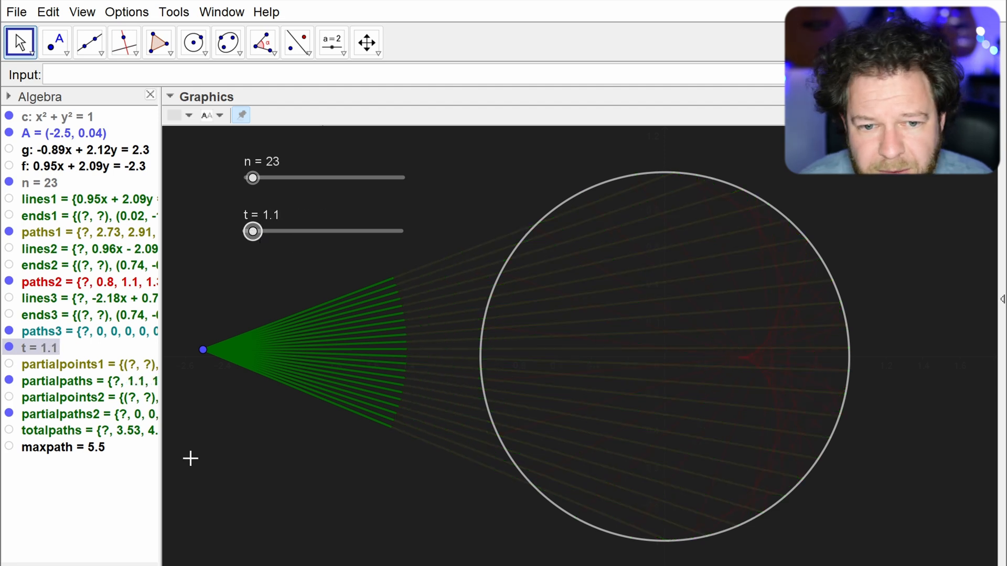
{"action": "left_click", "coordinate": [39, 333]}
{"action": "left_click", "coordinate": [8, 331]}
Step: Display the ends3 points and briefly show lines3 to check where the third reflections meet the circle
{"action": "left_click", "coordinate": [8, 315]}
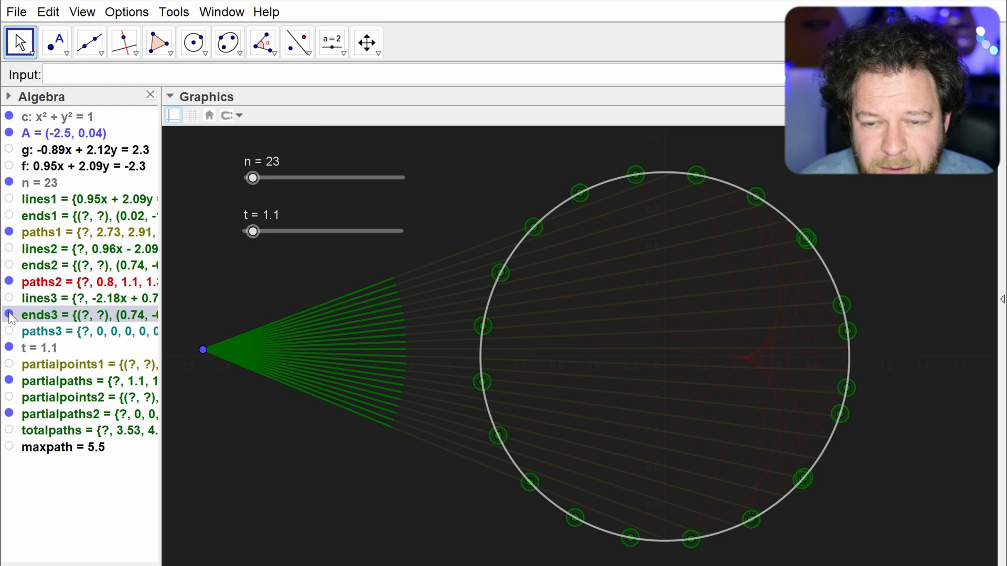
{"action": "left_click", "coordinate": [9, 298]}
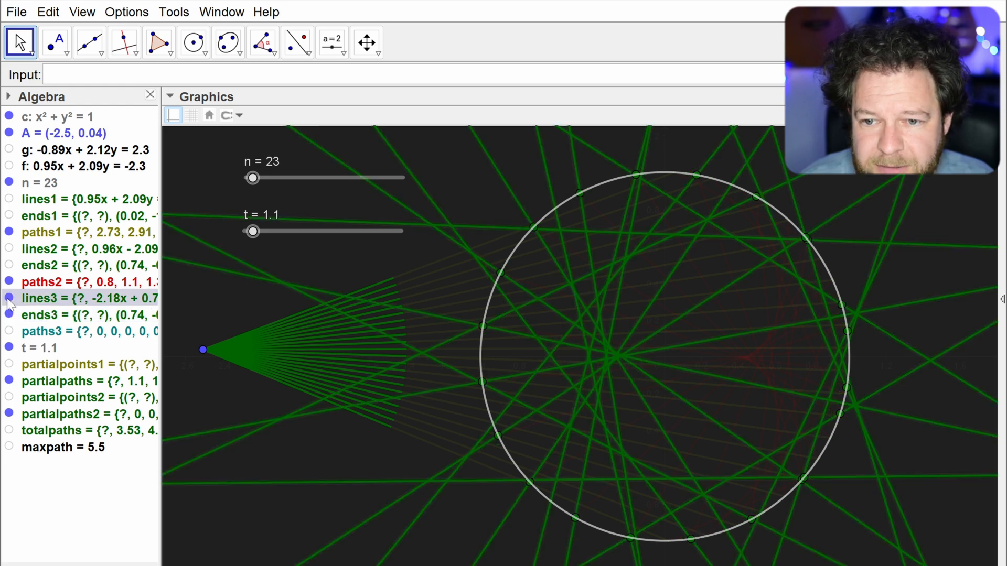
{"action": "left_click", "coordinate": [9, 298]}
{"action": "left_click", "coordinate": [11, 320]}
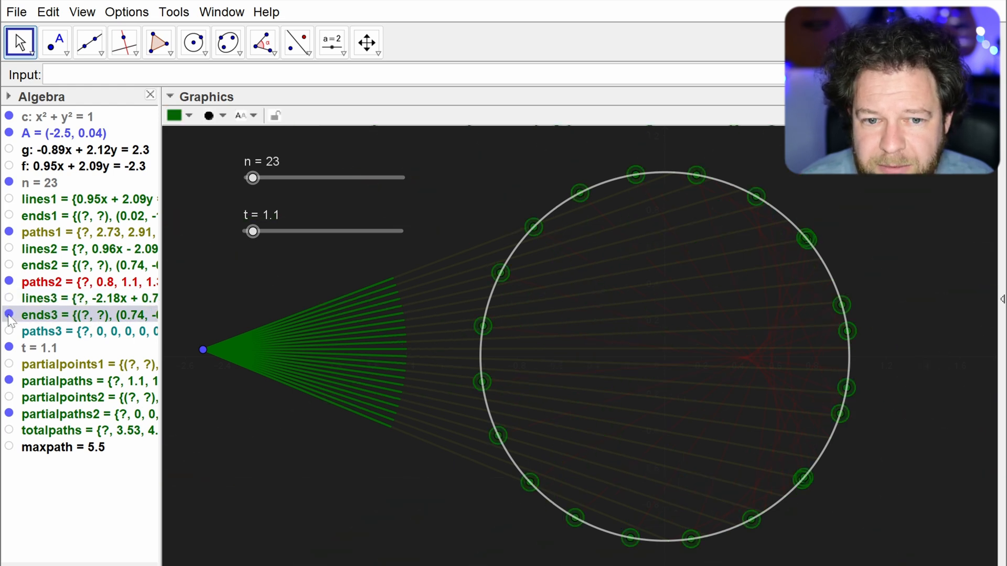
Step: Redefine ends3 to take the second intersection, as Zip(Intersect(c, l, 2), l, lines3)
{"action": "double_click", "coordinate": [85, 320]}
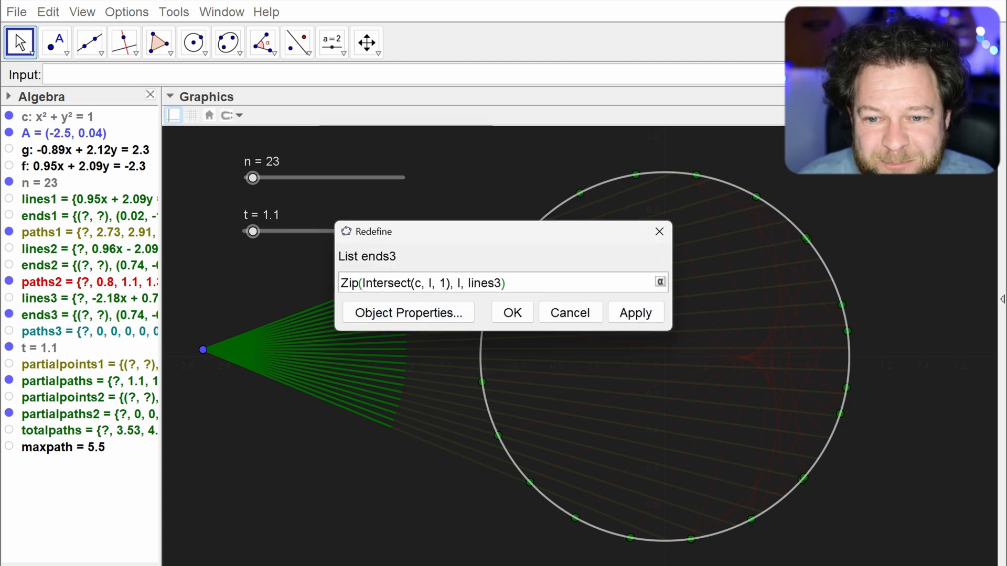
{"action": "key", "text": "Left"}
{"action": "key", "text": "Left"}
{"action": "key", "text": "Left"}
{"action": "key", "text": "Left"}
{"action": "key", "text": "Left"}
{"action": "key", "text": "Left"}
{"action": "key", "text": "Left"}
{"action": "key", "text": "Left"}
{"action": "key", "text": "Left"}
{"action": "key", "text": "Left"}
{"action": "key", "text": "Left"}
{"action": "key", "text": "Left"}
{"action": "key", "text": "Left"}
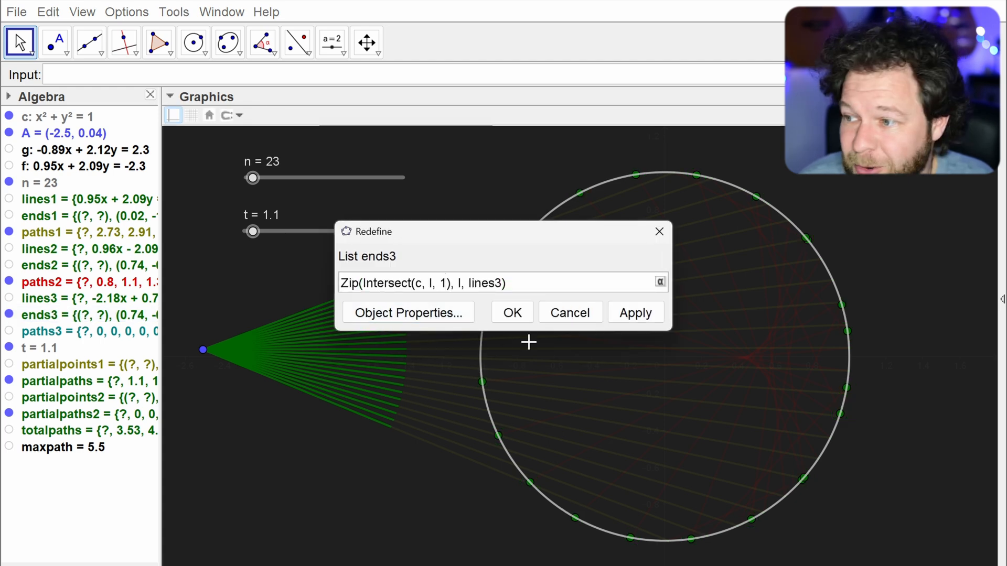
{"action": "key", "text": "BackSpace"}
{"action": "type", "text": "2"}
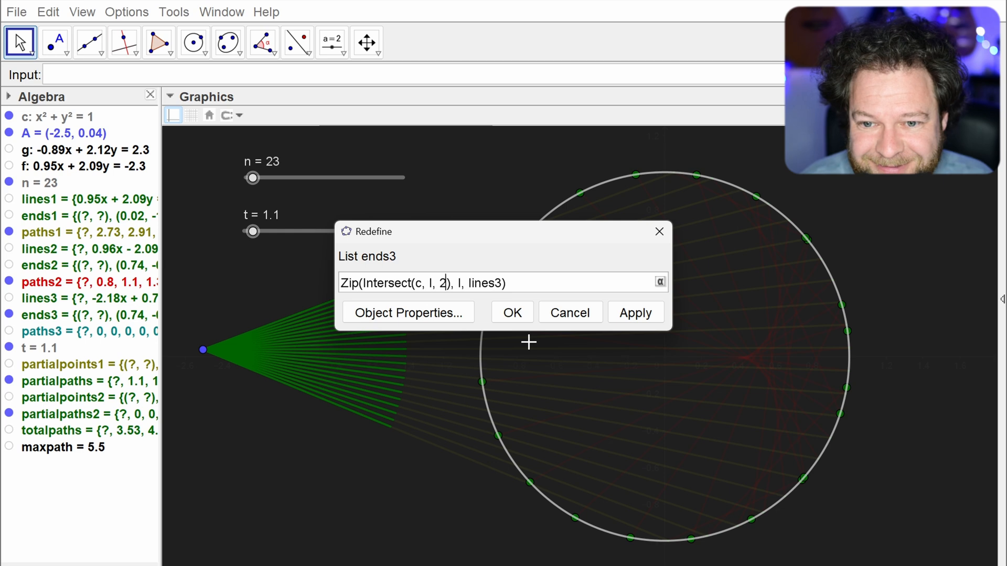
{"action": "key", "text": "Return"}
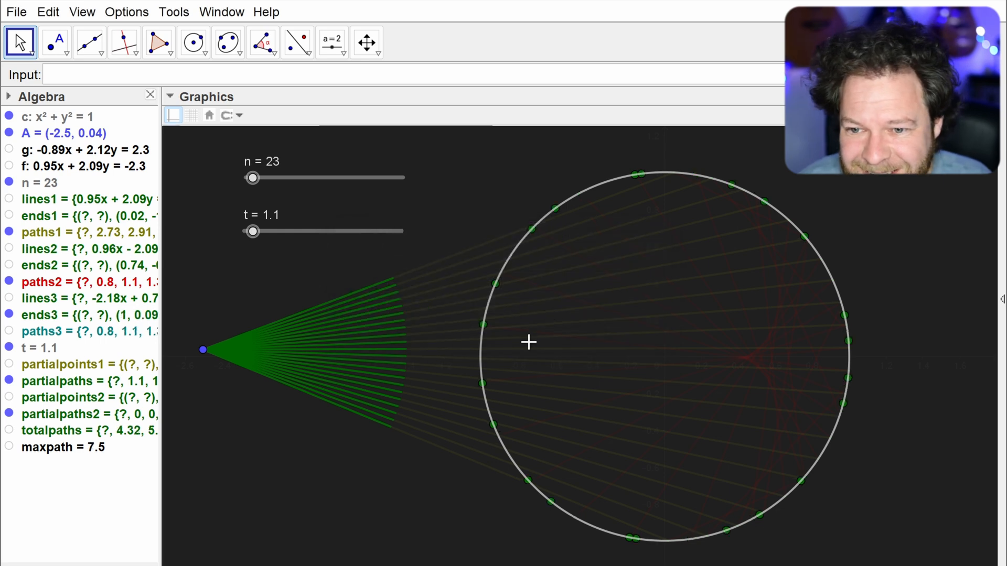
Step: Increase the n slider to 186 and check the definition of paths3 without changing it
{"action": "left_click_drag", "start_coordinate": [253, 178], "coordinate": [305, 183]}
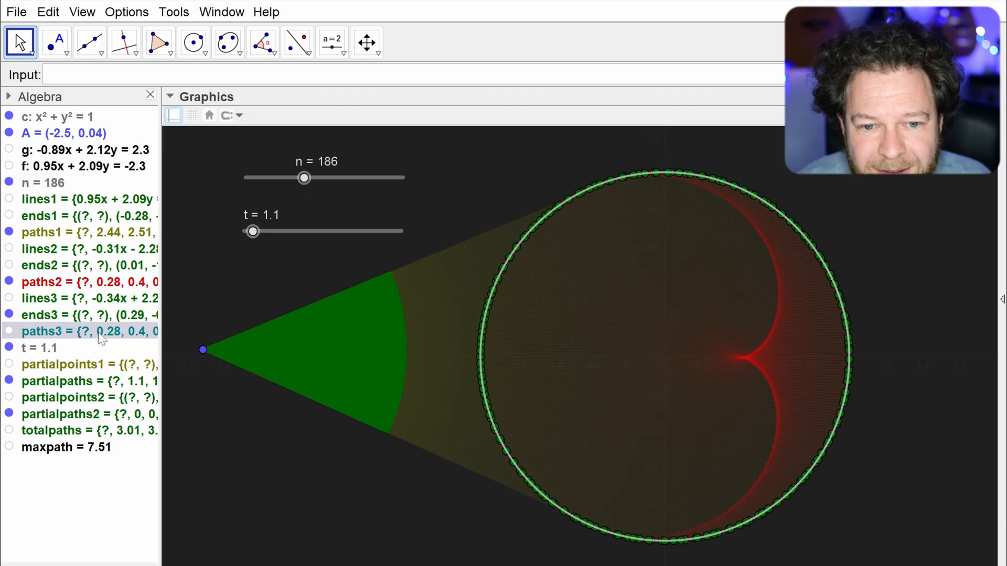
{"action": "double_click", "coordinate": [102, 339]}
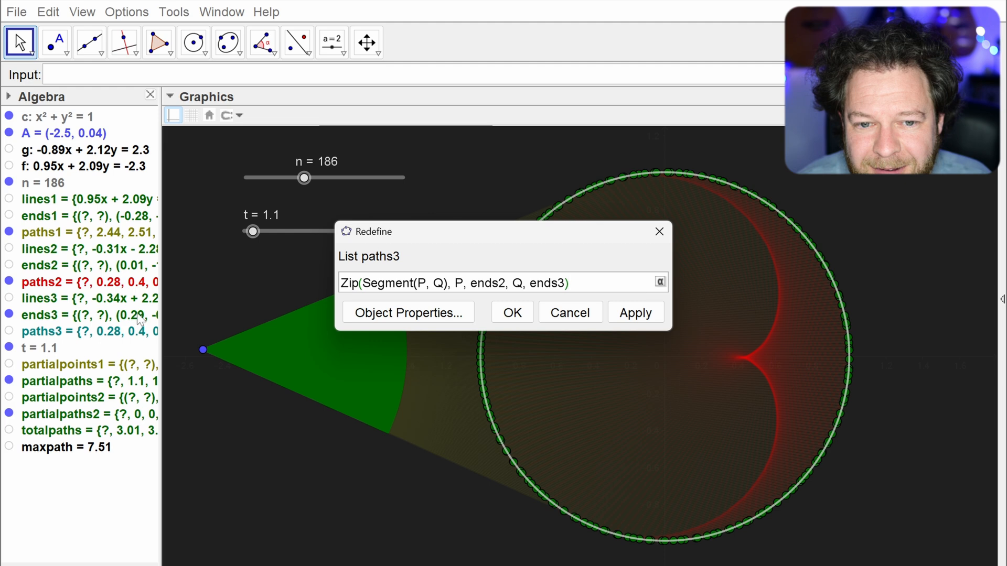
{"action": "left_click", "coordinate": [570, 313]}
Step: Move the t slider to 1.3, hide the ends3 points and show the paths3 segments
{"action": "left_click_drag", "start_coordinate": [251, 231], "coordinate": [255, 236]}
{"action": "left_click", "coordinate": [9, 315]}
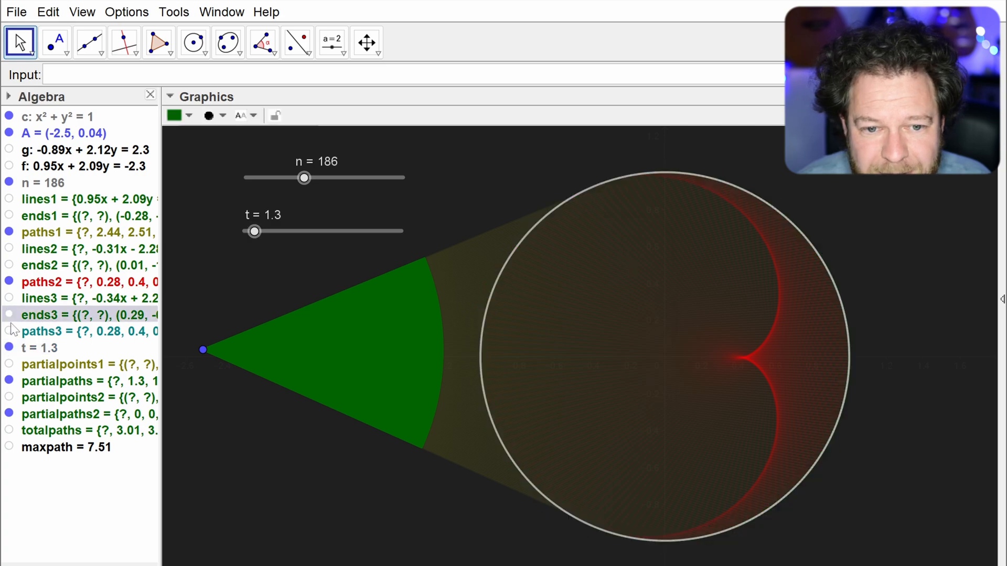
{"action": "left_click", "coordinate": [9, 331]}
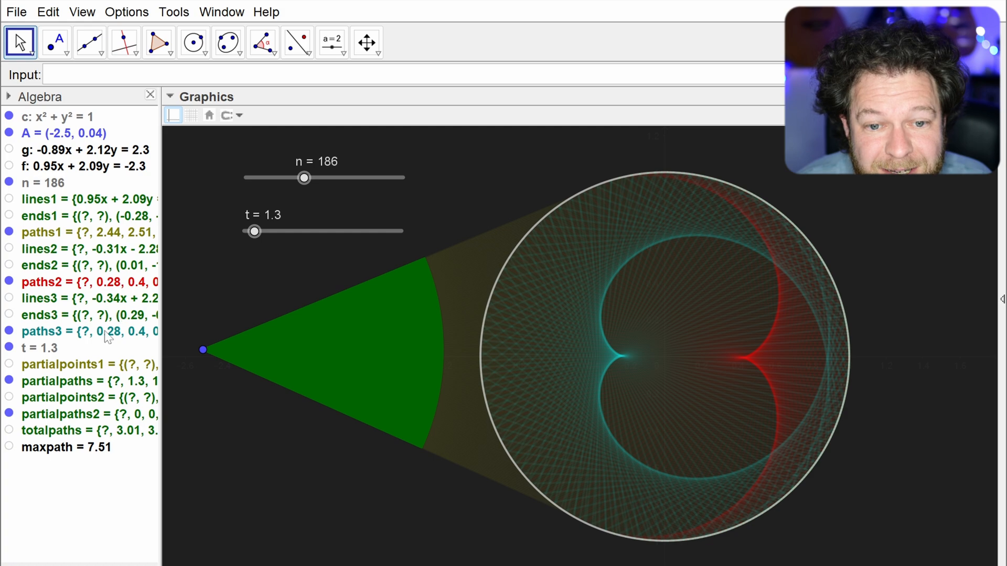
Step: Examine the definitions of paths3, ends3 and ends2 without changing them
{"action": "double_click", "coordinate": [107, 336]}
{"action": "key", "text": "Escape"}
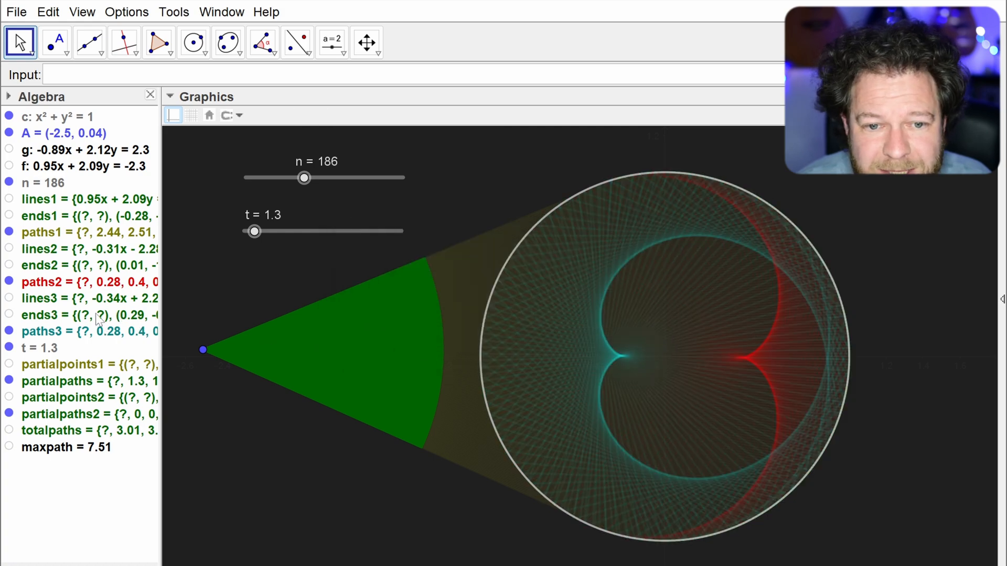
{"action": "double_click", "coordinate": [100, 316]}
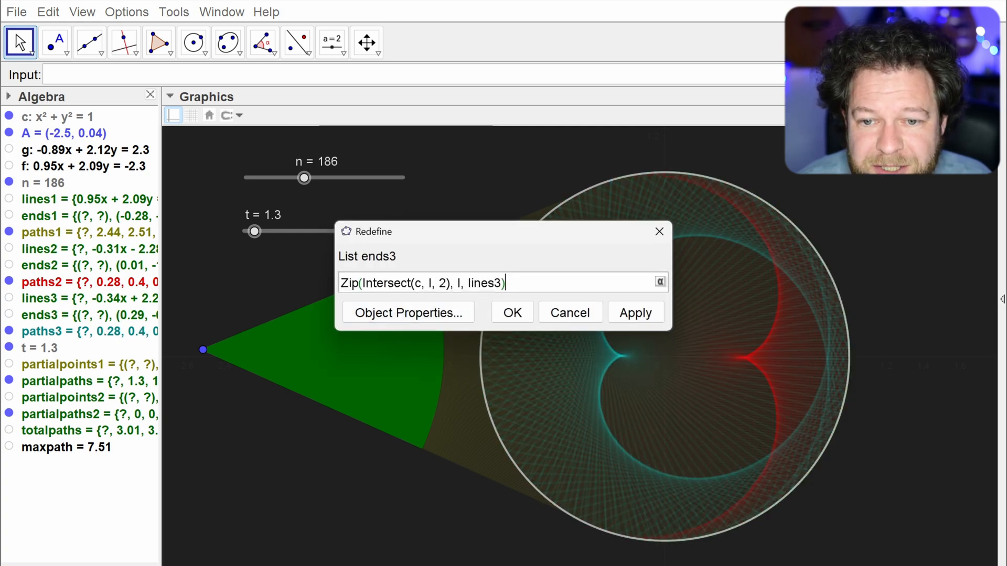
{"action": "left_click", "coordinate": [659, 231]}
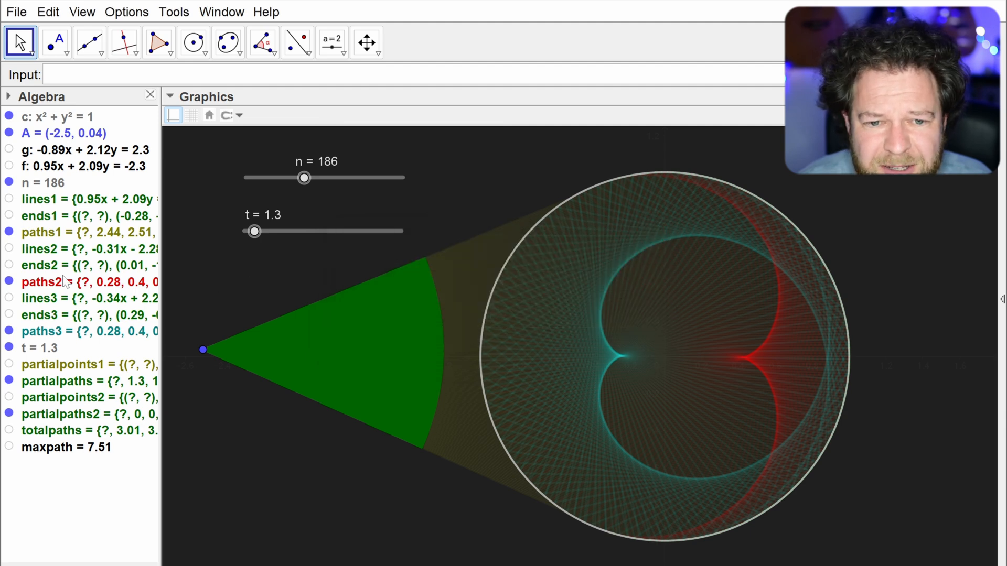
{"action": "double_click", "coordinate": [76, 269]}
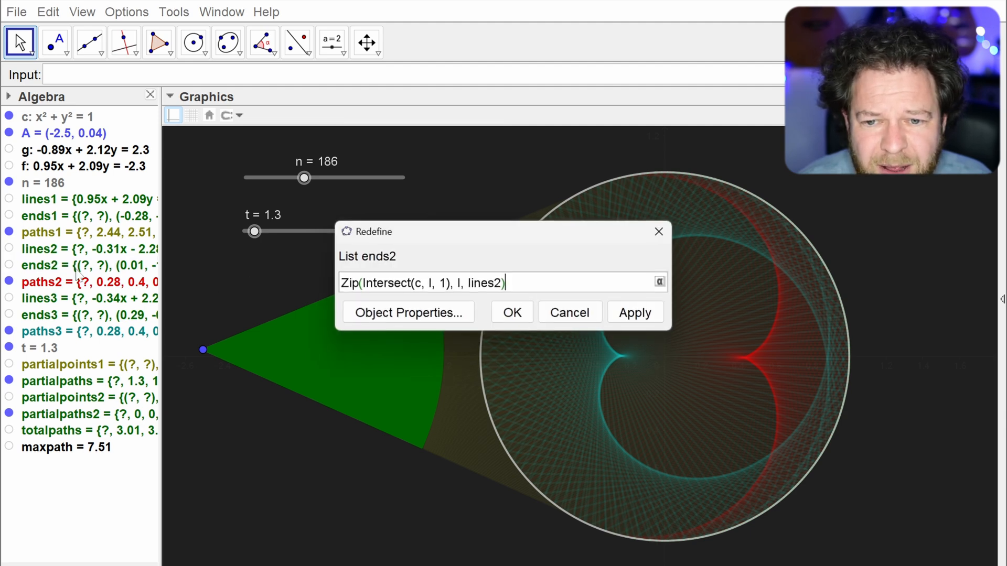
{"action": "left_click", "coordinate": [659, 231]}
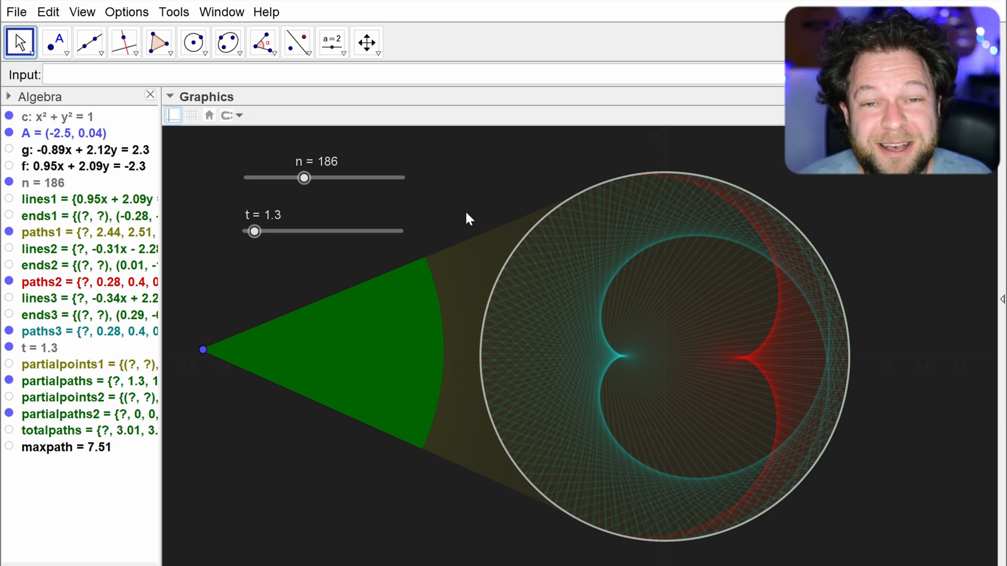
Step: Set the t slider's maximum to maxpath + 1 and move the slider to 0.81
{"action": "right_click", "coordinate": [255, 237]}
{"action": "left_click", "coordinate": [344, 435]}
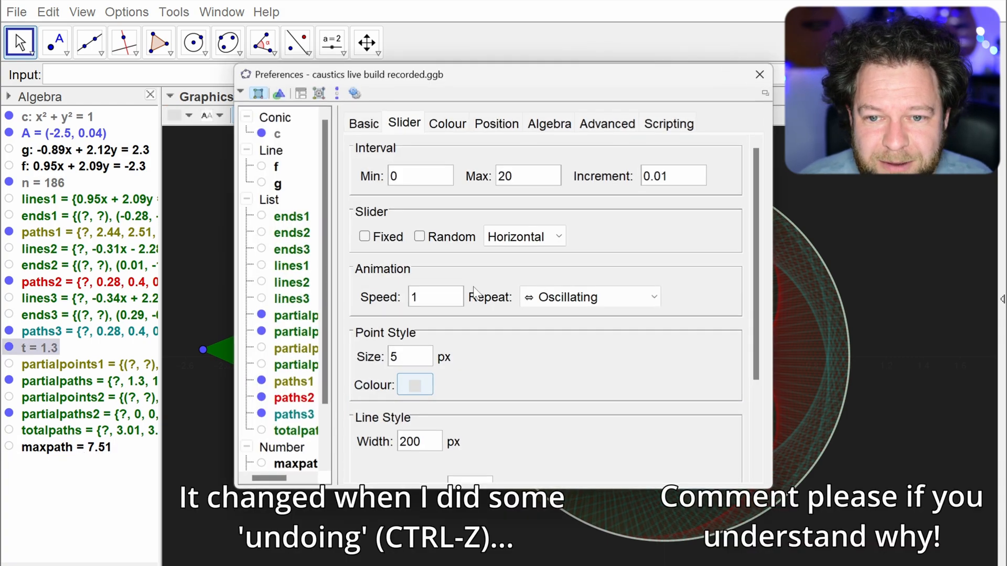
{"action": "double_click", "coordinate": [532, 178]}
{"action": "type", "text": "m"}
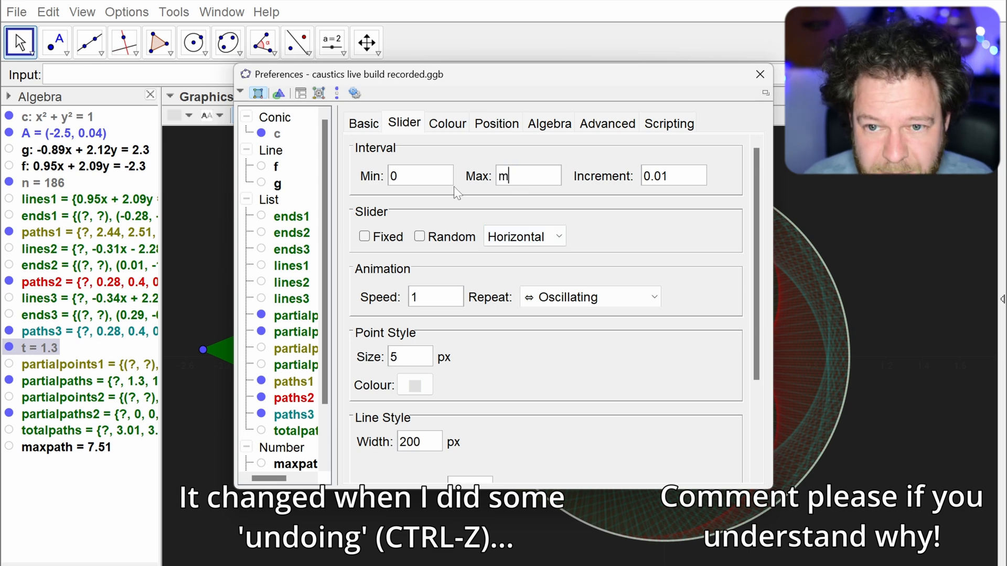
{"action": "key", "text": "BackSpace"}
{"action": "type", "text": "maxpt"}
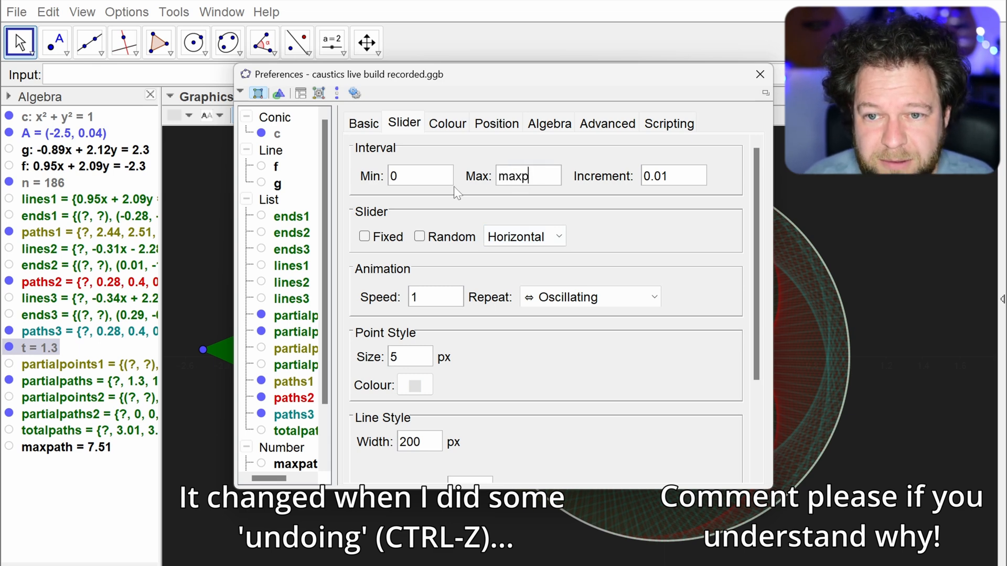
{"action": "key", "text": "BackSpace"}
{"action": "type", "text": "ath+1"}
{"action": "key", "text": "Return"}
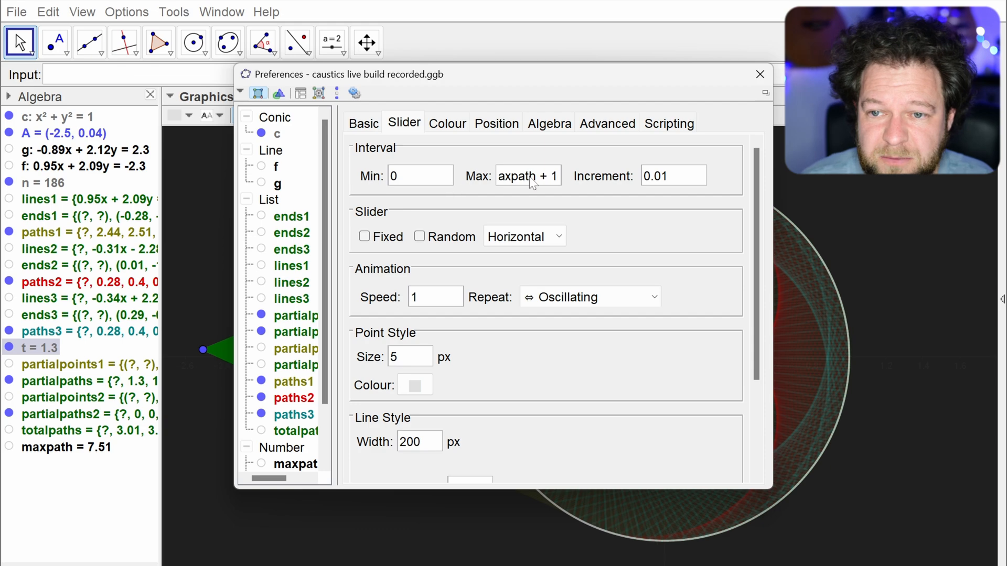
{"action": "left_click", "coordinate": [759, 73]}
{"action": "left_click_drag", "start_coordinate": [269, 231], "coordinate": [253, 294]}
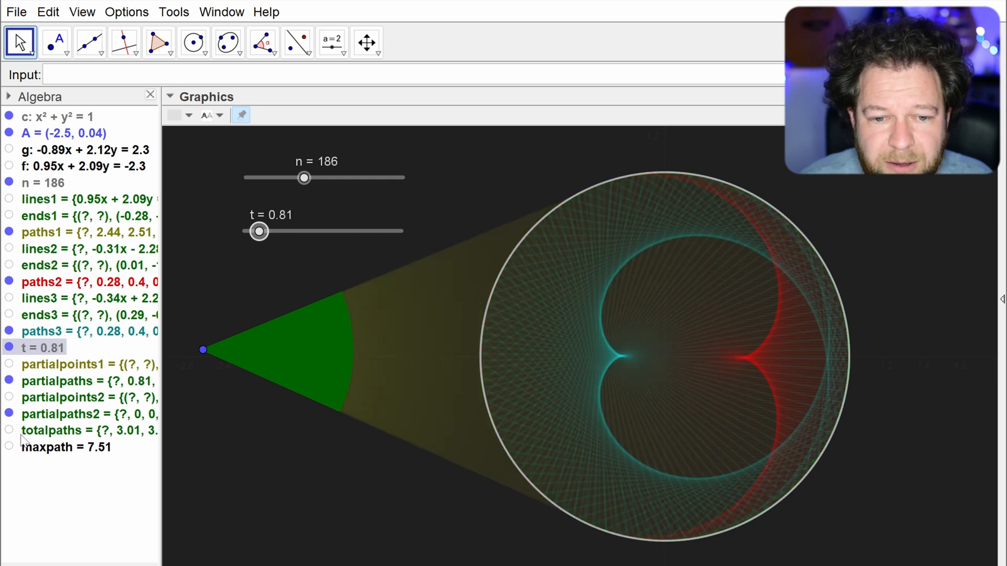
Step: Rename the list partialpaths as partialpaths1
{"action": "right_click", "coordinate": [86, 382]}
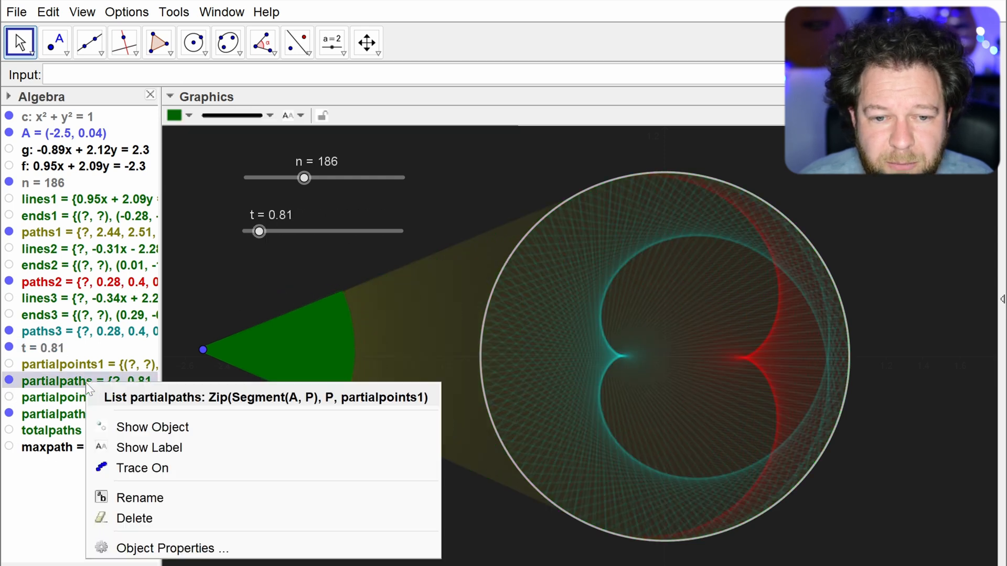
{"action": "left_click", "coordinate": [173, 495]}
{"action": "key", "text": "End"}
{"action": "type", "text": "1"}
{"action": "left_click", "coordinate": [564, 313]}
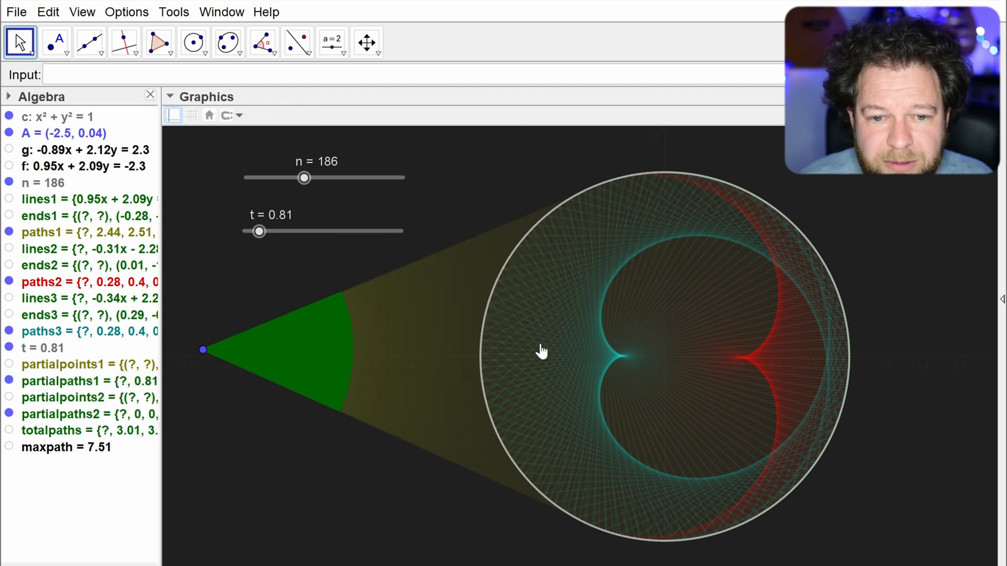
Step: Hide the full path lists paths3, paths2 and paths1
{"action": "left_click", "coordinate": [91, 388]}
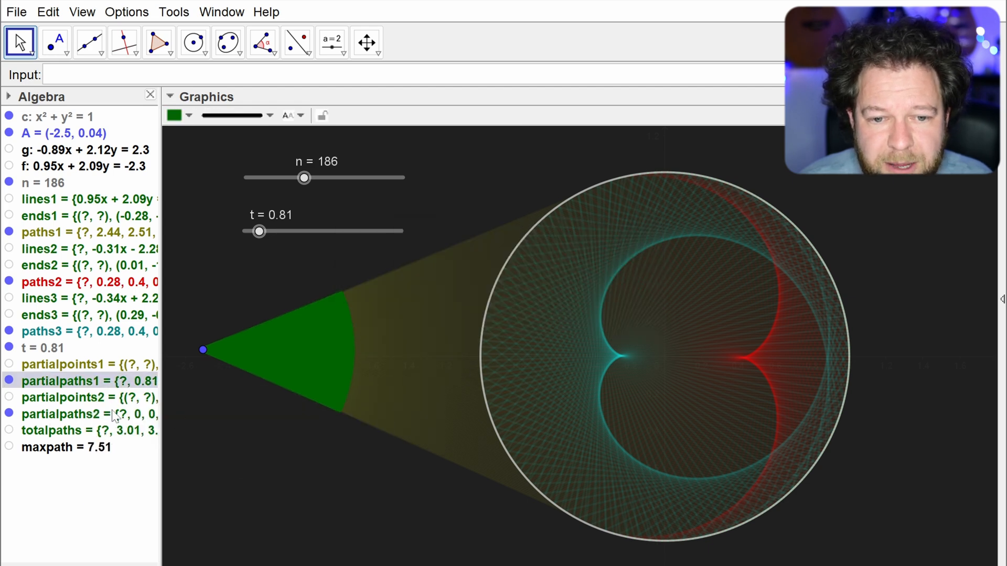
{"action": "left_click", "coordinate": [10, 331]}
{"action": "left_click", "coordinate": [9, 281]}
{"action": "left_click", "coordinate": [10, 232]}
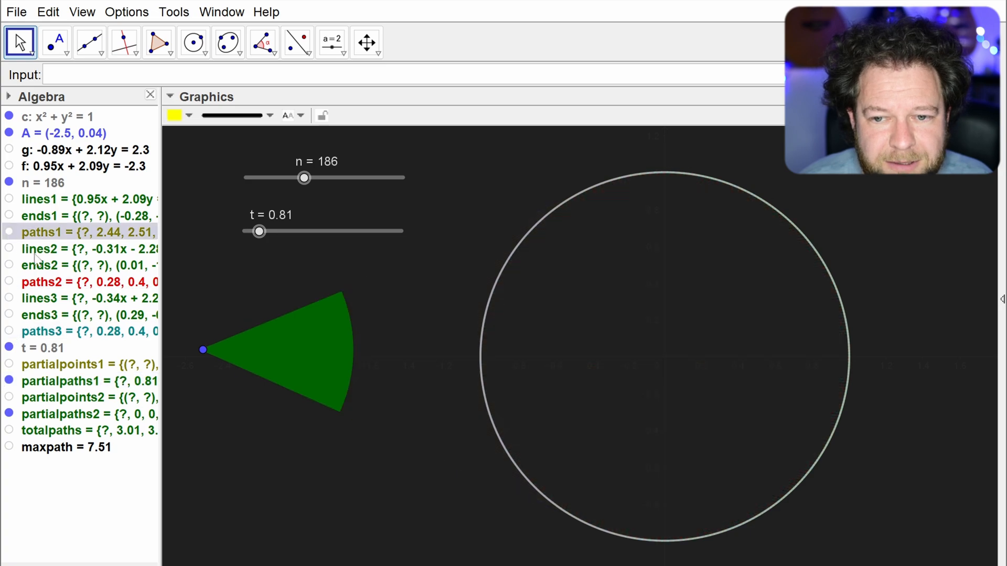
Step: Colour the partialpaths1 and partialpaths2 segments bright yellow
{"action": "left_click", "coordinate": [96, 417]}
{"action": "left_click", "coordinate": [93, 386], "text": "ctrl"}
{"action": "left_click", "coordinate": [184, 118]}
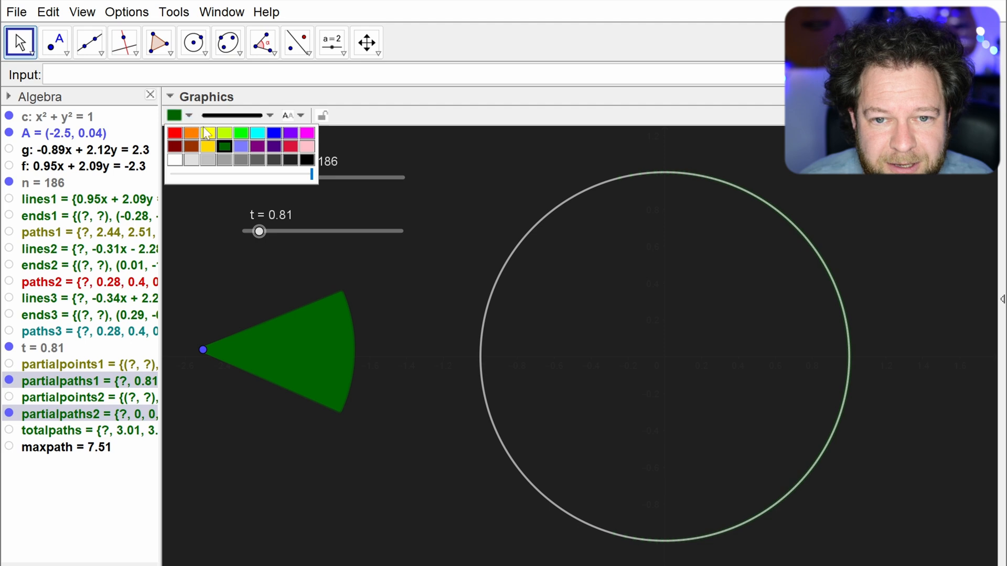
{"action": "left_click", "coordinate": [208, 132]}
Step: Reduce the line opacity of partialpaths1 and partialpaths2 to about 5
{"action": "right_click", "coordinate": [132, 386]}
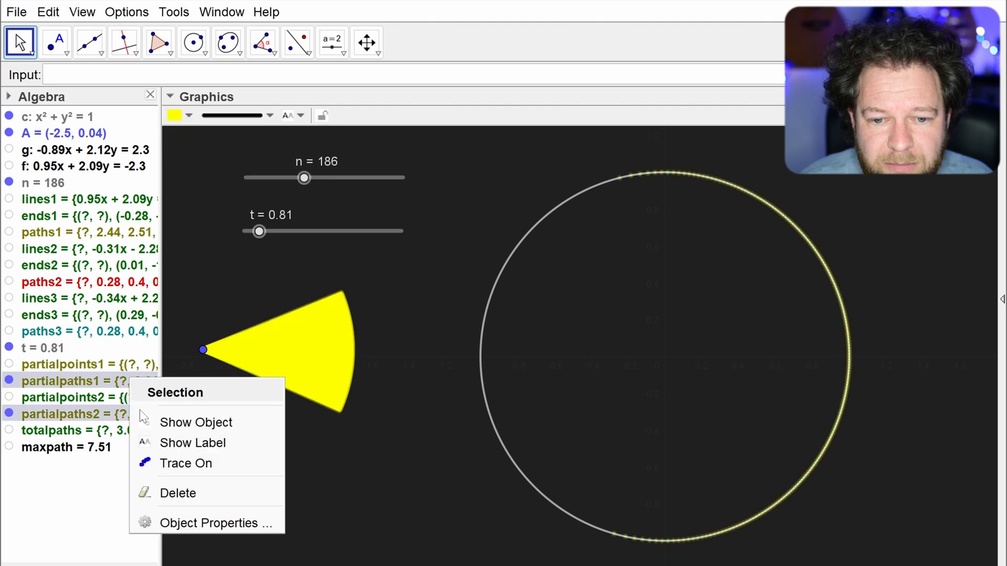
{"action": "left_click", "coordinate": [210, 521]}
{"action": "left_click", "coordinate": [448, 123]}
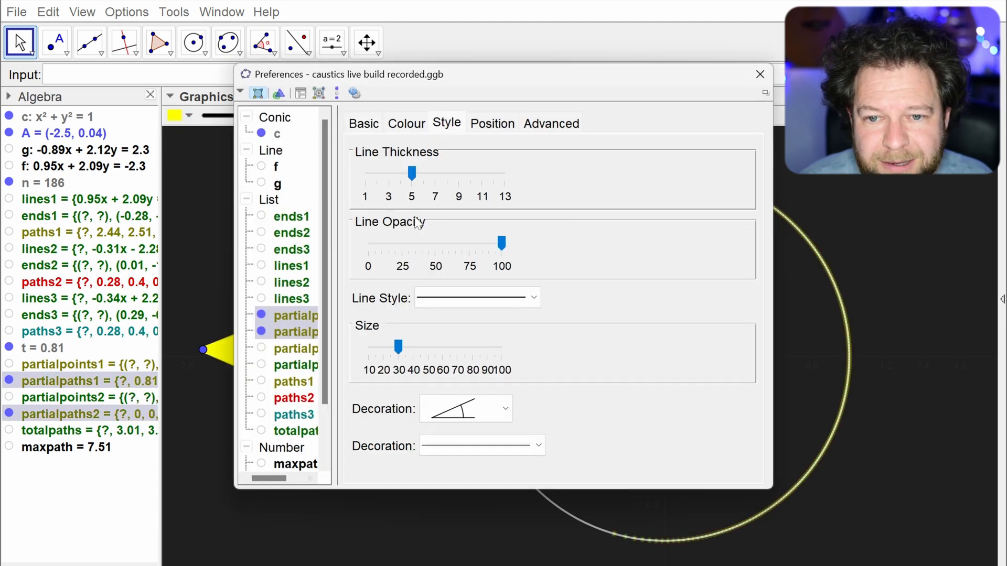
{"action": "left_click", "coordinate": [379, 243]}
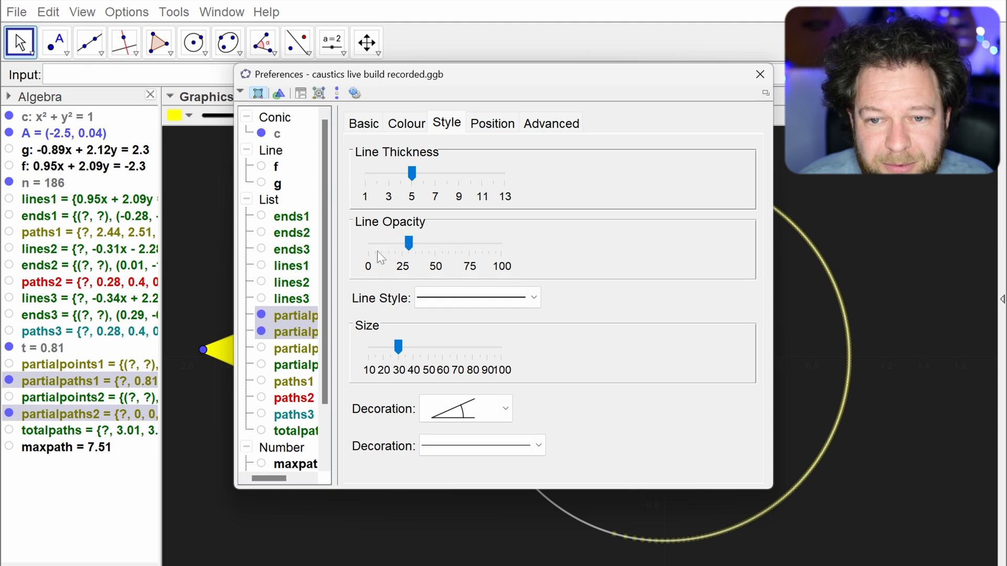
{"action": "left_click_drag", "start_coordinate": [369, 244], "coordinate": [376, 246]}
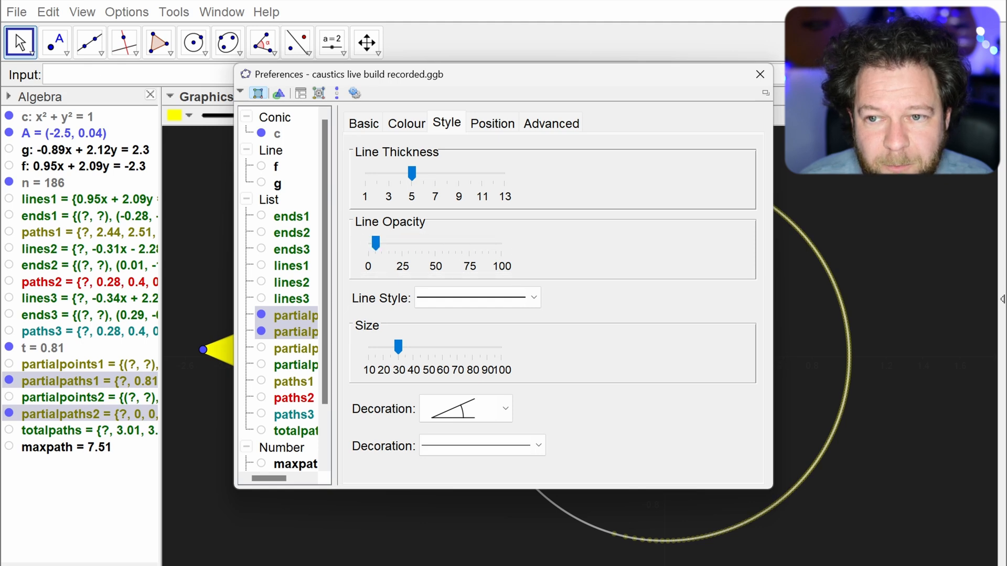
{"action": "left_click", "coordinate": [760, 74]}
Step: Move source point A farther from the circle to (-2.71, 0.05) and advance the t slider to 4.79
{"action": "left_click_drag", "start_coordinate": [263, 234], "coordinate": [298, 317]}
{"action": "left_click_drag", "start_coordinate": [202, 349], "coordinate": [167, 348]}
{"action": "left_click_drag", "start_coordinate": [299, 232], "coordinate": [331, 253]}
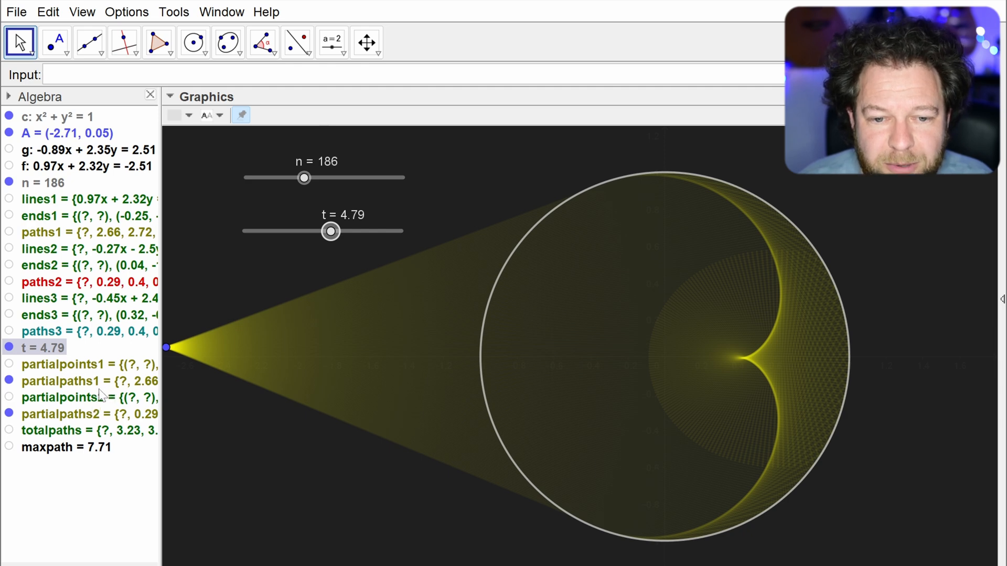
Step: Start defining the list partialpoints3 with the Zip command
{"action": "left_click", "coordinate": [63, 75]}
{"action": "type", "text": "partial"}
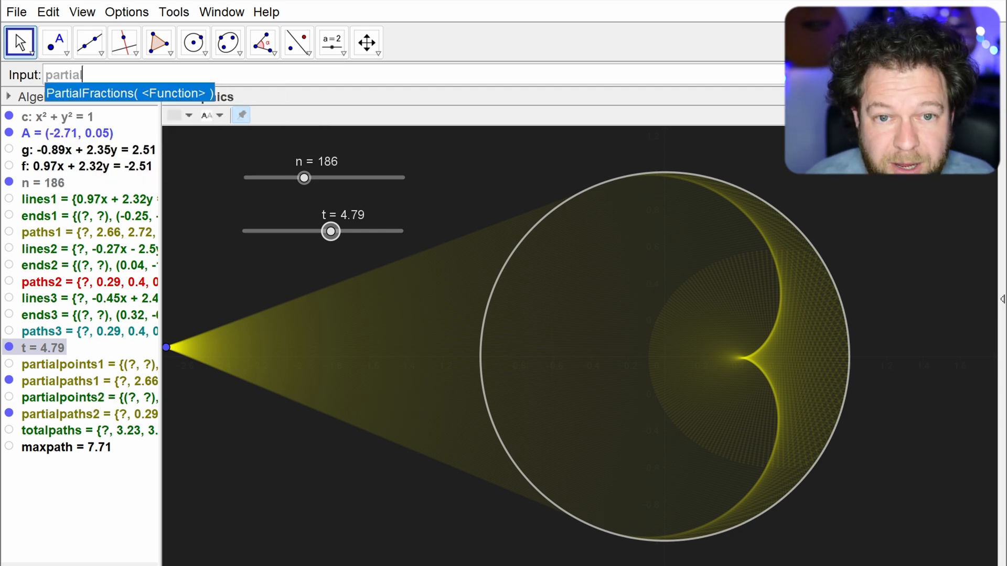
{"action": "type", "text": "poi"}
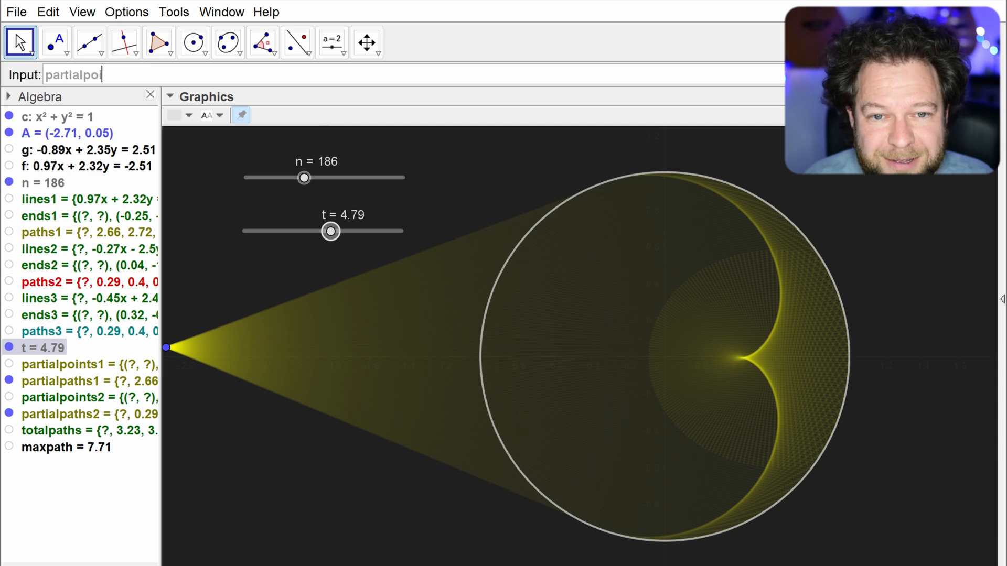
{"action": "type", "text": "bts"}
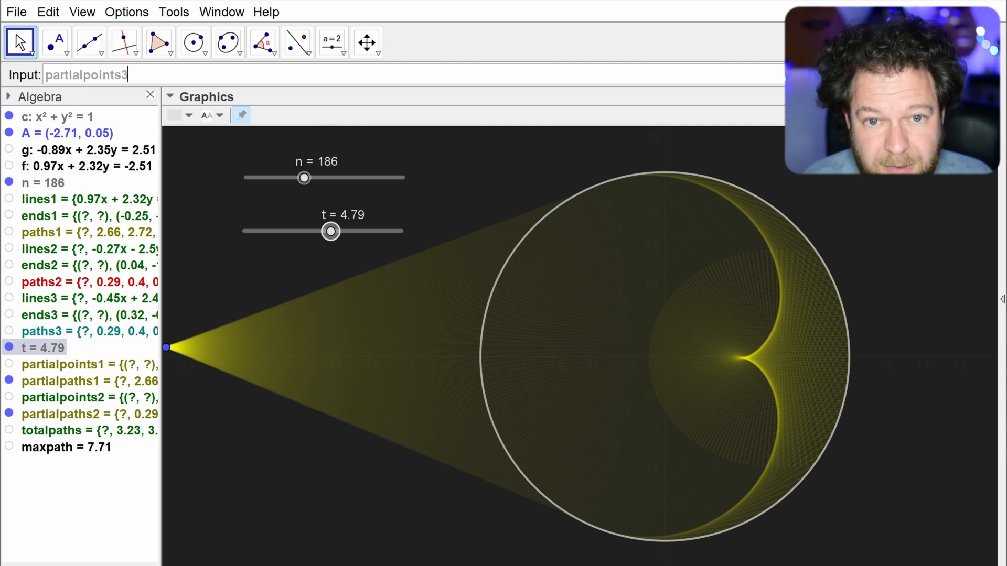
{"action": "type", "text": "=zip"}
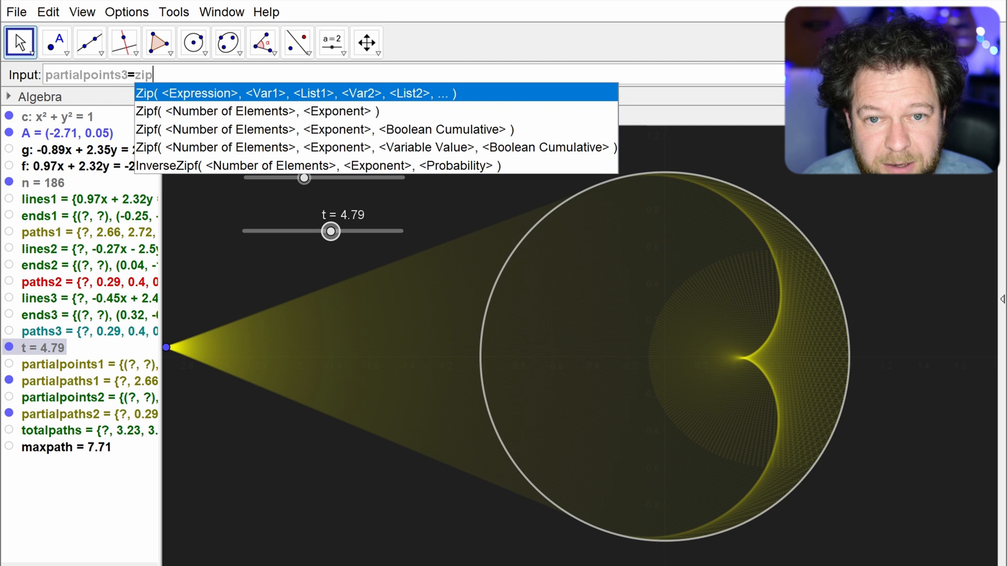
{"action": "key", "text": "Return"}
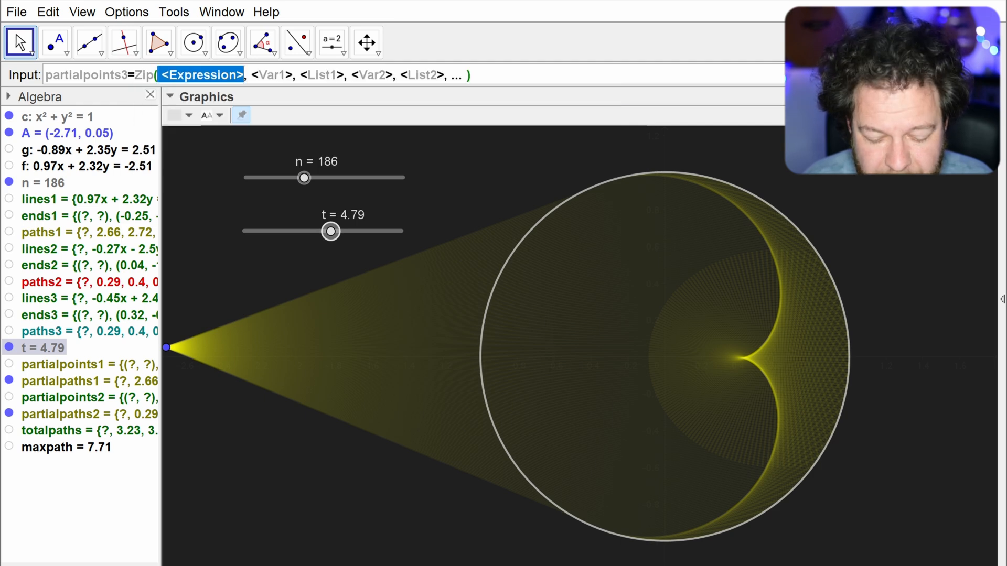
Step: Enter Point(p,(t-s-r)/p) as the expression of the partialpoints3 Zip
{"action": "type", "text": "point"}
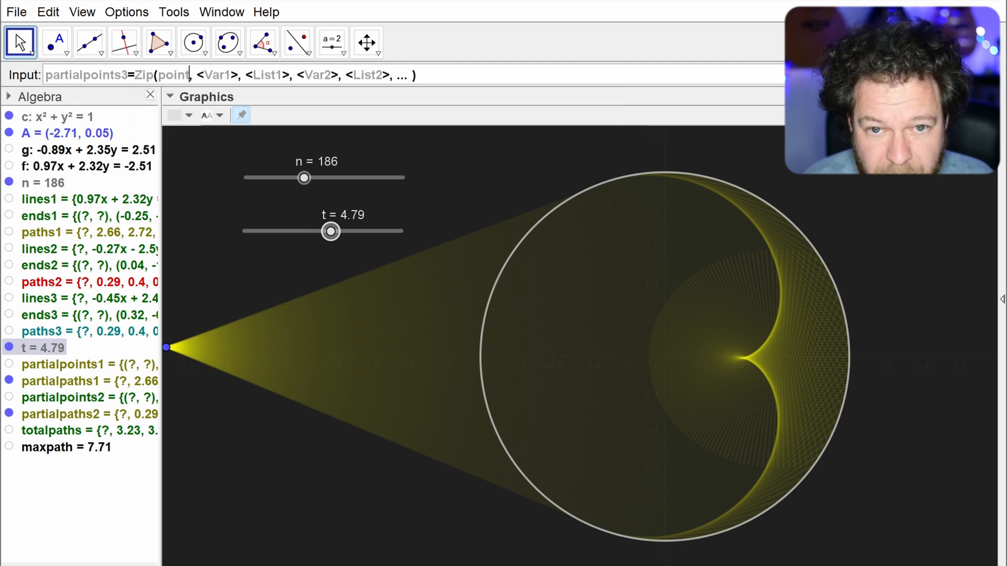
{"action": "key", "text": "Return"}
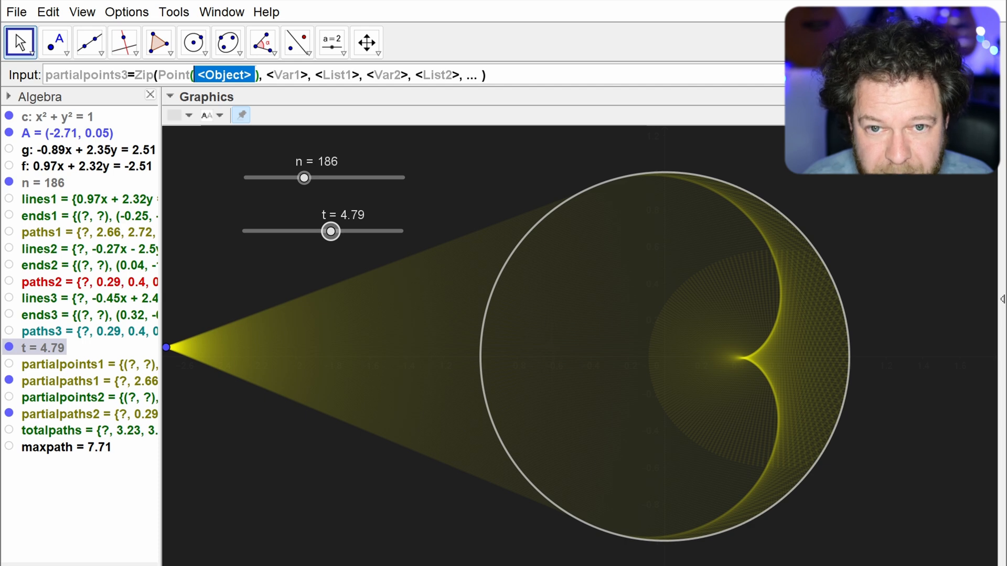
{"action": "type", "text": "p"}
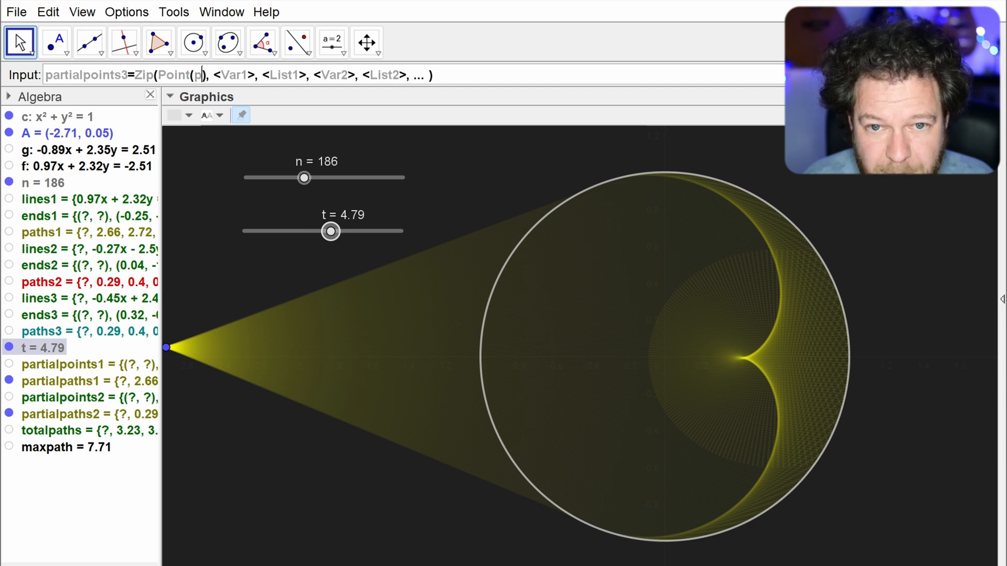
{"action": "type", "text": ","}
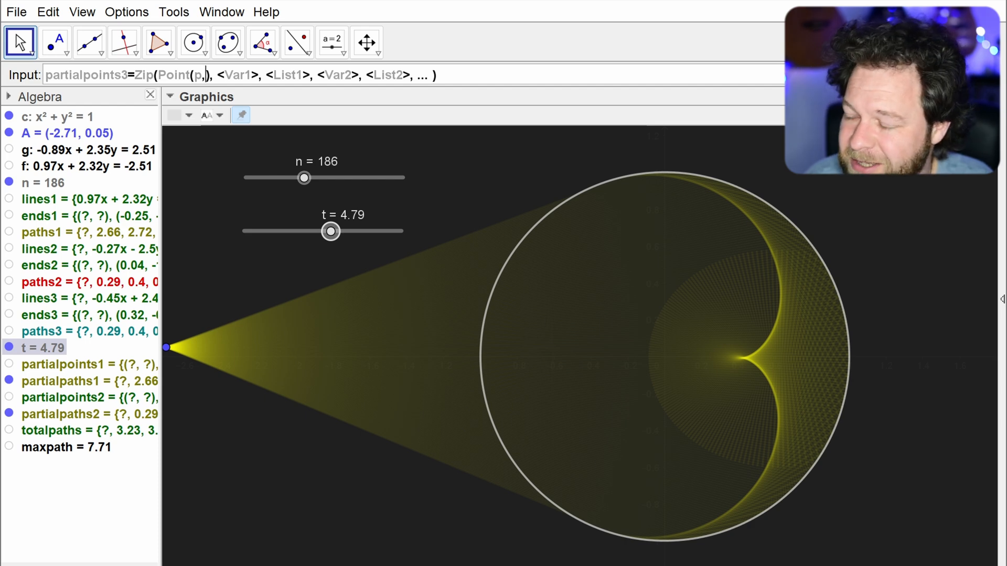
{"action": "type", "text": "("}
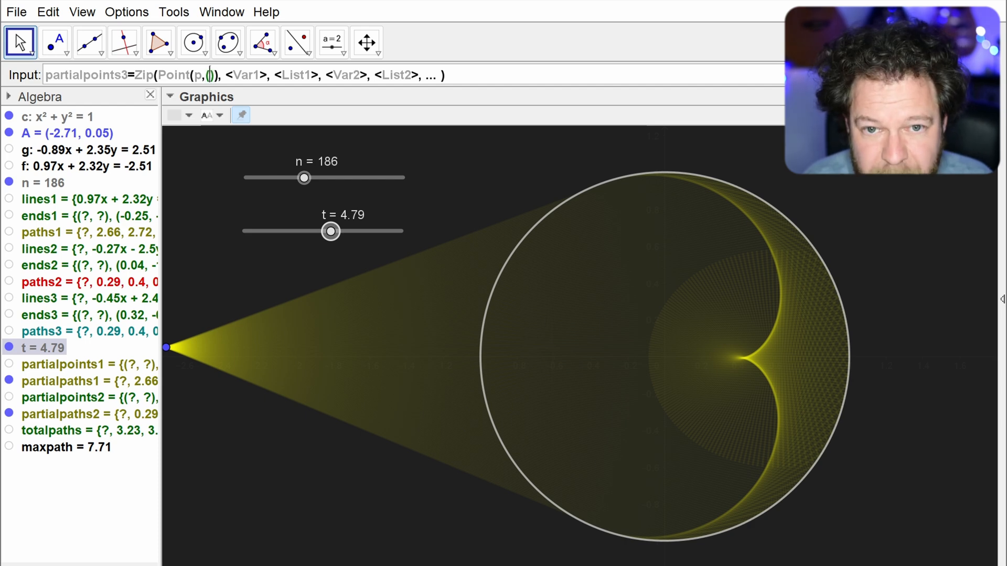
{"action": "type", "text": "t-"}
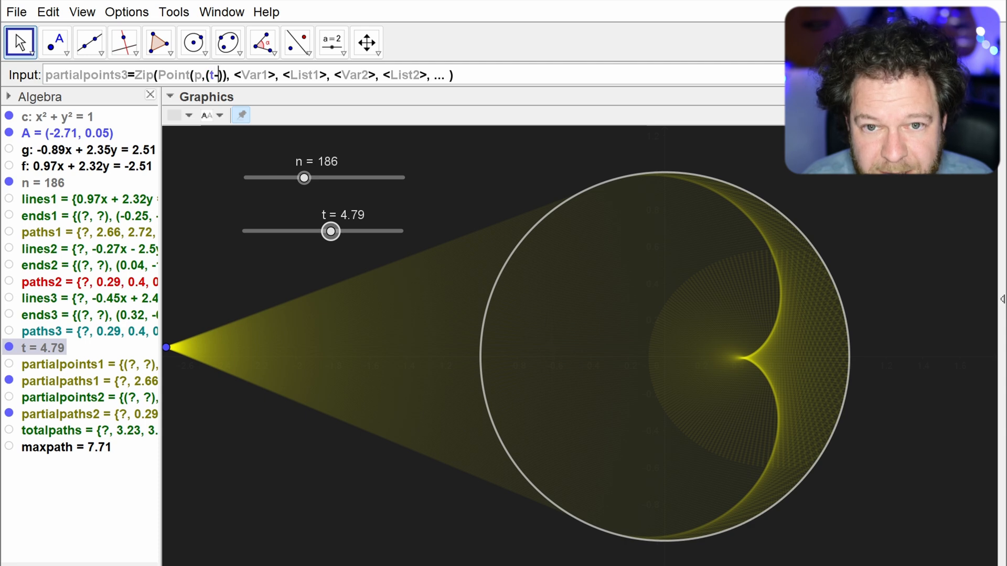
{"action": "type", "text": "s"}
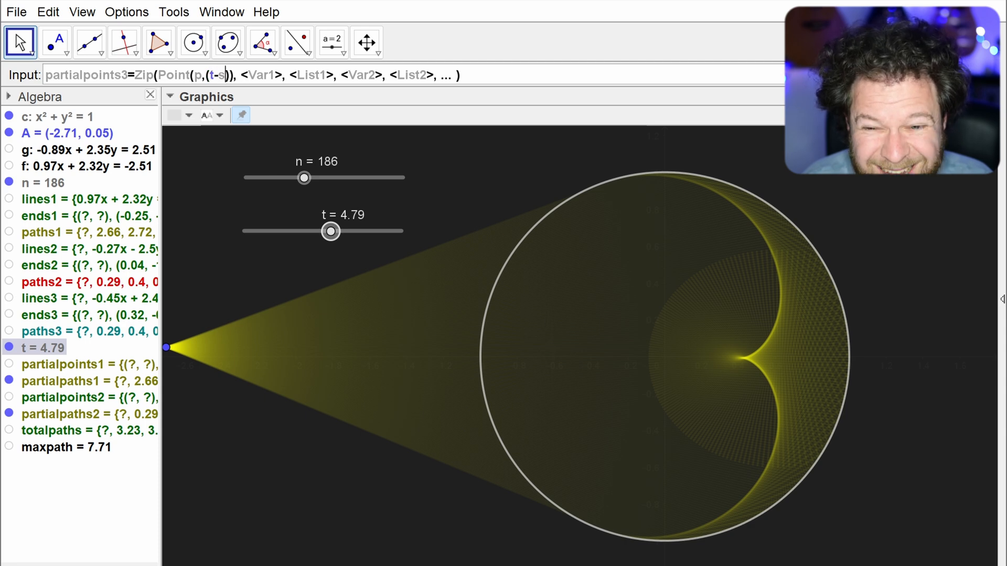
{"action": "type", "text": "-"}
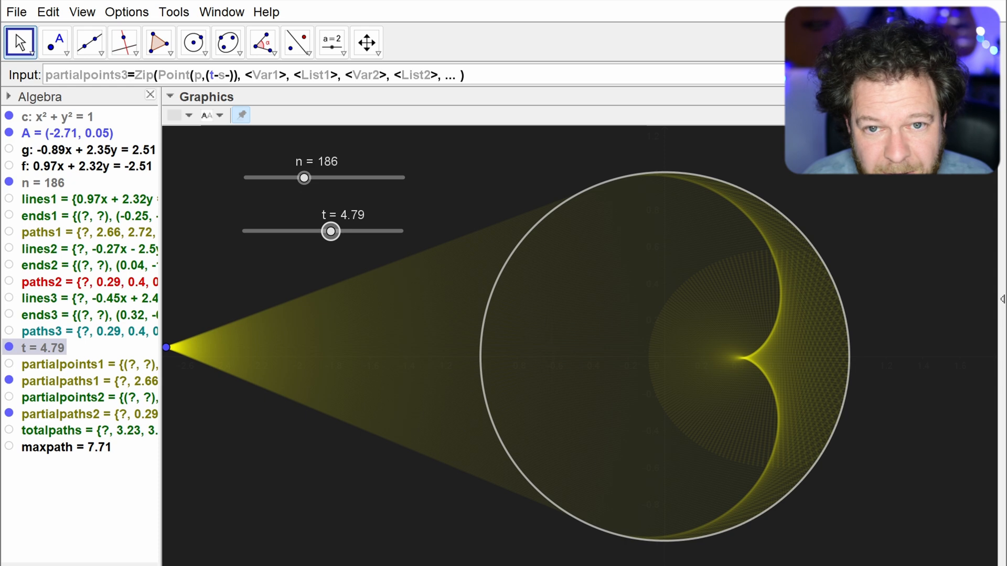
{"action": "type", "text": "r)"}
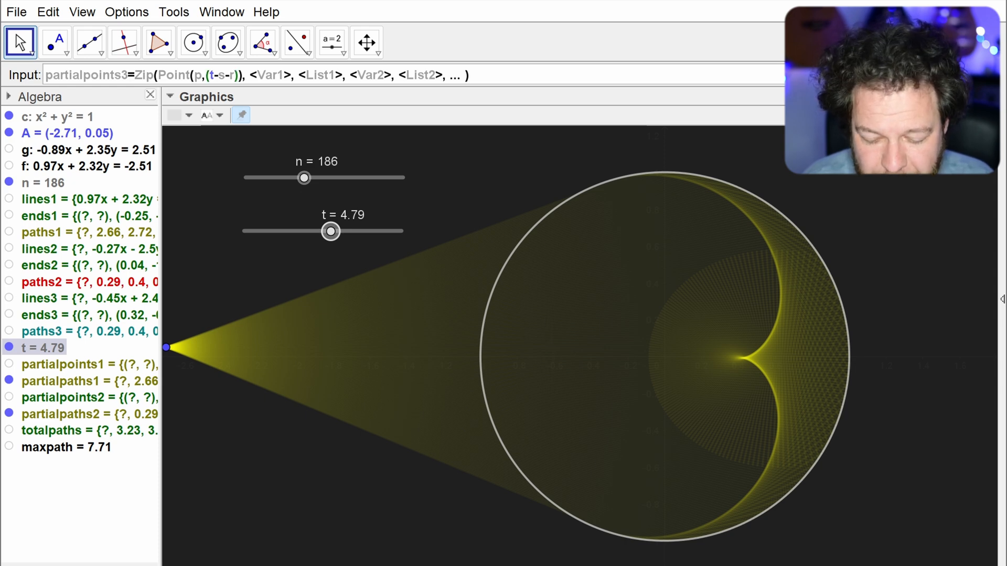
{"action": "type", "text": "/p"}
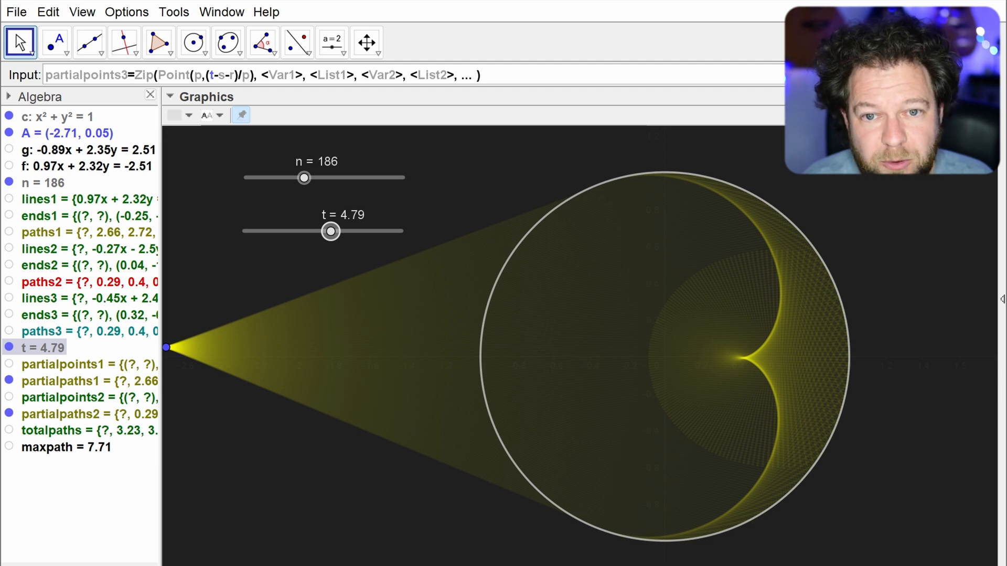
Step: Set p as the first variable of the partialpoints3 Zip, running over the list paths3
{"action": "key", "text": "Tab"}
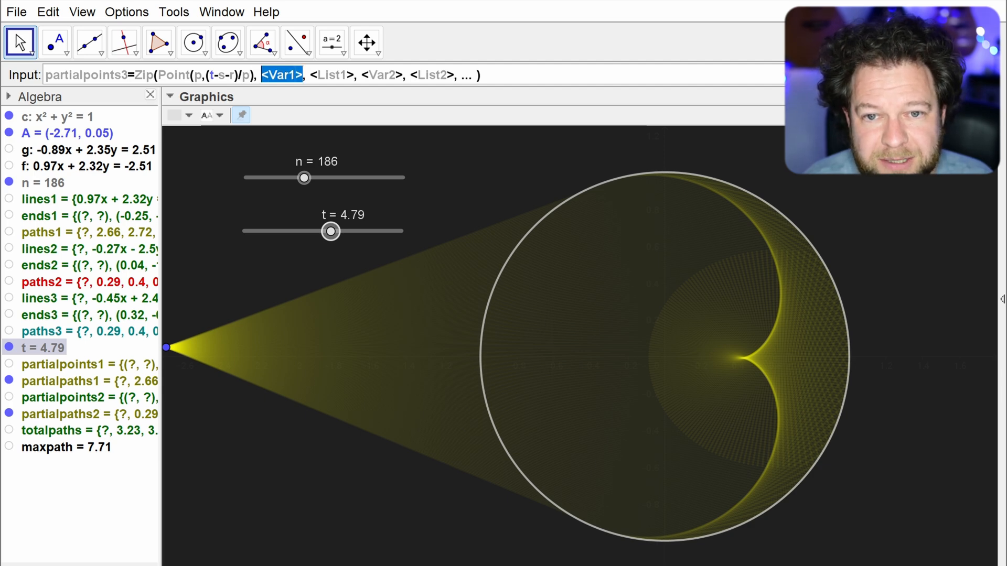
{"action": "type", "text": "p"}
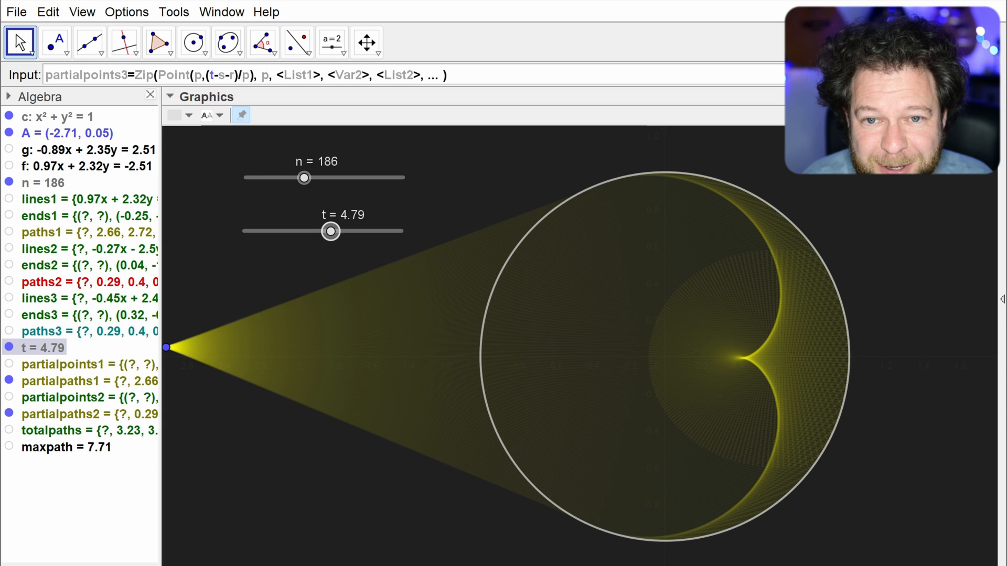
{"action": "key", "text": "Tab"}
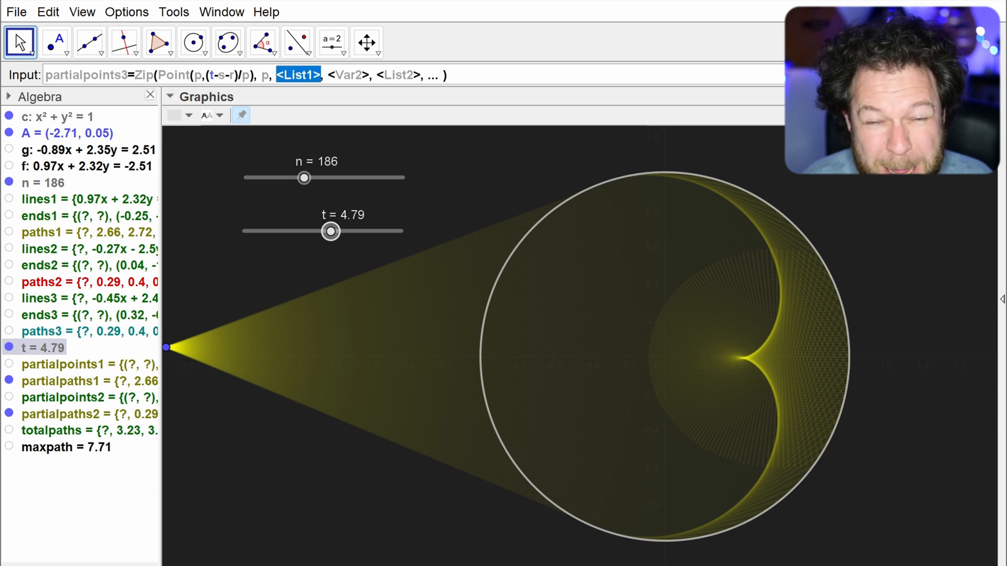
{"action": "type", "text": "pat"}
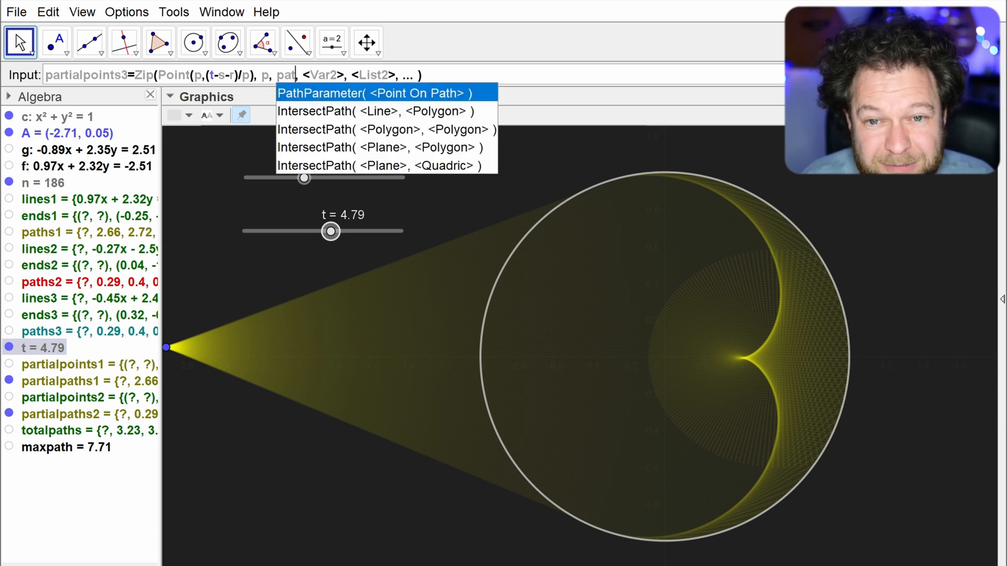
{"action": "type", "text": "h"}
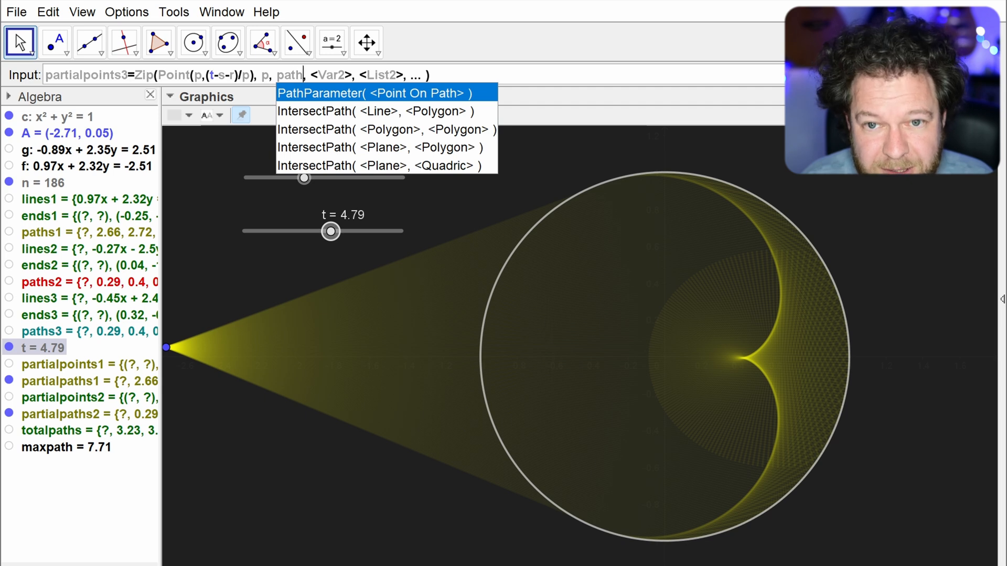
{"action": "type", "text": "s"}
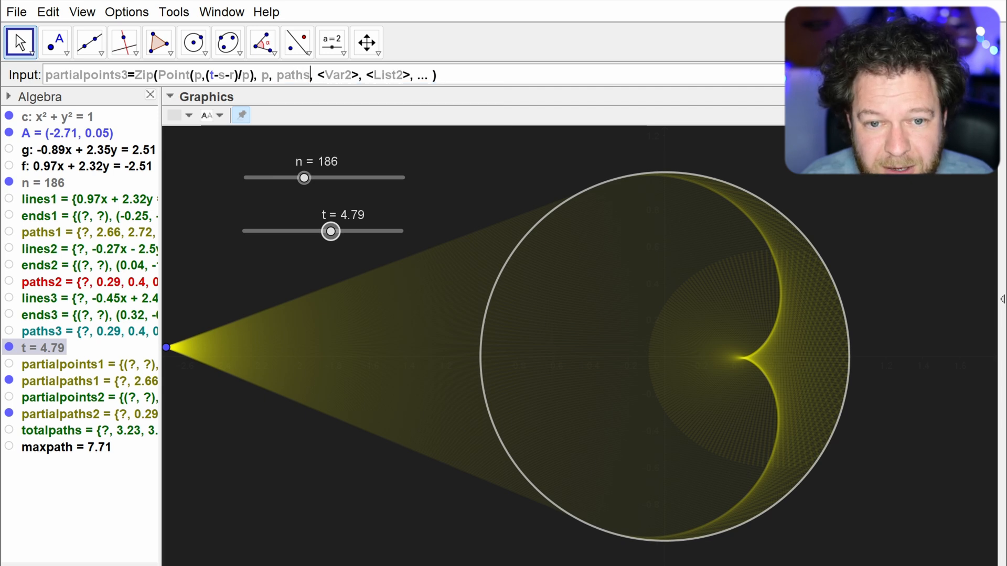
{"action": "type", "text": "3"}
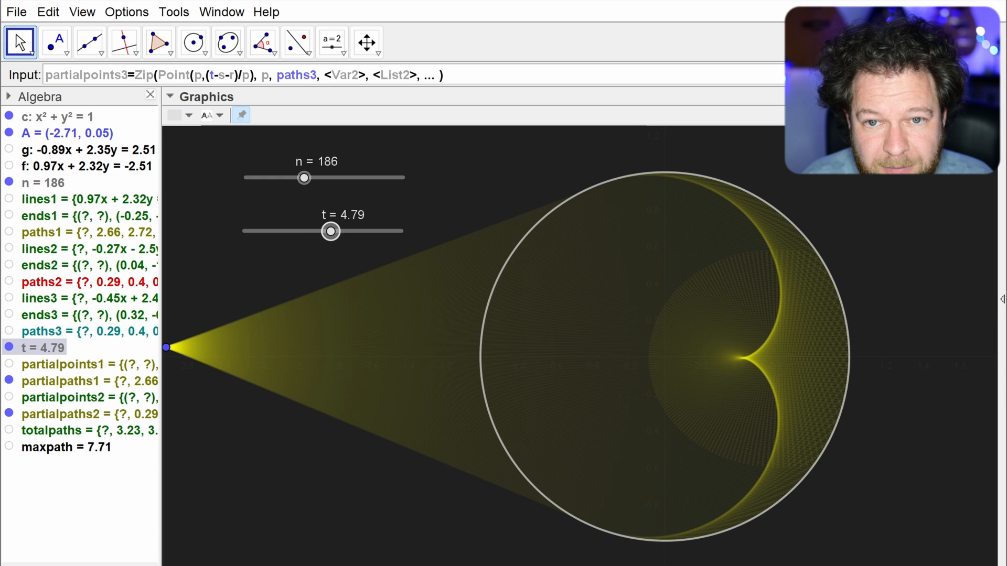
Step: Add s over paths1 and r over paths2 to the Zip and create the partialpoints3 list
{"action": "key", "text": "Tab"}
{"action": "type", "text": "s"}
{"action": "key", "text": "Tab"}
{"action": "type", "text": "paths1"}
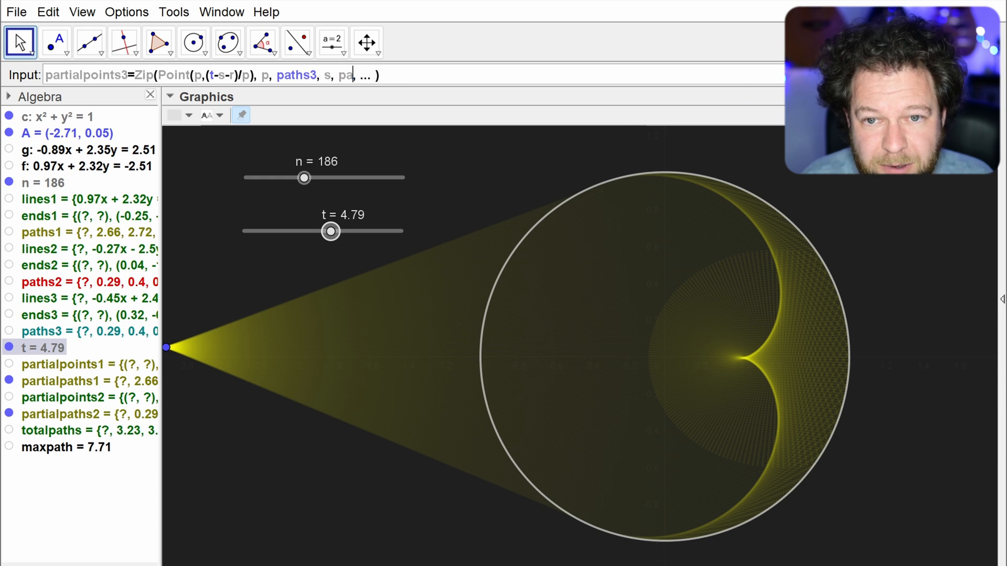
{"action": "key", "text": "Tab"}
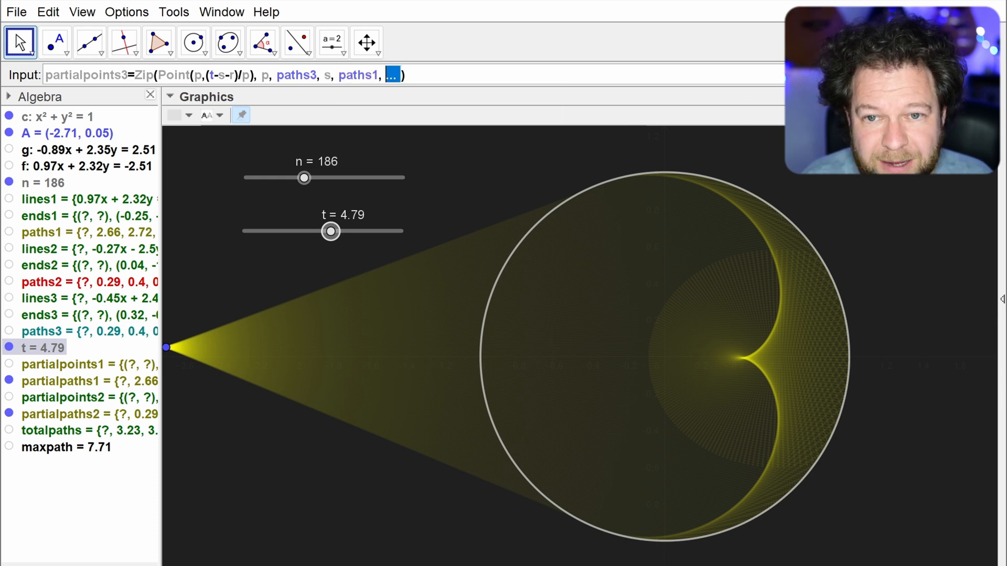
{"action": "type", "text": "r,p"}
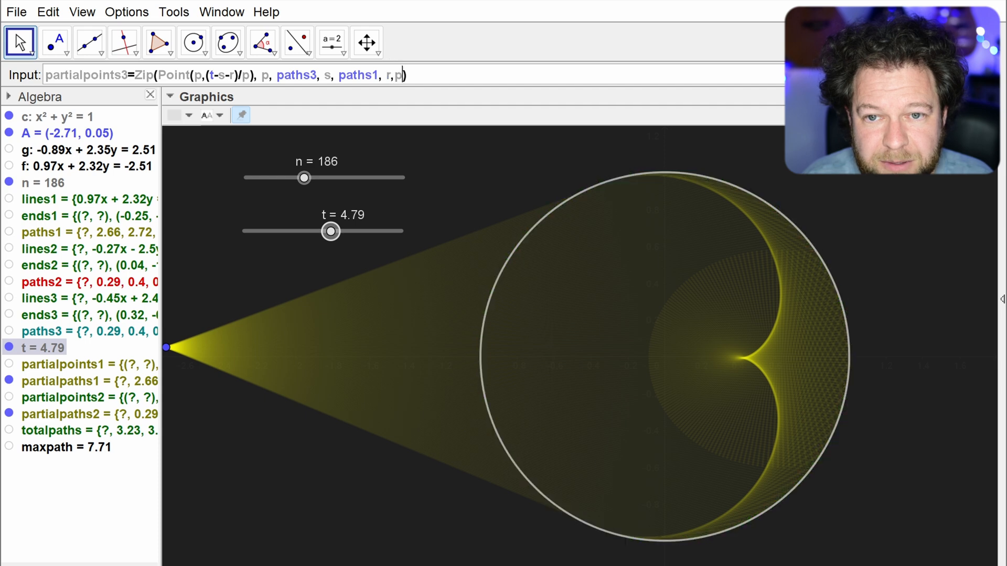
{"action": "type", "text": "aths2"}
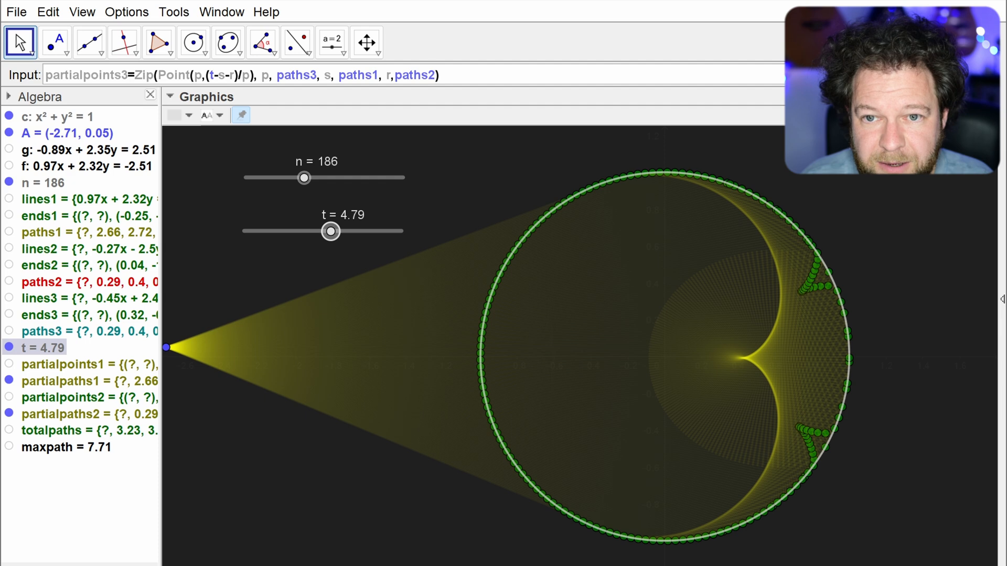
{"action": "key", "text": "Return"}
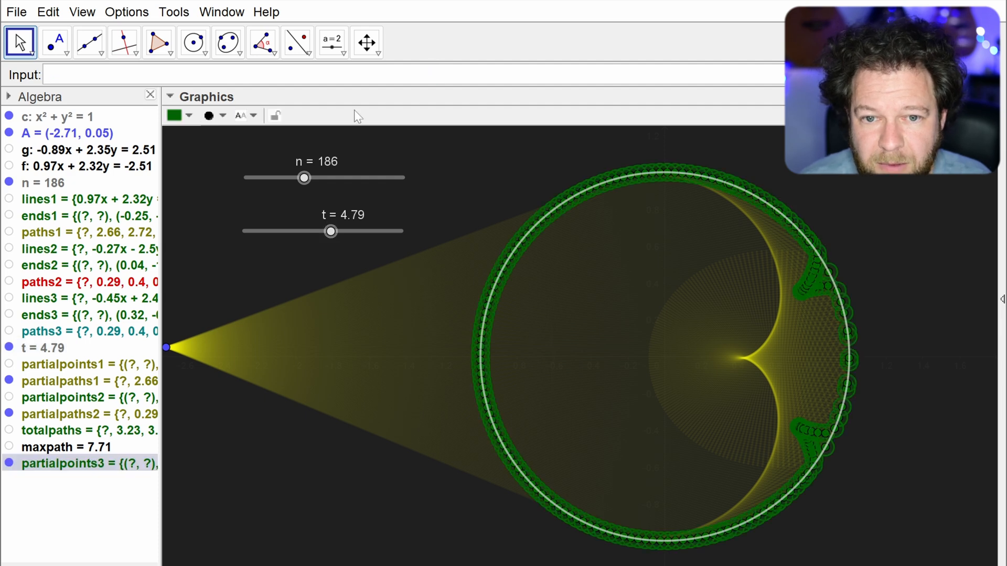
Step: Advance the t slider to 5.05 and hide the partialpoints3 points
{"action": "left_click_drag", "start_coordinate": [331, 232], "coordinate": [353, 281]}
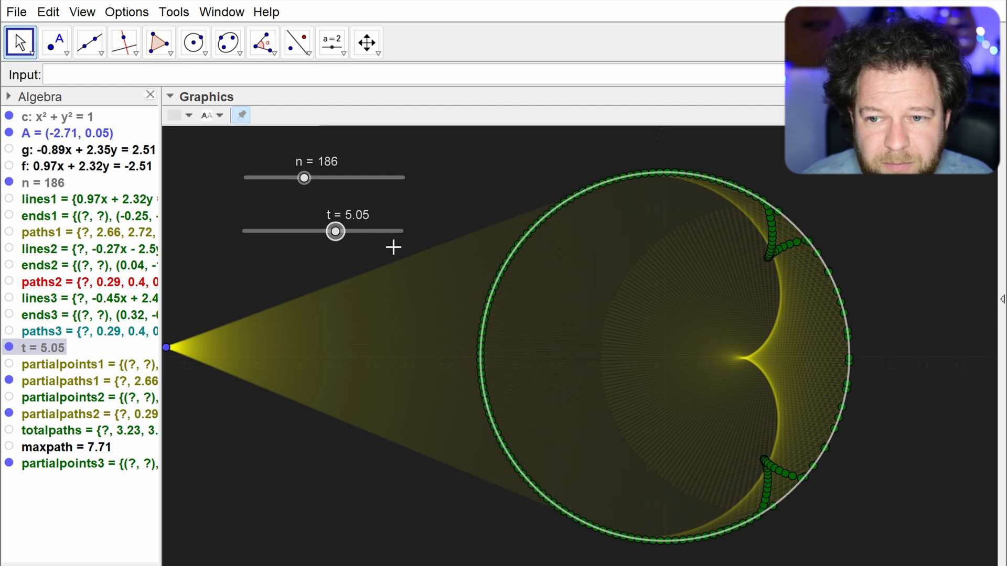
{"action": "left_click", "coordinate": [9, 463]}
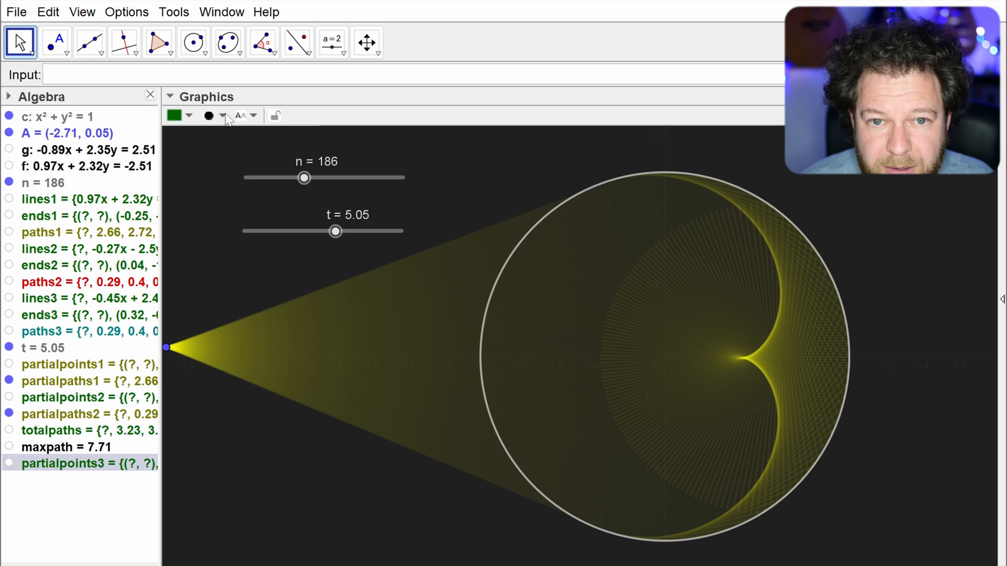
Step: Start defining the list partialpaths3 with a Zip command whose expression is Segment(P, Q)
{"action": "left_click", "coordinate": [78, 74]}
{"action": "type", "text": "partialp"}
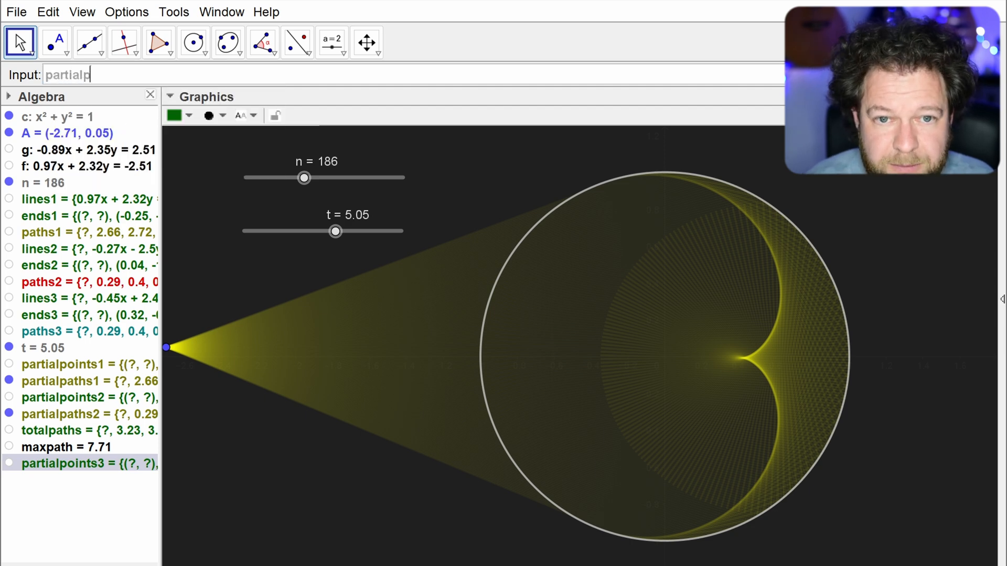
{"action": "type", "text": "aths3=zip"}
{"action": "key", "text": "Return"}
{"action": "type", "text": "segmen, <Var1>, <List1>, <Var2>, <List2>, ... )"}
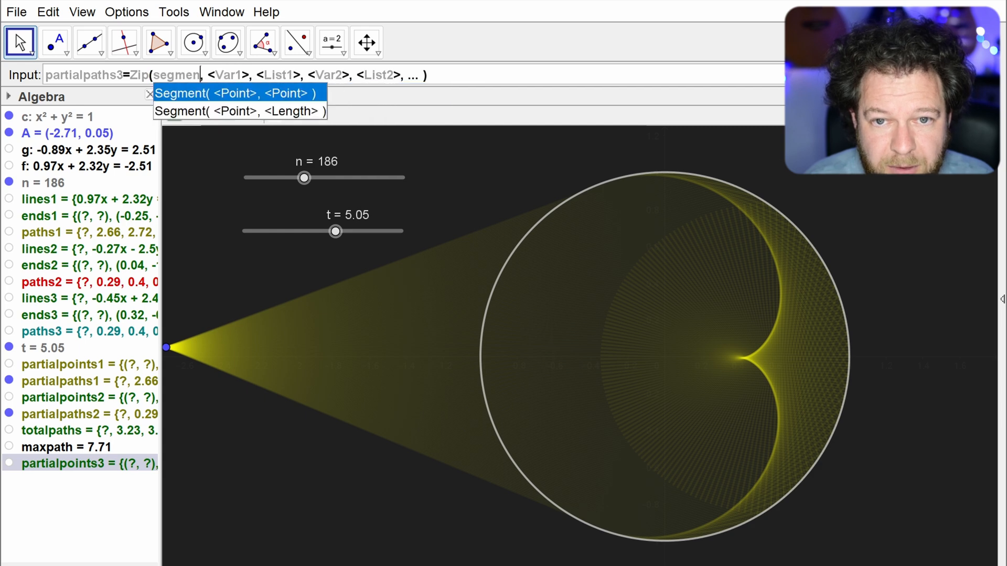
{"action": "key", "text": "Return"}
{"action": "type", "text": "P"}
{"action": "key", "text": "Tab"}
{"action": "type", "text": "Q"}
{"action": "key", "text": "Tab"}
Step: Run P over ends2 and Q over partialpoints3 in the Zip and create the partialpaths3 list
{"action": "type", "text": "P"}
{"action": "key", "text": "Tab"}
{"action": "type", "text": "ends2"}
{"action": "key", "text": "Tab"}
{"action": "type", "text": "Q"}
{"action": "key", "text": "Tab"}
{"action": "type", "text": "parti"}
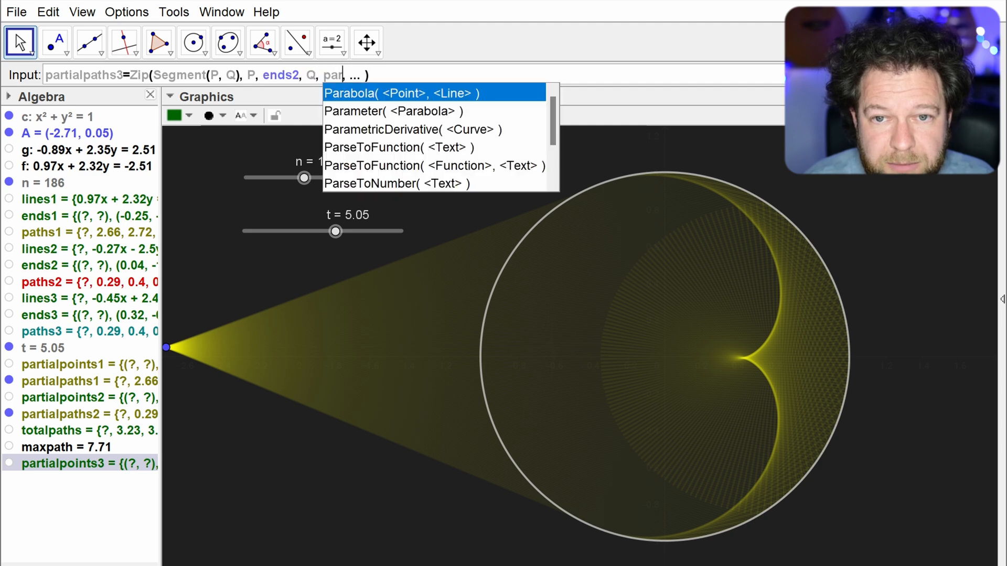
{"action": "type", "text": "alpoints3"}
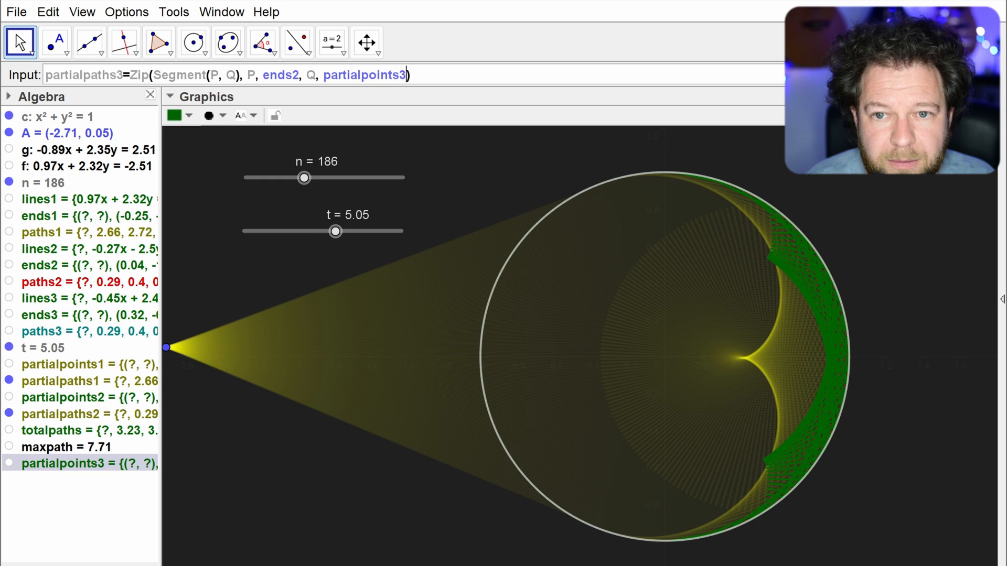
{"action": "key", "text": "Return"}
Step: Advance the t slider to 6.53 and colour partialpaths3 yellow
{"action": "left_click_drag", "start_coordinate": [336, 231], "coordinate": [359, 268]}
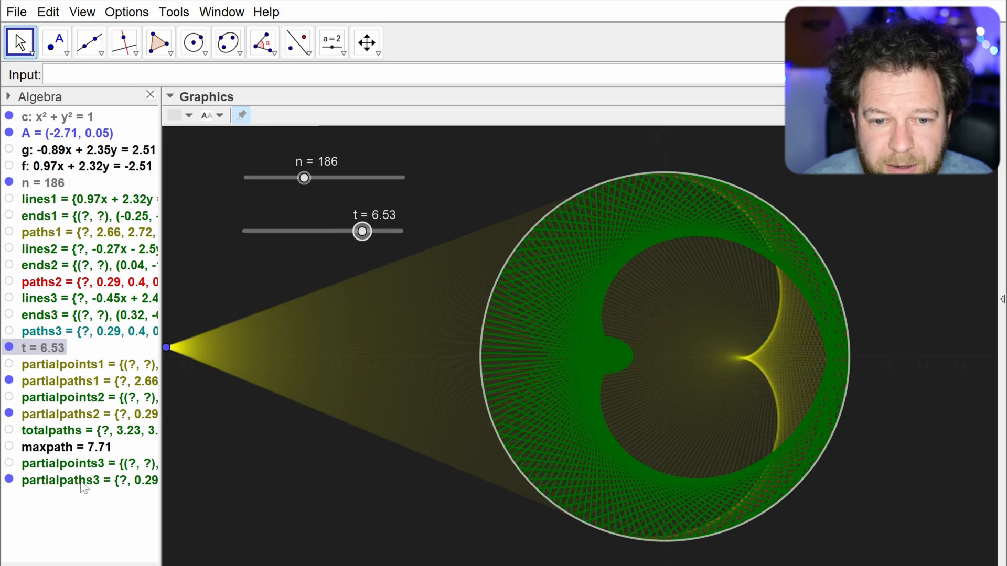
{"action": "left_click", "coordinate": [84, 483]}
{"action": "left_click", "coordinate": [187, 117]}
{"action": "left_click", "coordinate": [208, 134]}
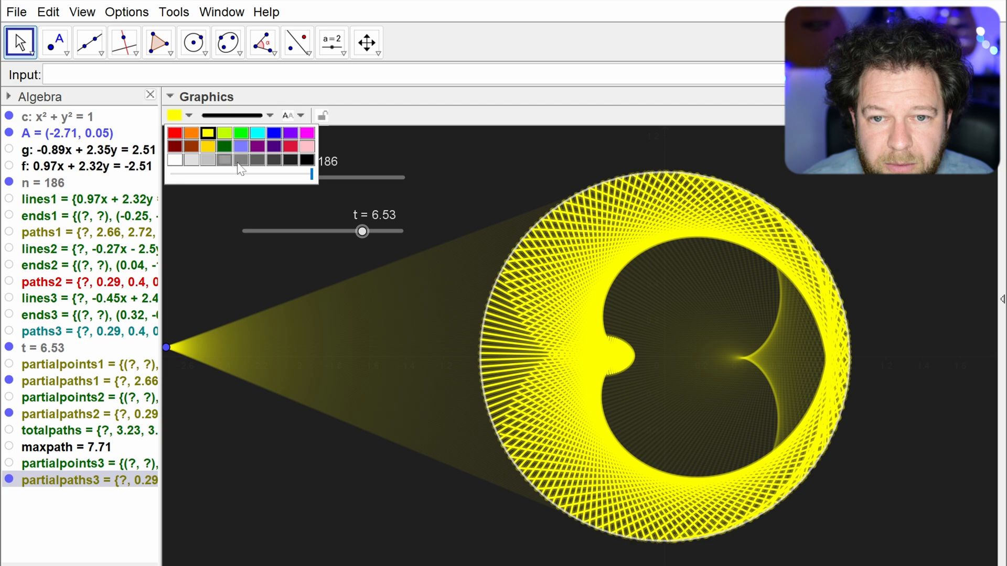
Step: Reduce the line opacity of partialpaths3 to about 5 in its object properties
{"action": "right_click", "coordinate": [82, 493]}
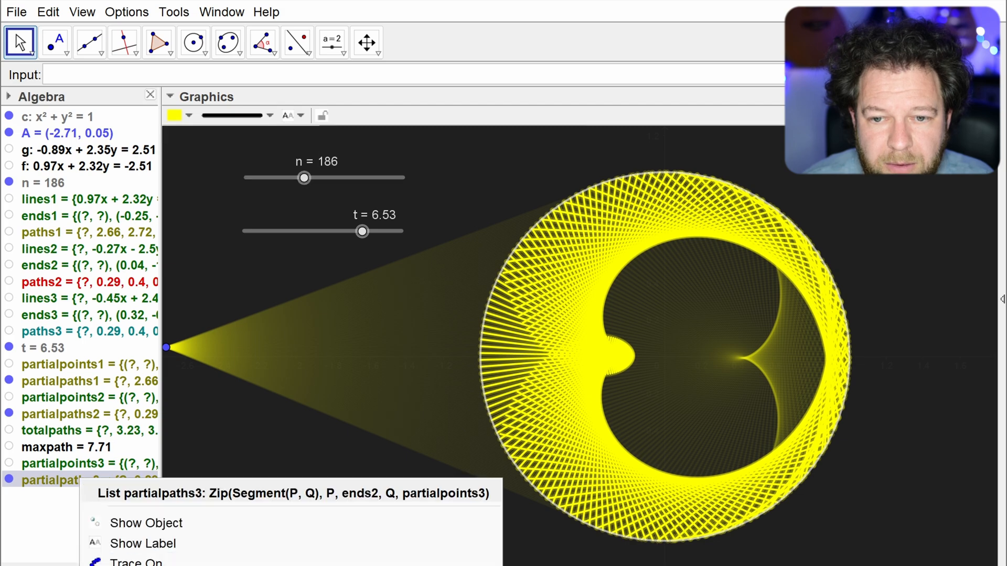
{"action": "left_click", "coordinate": [105, 564]}
{"action": "left_click", "coordinate": [446, 124]}
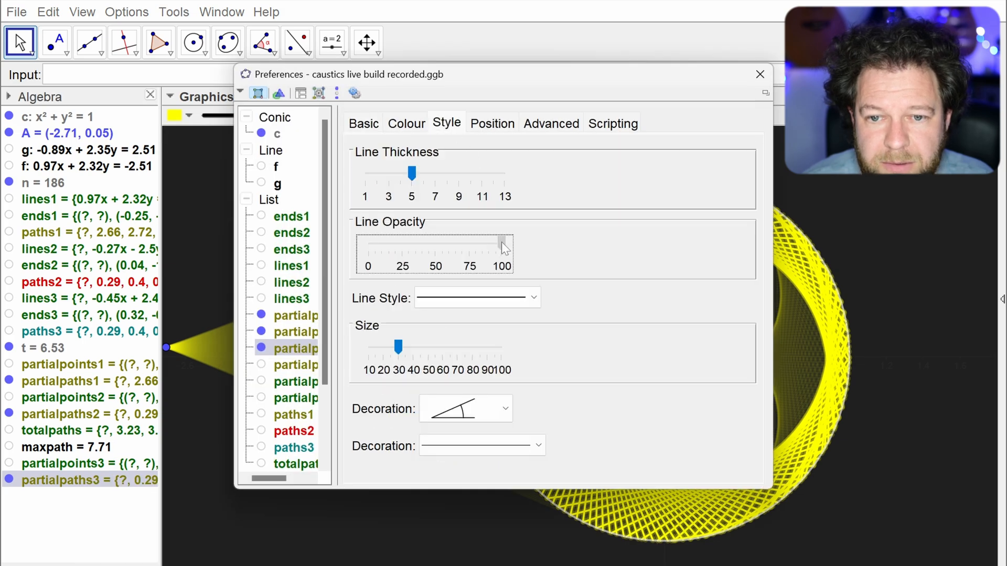
{"action": "left_click_drag", "start_coordinate": [501, 244], "coordinate": [379, 250]}
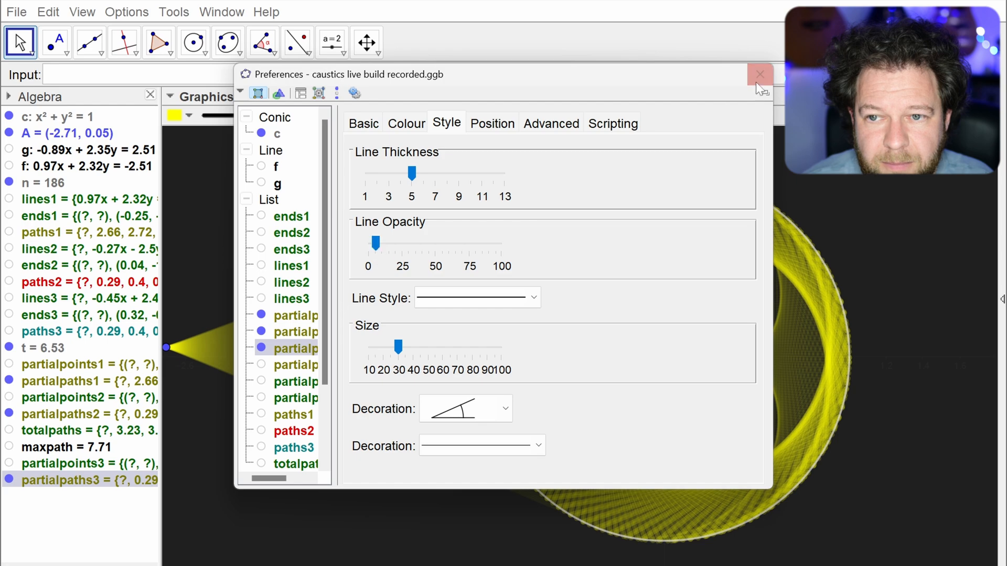
{"action": "left_click", "coordinate": [760, 73]}
{"action": "left_click", "coordinate": [270, 282]}
Step: Move the t slider back to 0.48, play its animation through the reflections and pause it
{"action": "left_click_drag", "start_coordinate": [361, 232], "coordinate": [253, 239]}
{"action": "right_click", "coordinate": [252, 238]}
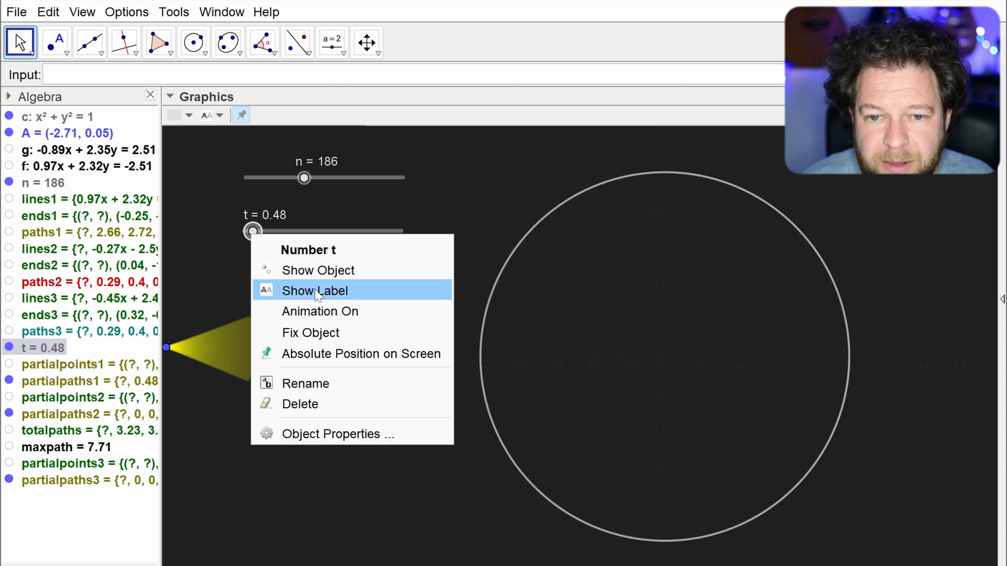
{"action": "left_click", "coordinate": [305, 310]}
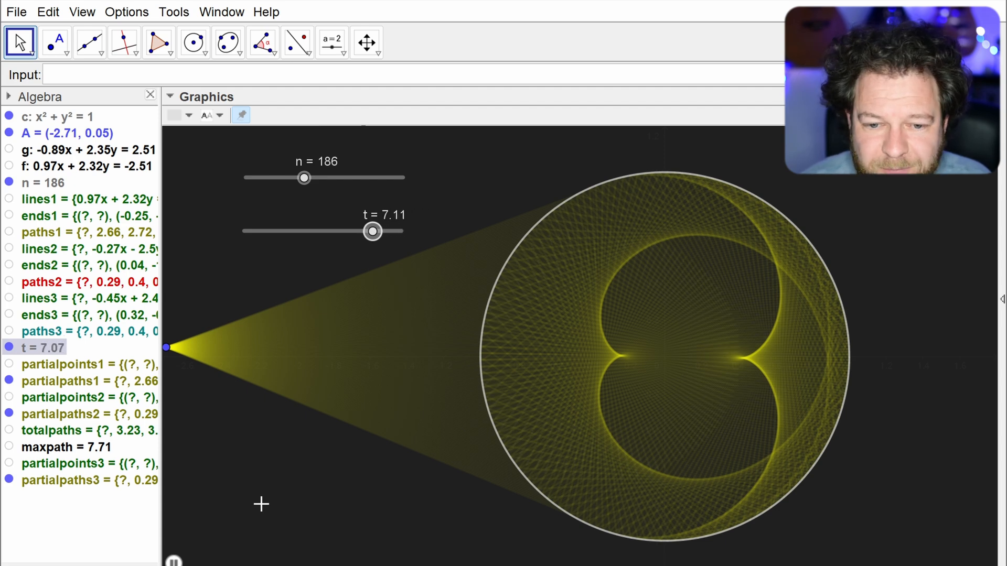
{"action": "left_click", "coordinate": [173, 561]}
Step: Move source point A far outside the view by redefining its coordinates as (-100, 0)
{"action": "left_click_drag", "start_coordinate": [174, 354], "coordinate": [196, 364]}
{"action": "double_click", "coordinate": [67, 137]}
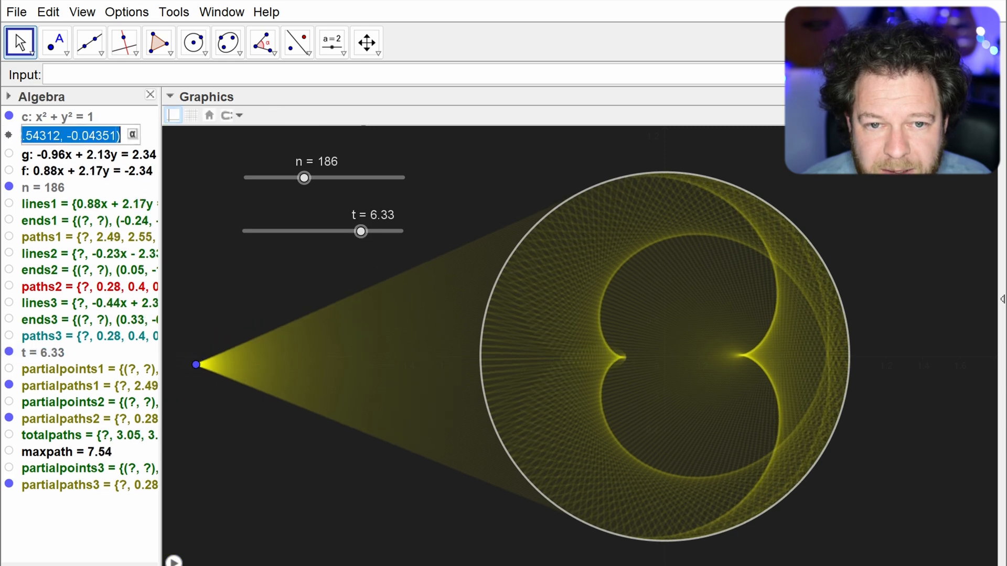
{"action": "left_click_drag", "start_coordinate": [60, 136], "coordinate": [33, 136]}
{"action": "key", "text": "BackSpace"}
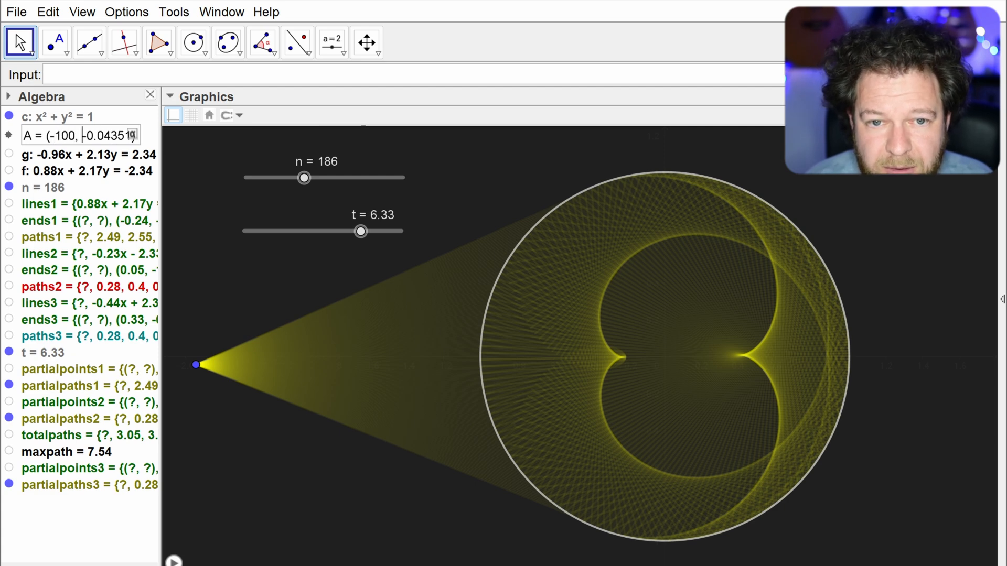
{"action": "type", "text": "0"}
{"action": "key", "text": "Return"}
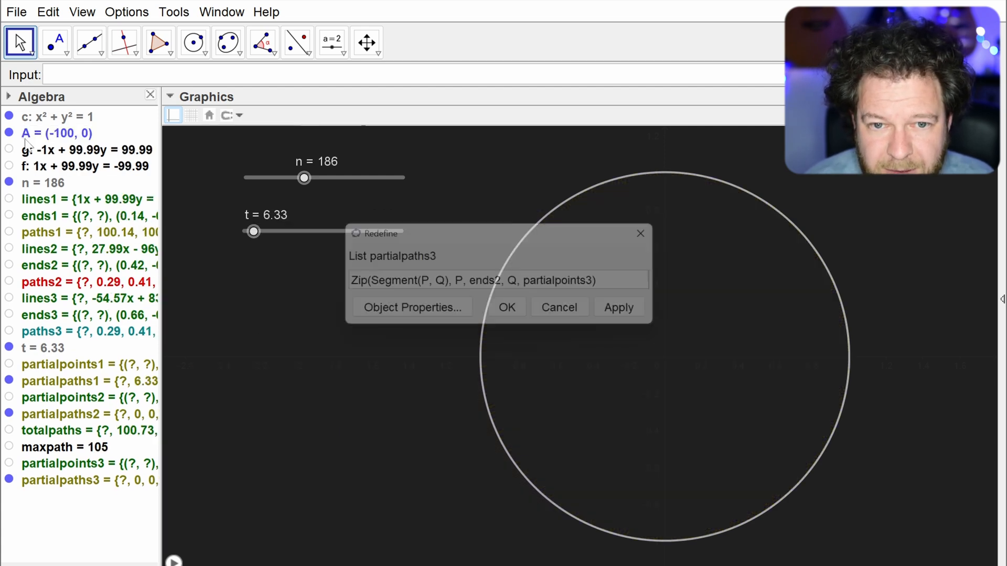
{"action": "key", "text": "Escape"}
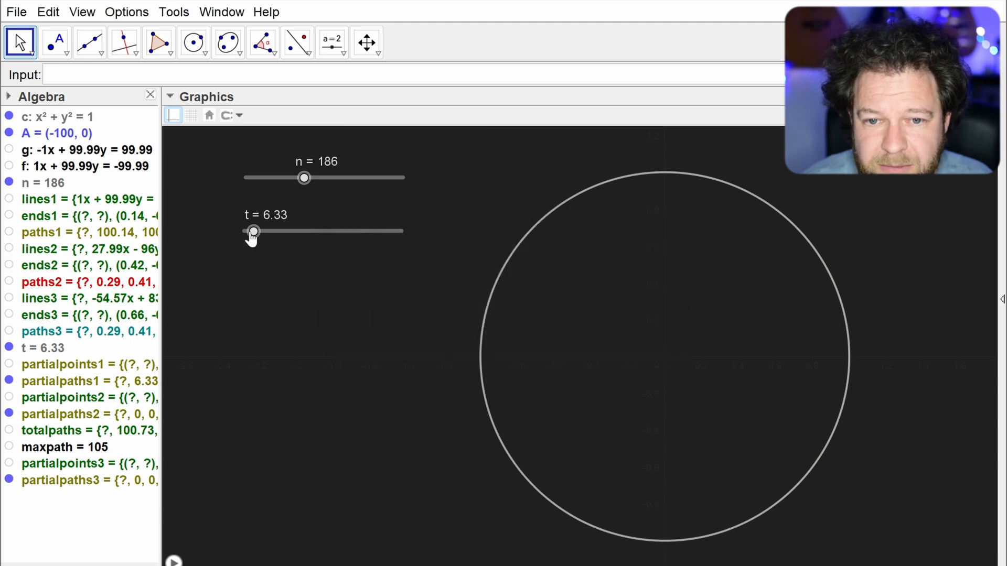
Step: Set the t slider's minimum to -x(A)-3 and move t to 97.41
{"action": "left_click_drag", "start_coordinate": [252, 239], "coordinate": [330, 241]}
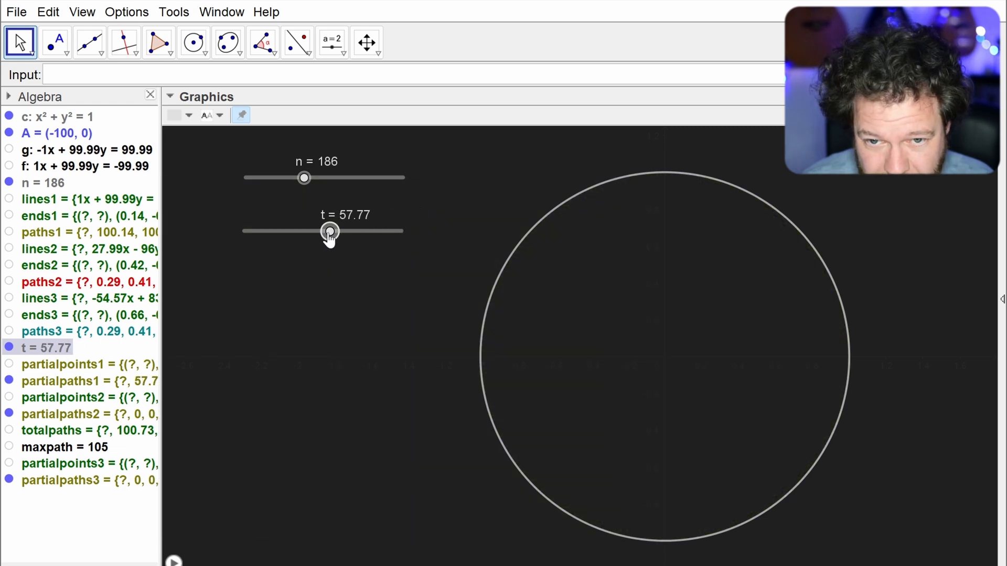
{"action": "right_click", "coordinate": [329, 231]}
{"action": "left_click", "coordinate": [437, 431]}
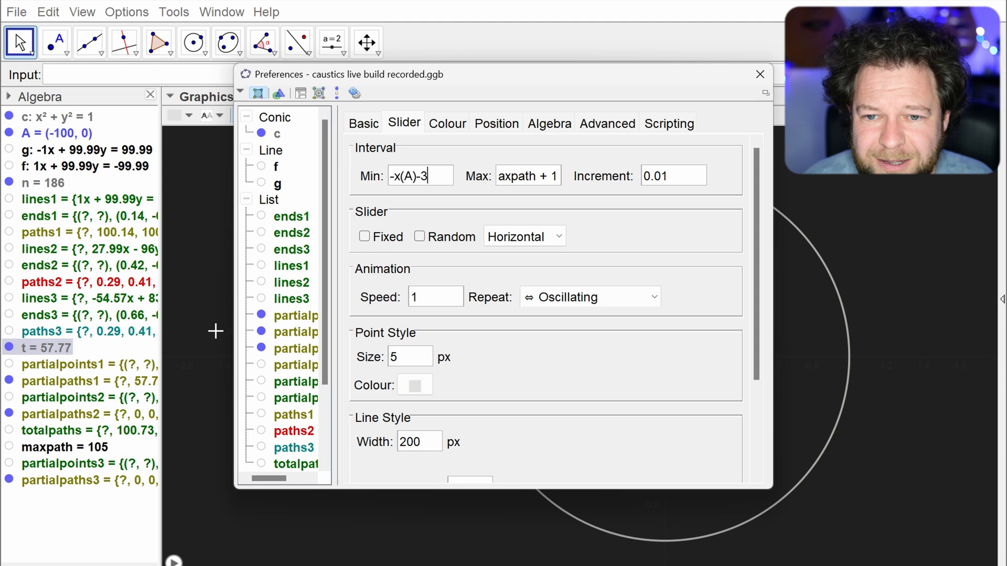
{"action": "key", "text": "Return"}
{"action": "left_click", "coordinate": [760, 74]}
{"action": "mouse_move", "coordinate": [244, 232]}
{"action": "left_mouse_down"}
{"action": "mouse_move", "coordinate": [263, 241]}
{"action": "mouse_move", "coordinate": [253, 249]}
{"action": "left_mouse_up"}
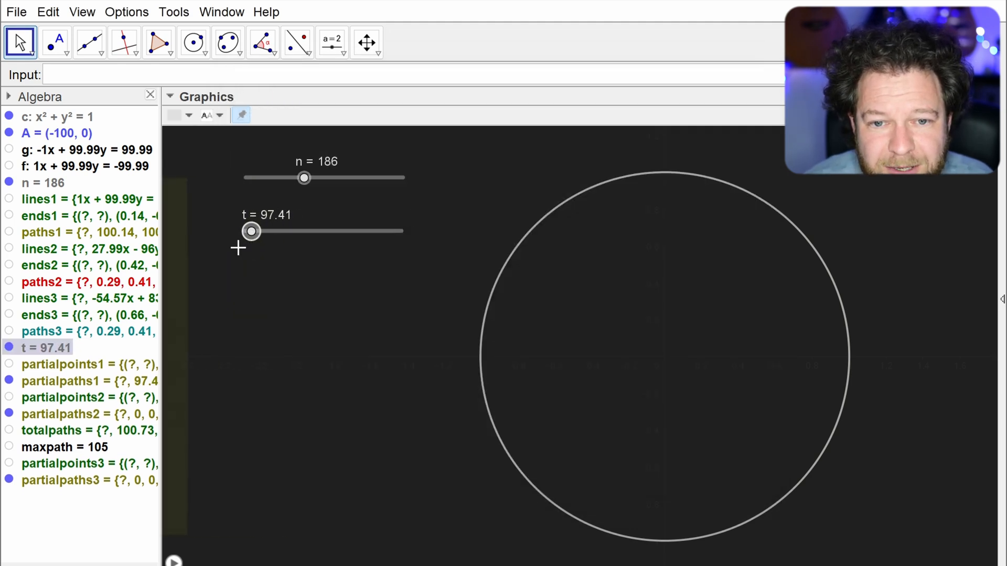
Step: Turn on the axes in the Graphics view preferences and set their colour to light grey
{"action": "left_click", "coordinate": [174, 117]}
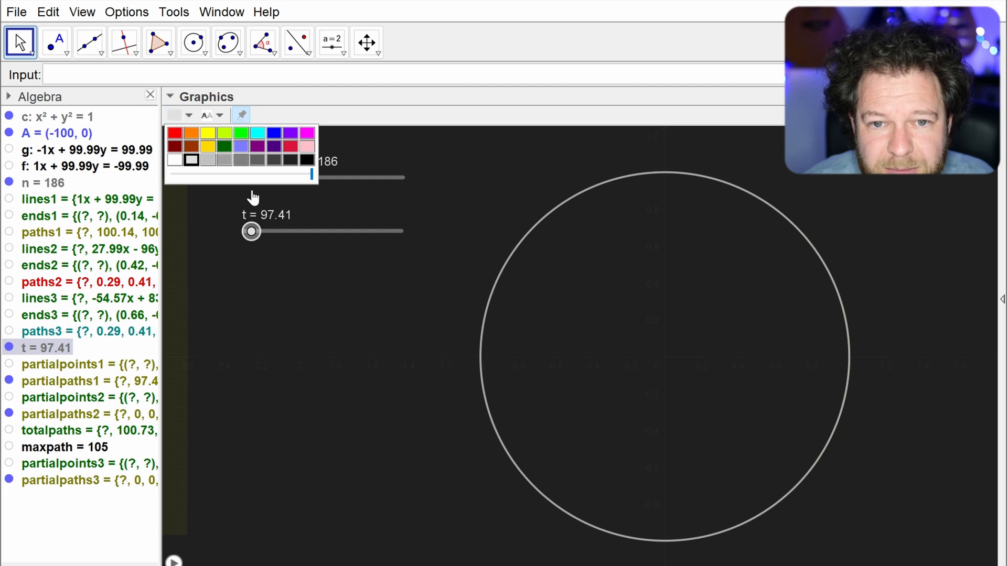
{"action": "key", "text": "Escape"}
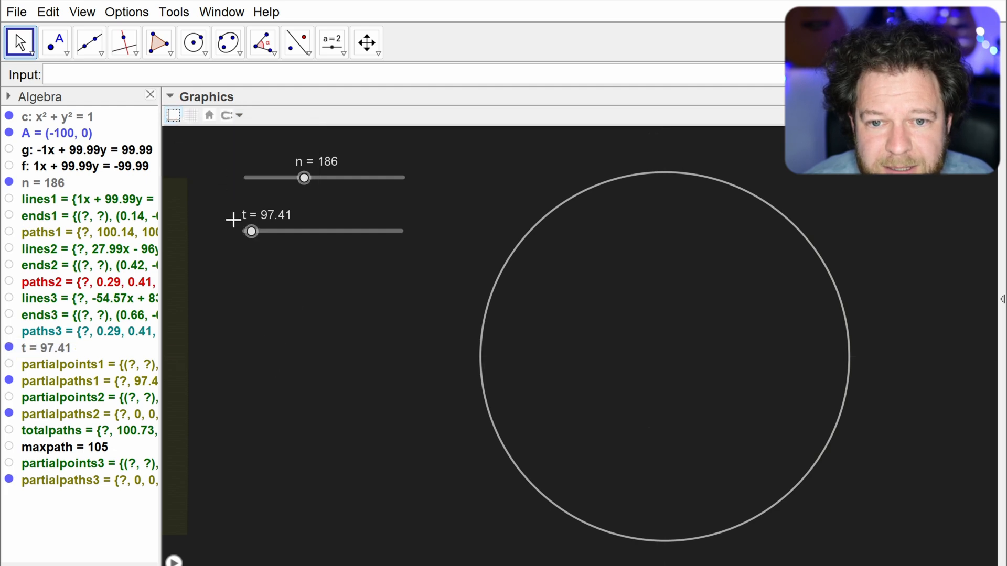
{"action": "right_click", "coordinate": [297, 314]}
{"action": "left_click", "coordinate": [385, 469]}
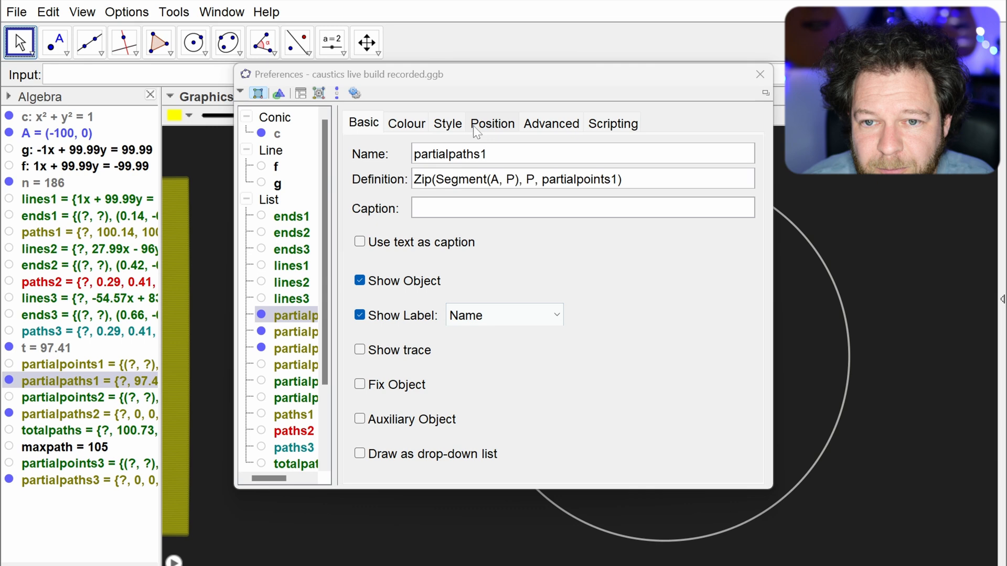
{"action": "left_click", "coordinate": [279, 93]}
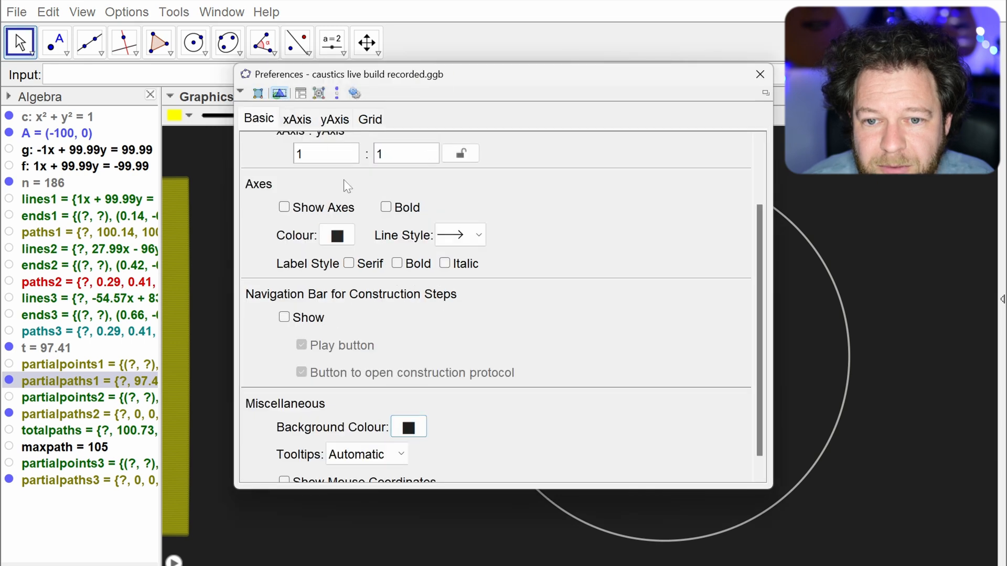
{"action": "left_click", "coordinate": [338, 241]}
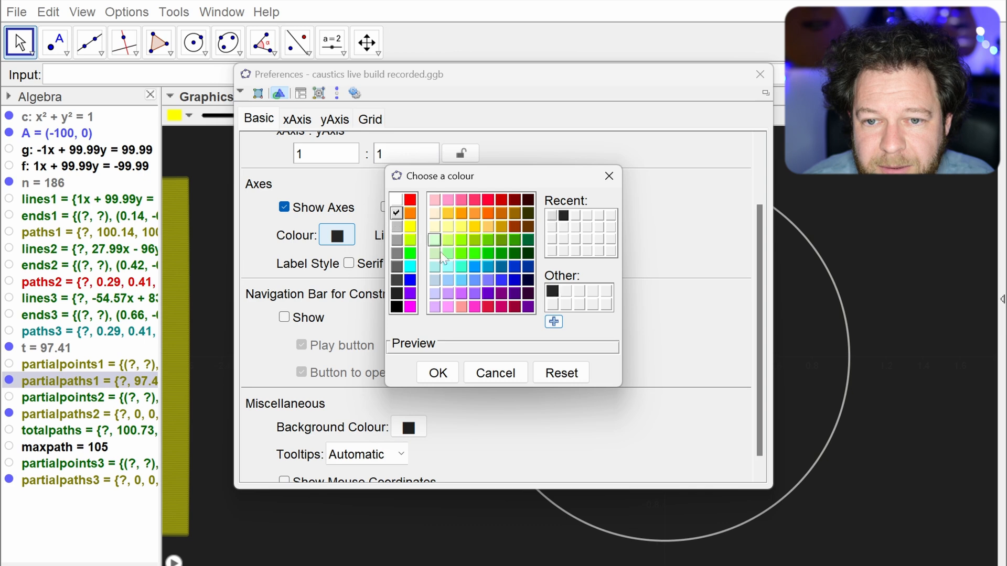
{"action": "left_click", "coordinate": [438, 372]}
{"action": "left_click", "coordinate": [759, 74]}
Step: Shift the view around the circle and play the t animation from near the slider's minimum for the distant source
{"action": "left_click_drag", "start_coordinate": [256, 420], "coordinate": [279, 413]}
{"action": "left_click_drag", "start_coordinate": [279, 413], "coordinate": [367, 422]}
{"action": "mouse_move", "coordinate": [251, 231]}
{"action": "left_mouse_down"}
{"action": "mouse_move", "coordinate": [239, 233]}
{"action": "mouse_move", "coordinate": [364, 288]}
{"action": "mouse_move", "coordinate": [409, 294]}
{"action": "mouse_move", "coordinate": [270, 243]}
{"action": "left_mouse_up"}
{"action": "right_click", "coordinate": [244, 234]}
{"action": "left_click", "coordinate": [335, 310]}
{"action": "left_click_drag", "start_coordinate": [550, 196], "coordinate": [461, 202]}
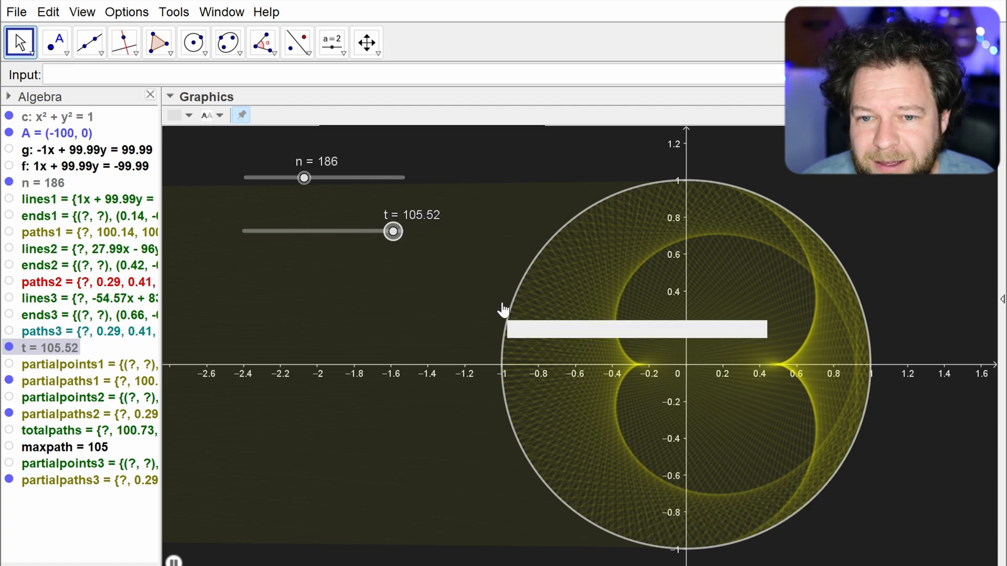
Step: Set the t slider's animation repeat to Increasing in its object properties
{"action": "right_click", "coordinate": [386, 233]}
{"action": "left_click", "coordinate": [503, 430]}
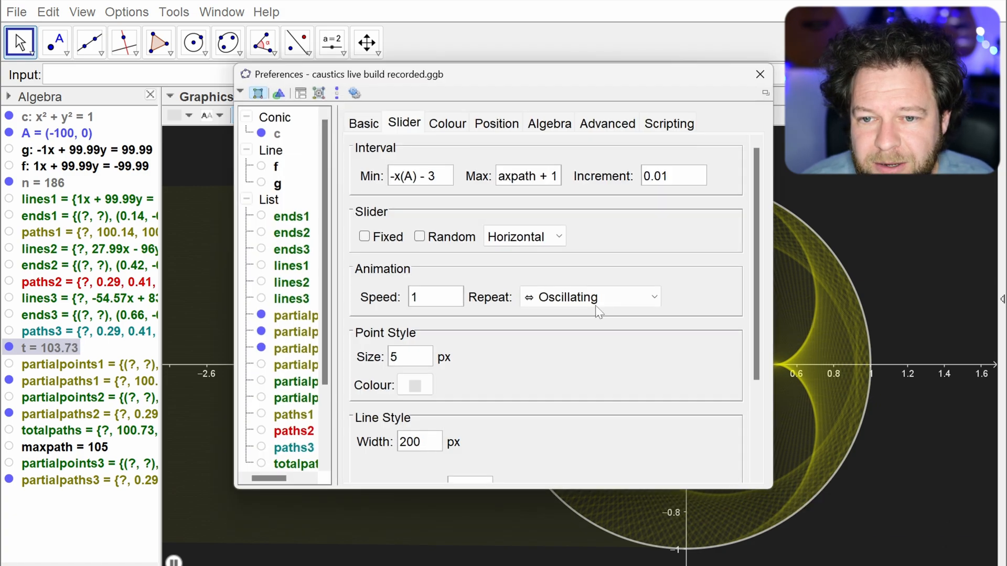
{"action": "left_click", "coordinate": [625, 306]}
{"action": "left_click", "coordinate": [603, 333]}
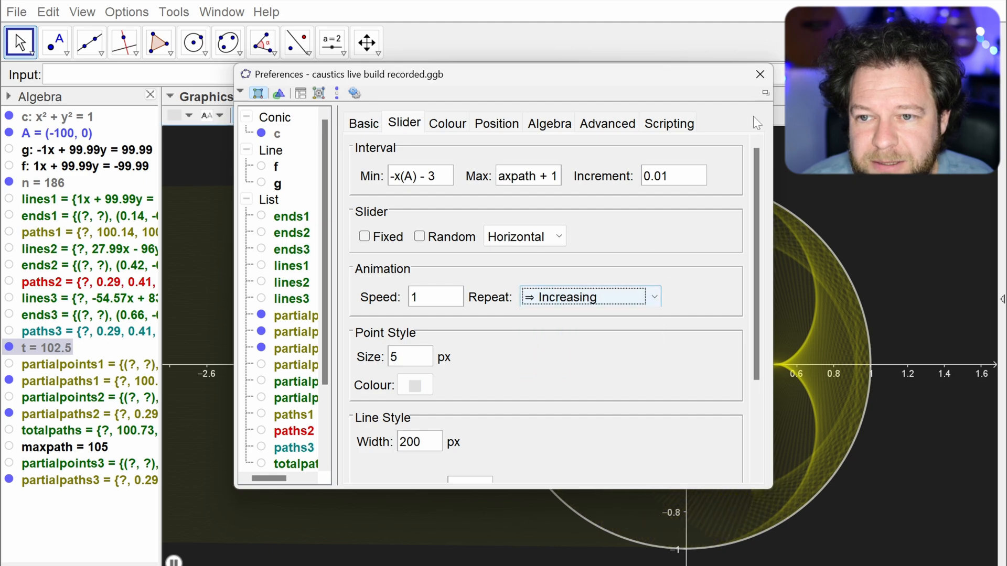
{"action": "left_click", "coordinate": [760, 74]}
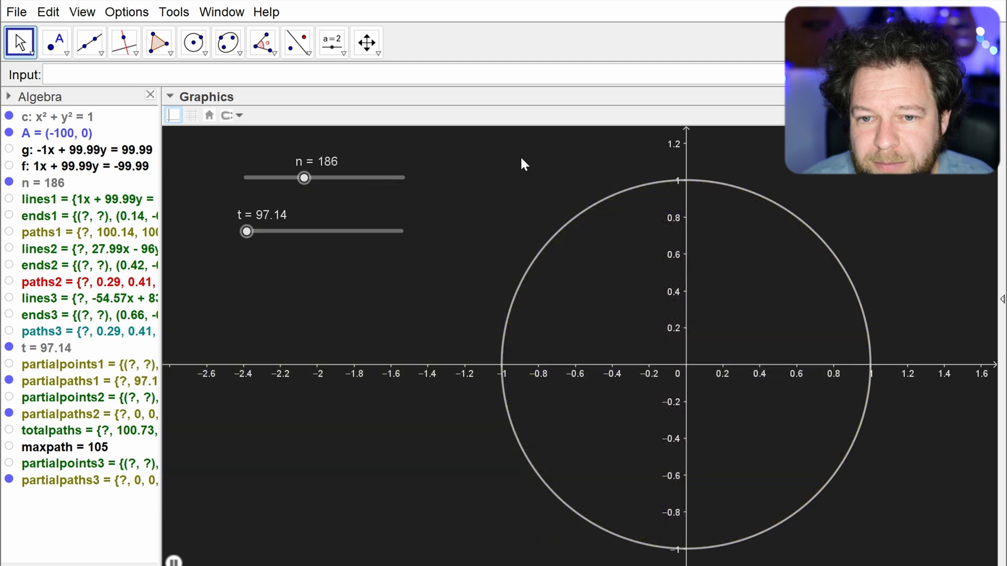
Step: Redefine source point A as (-2, 0) to bring it back near the circle
{"action": "double_click", "coordinate": [67, 134]}
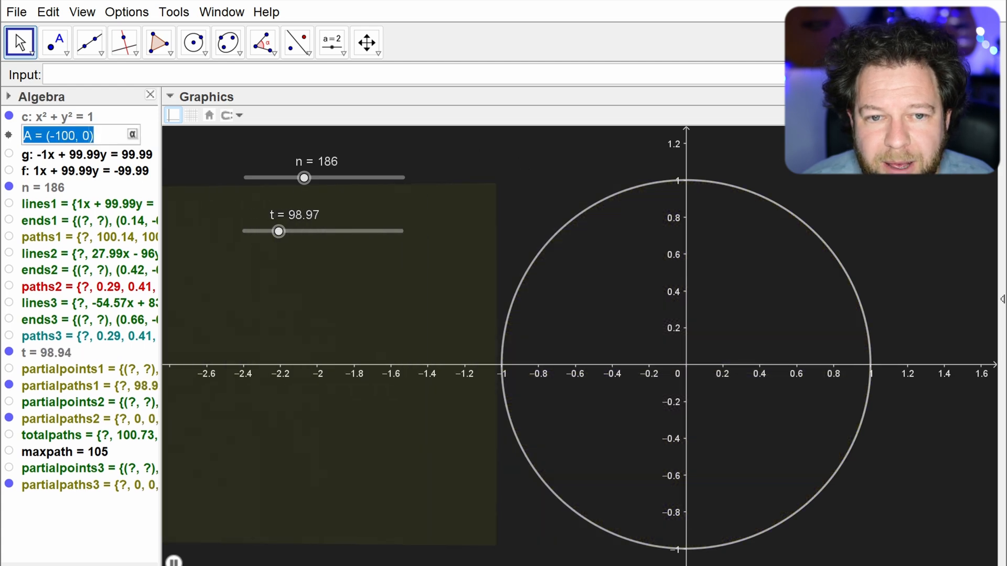
{"action": "double_click", "coordinate": [64, 135]}
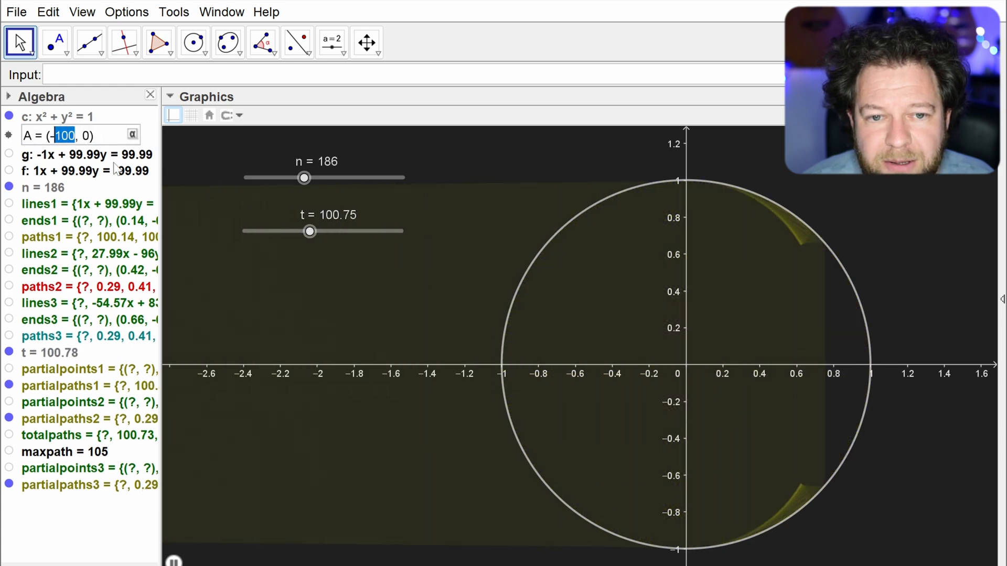
{"action": "type", "text": "2"}
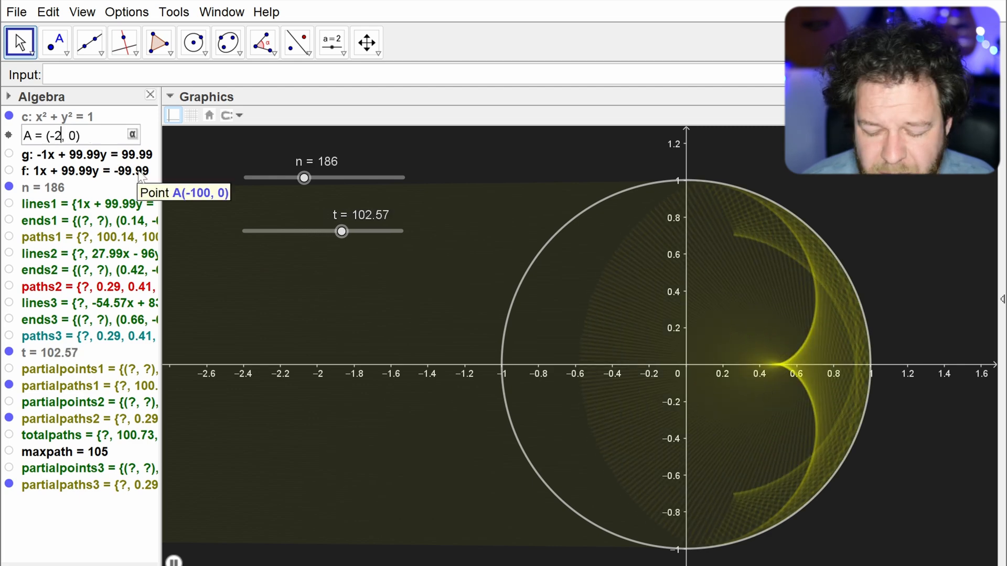
{"action": "key", "text": "Return"}
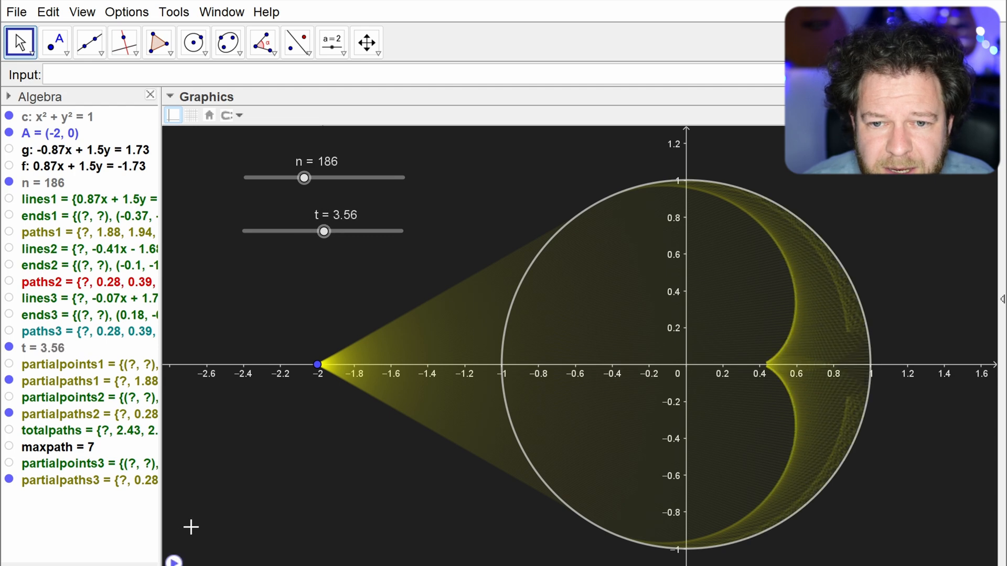
Step: Move the t slider back to near its minimum and play its animation for the nearby source
{"action": "left_click_drag", "start_coordinate": [325, 234], "coordinate": [249, 234]}
{"action": "right_click", "coordinate": [249, 231]}
{"action": "left_click", "coordinate": [321, 309]}
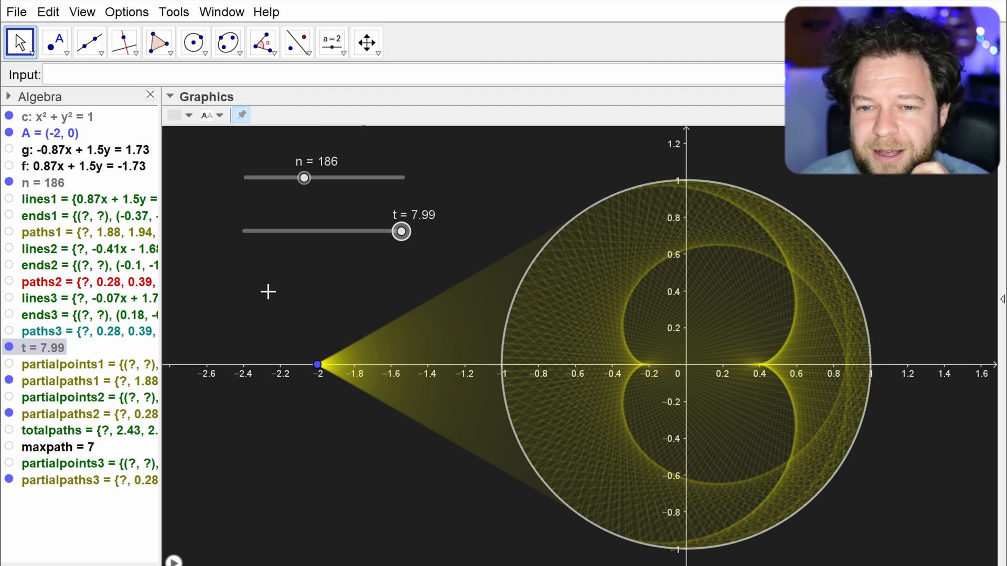
Step: Raise the number of rays n to 500 and replay the t animation from the slider's minimum
{"action": "left_click_drag", "start_coordinate": [305, 179], "coordinate": [402, 178]}
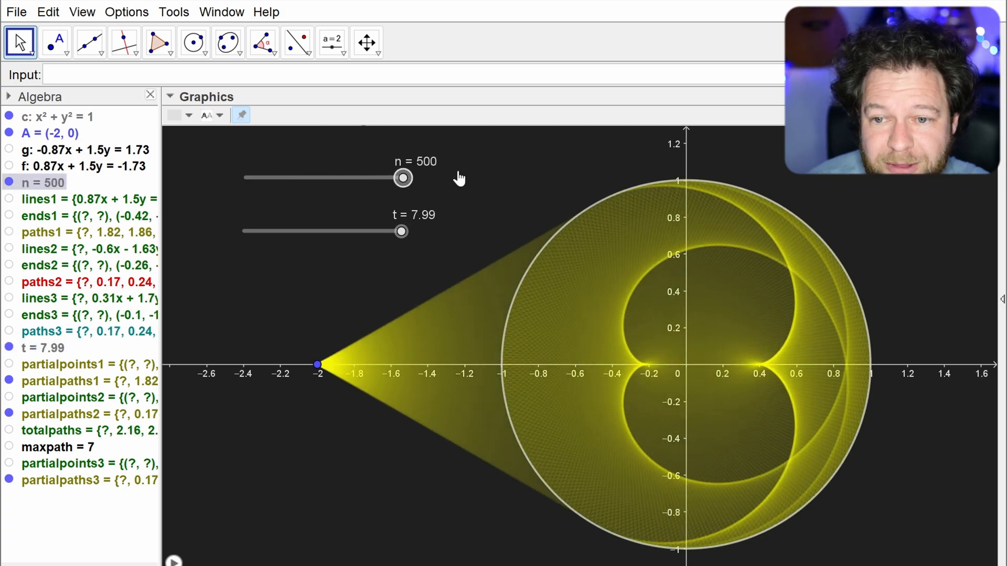
{"action": "left_click_drag", "start_coordinate": [399, 231], "coordinate": [236, 241]}
{"action": "right_click", "coordinate": [243, 237]}
{"action": "left_click", "coordinate": [293, 314]}
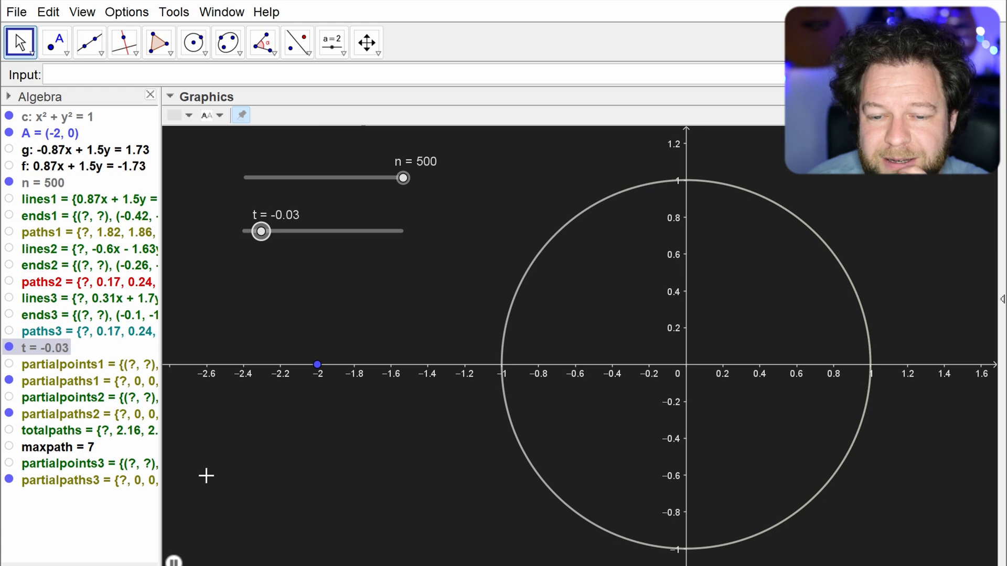
Step: Hide the axes in the Graphics view and pause the t animation at 7.6
{"action": "left_click", "coordinate": [202, 184]}
{"action": "left_click", "coordinate": [174, 115]}
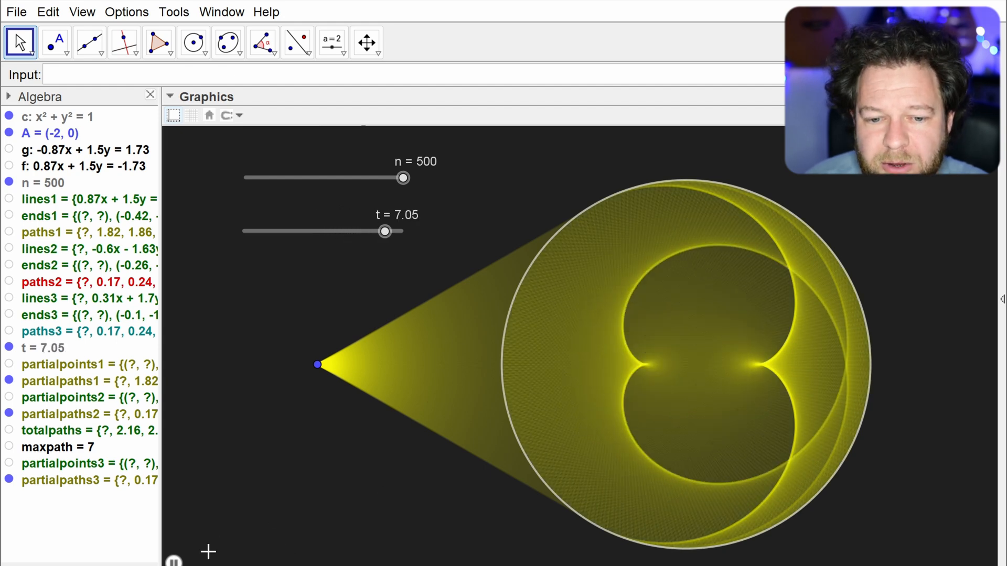
{"action": "left_click", "coordinate": [174, 560]}
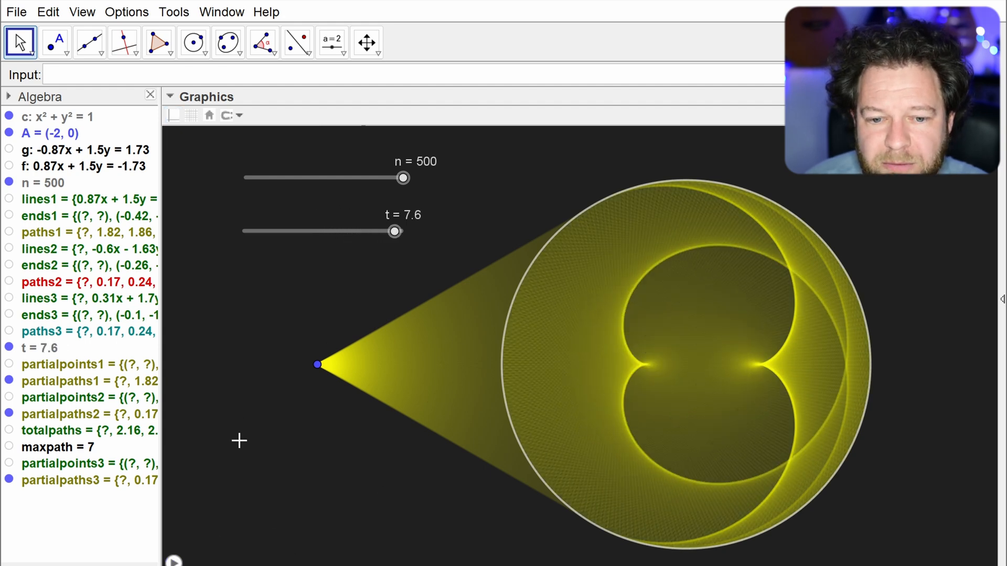
Step: Hide partialpaths1, partialpaths2 and partialpaths3, and show the full coloured lists paths1, paths2 and paths3 instead
{"action": "left_click", "coordinate": [9, 479]}
{"action": "left_click", "coordinate": [9, 413]}
{"action": "left_click", "coordinate": [9, 381]}
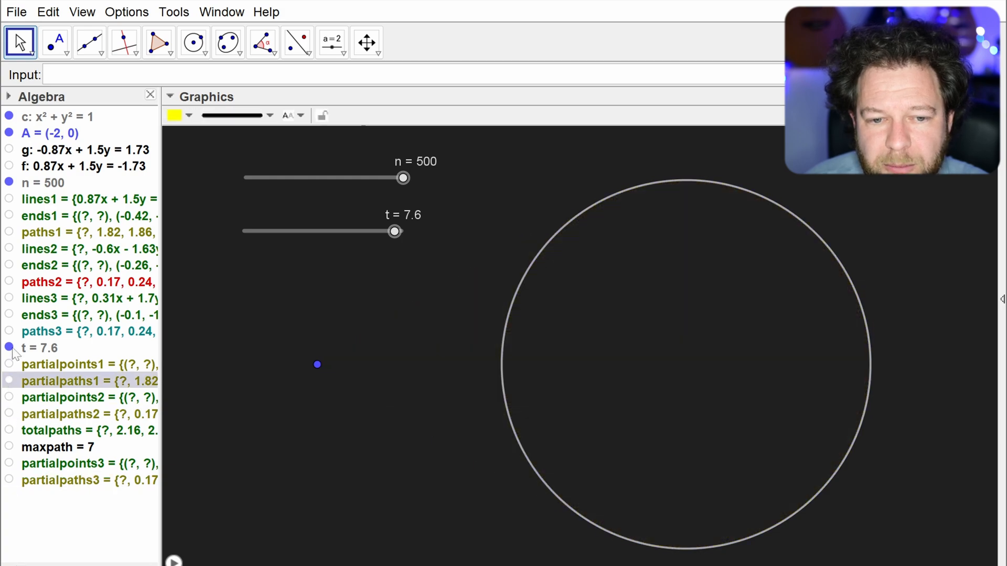
{"action": "left_click", "coordinate": [9, 331]}
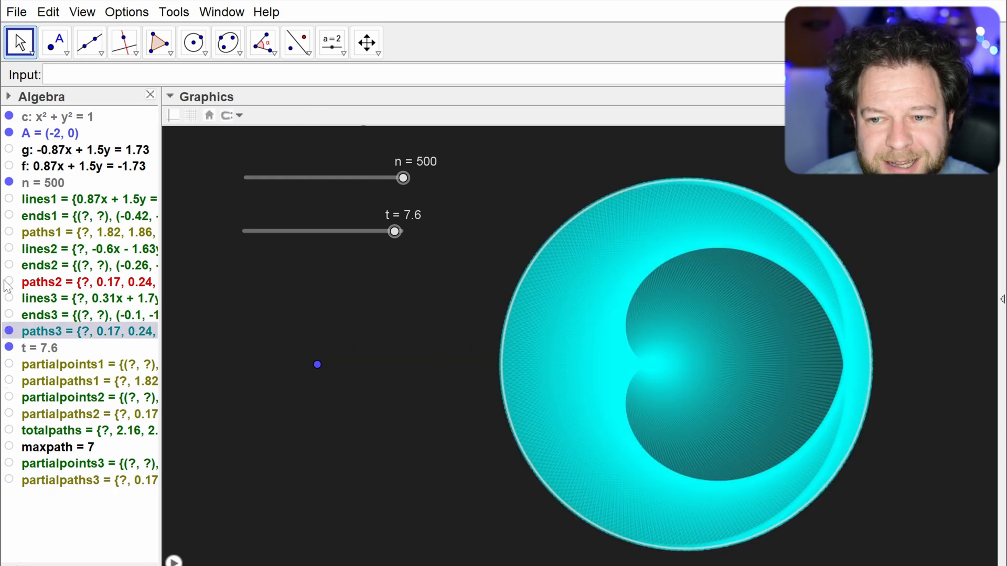
{"action": "left_click", "coordinate": [9, 282]}
{"action": "left_click", "coordinate": [9, 232]}
Step: Move source point A slightly farther from the circle, to about (-2.27, -0.1)
{"action": "left_click", "coordinate": [280, 280]}
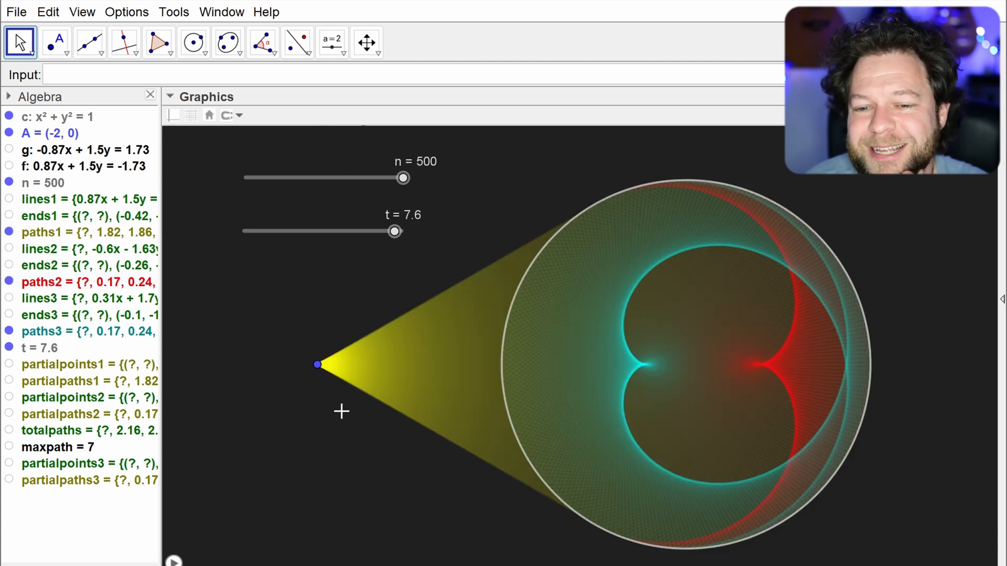
{"action": "left_click_drag", "start_coordinate": [317, 363], "coordinate": [269, 383]}
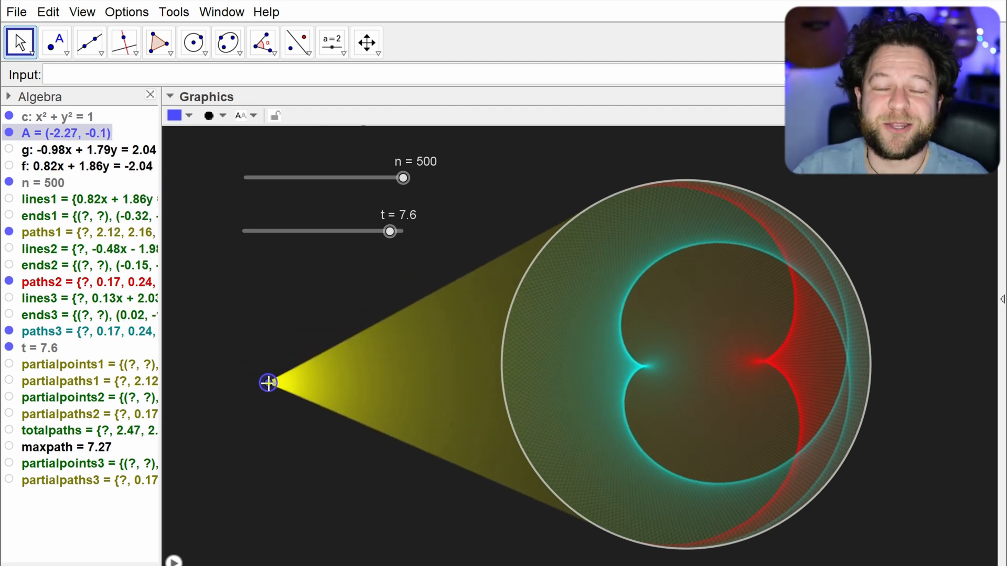